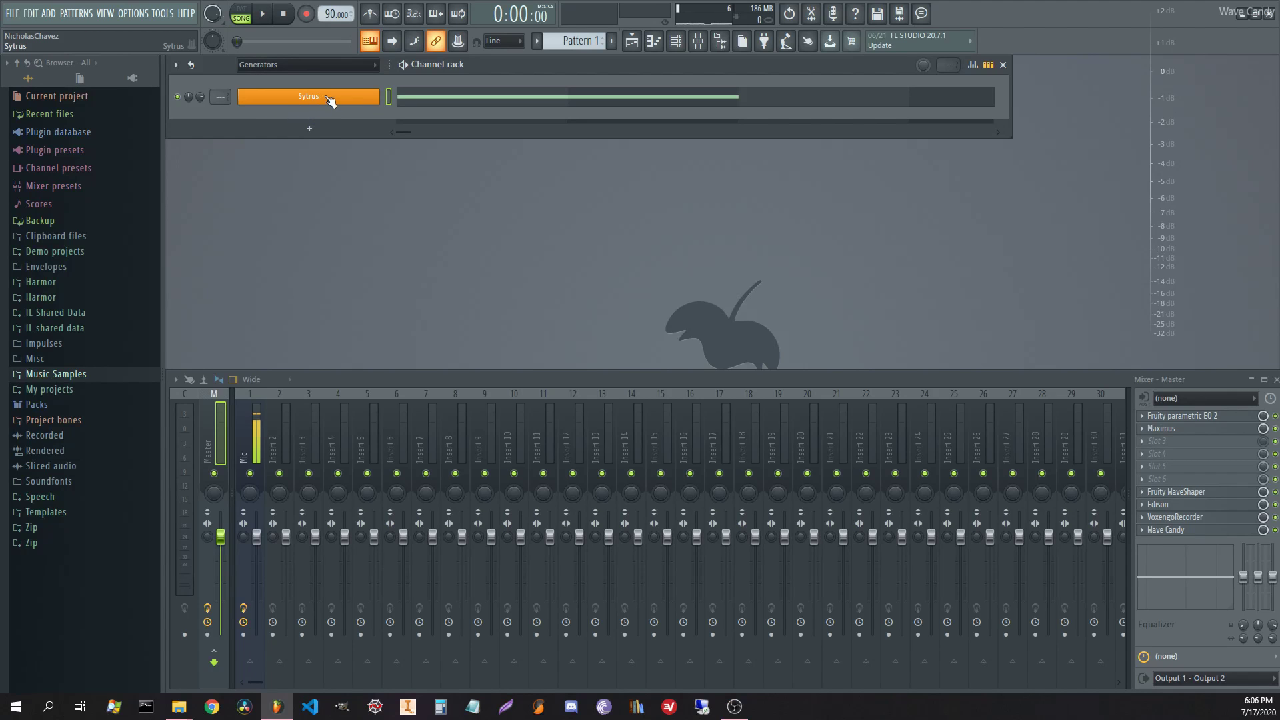
- Open Sytrus operator 1's pitch LFO and reduce its envelope to a single full-level point without delay
left_click(330, 100)
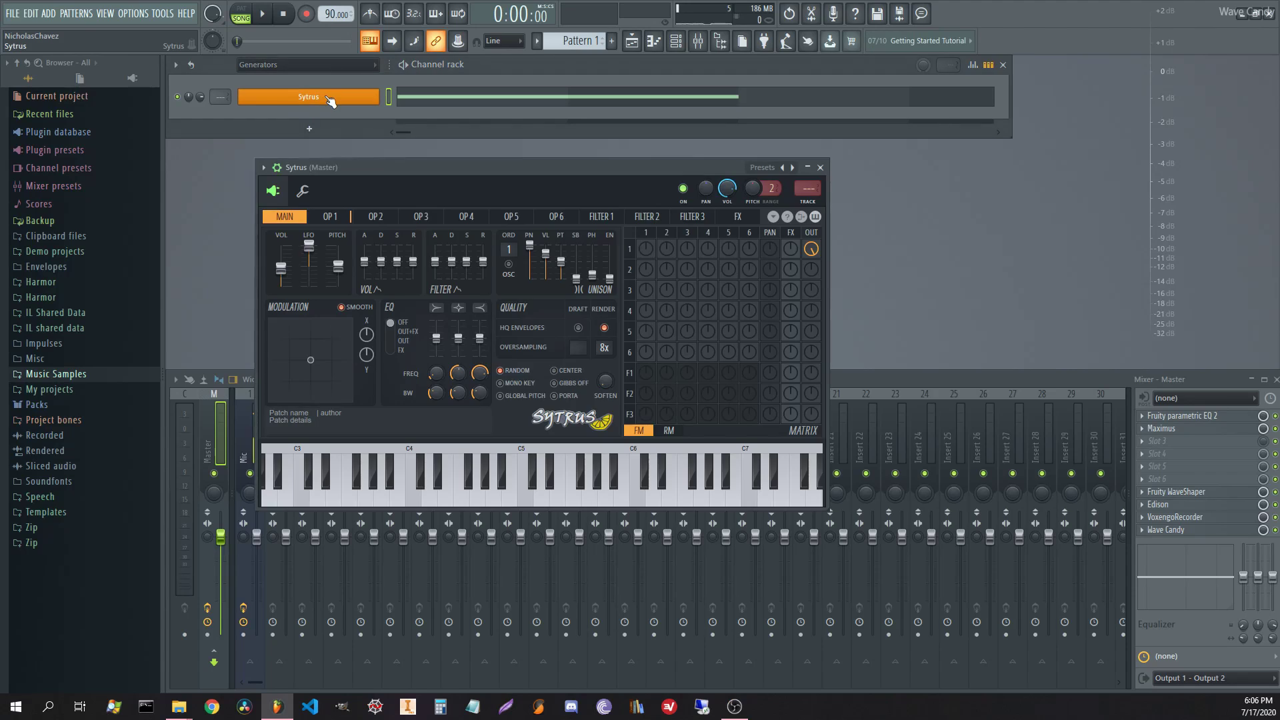
left_click(330, 216)
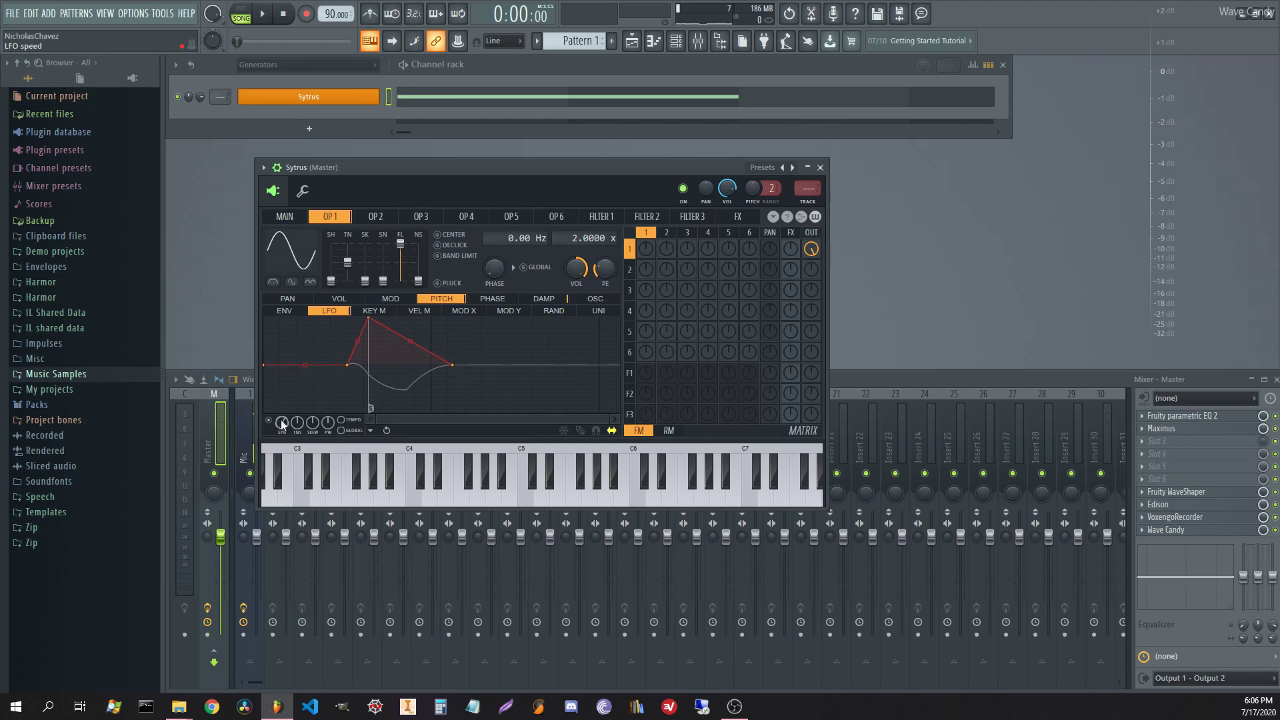
left_click(302, 311)
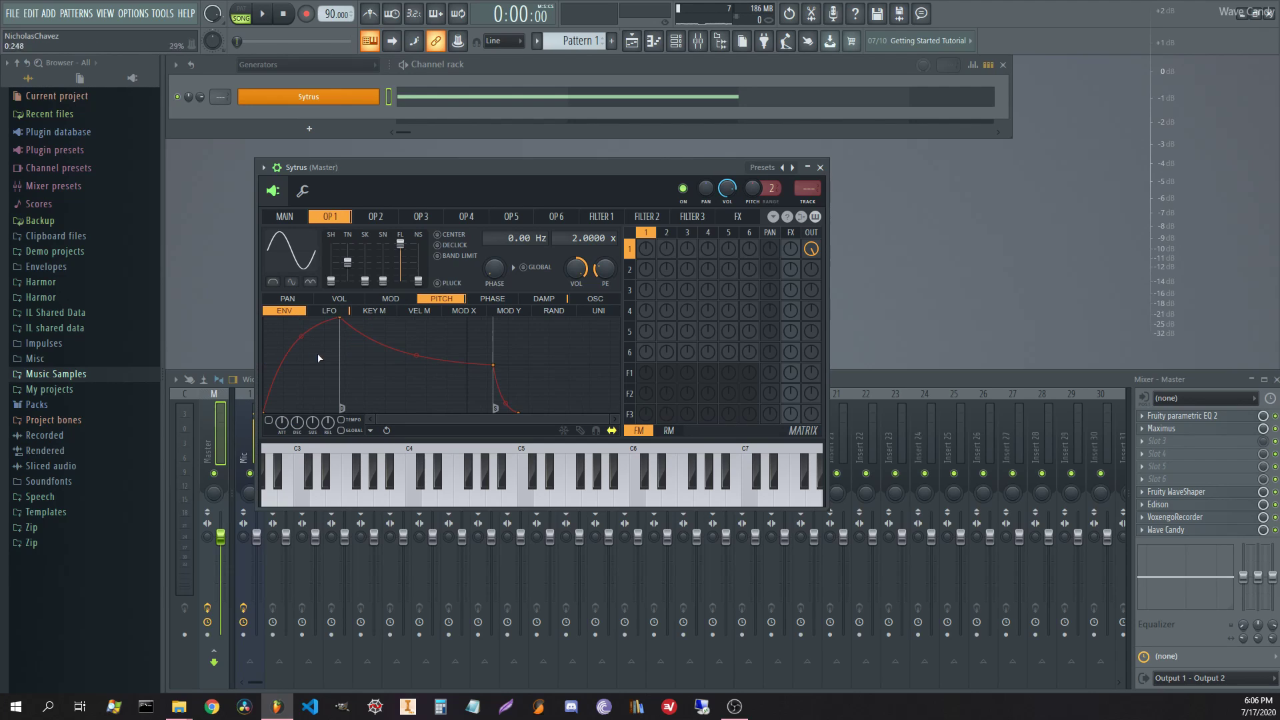
left_click(341, 311)
left_click_drag(350, 363, 264, 363)
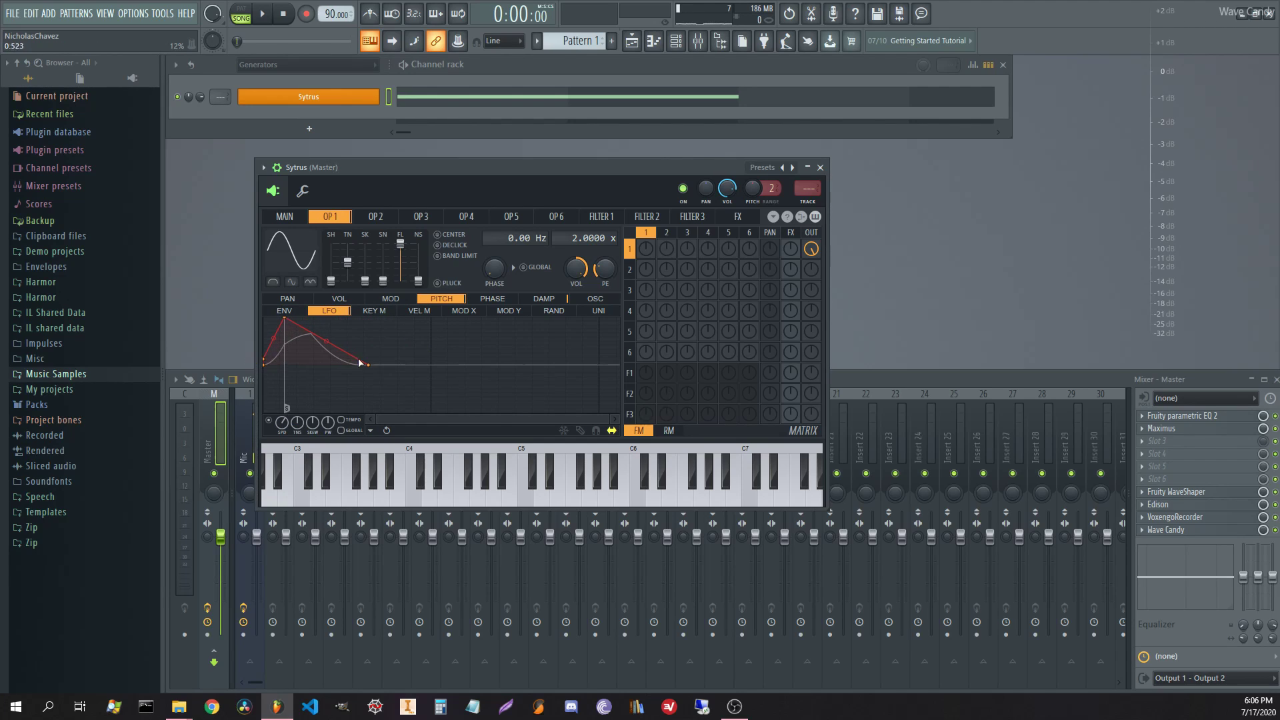
left_click(581, 431)
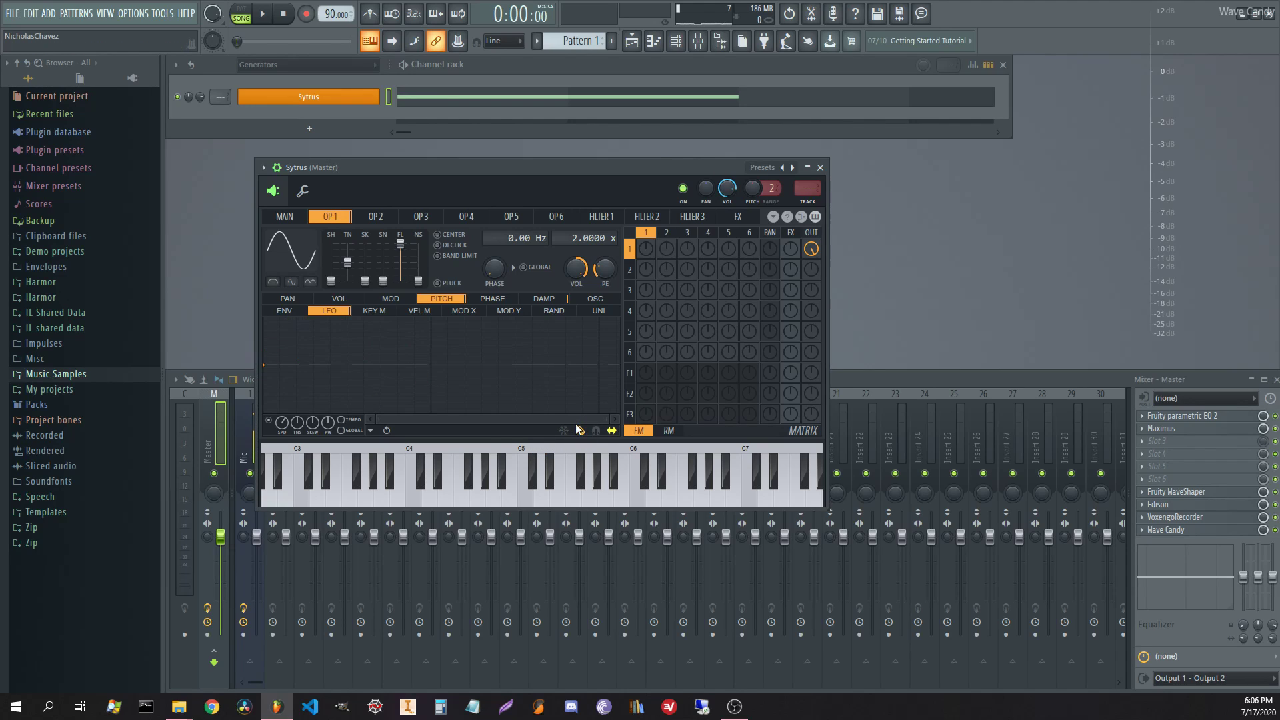
left_click_drag(265, 365, 133, 293)
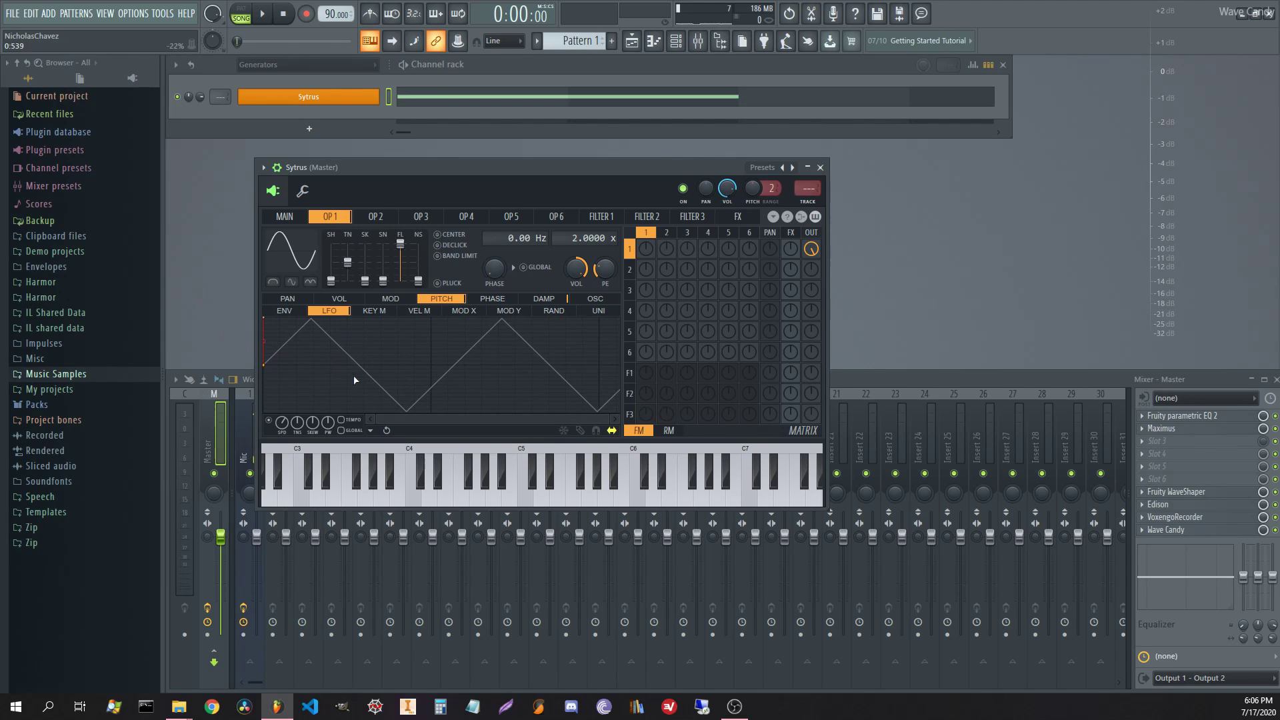
- Adjust operator 1's pitch LFO speed and pitch envelope amount while auditioning a note, and close Sytrus
left_click_drag(286, 427, 283, 413)
key("z")
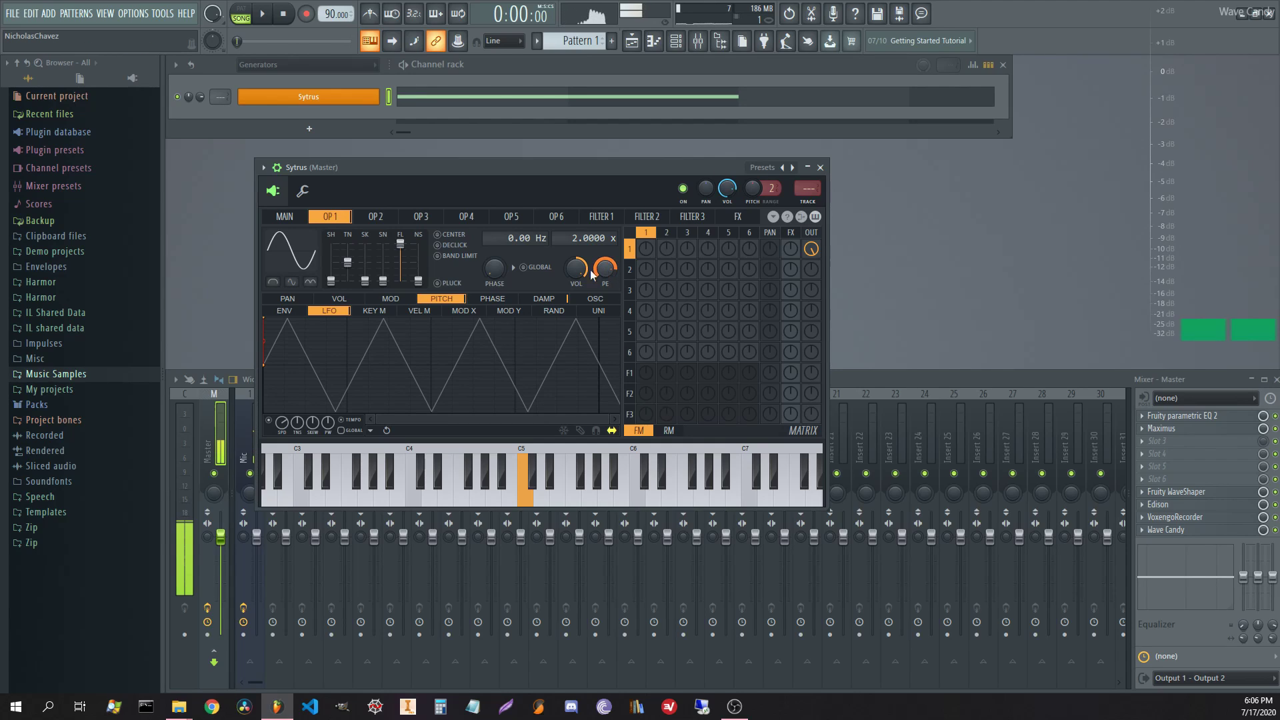
left_click(285, 218)
key("z")
left_click(332, 218)
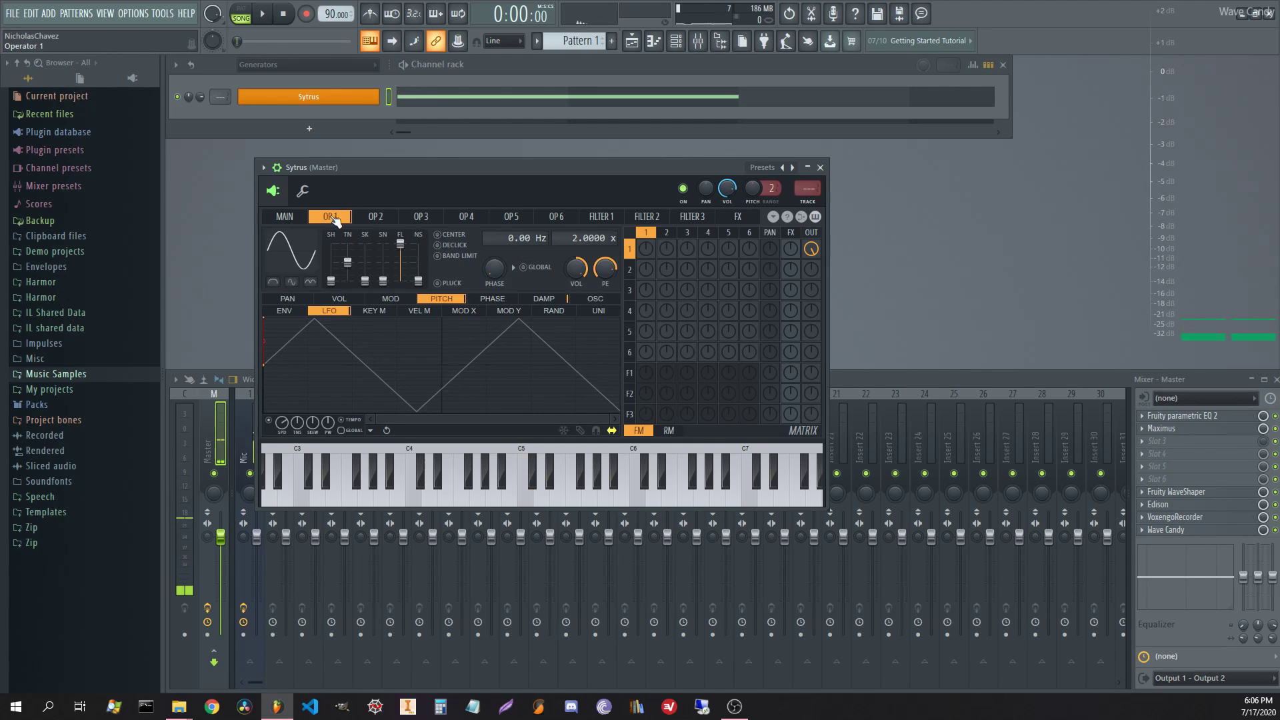
left_click(823, 169)
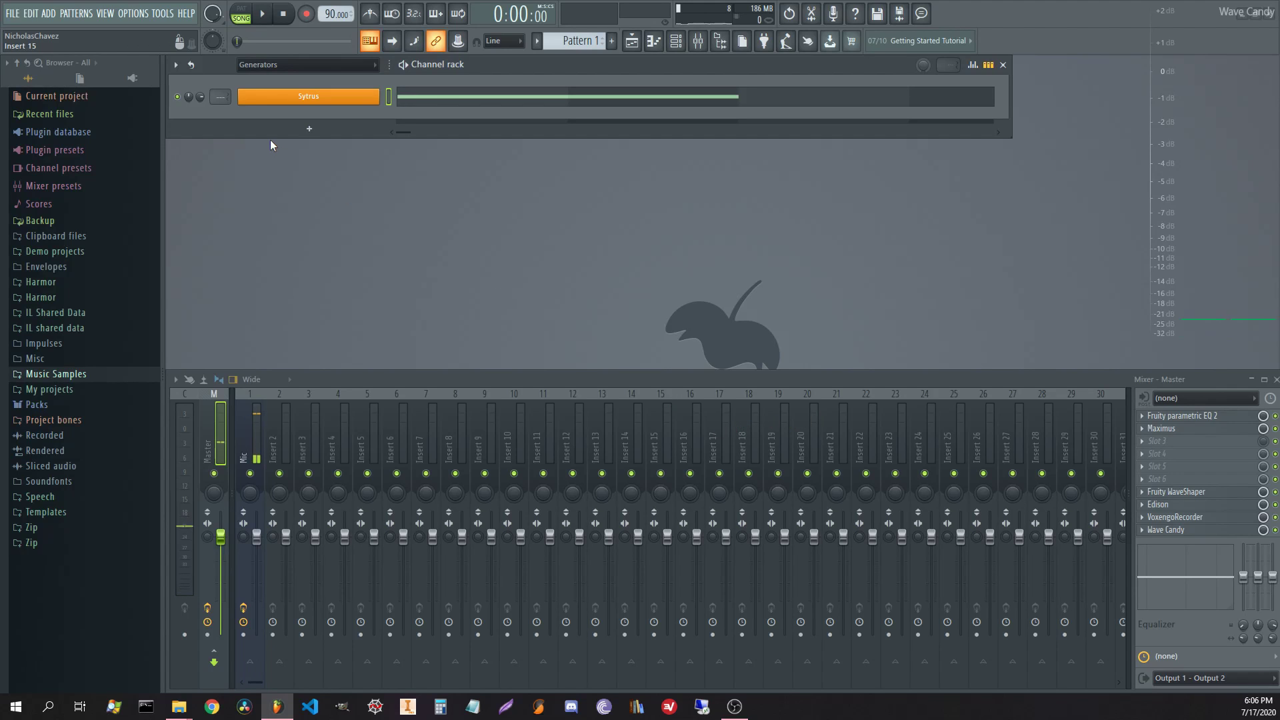
- Route the Sytrus channel to mixer insert 2
left_click(257, 435)
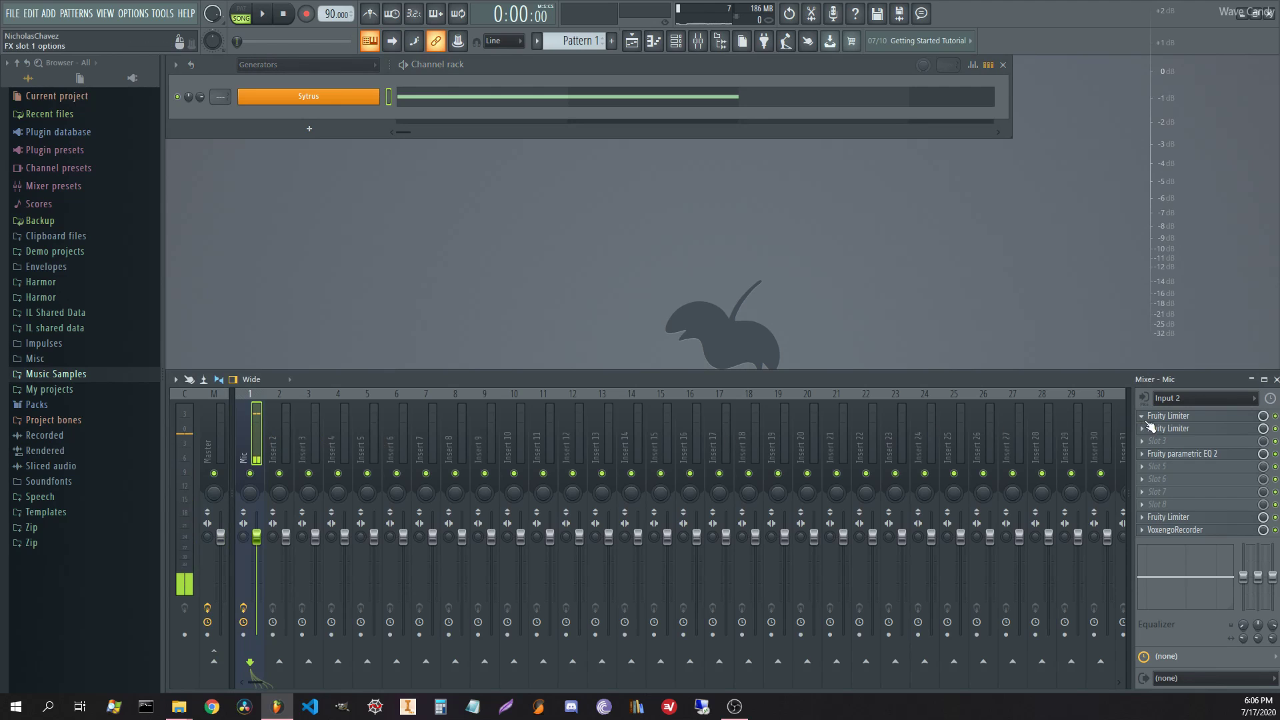
left_click(282, 415)
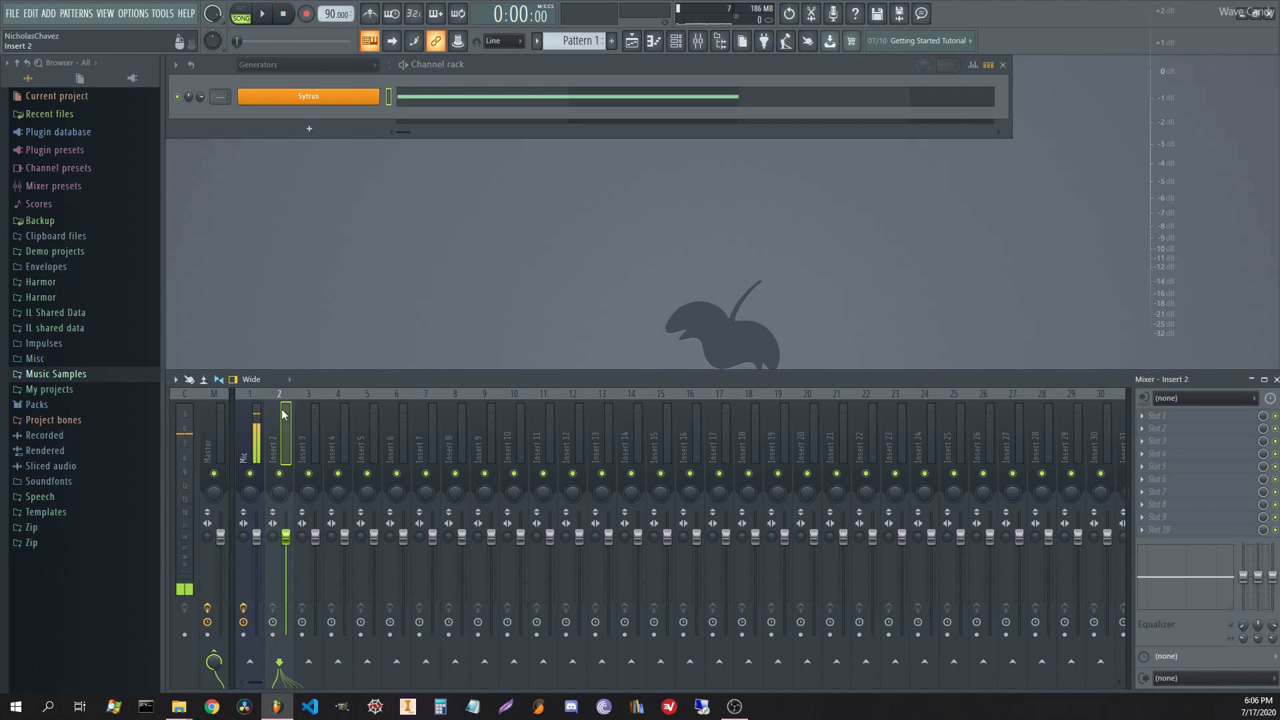
key("ctrl+l")
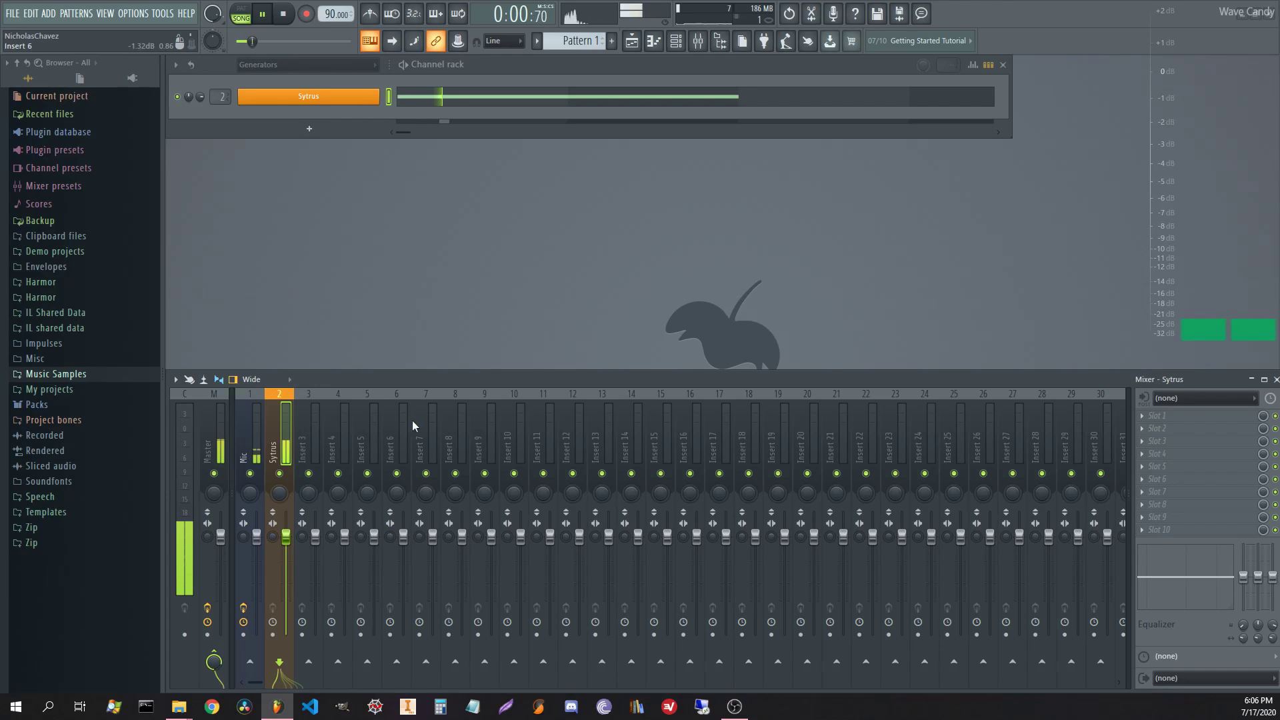
- Add Fruity Love Philter to the first effect slot of the Sytrus mixer track and stop playback
left_click(1159, 415)
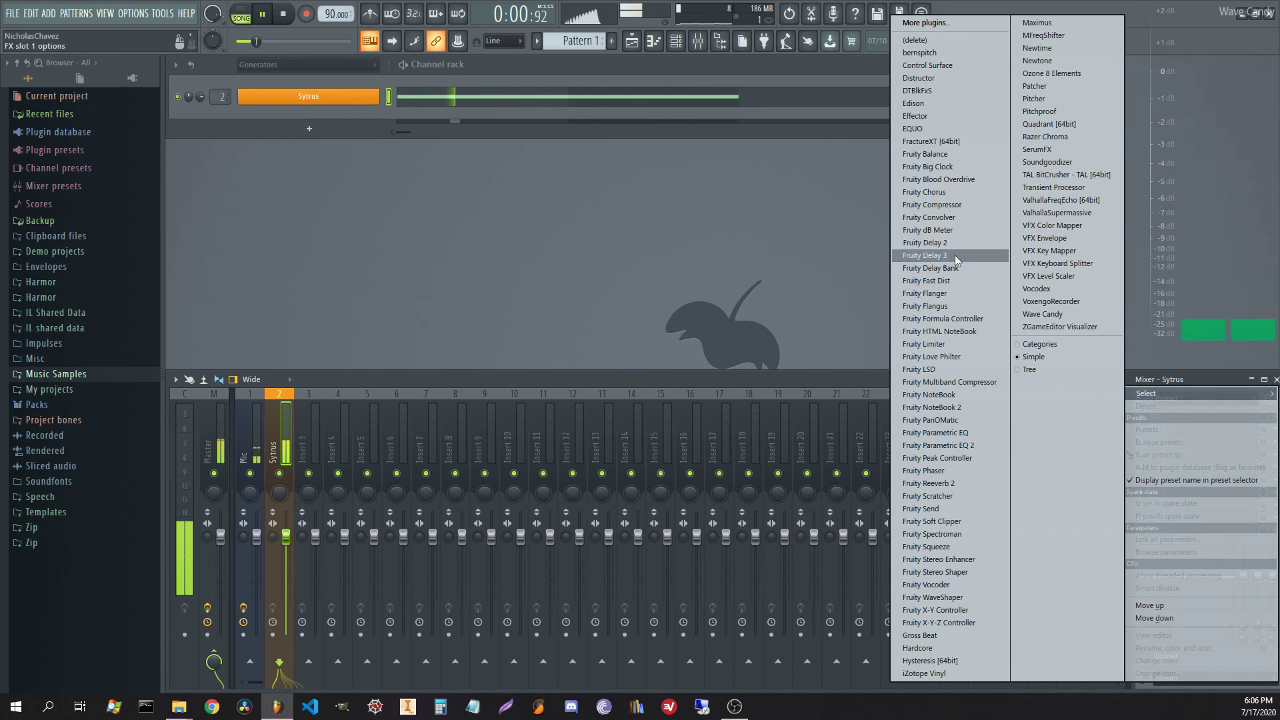
left_click(953, 356)
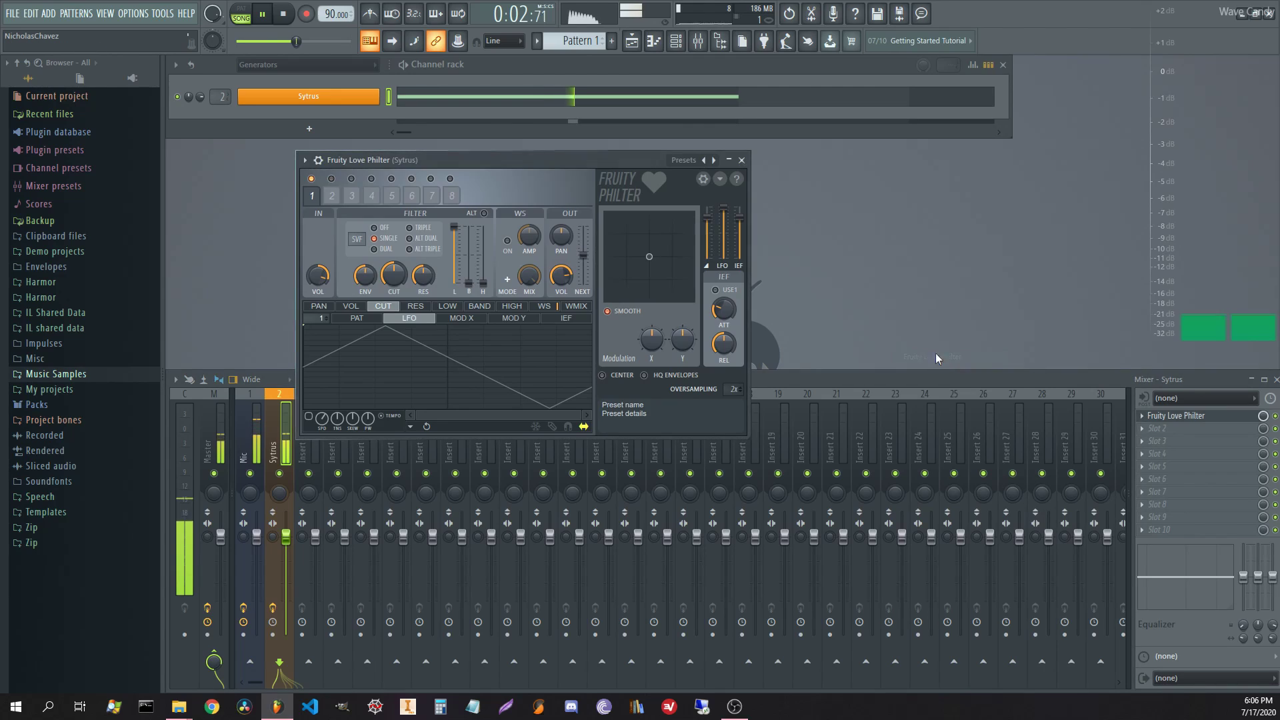
key("space")
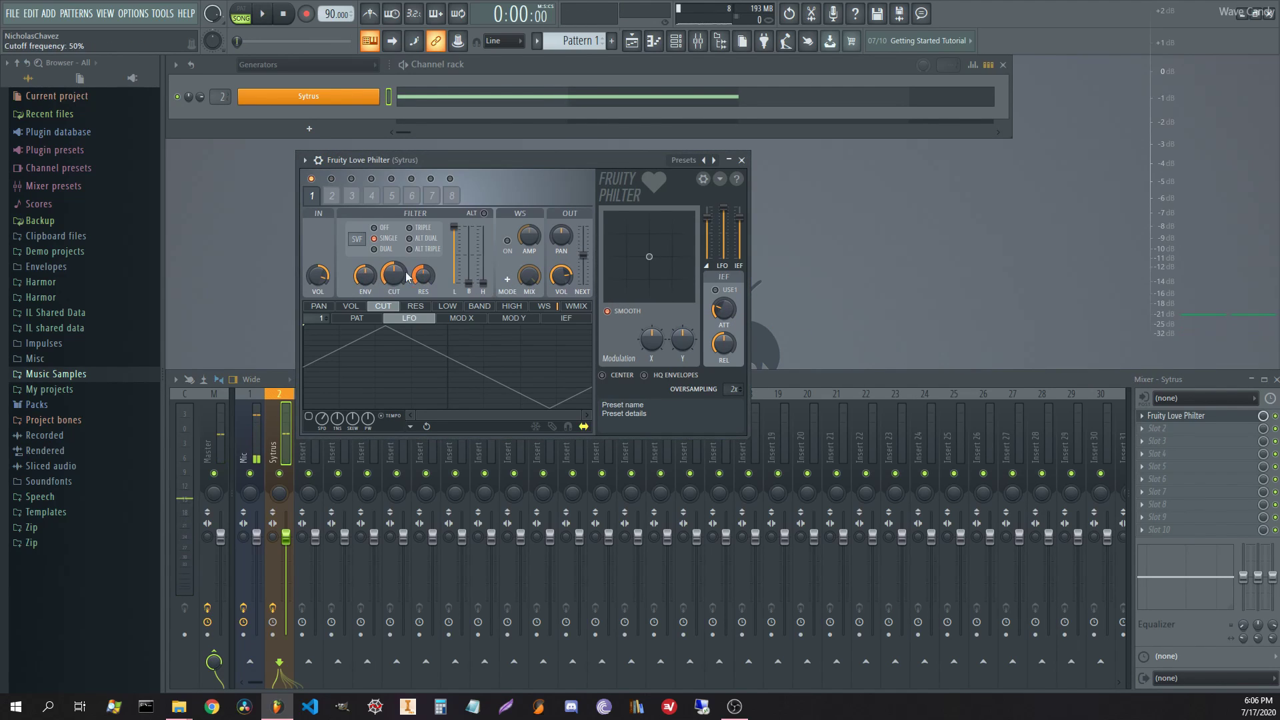
- Turn off the Love Philter's filter and modulate its volume with a fast, square-shaped LFO while auditioning the pattern
left_click(374, 228)
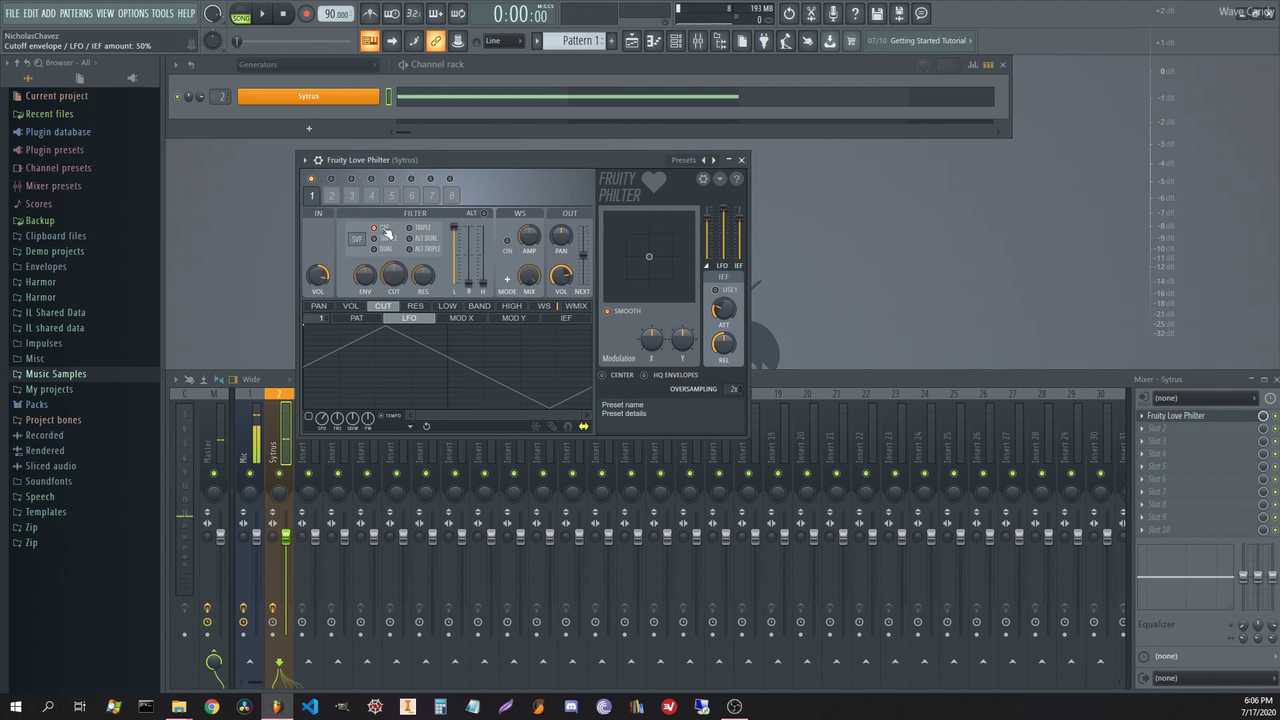
left_click(350, 306)
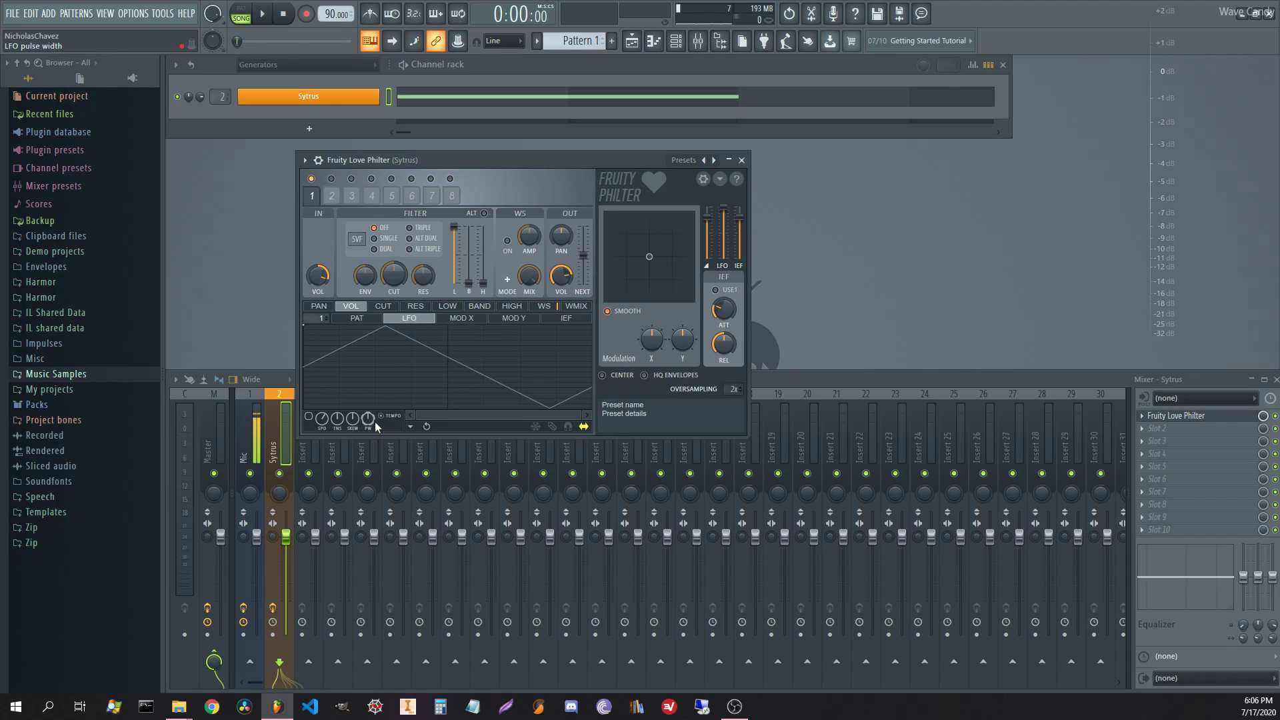
scroll(320, 424, "up", 2)
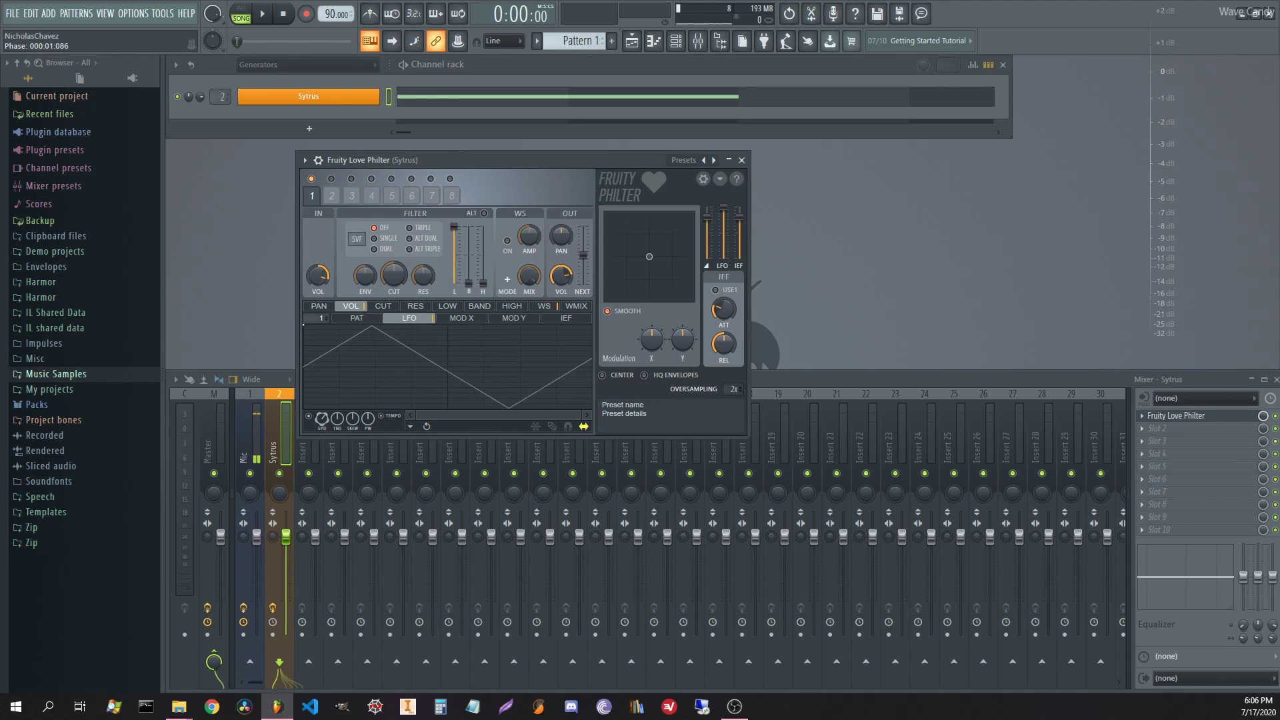
key("space")
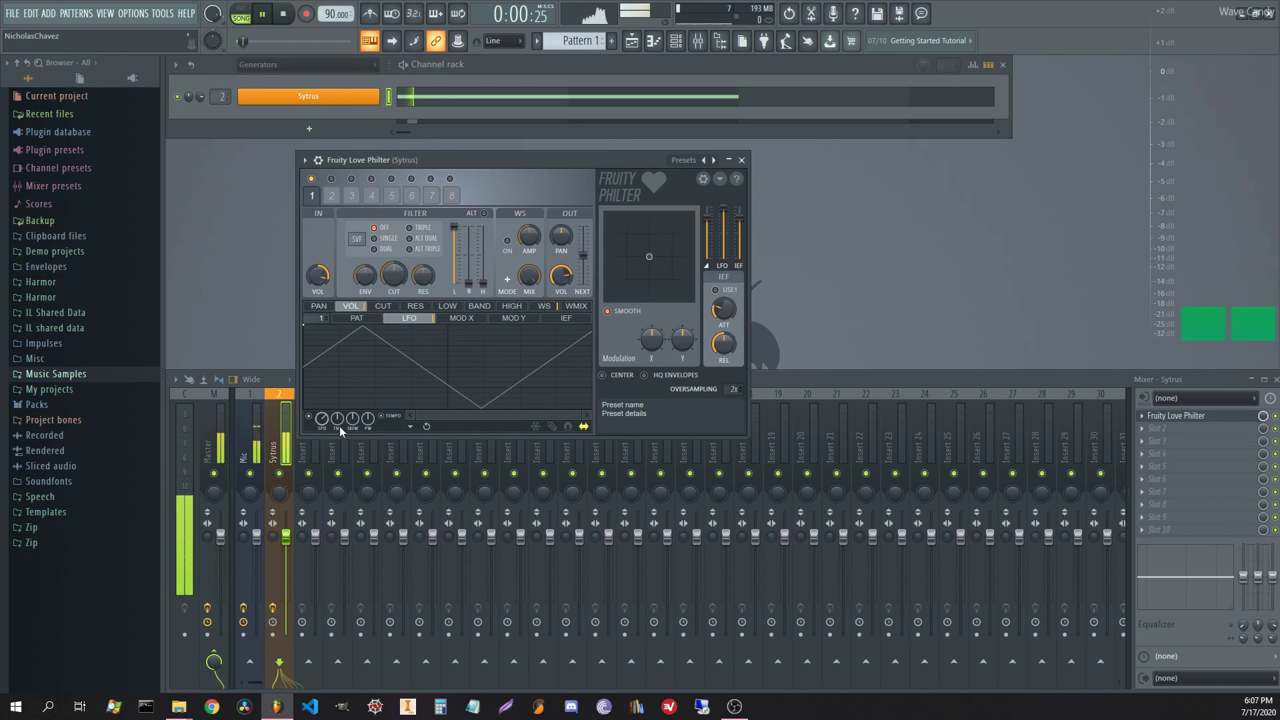
left_click_drag(322, 419, 337, 394)
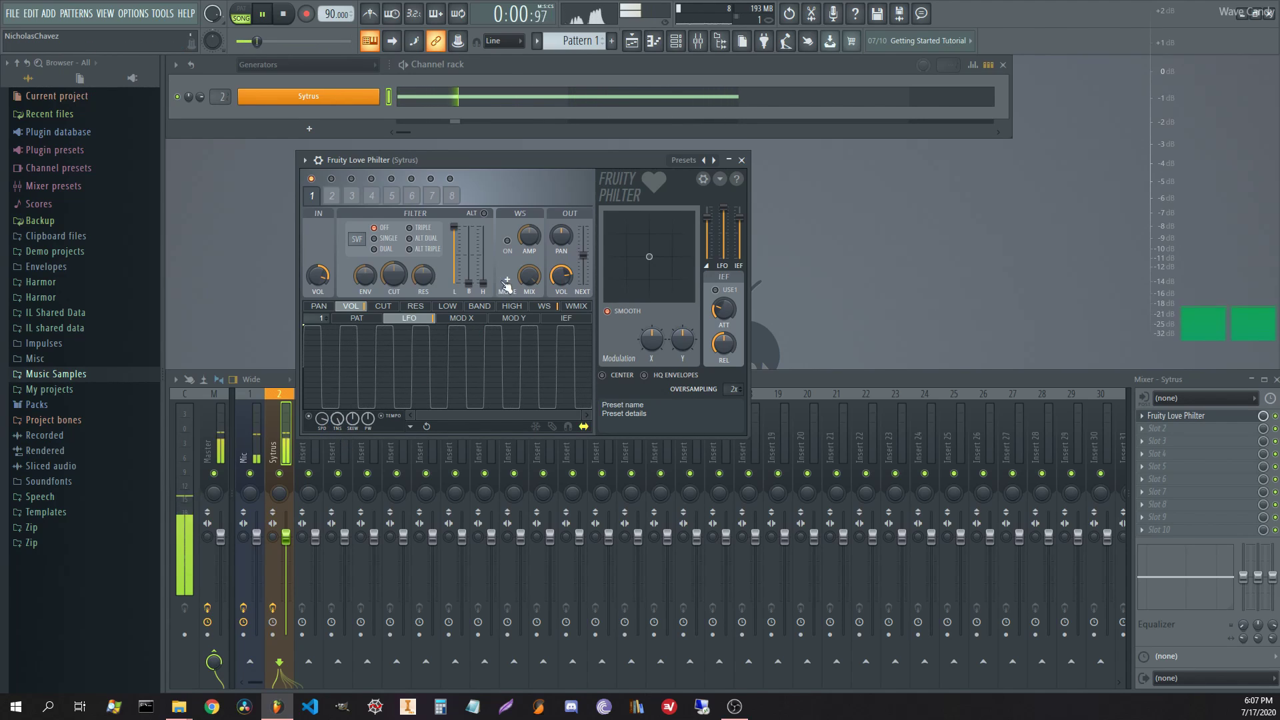
left_click(741, 160)
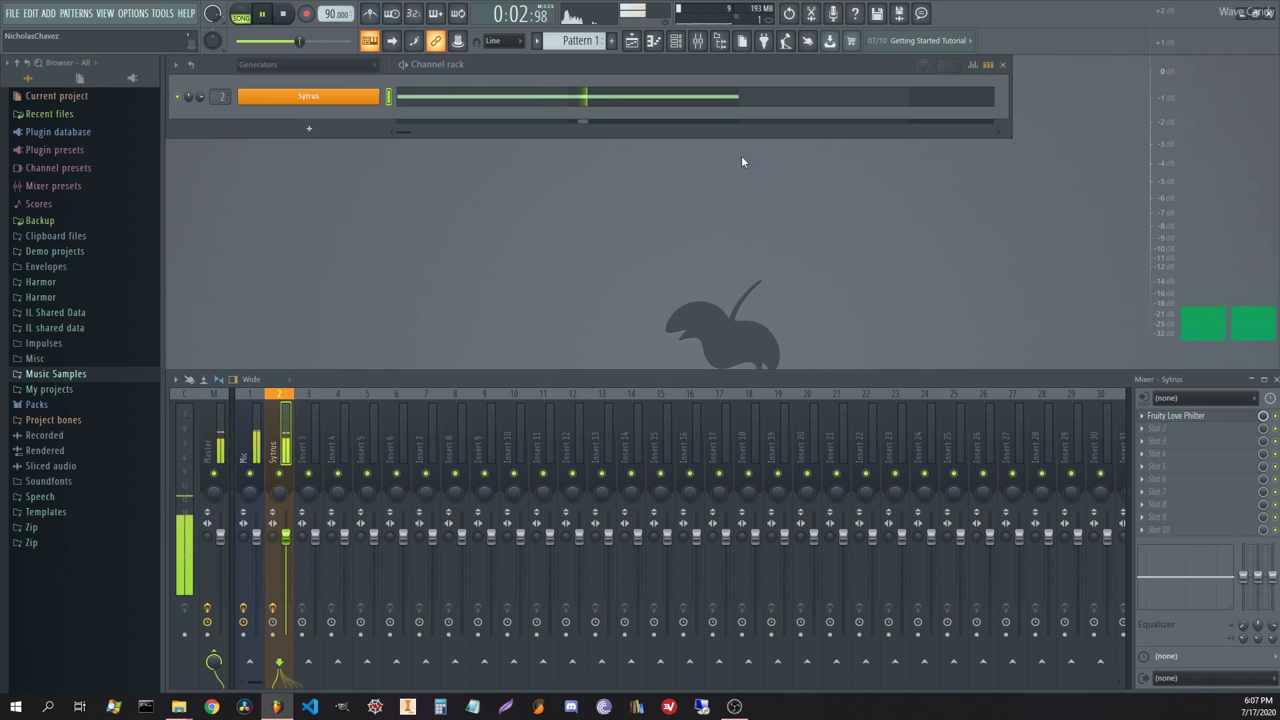
key("space")
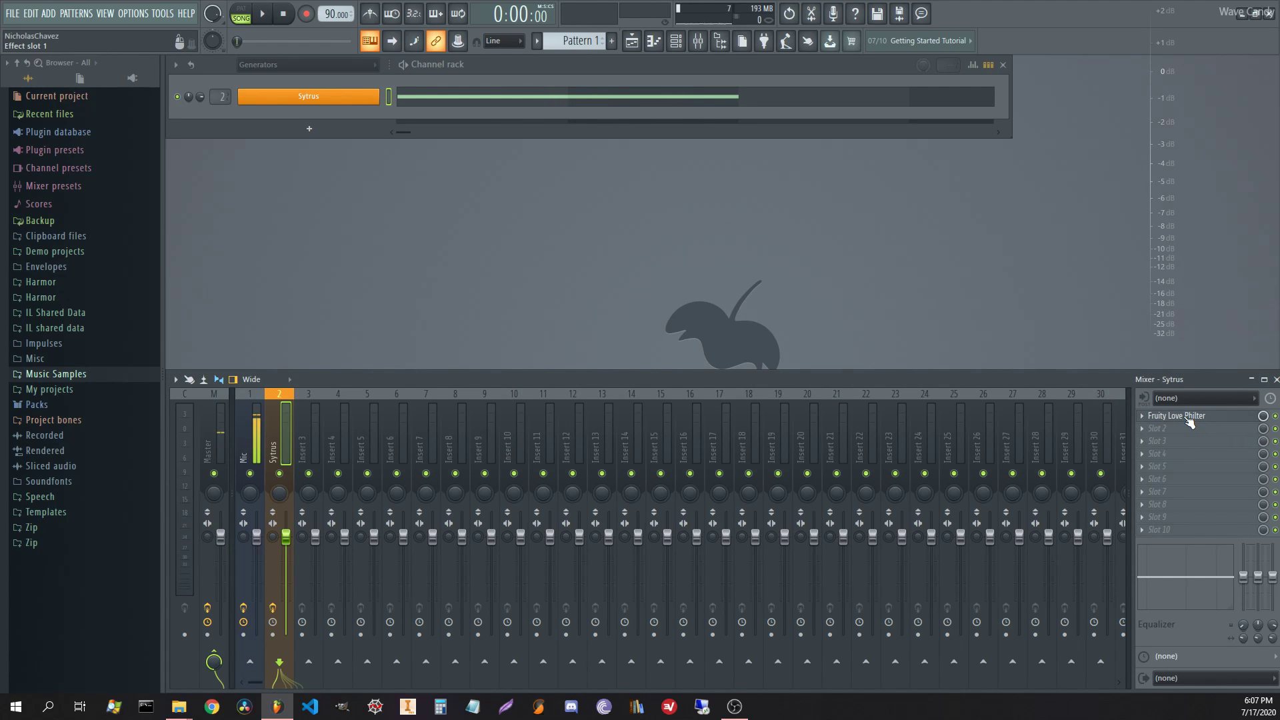
- Add Fruity WaveShaper to the Sytrus track's second effect slot and move the curve's middle point to about 0.45
left_click(1162, 428)
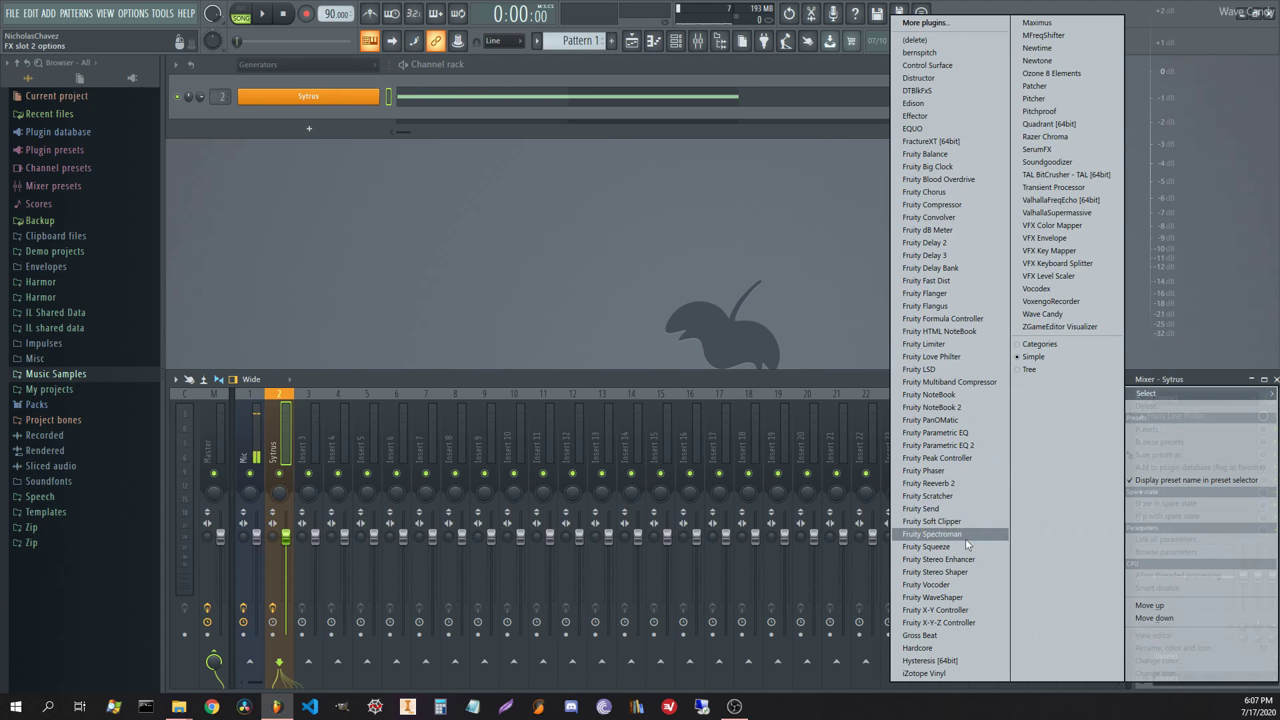
left_click(961, 599)
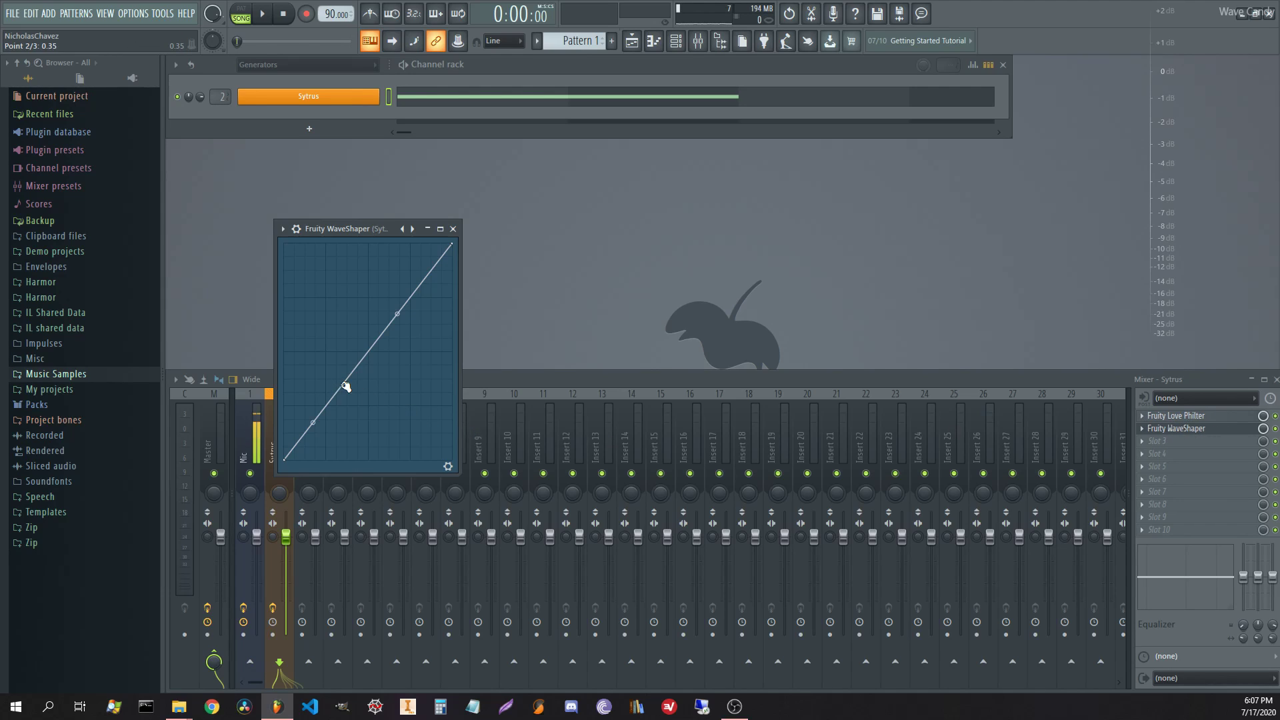
left_click_drag(346, 387, 360, 365)
- Try Pulse mode on the WaveShaper's middle point, and set it to Stairs with small steps
right_click(360, 366)
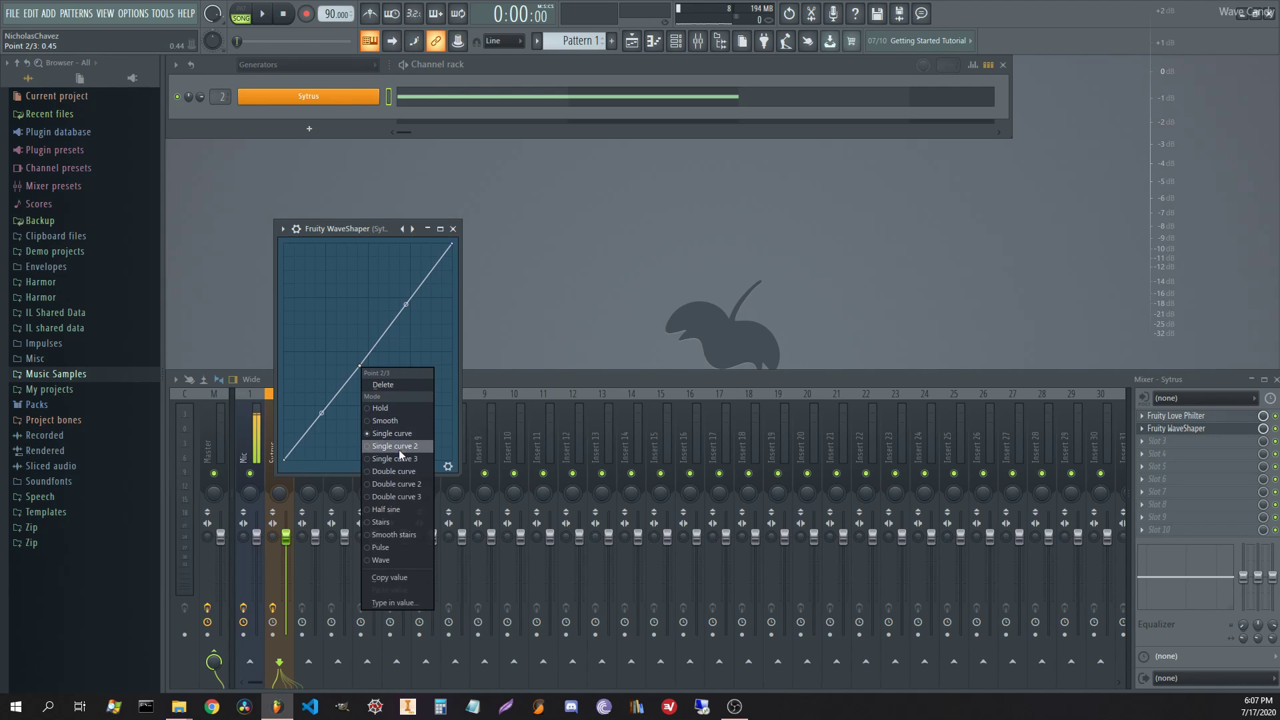
left_click(393, 548)
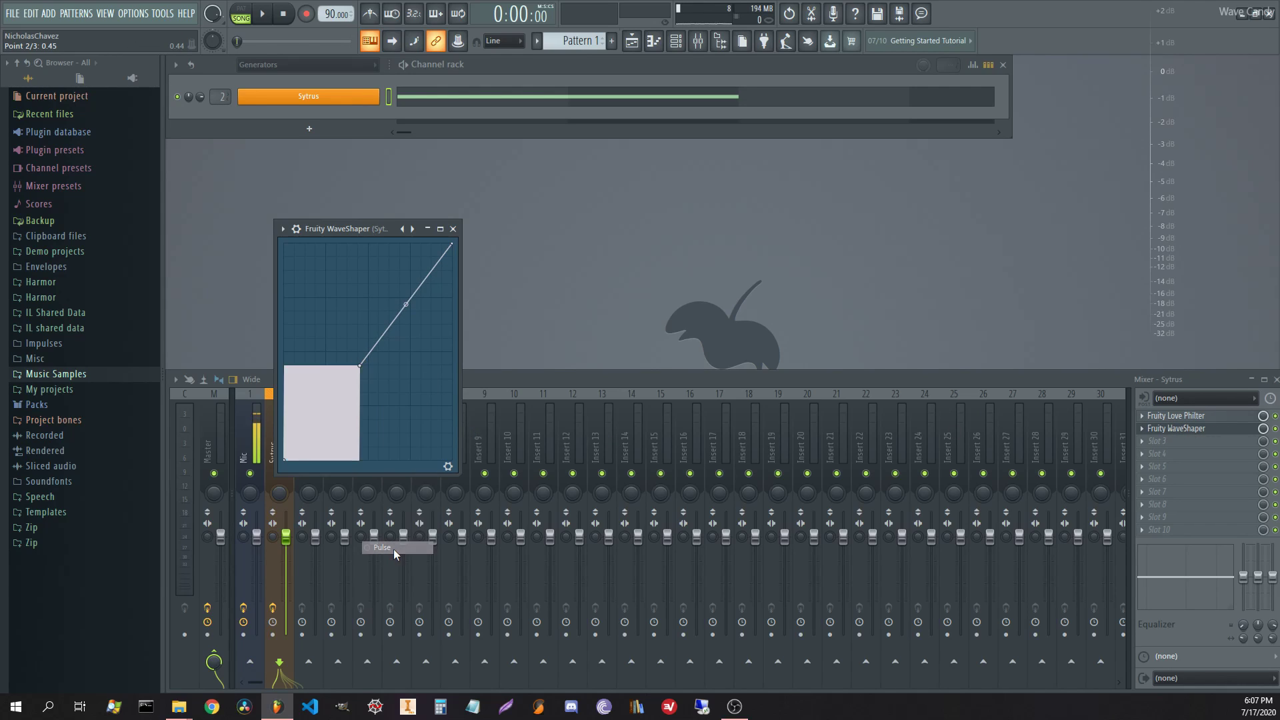
right_click(360, 365)
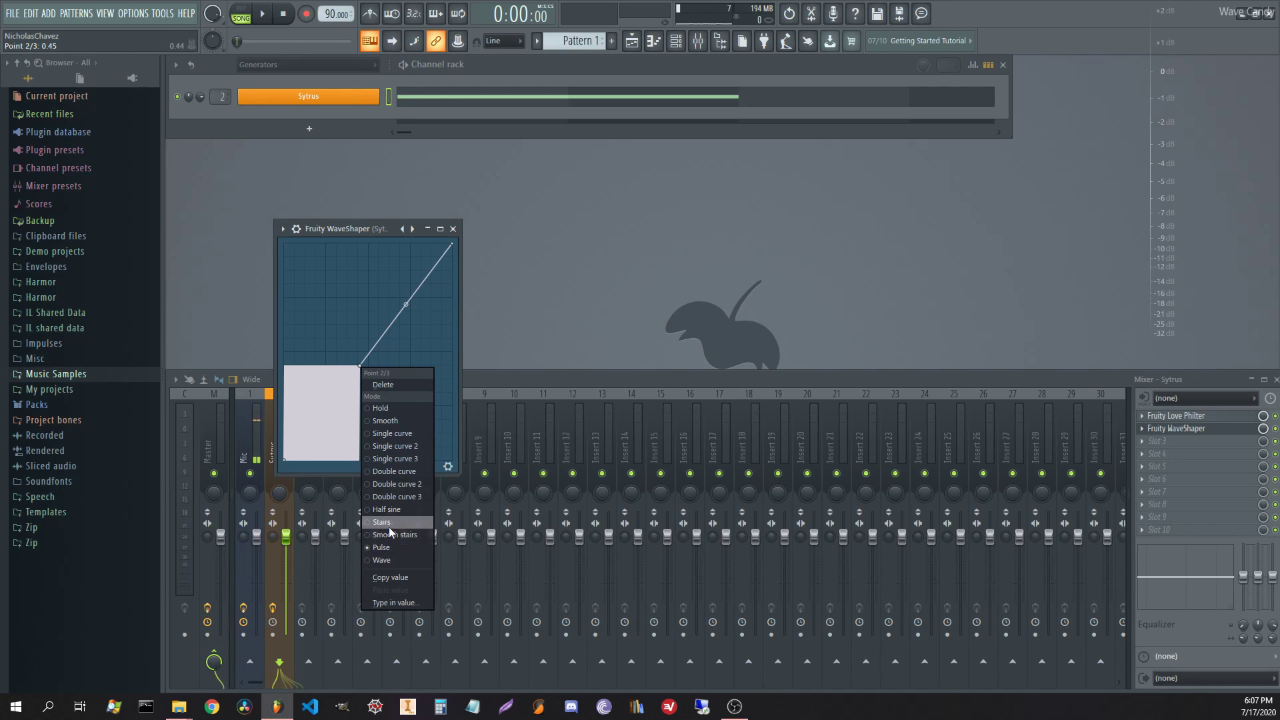
left_click(389, 523)
left_click_drag(322, 413, 322, 413)
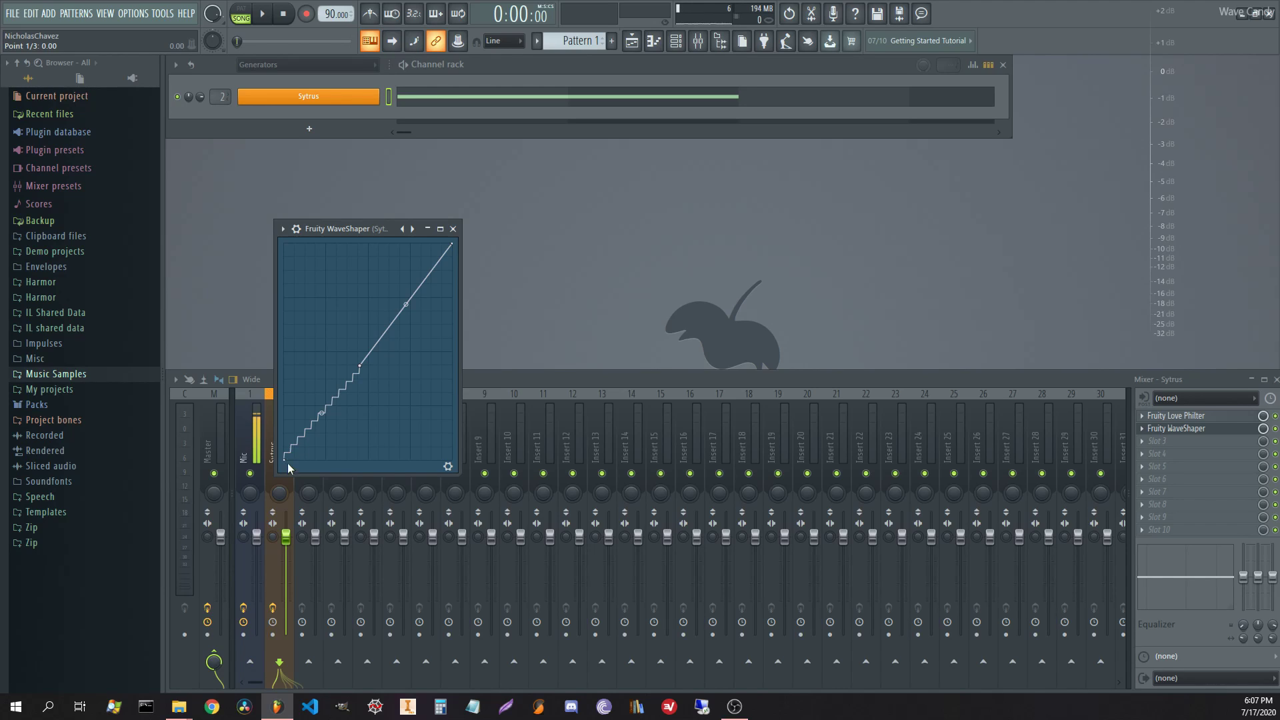
- Enlarge the WaveShaper window to inspect the stepped curve, and play the pattern through it
left_click_drag(459, 475, 745, 593)
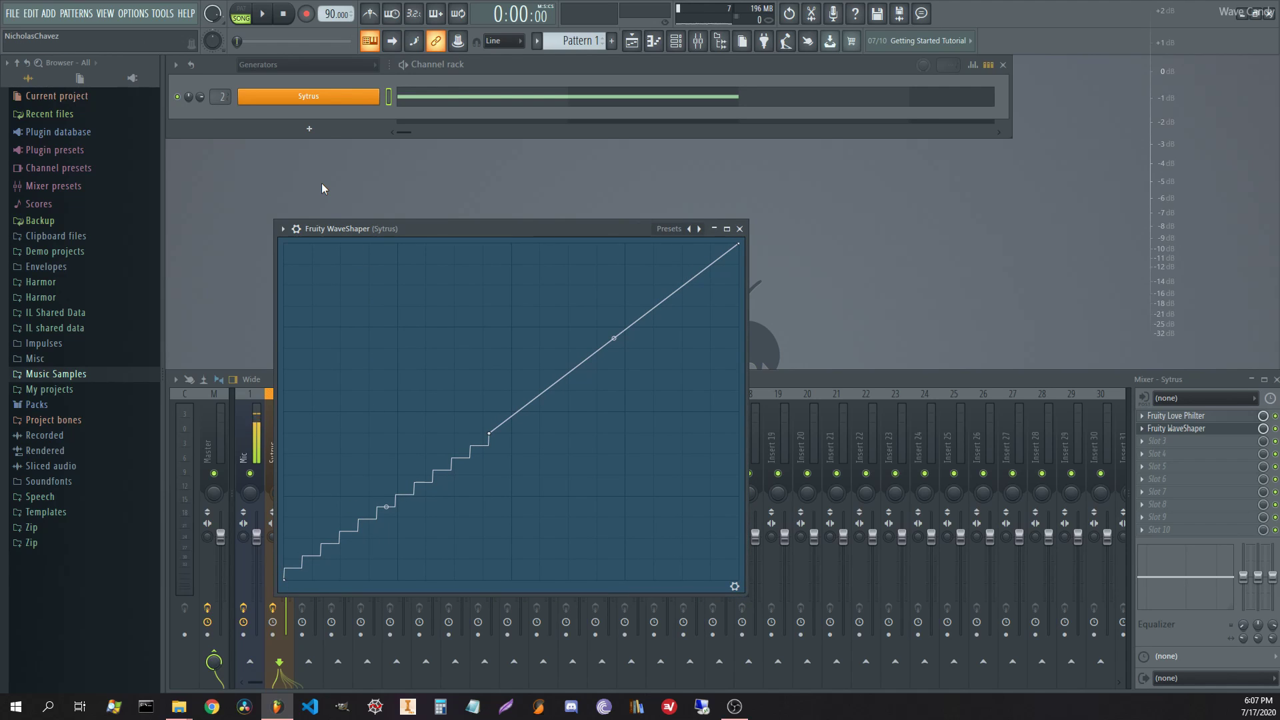
key("space")
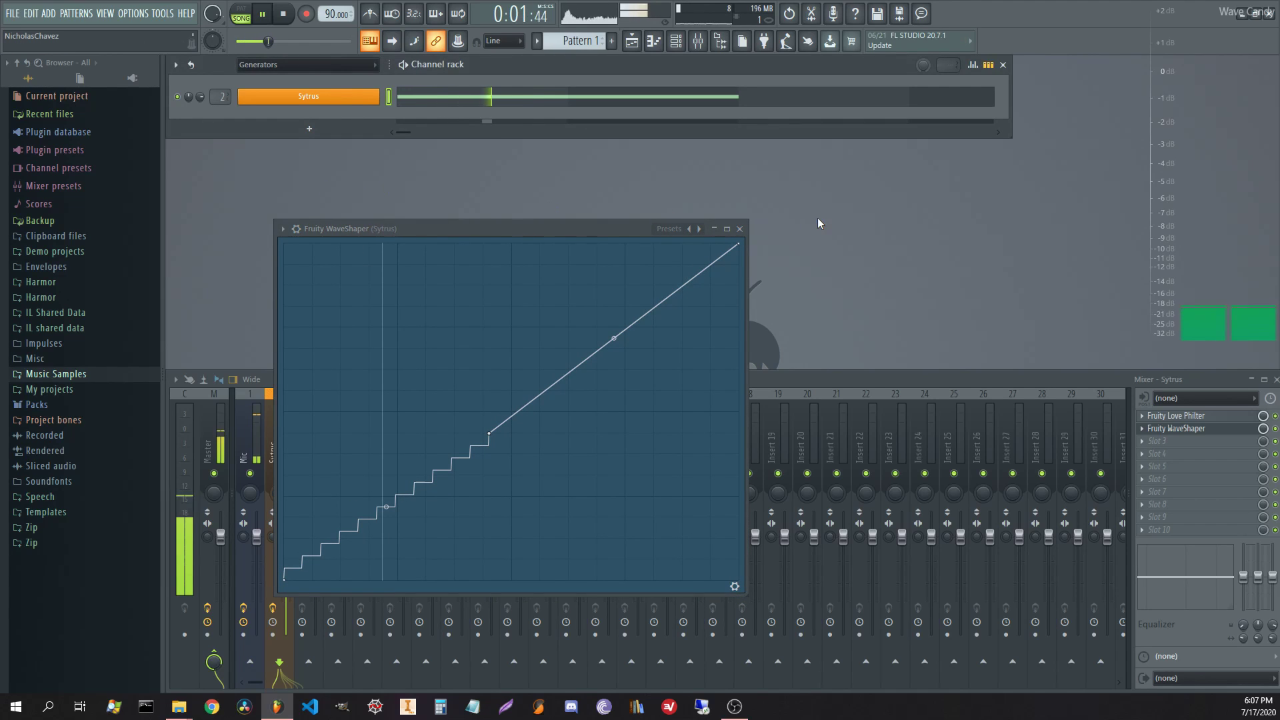
left_click(740, 229)
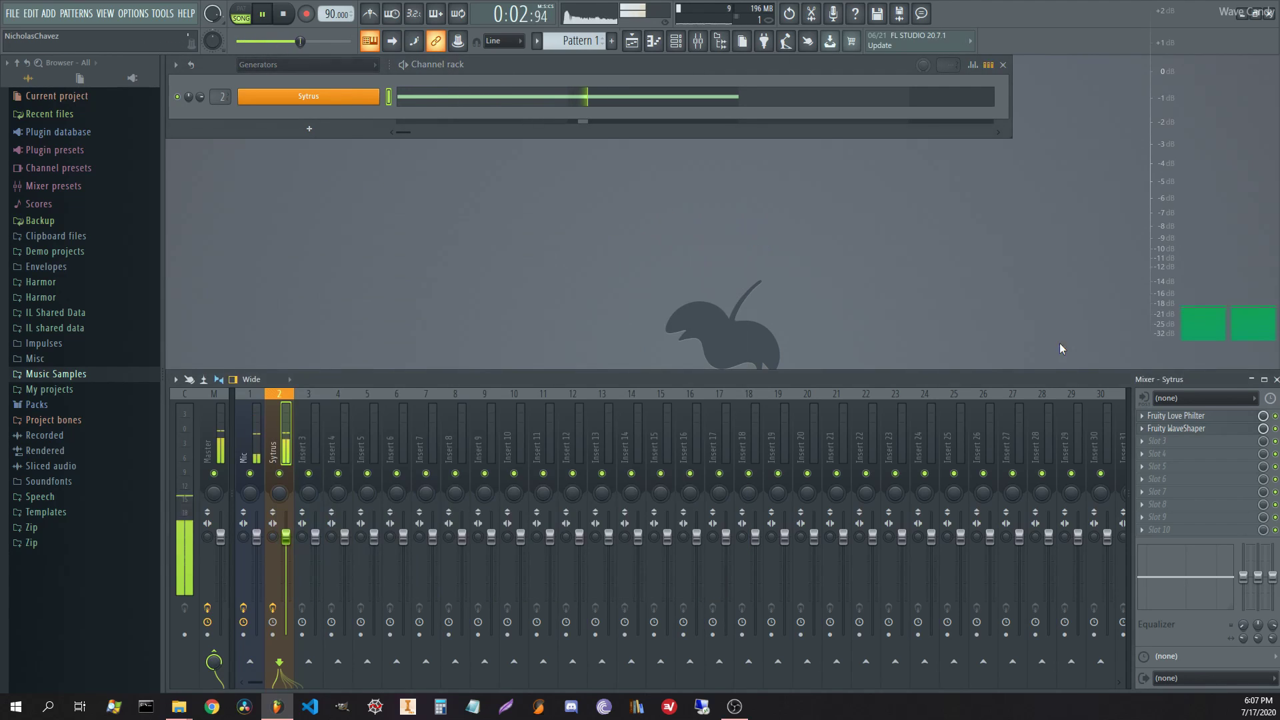
- Add Fruity Limiter to the third effect slot and lower its compressor threshold to about -21.2 dB
left_click(1168, 440)
left_click(934, 344)
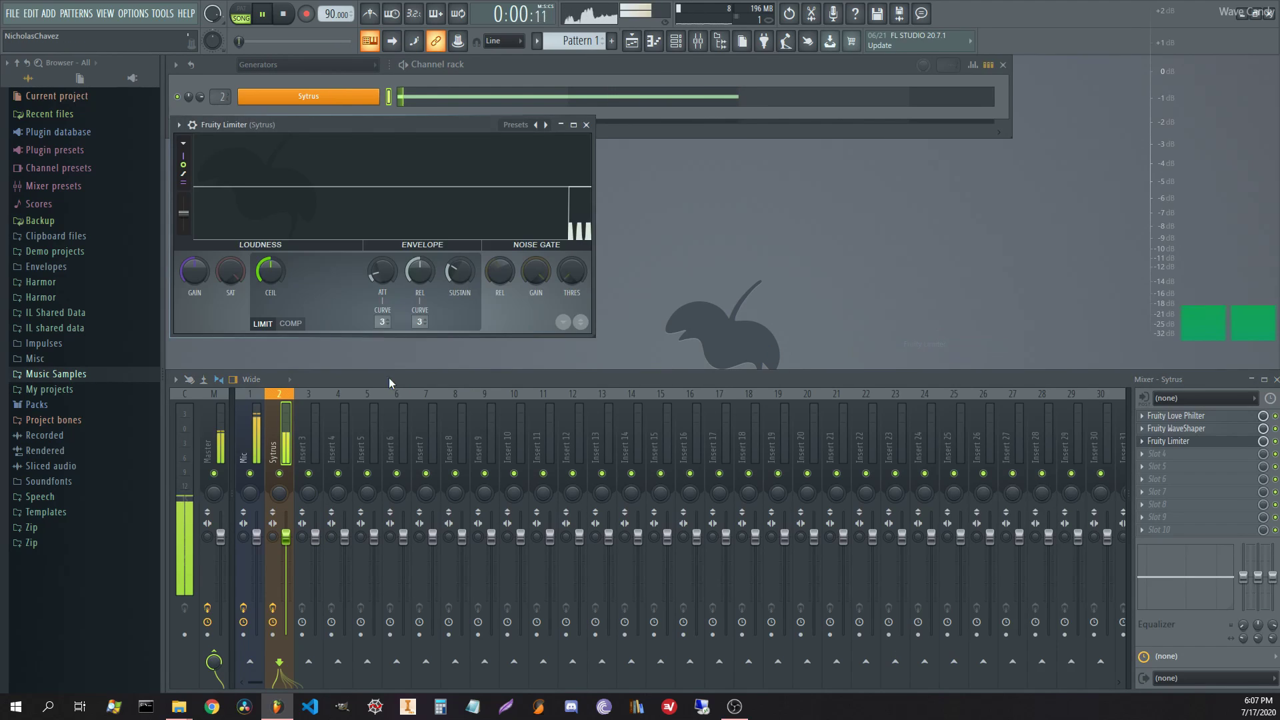
left_click(291, 323)
left_click_drag(269, 271, 270, 307)
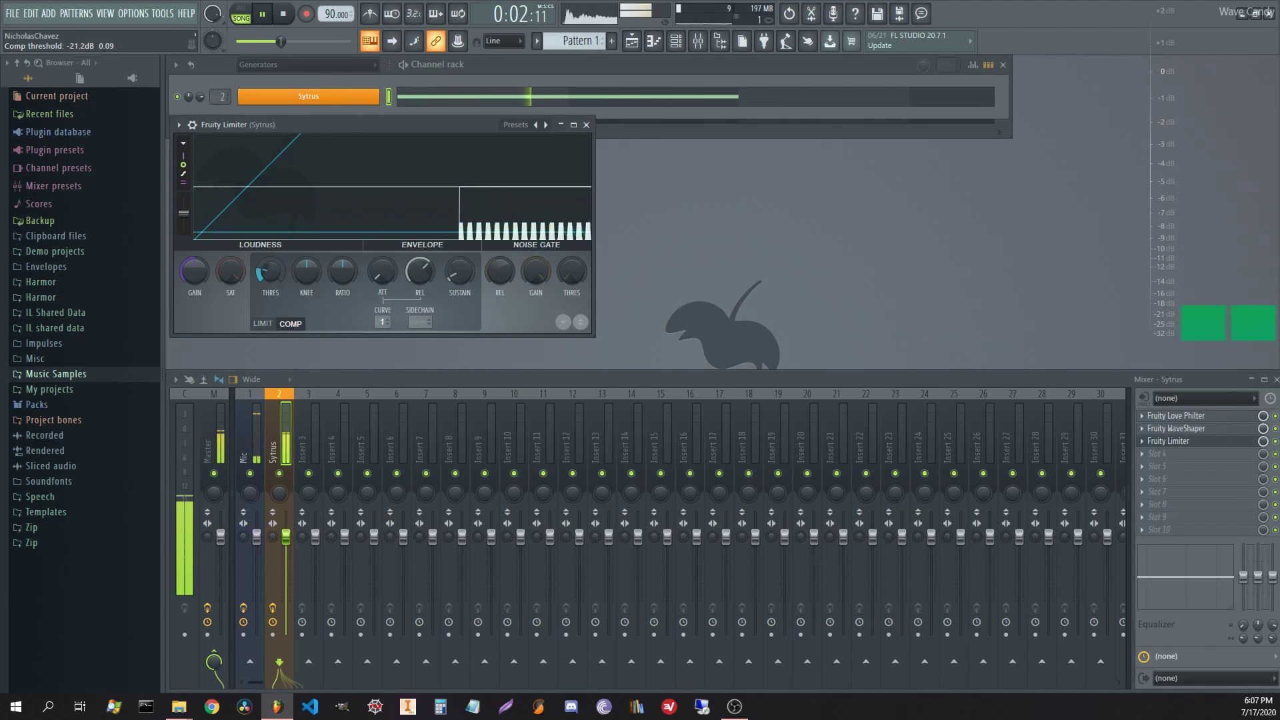
- Increase the Limiter's compression ratio and gain, with the gain at about 9.9 dB, and shorten the release
left_click_drag(343, 271, 342, 247)
left_click_drag(270, 271, 202, 247)
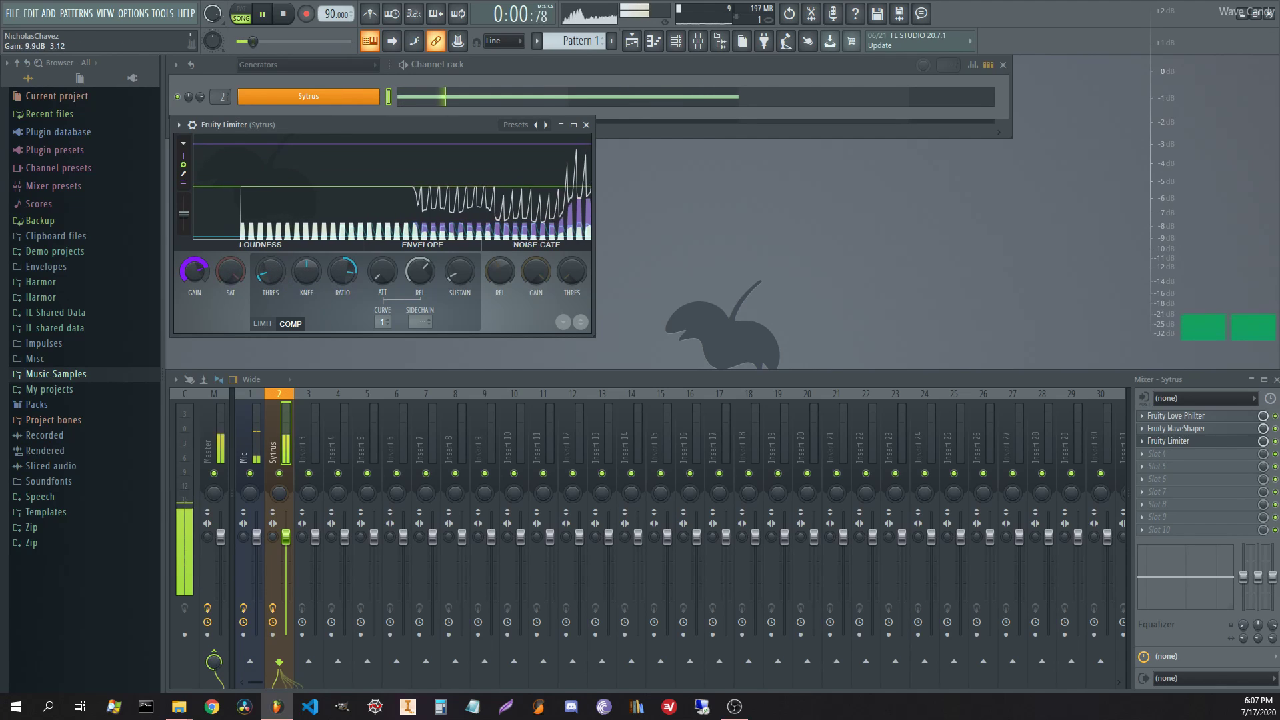
left_click_drag(426, 274, 426, 307)
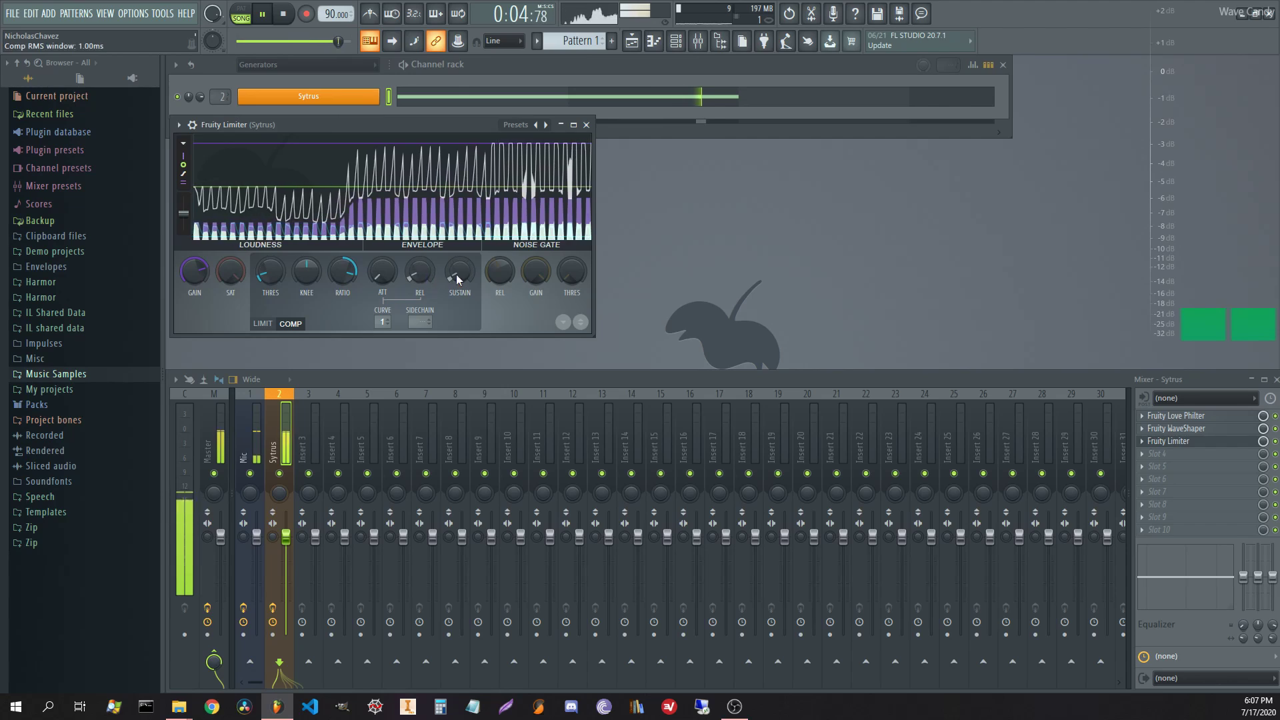
- Close the Limiter, stop playback, and record one pass of the pattern with Edison on the Master track
left_click(1191, 443)
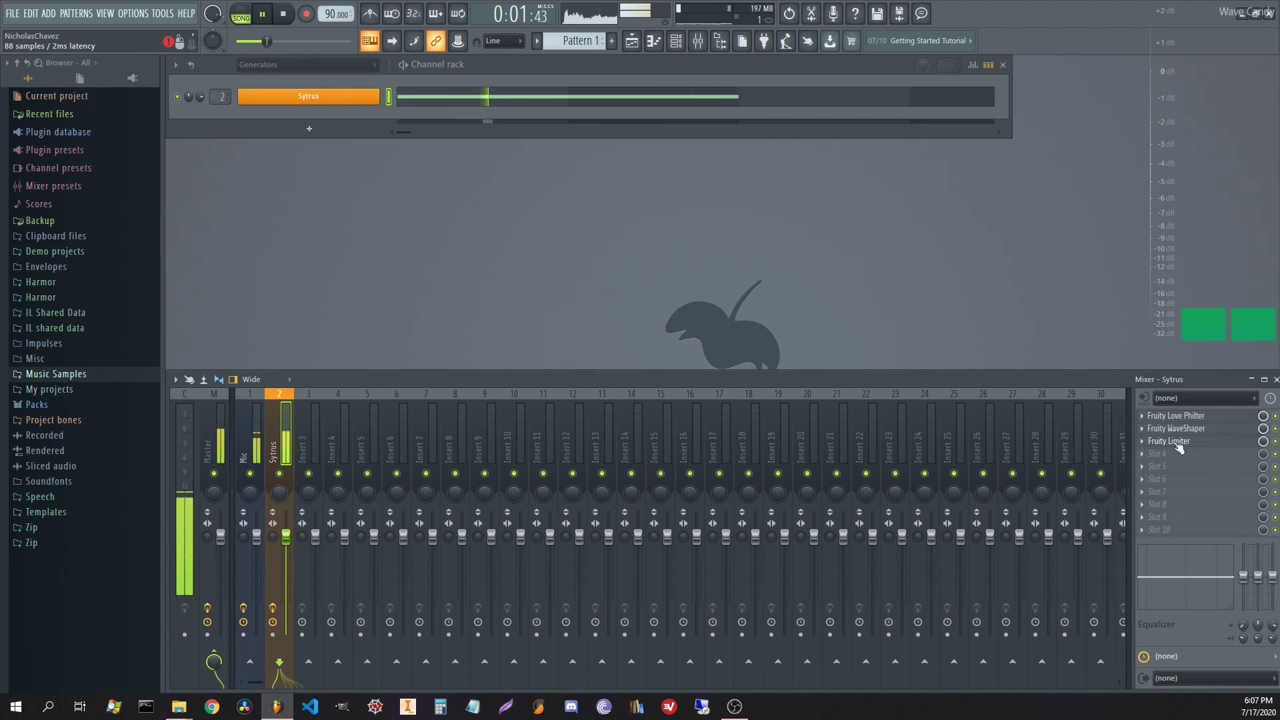
key("space")
left_click(213, 443)
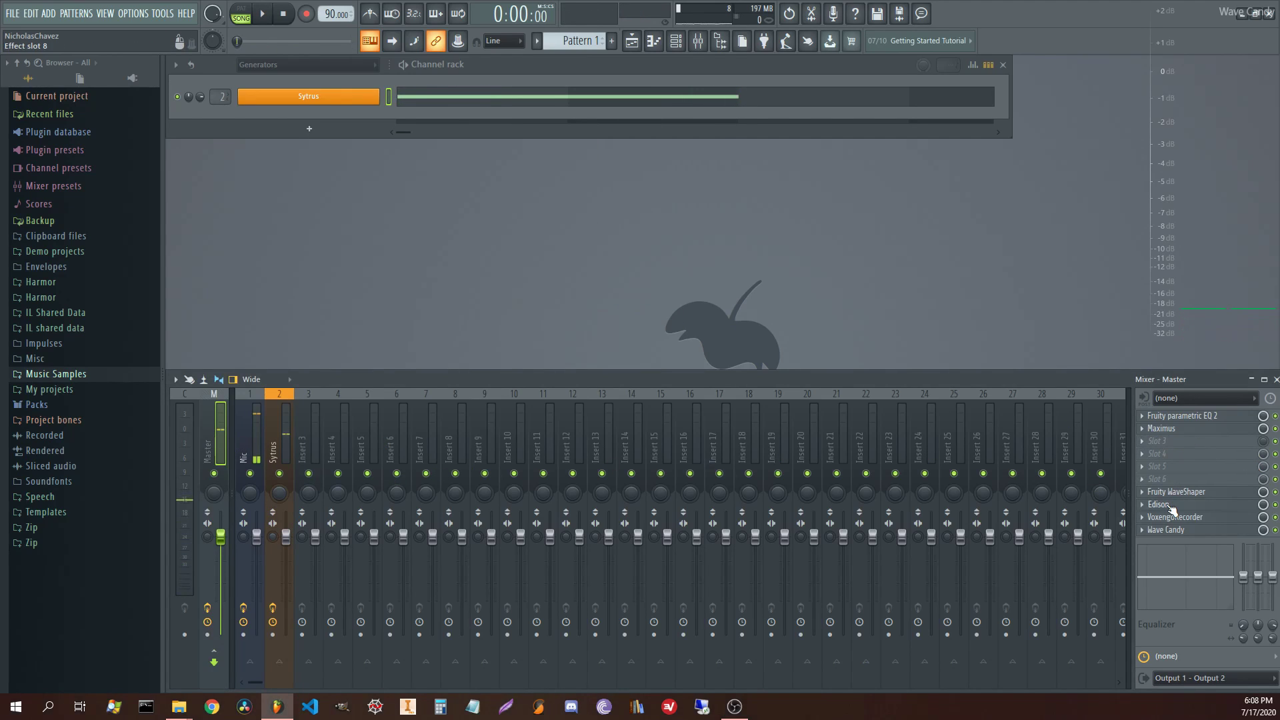
left_click(1160, 505)
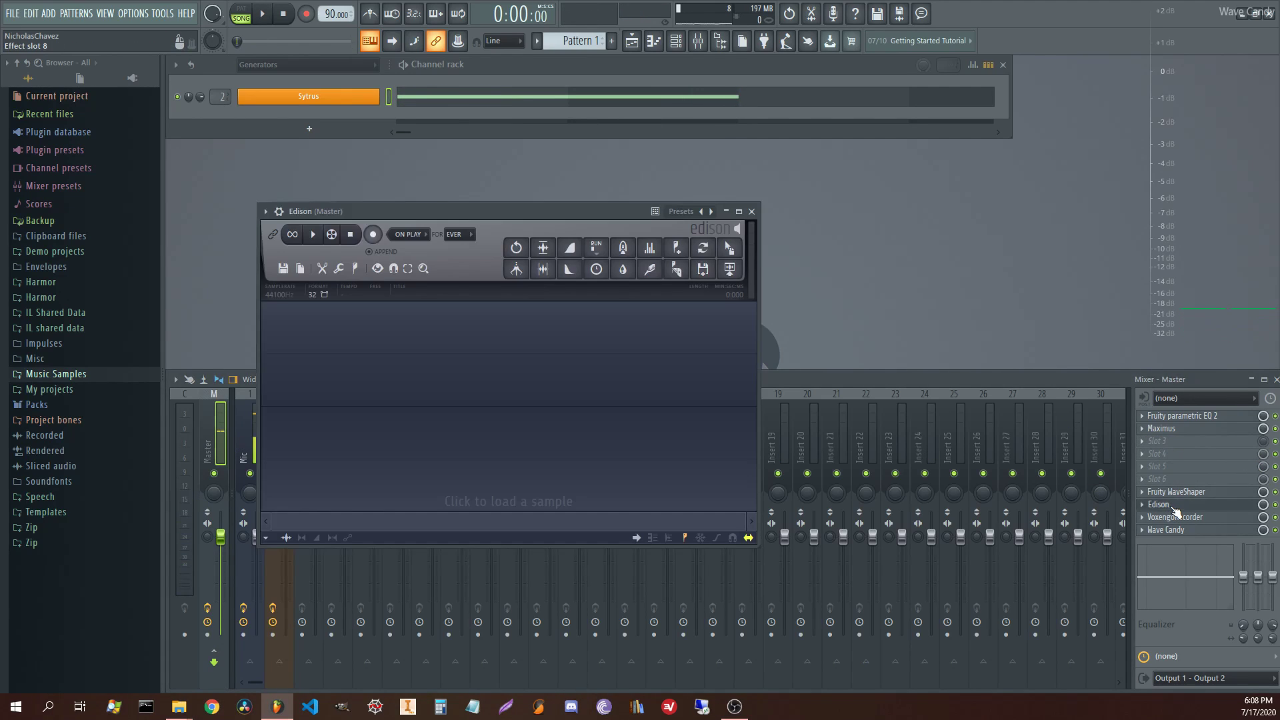
left_click(375, 236)
left_click(262, 14)
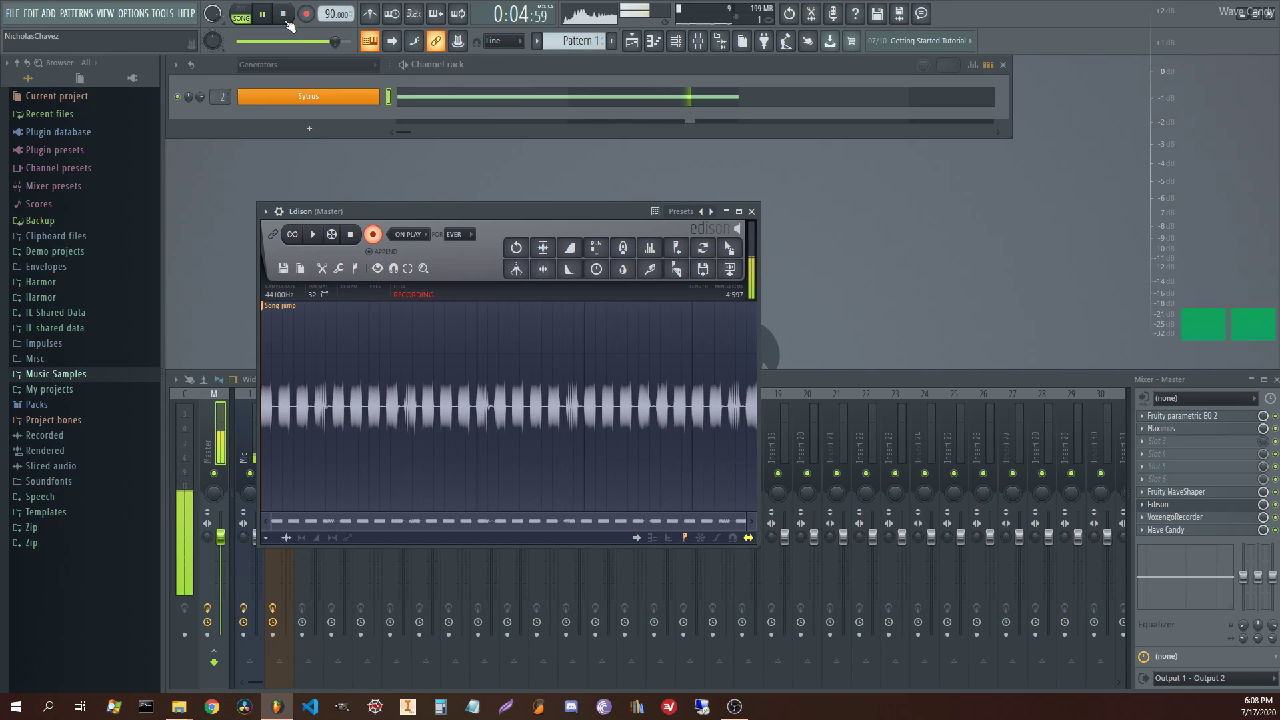
left_click(282, 14)
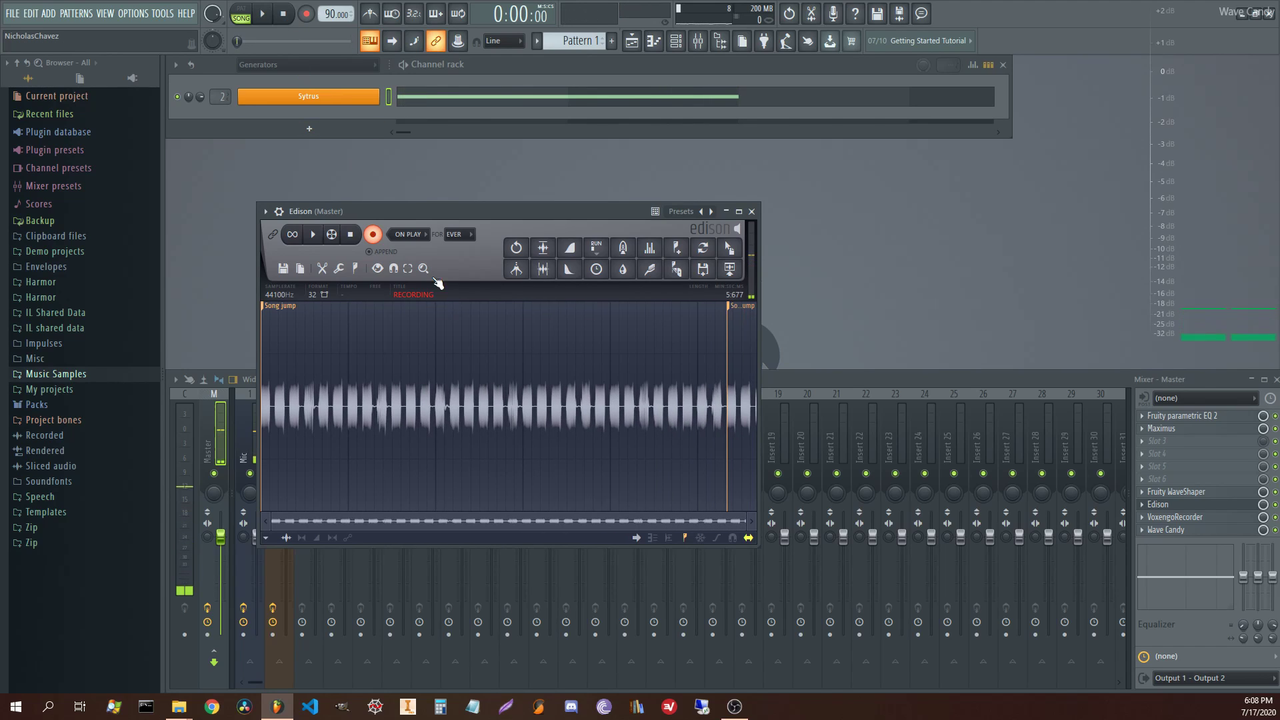
- End the Edison recording, delete the surplus audio after the second Song jump marker, and normalize the sample
left_click(372, 234)
key("Delete")
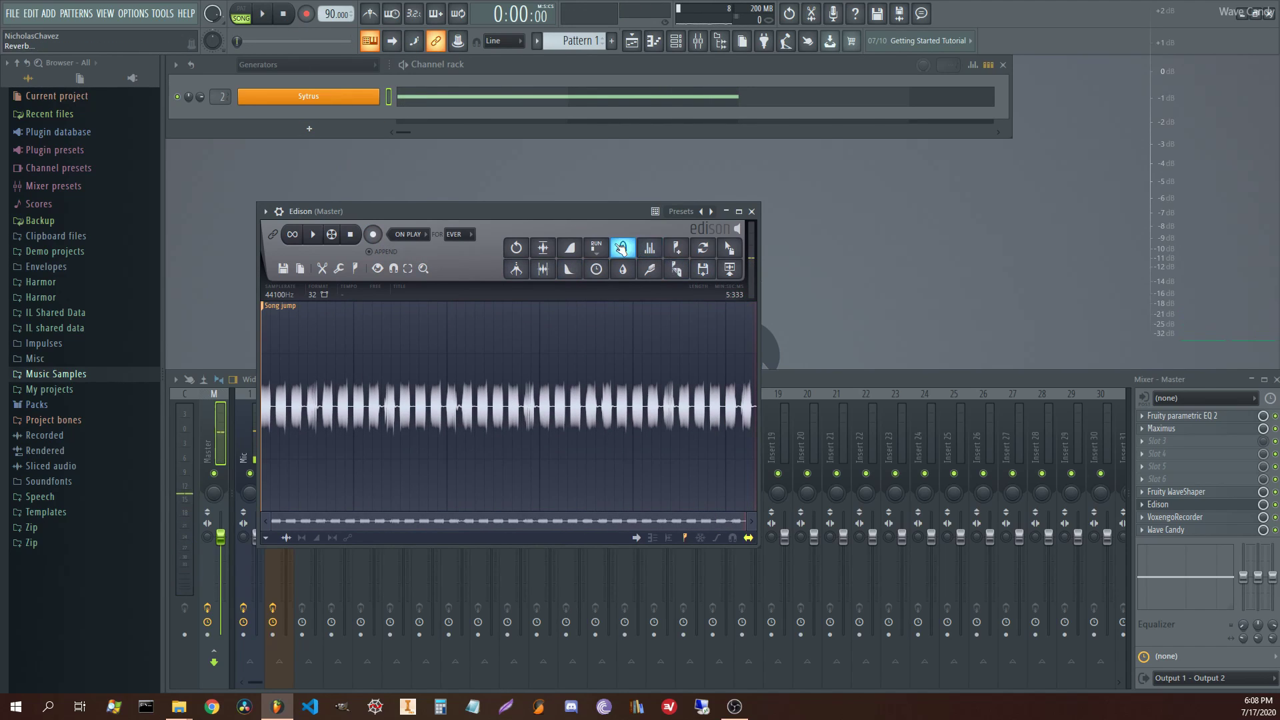
left_click(543, 248)
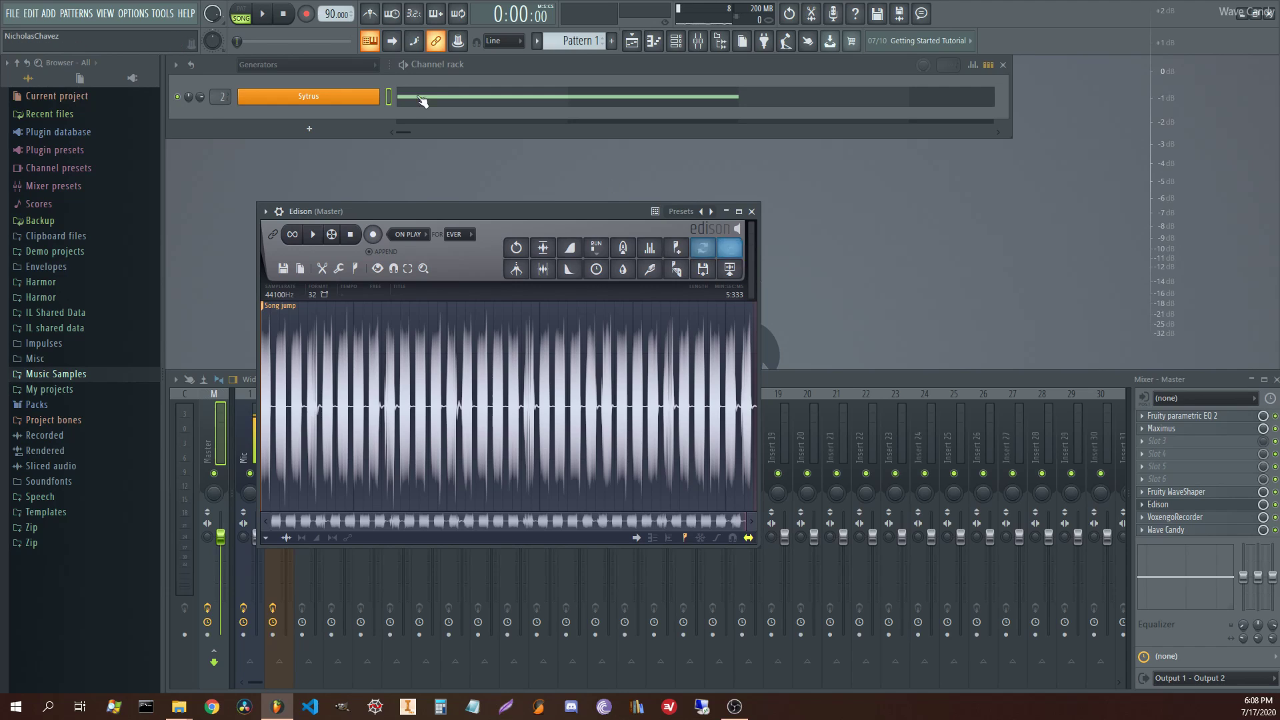
- Show the Fuckery channel group and load the Edison recording into the Fruity Granulizer channel
left_click(305, 64)
left_click(305, 73)
scroll(302, 70, "down", 1)
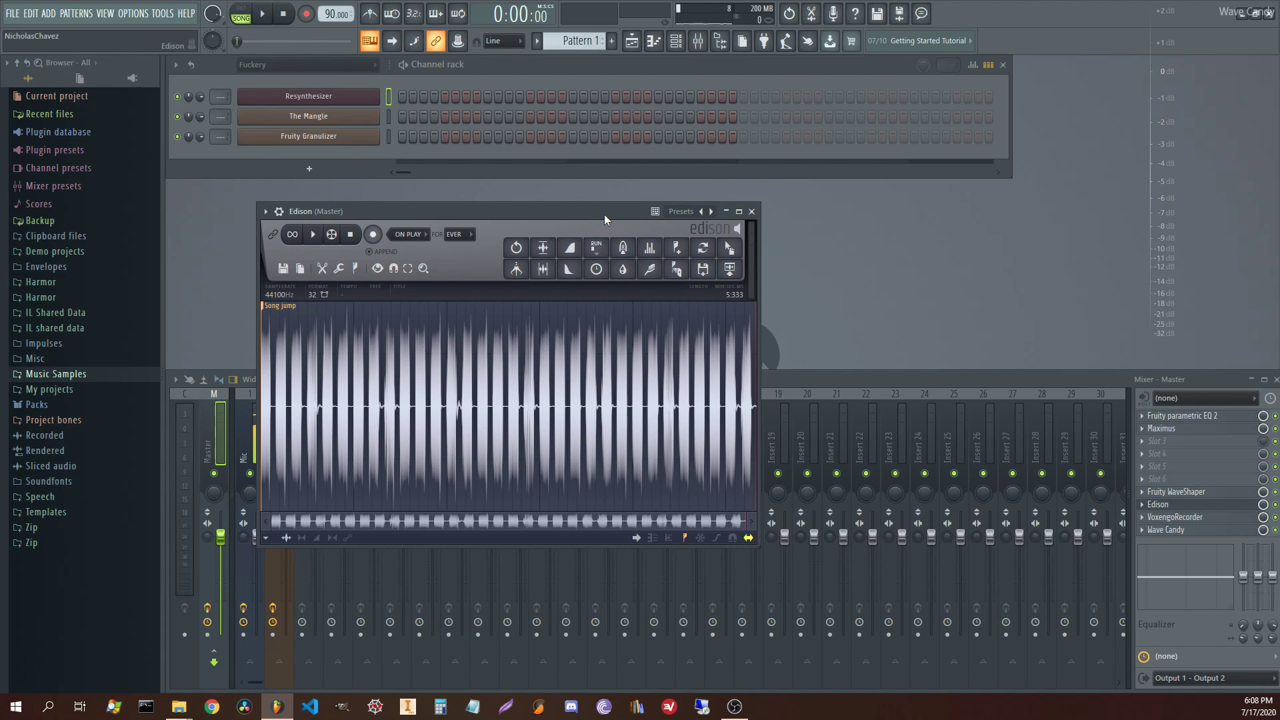
left_click_drag(604, 214, 700, 212)
left_click_drag(826, 248, 290, 140)
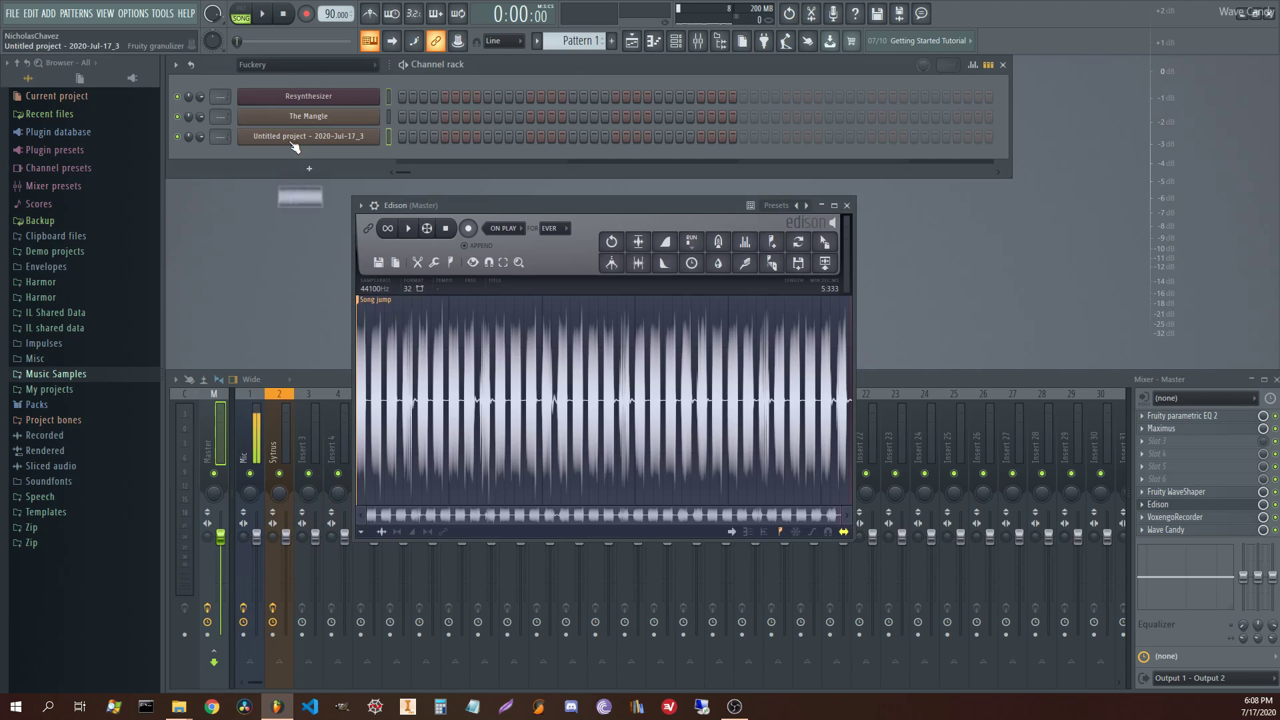
- Place Pattern 2 at bar 5 on Track 1 of the playlist and select bars 5 to 7 as the playback range
left_click(611, 41)
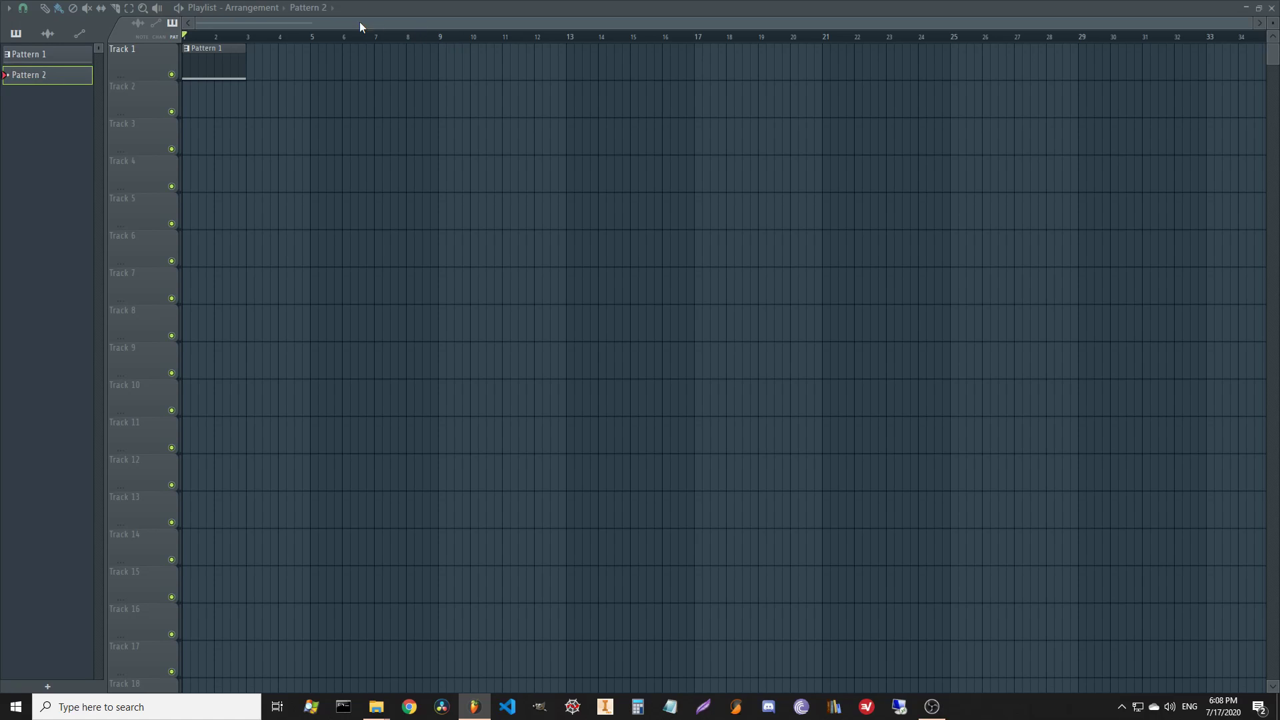
left_click(324, 61)
left_click_drag(316, 45, 379, 55)
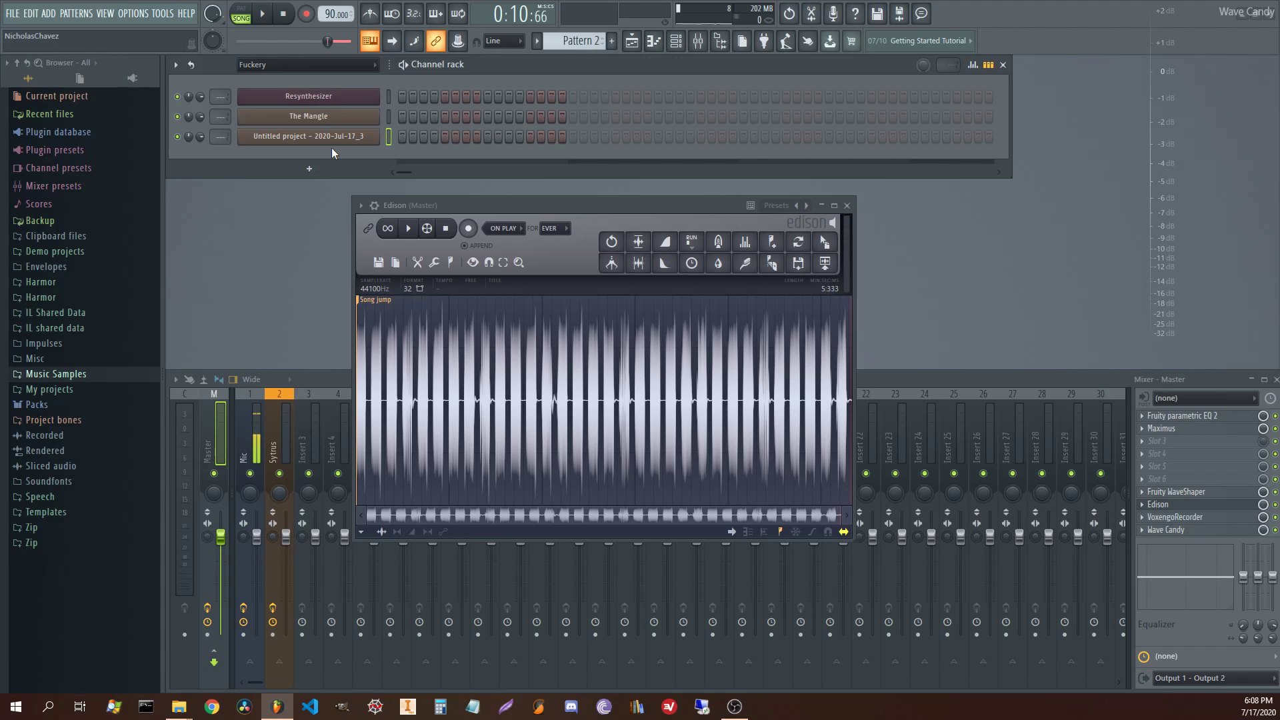
- Add a C5 note for the Granulizer channel in its piano roll
right_click(390, 138)
left_click(393, 136)
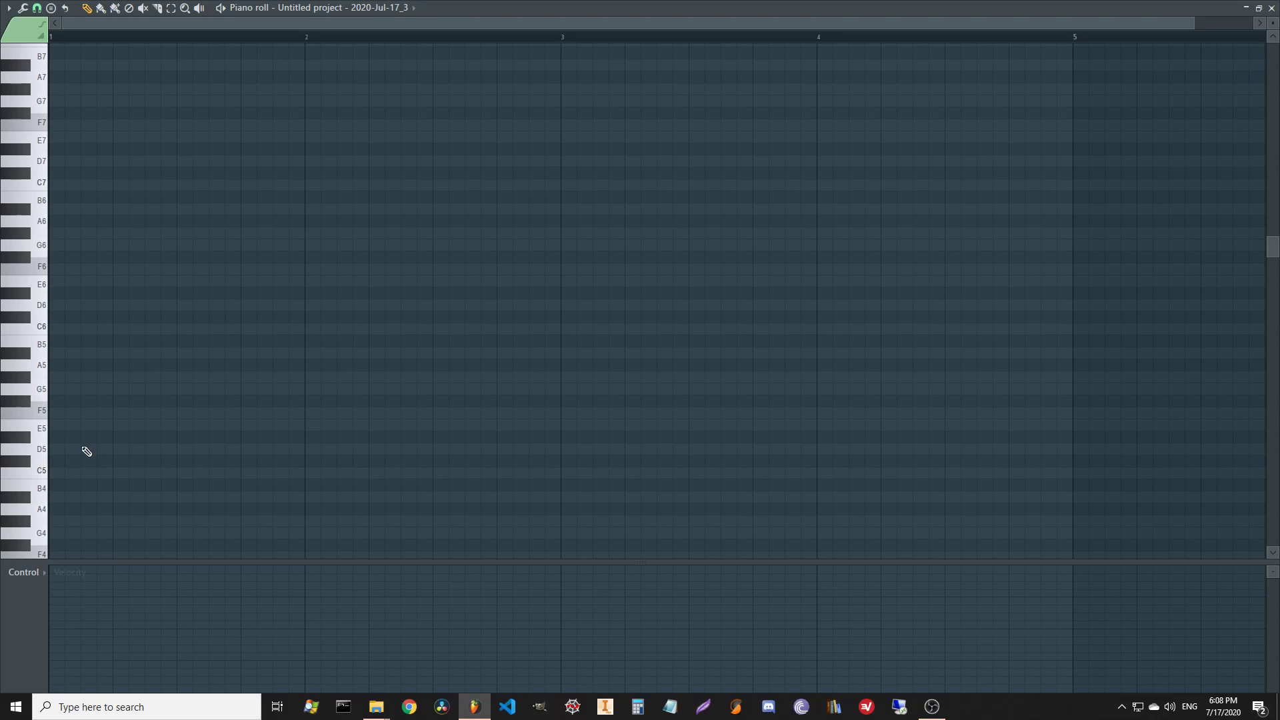
left_click(54, 474)
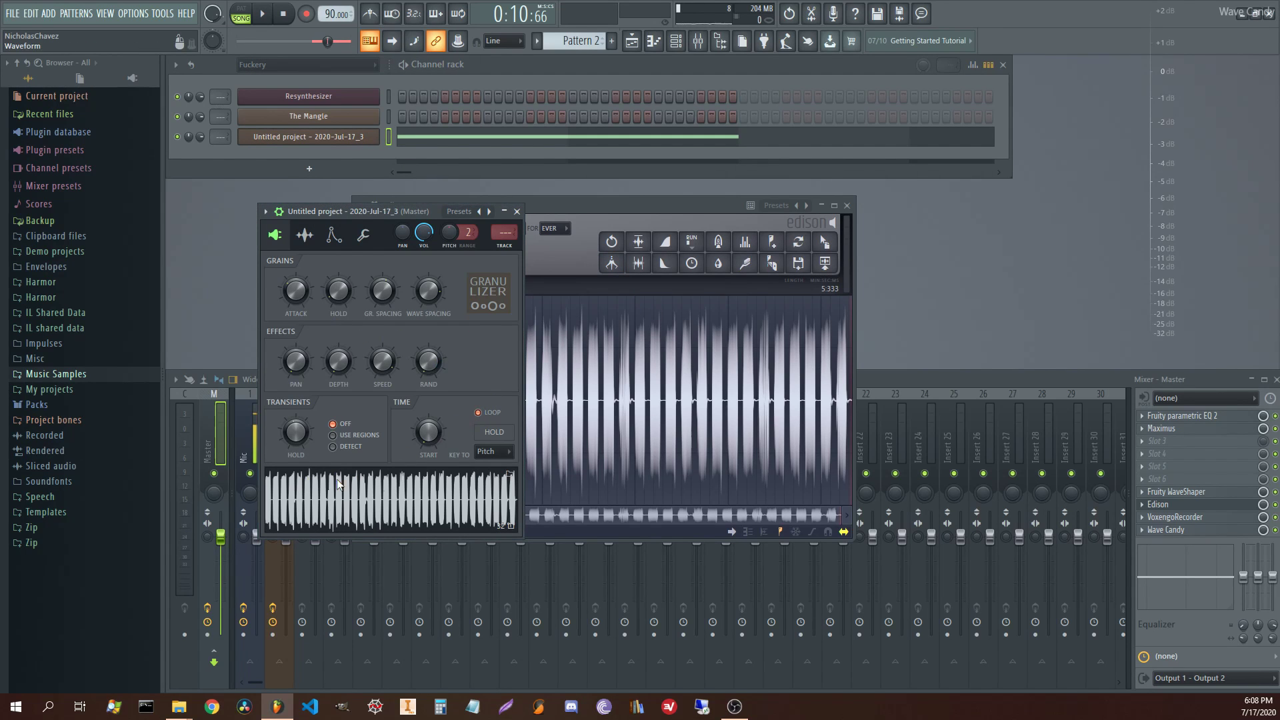
- Create automation clips for the Granulizer's Attack, Hold, Gr. Spacing and Wave Spacing knobs
right_click(313, 295)
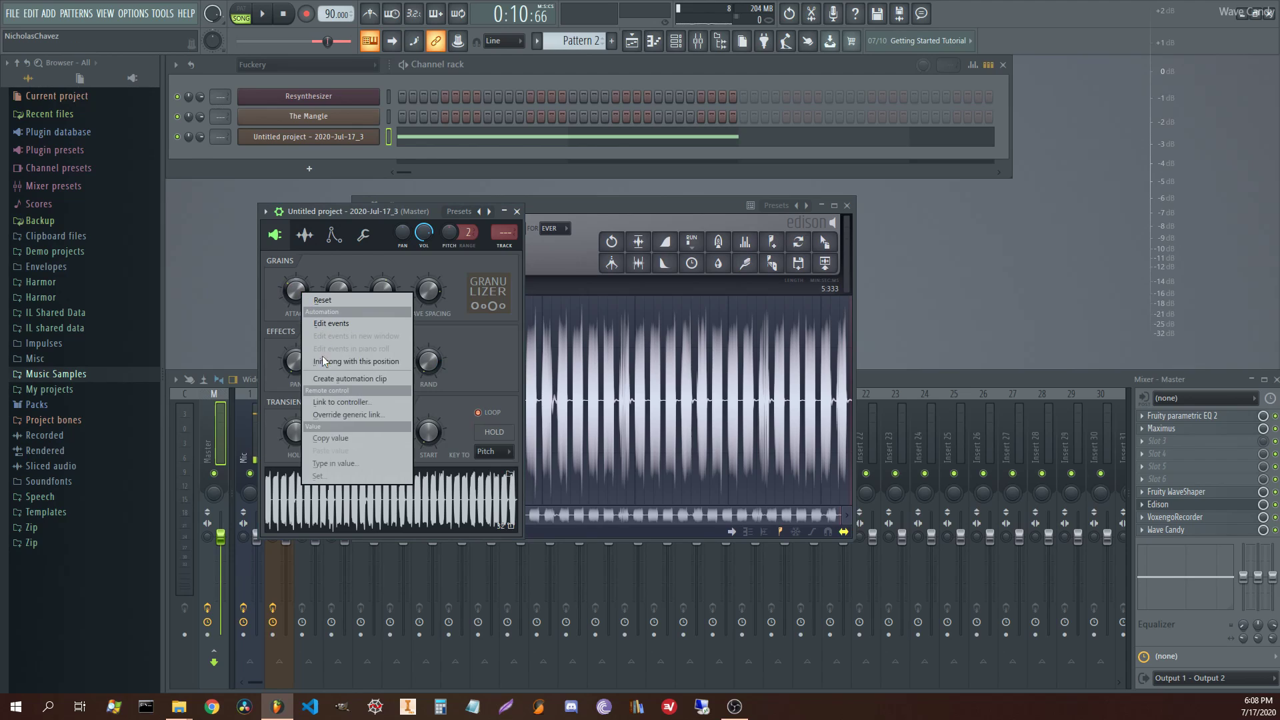
left_click(326, 373)
right_click(346, 301)
left_click(372, 382)
right_click(385, 293)
left_click(415, 381)
right_click(434, 289)
left_click(474, 374)
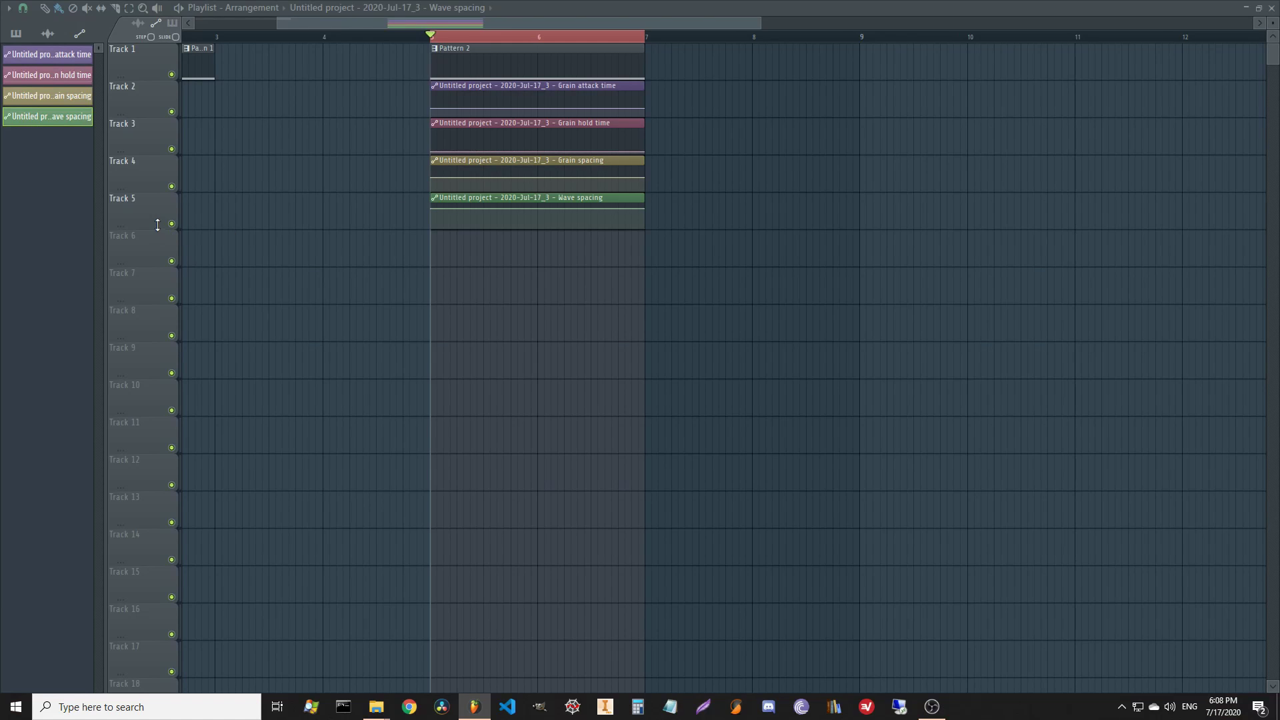
- Make playlist Tracks 3, 4 and 5 about twice as tall for editing their automation clips
left_click_drag(158, 226, 161, 256)
left_click_drag(158, 190, 159, 228)
left_click_drag(159, 150, 164, 190)
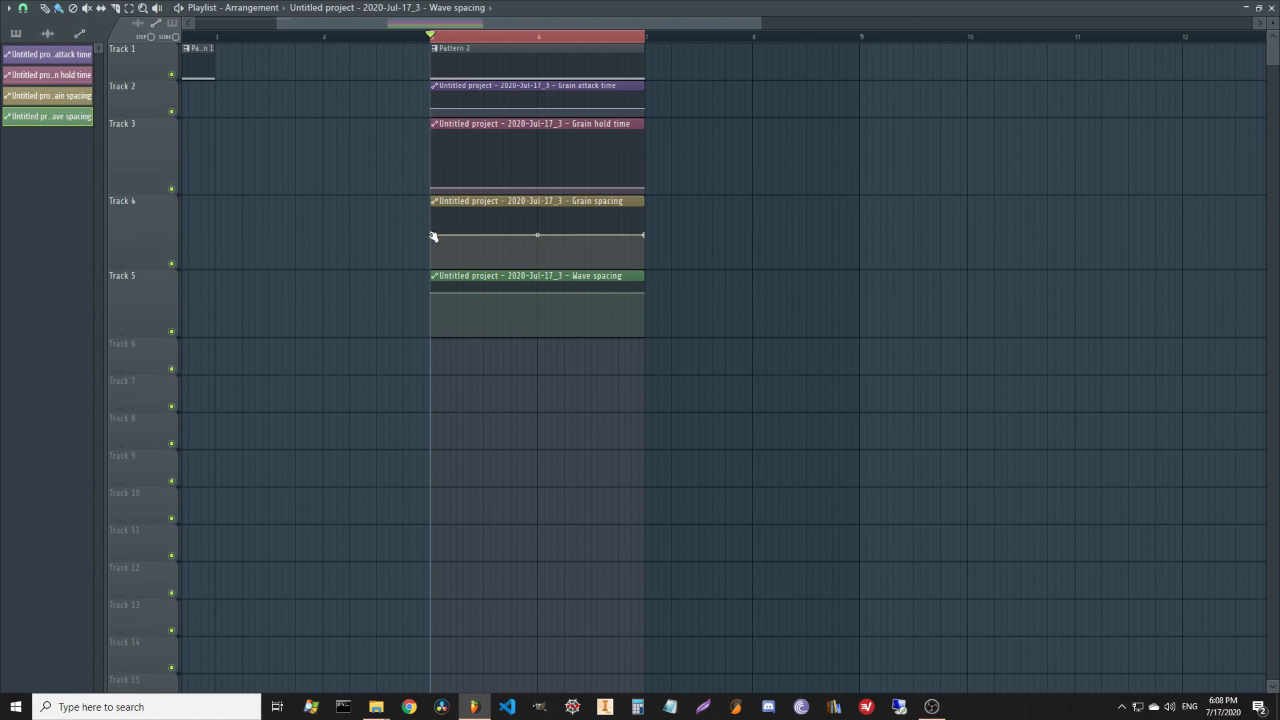
- Raise the starting points of the Grain spacing and Wave spacing automation, and audition the start of the range
left_click_drag(432, 236, 432, 213)
mouse_move(432, 294)
left_mouse_down()
mouse_move(432, 312)
mouse_move(432, 285)
left_mouse_up()
key("space")
key("space")
key("space")
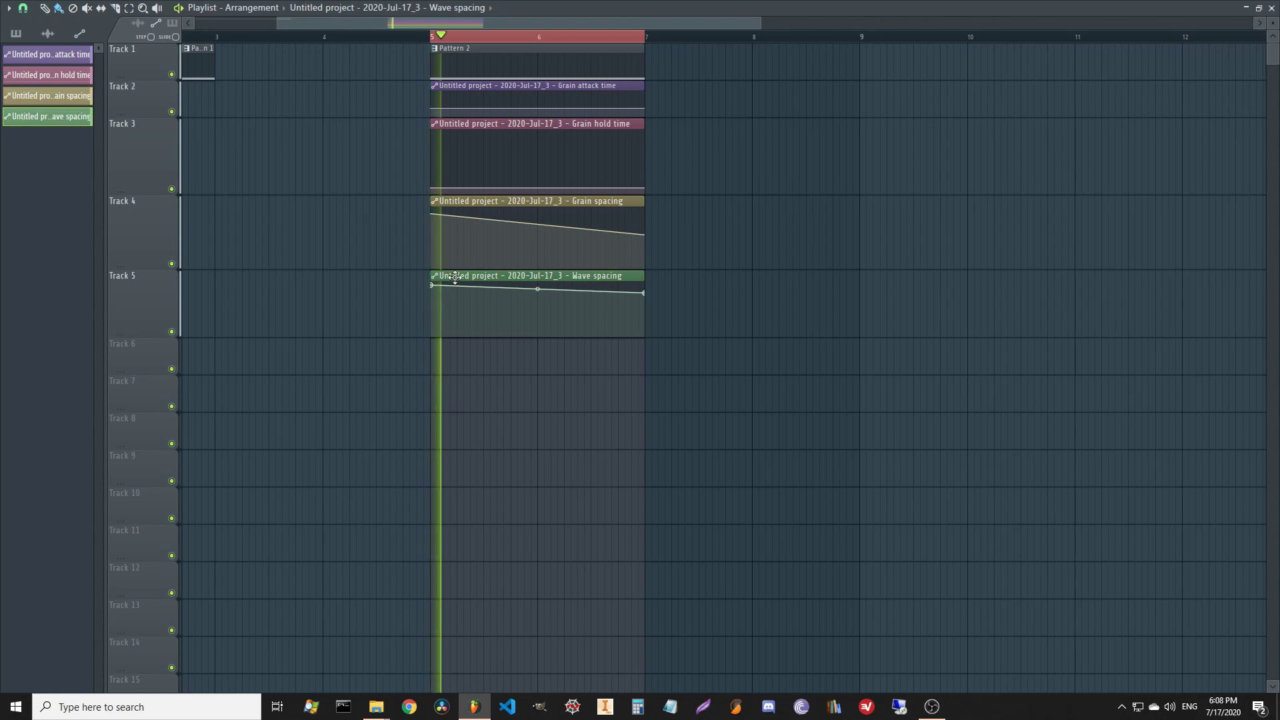
key("space")
- Add a high Grain spacing point and a near-zero Grain hold time point at beat 2 of bar 5, auditioning each
right_click(458, 208)
key("space")
key("space")
right_click(457, 193)
key("space")
key("space")
- Lower the Wave spacing curve's starting point, play it back, and add a point between beats 2 and 3 of bar 5
left_click_drag(432, 285, 432, 321)
key("space")
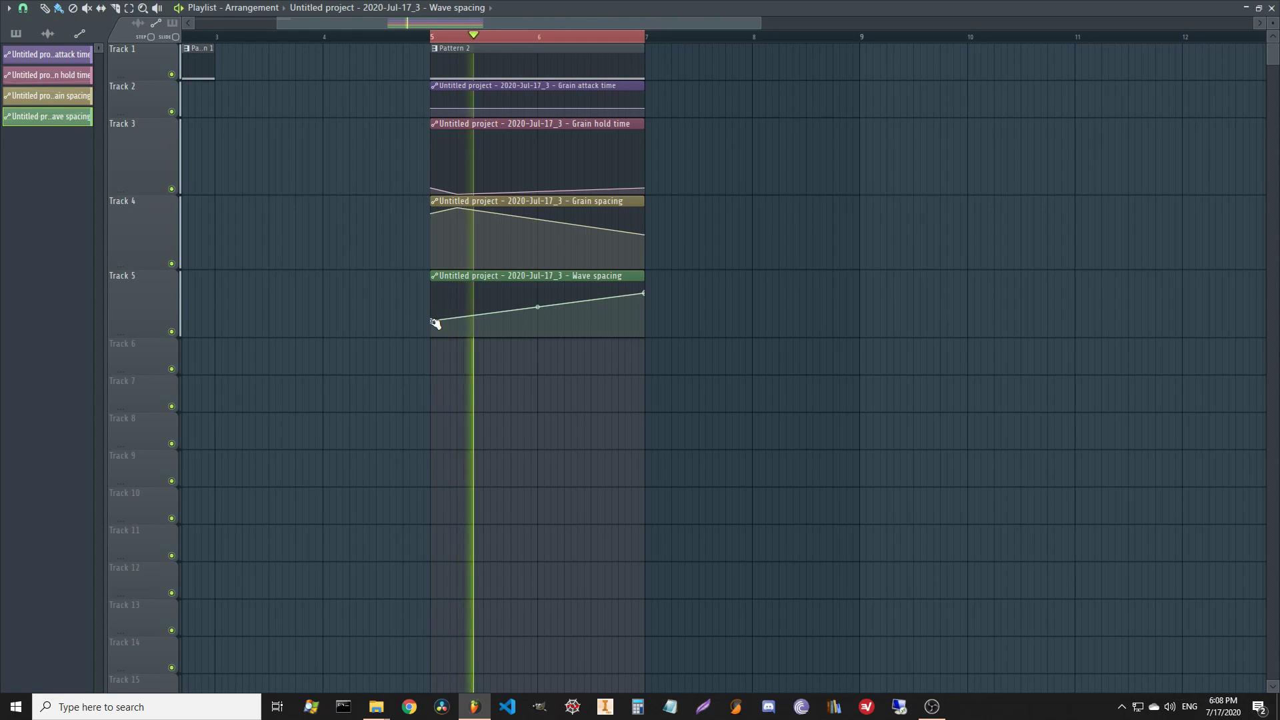
key("space")
right_click(471, 311)
- Give the Grain spacing curve a steep curved drop at beat 3 of bar 5, with low points up to bar 6
right_click(485, 264)
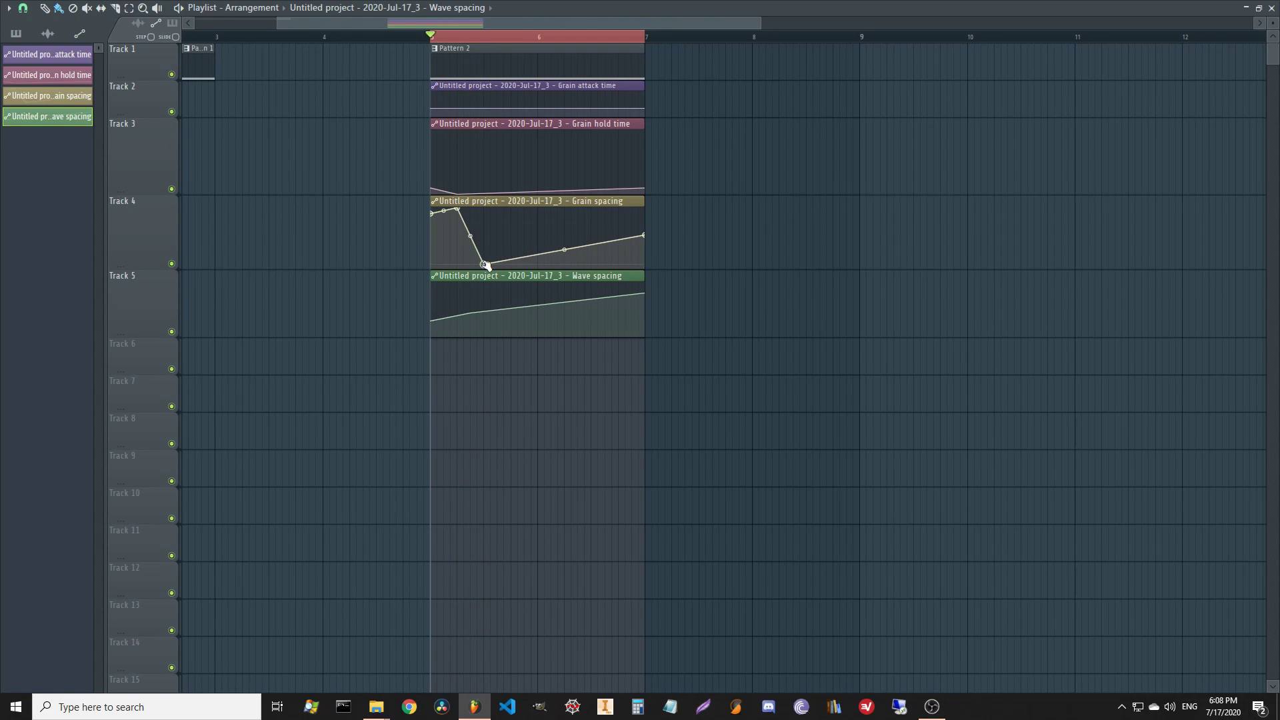
left_click_drag(474, 245, 519, 267)
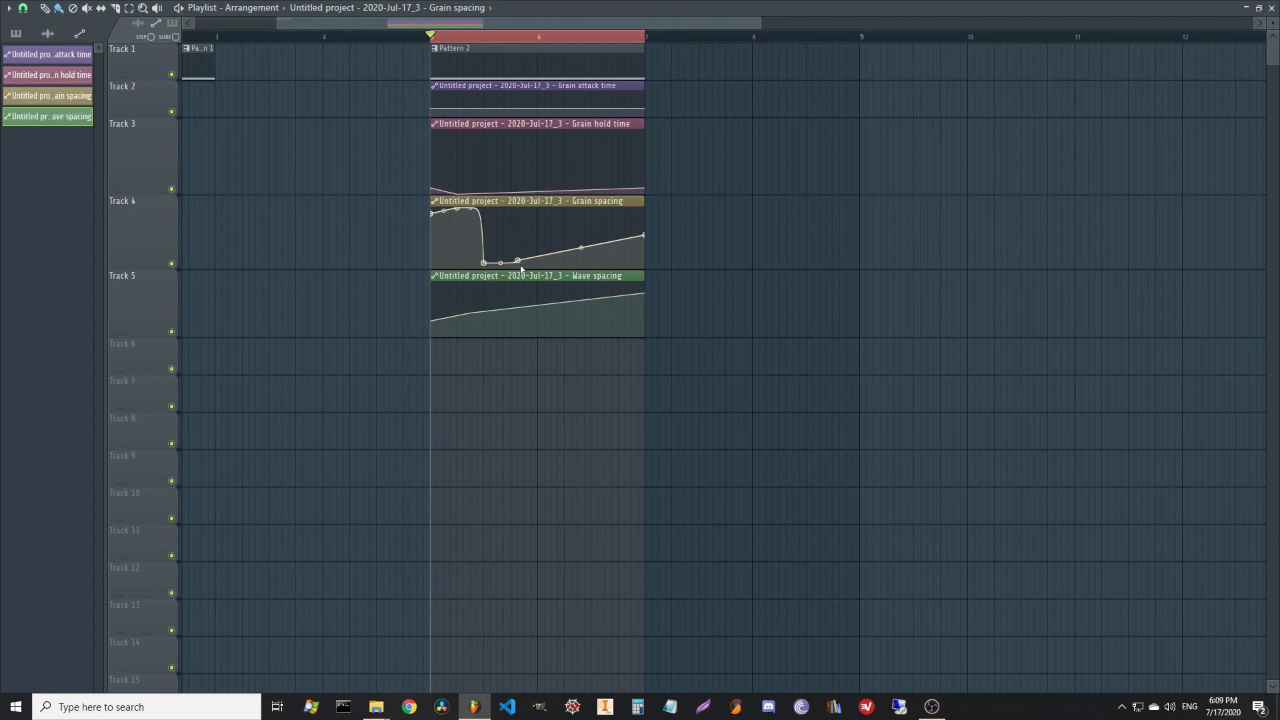
right_click(539, 268)
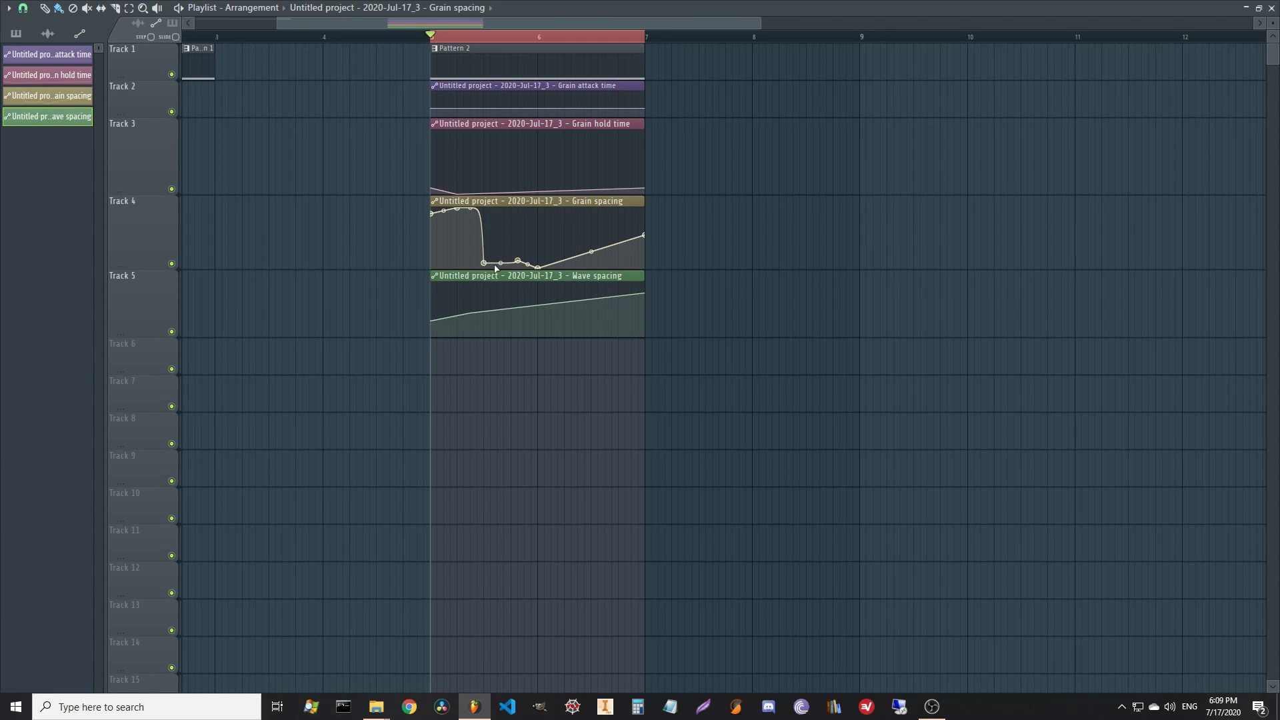
- Drop the Wave spacing curve to zero at beat 3 of bar 5, add a vertical drop at beat 4, and play it
right_click(485, 335)
left_click_drag(521, 335, 511, 337)
key("space")
- Shape a Grain hold time peak just after beat 4 of bar 5 that falls to near zero at bar 6, and audition it
left_click_drag(518, 192, 519, 165)
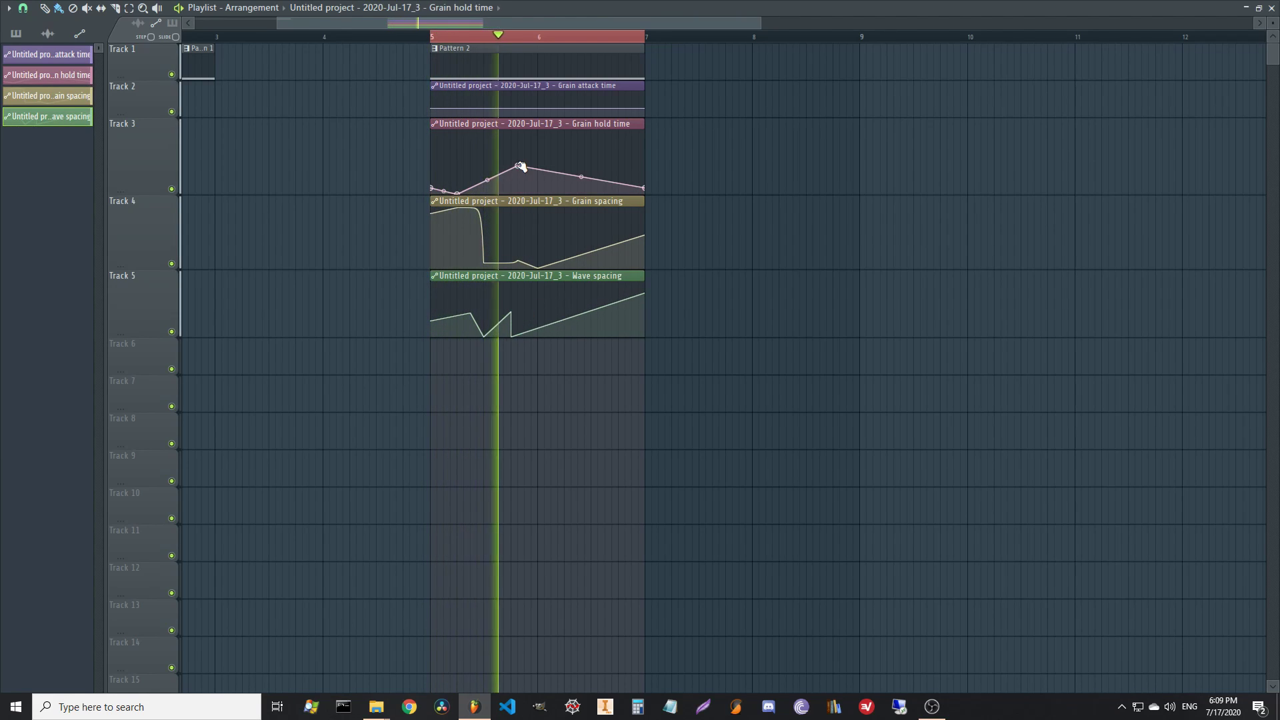
key("space")
right_click(538, 197)
key("space")
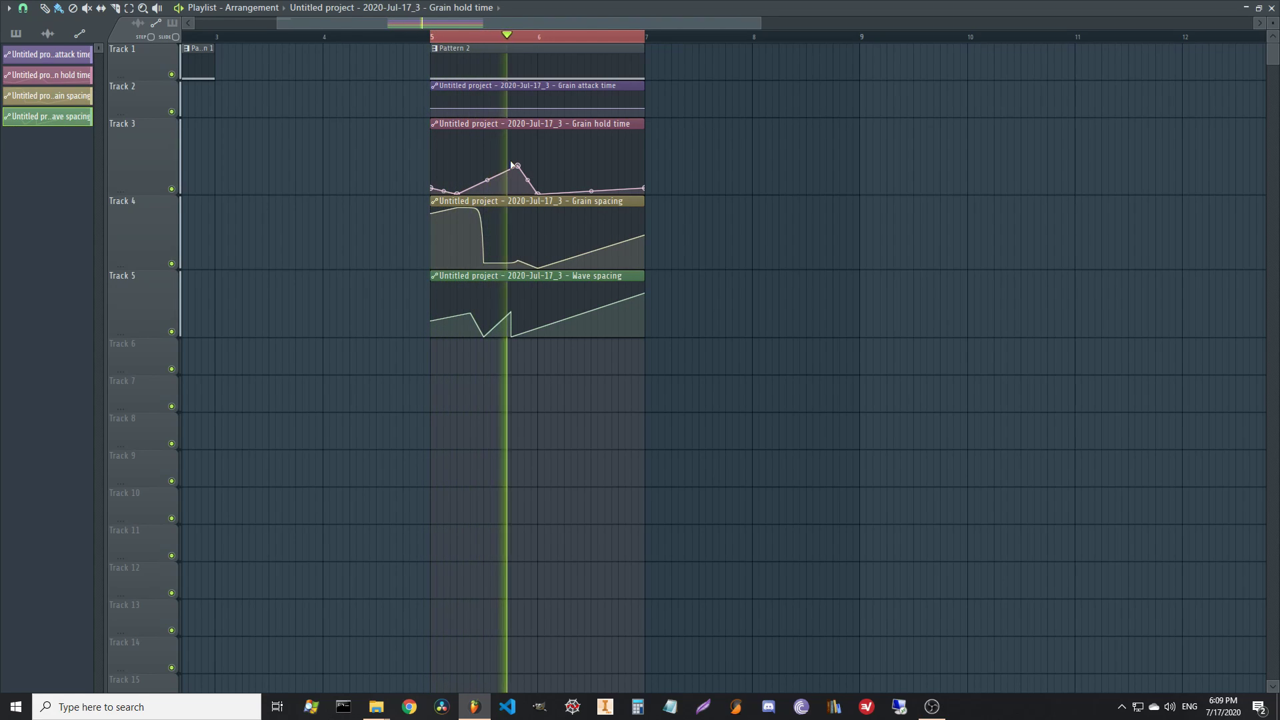
key("space")
- Add rising and falling points to the Wave spacing curve across bar 6, and abrupt jumps to Grain spacing near the bar's end
right_click(558, 318)
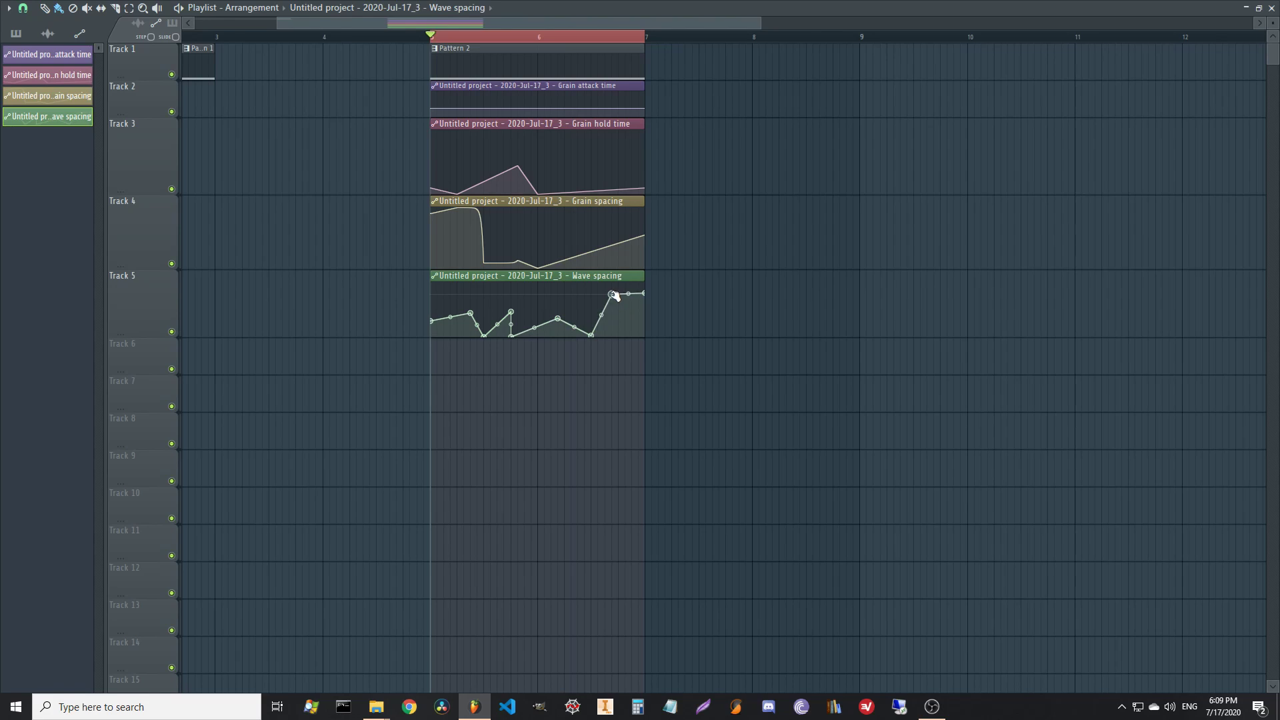
key("space")
right_click(604, 266)
right_click(618, 218)
right_click(605, 209)
right_click(625, 260)
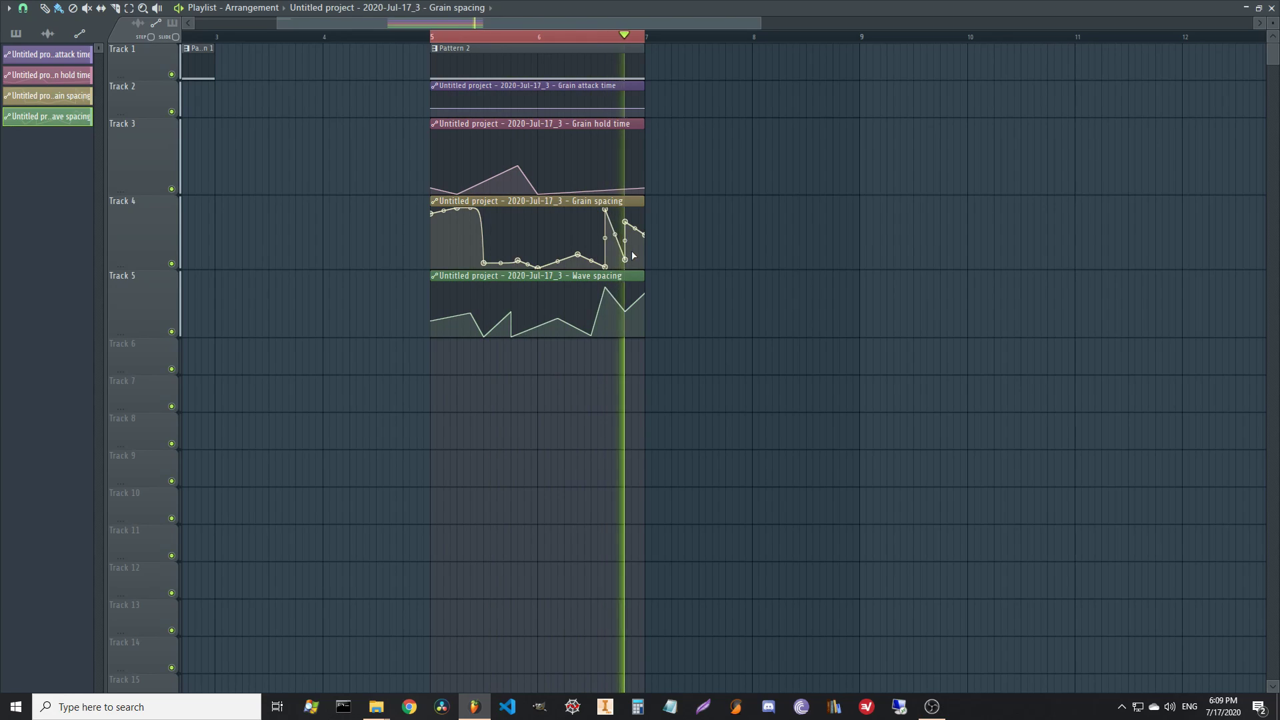
key("space")
- Draw a zigzag in the Grain attack time clip and add a Grain hold time peak late in bar 6
right_click(472, 113)
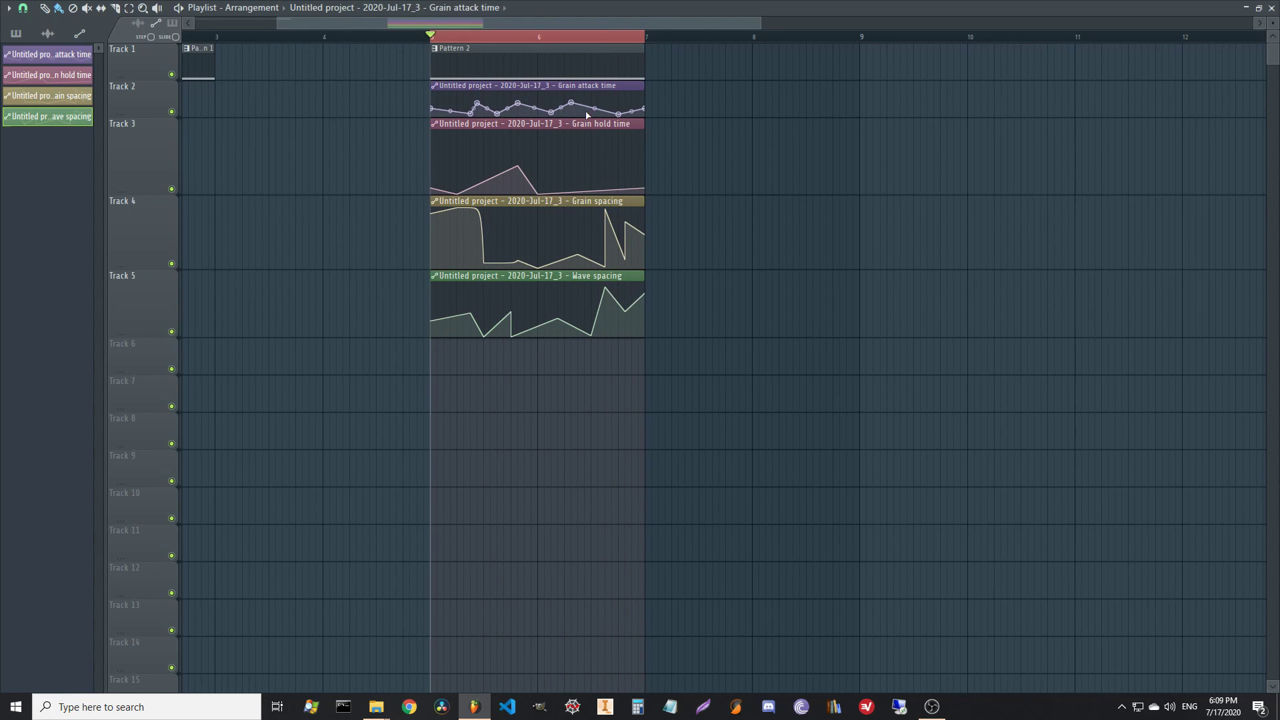
key("space")
right_click(612, 172)
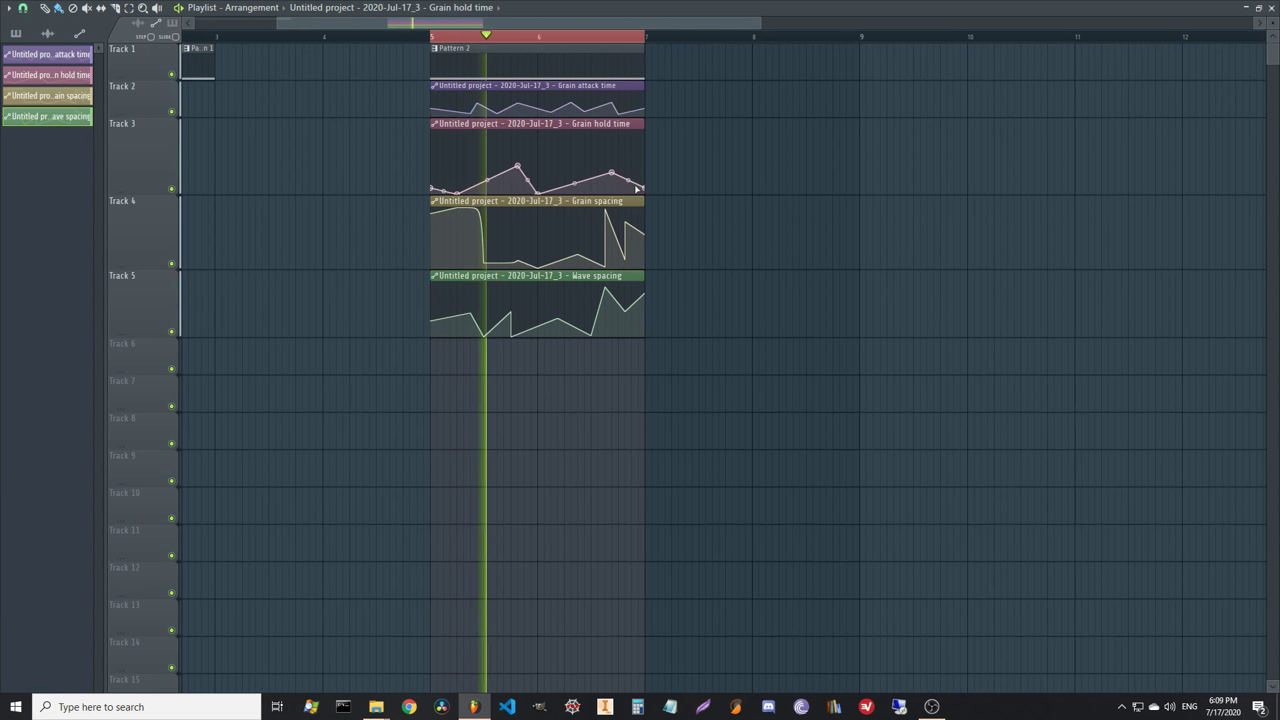
- Close the playlist, Granulizer and Edison windows, and route the Granulizer channel to mixer track 3
key("F5")
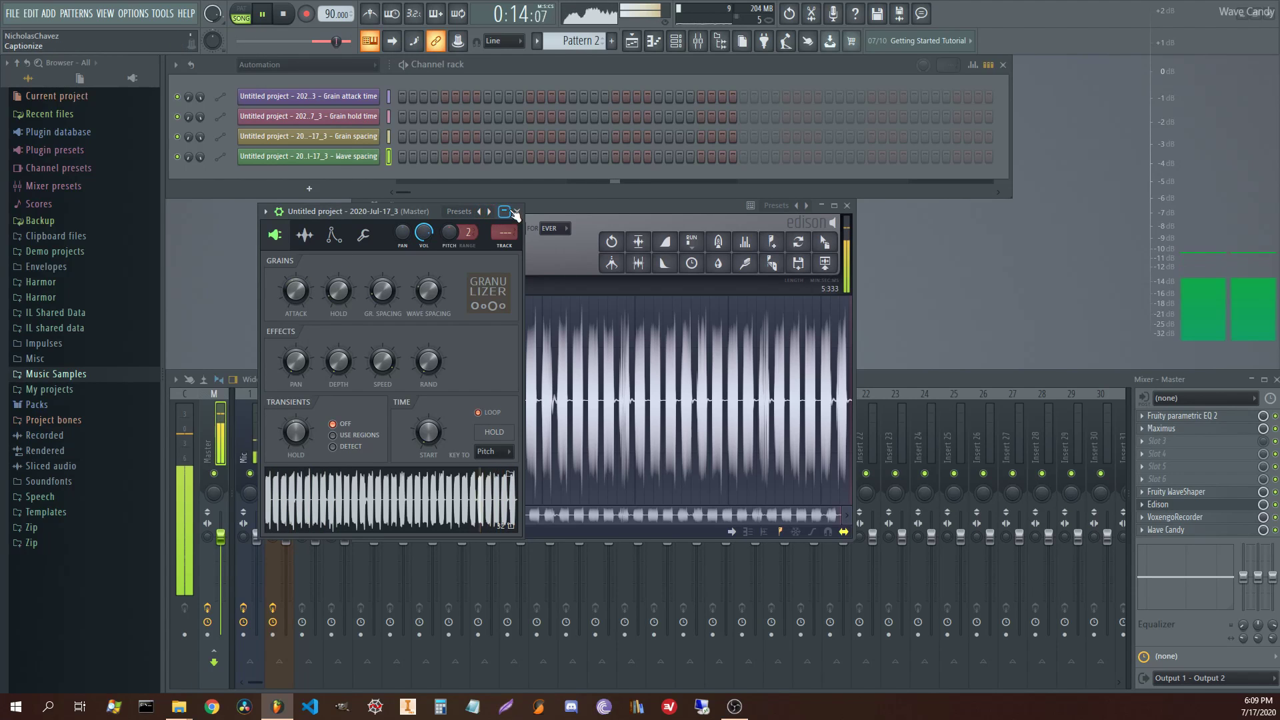
left_click(847, 205)
key("space")
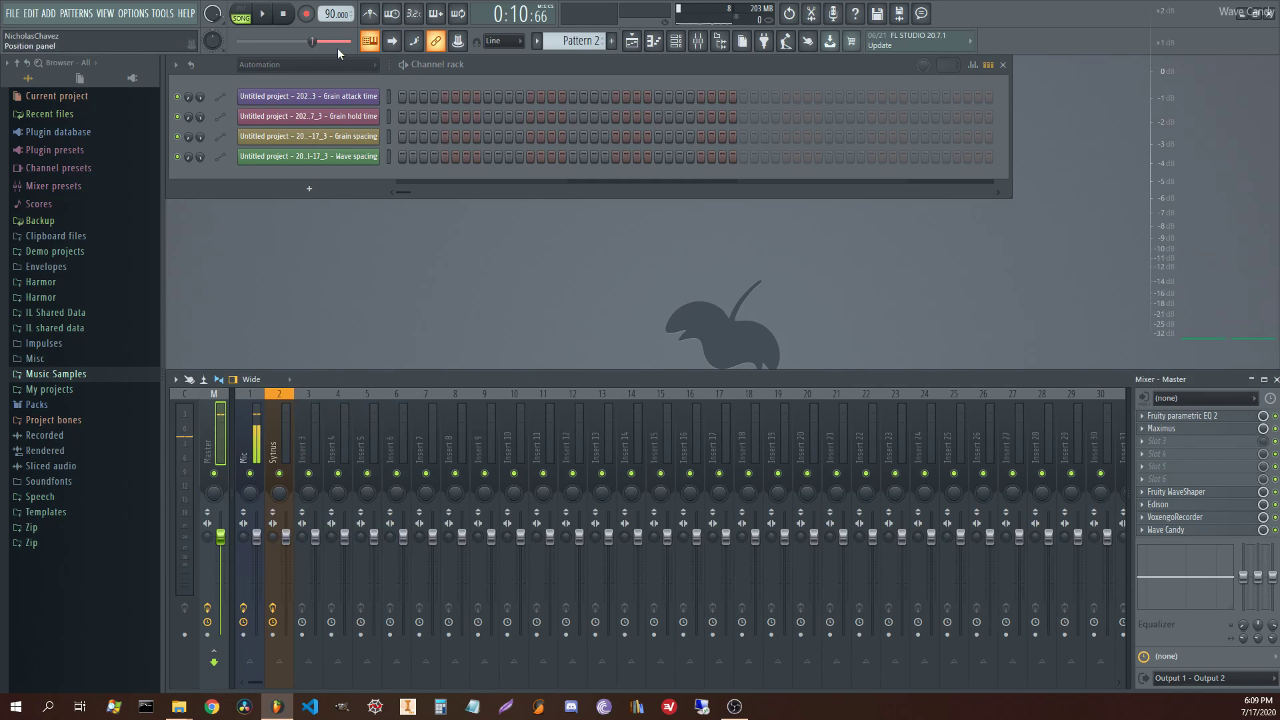
scroll(331, 66, "down", 2)
left_click(388, 142)
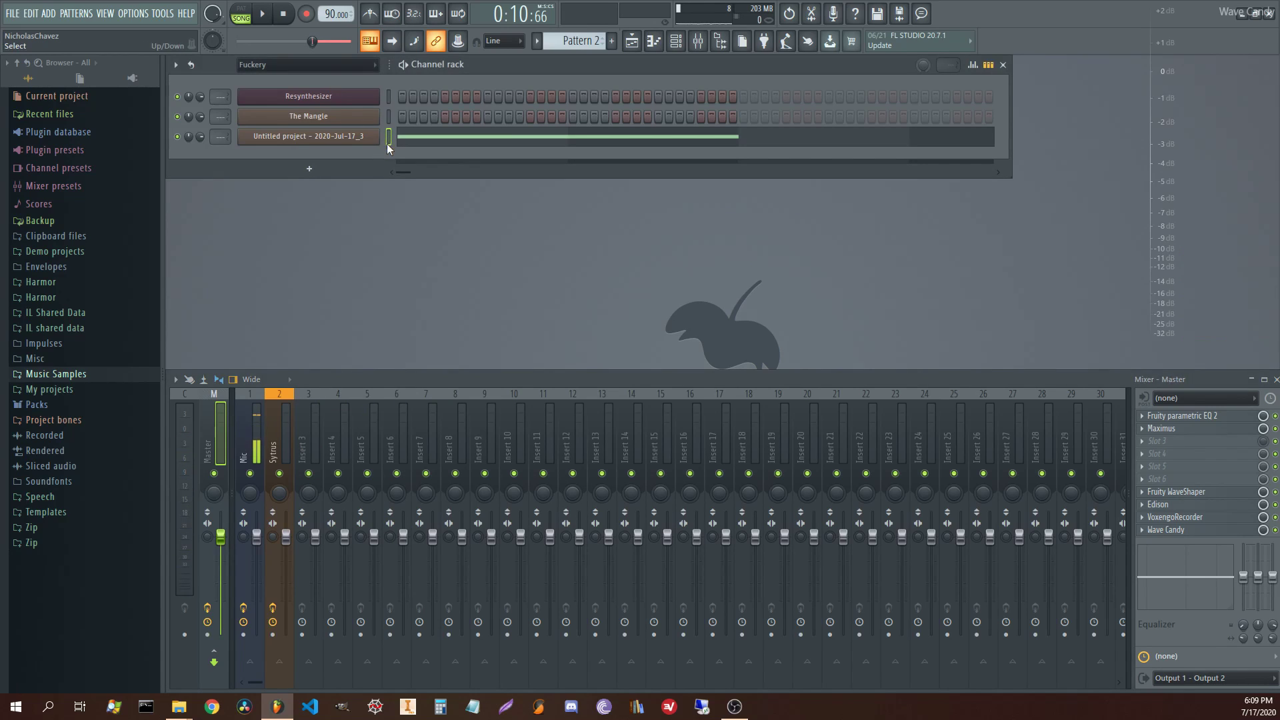
key("ctrl+l")
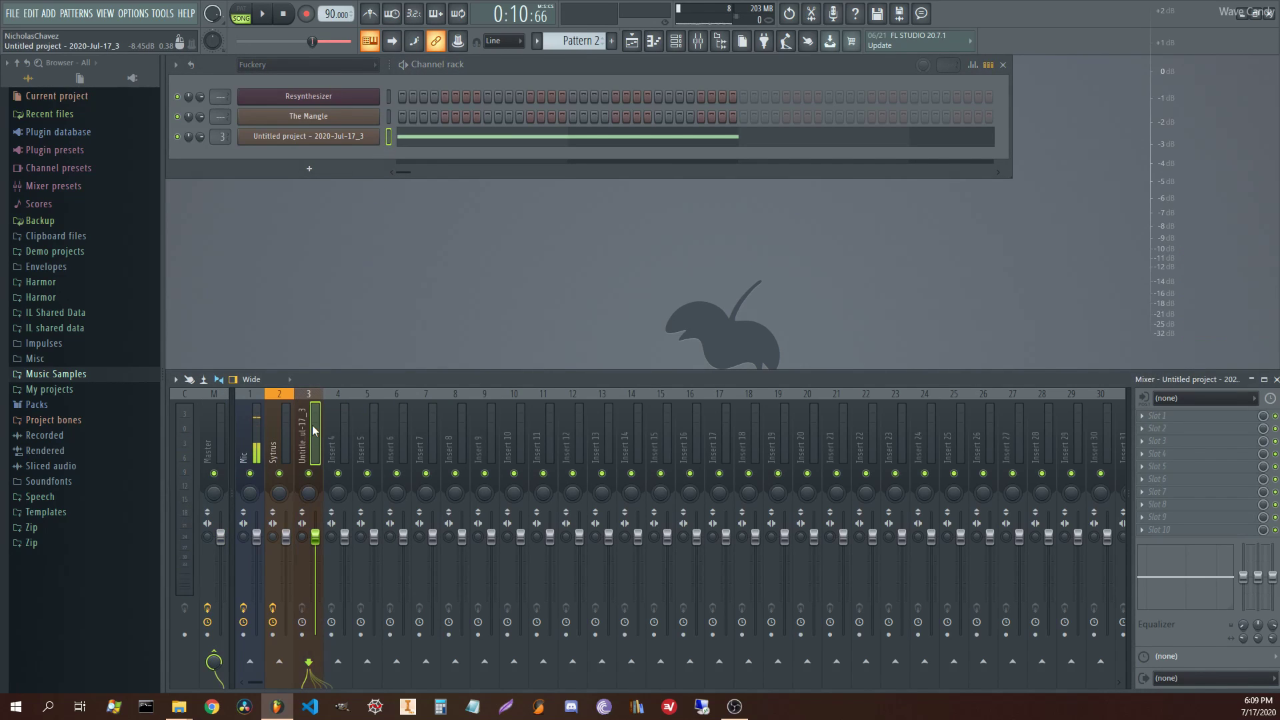
- Add ValhallaFreqEcho to the first effect slot of mixer track 3 and move its window clear of the channel names
left_click(1179, 400)
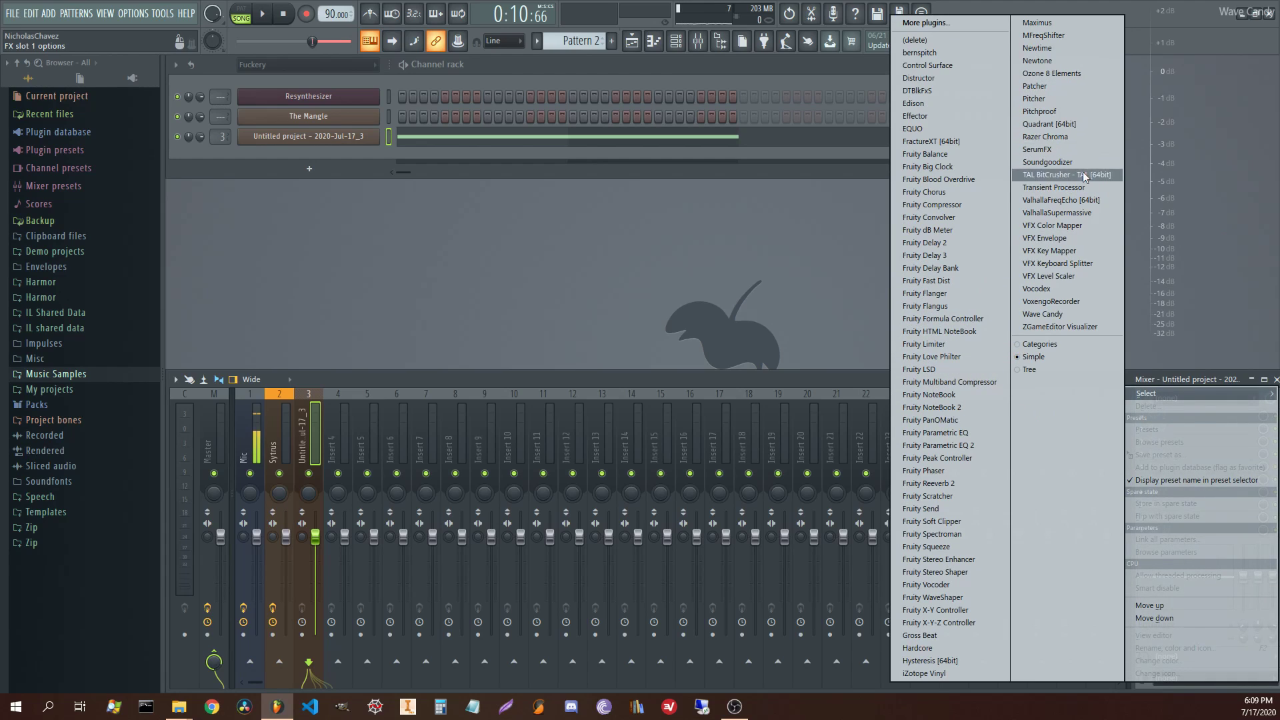
left_click(1061, 200)
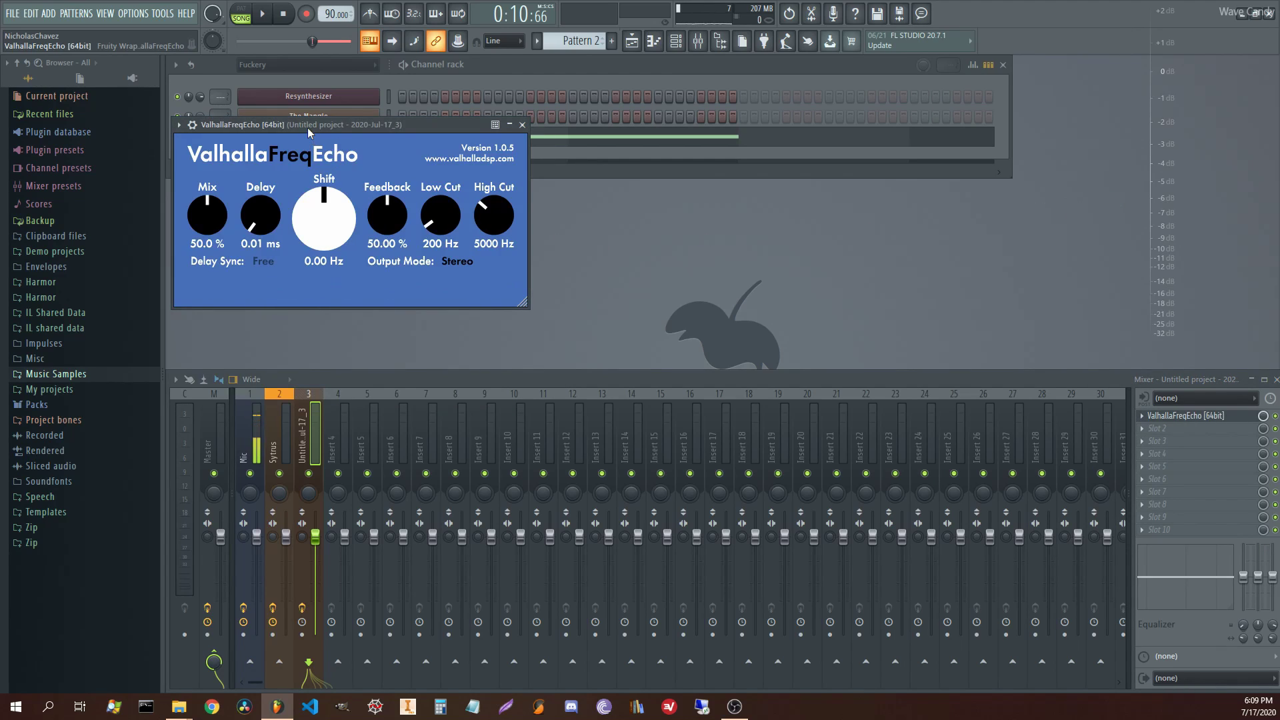
left_click_drag(309, 131, 482, 135)
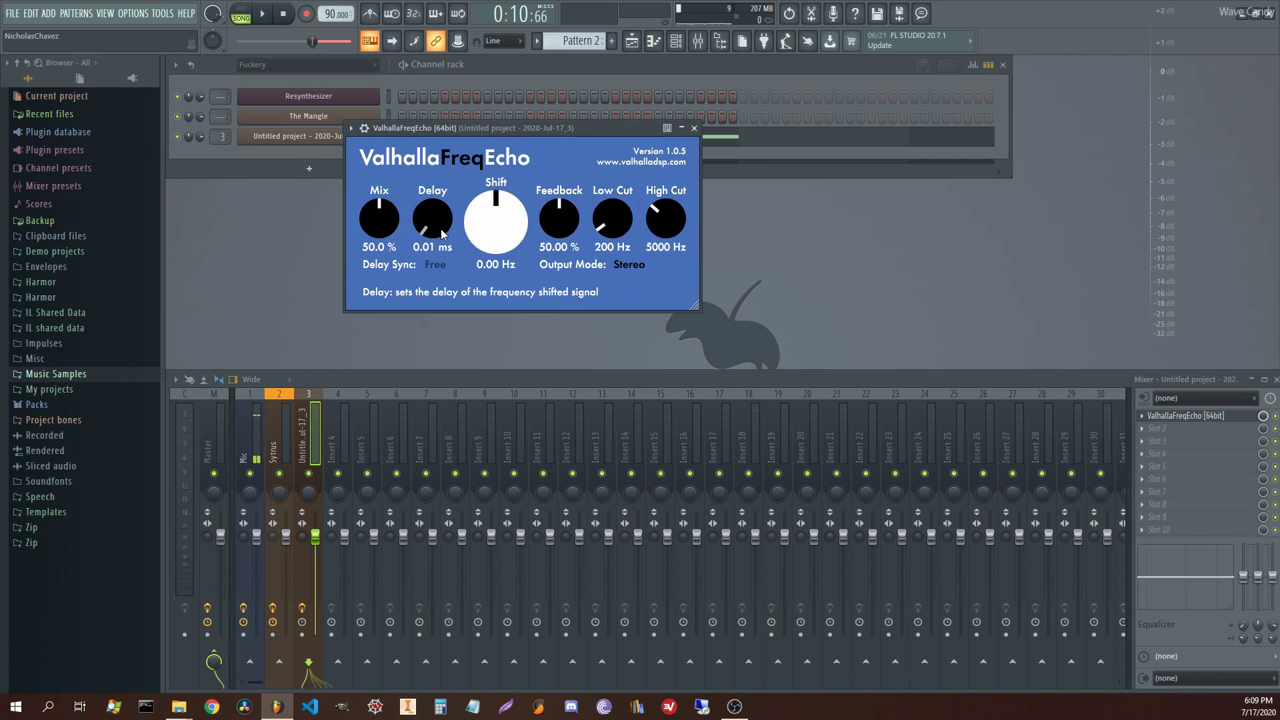
- Create an automation clip for the ValhallaFreqEcho delay parameter
left_click(163, 13)
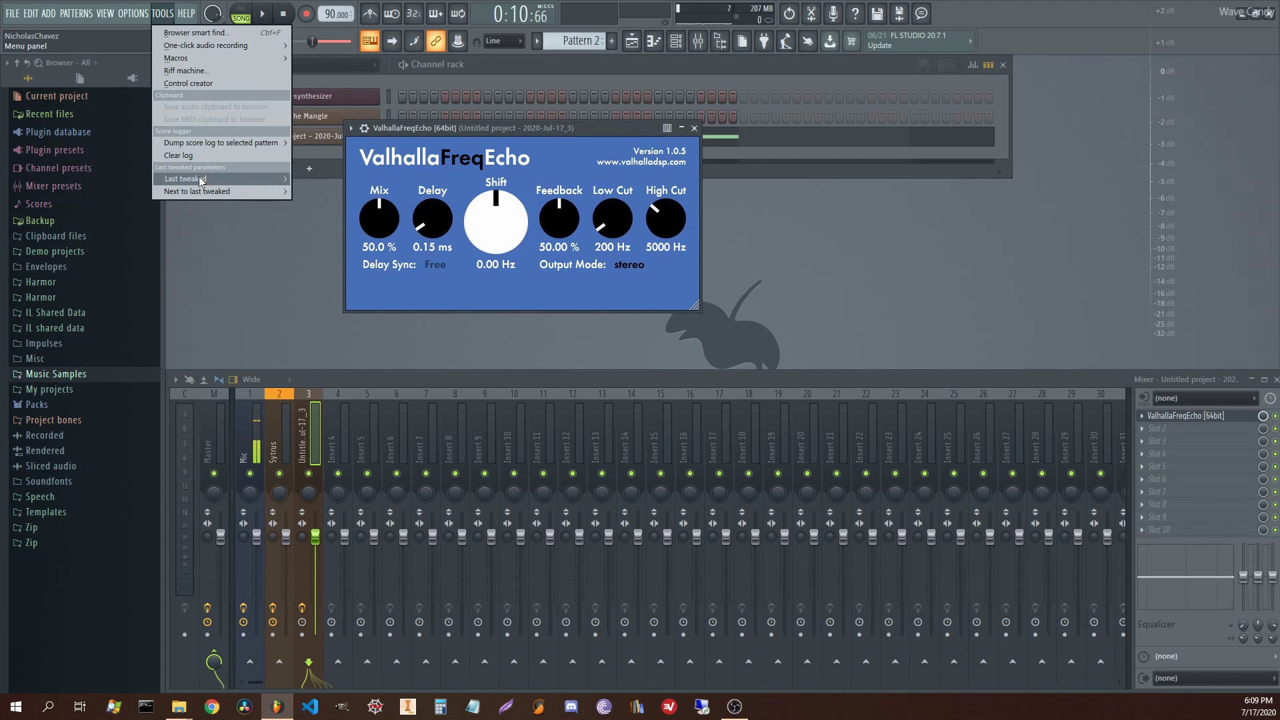
mouse_move(200, 179)
left_click(342, 255)
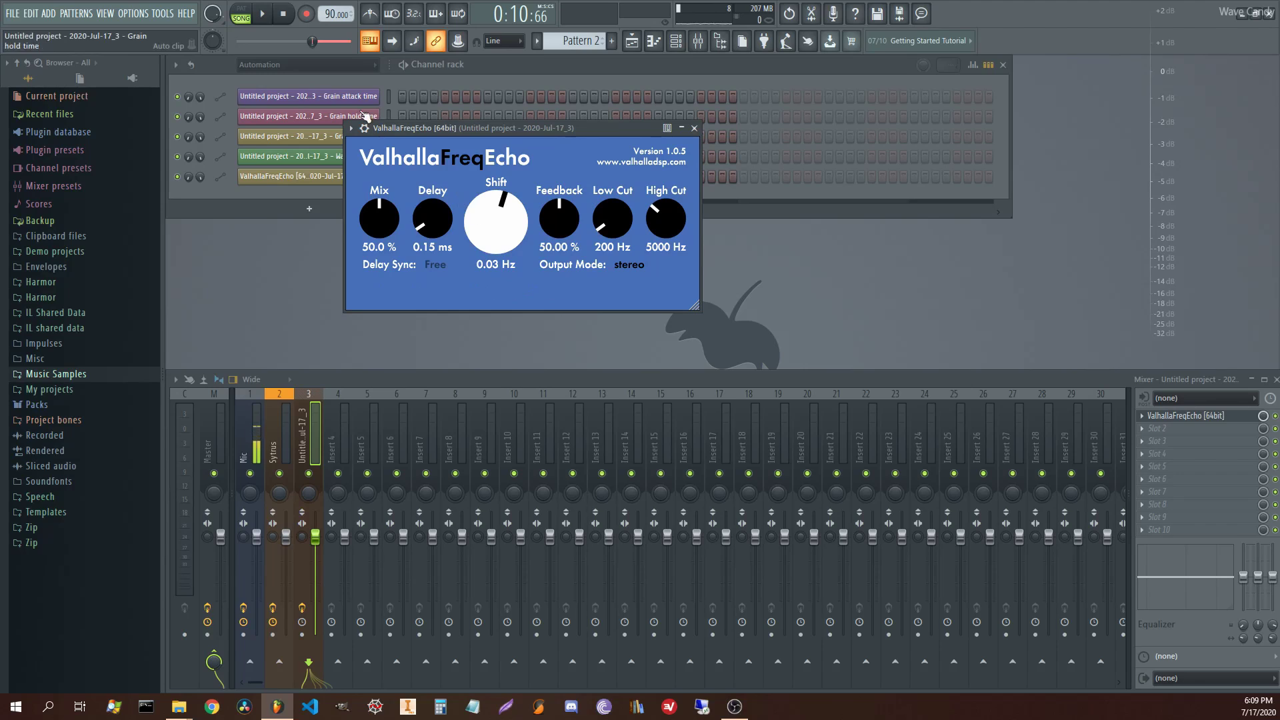
- Create an automation clip for the ValhallaFreqEcho shift parameter and make its playlist track taller
left_click(130, 12)
mouse_move(163, 13)
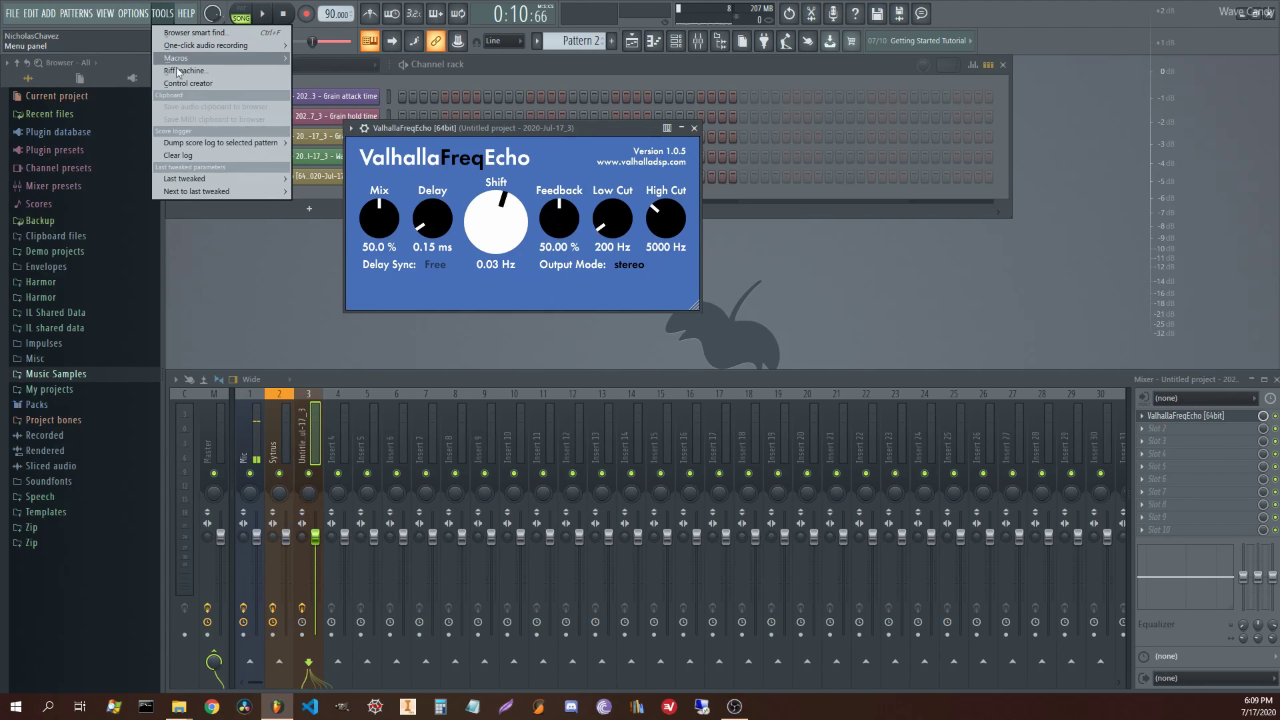
mouse_move(195, 181)
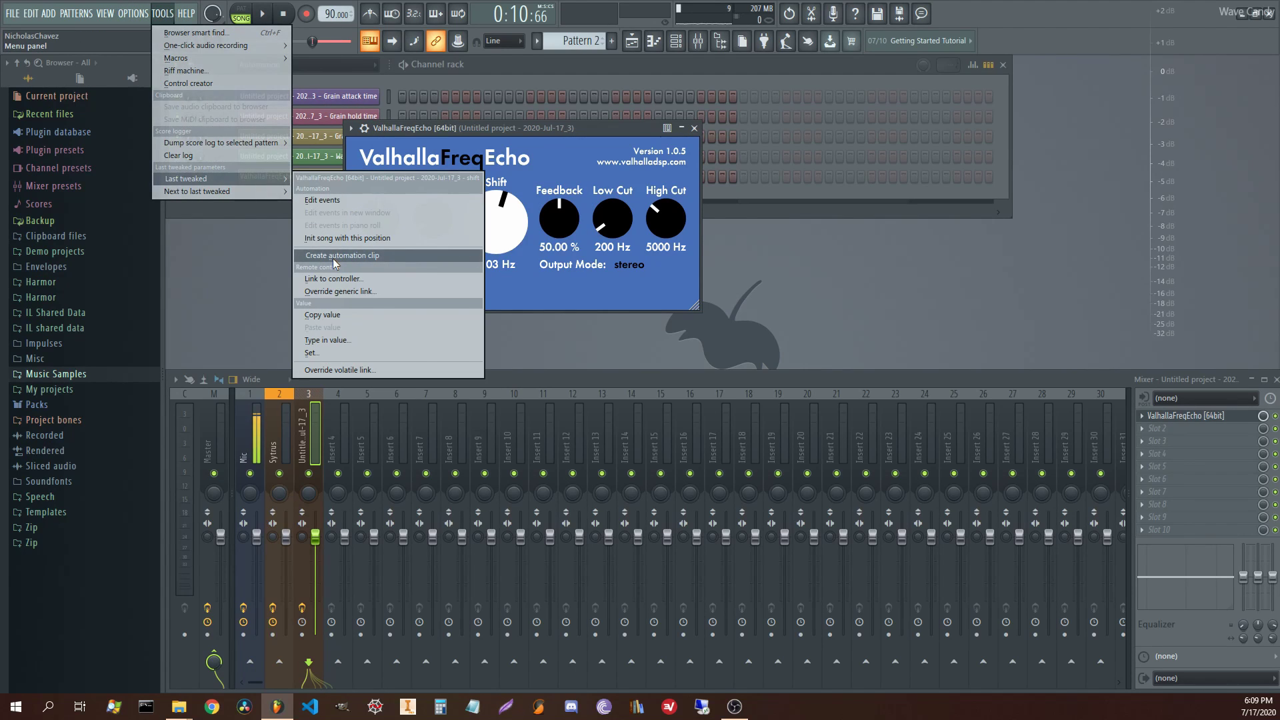
left_click(335, 256)
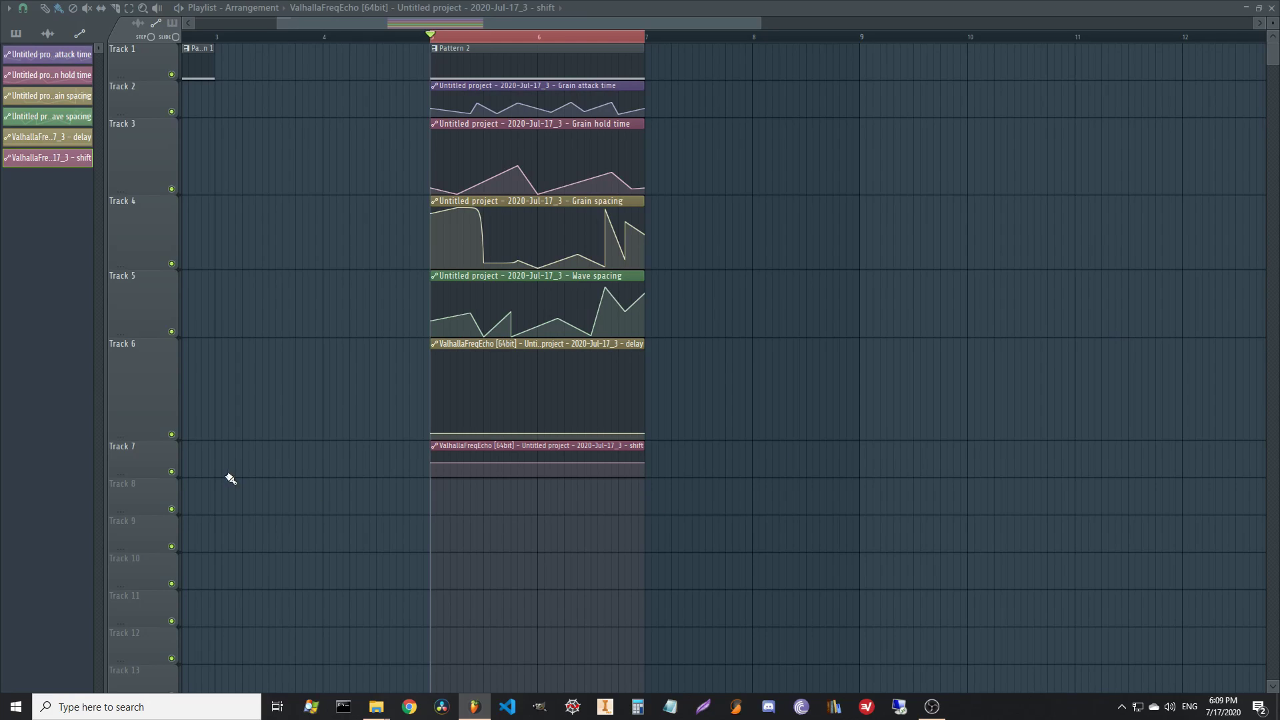
left_click_drag(142, 474, 160, 533)
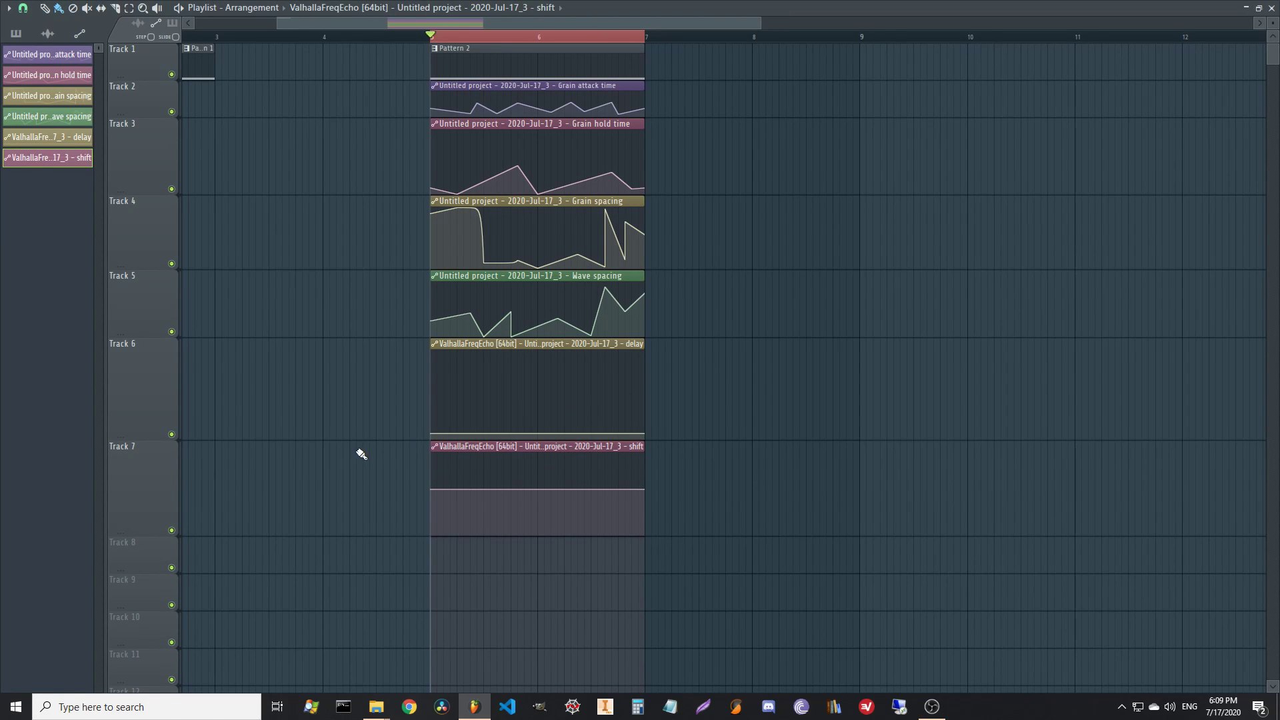
- Draw an early bar 5 peak in the delay clip and a sharp rise and dip in the shift clip, previewing the loop
left_click_drag(460, 416, 464, 382)
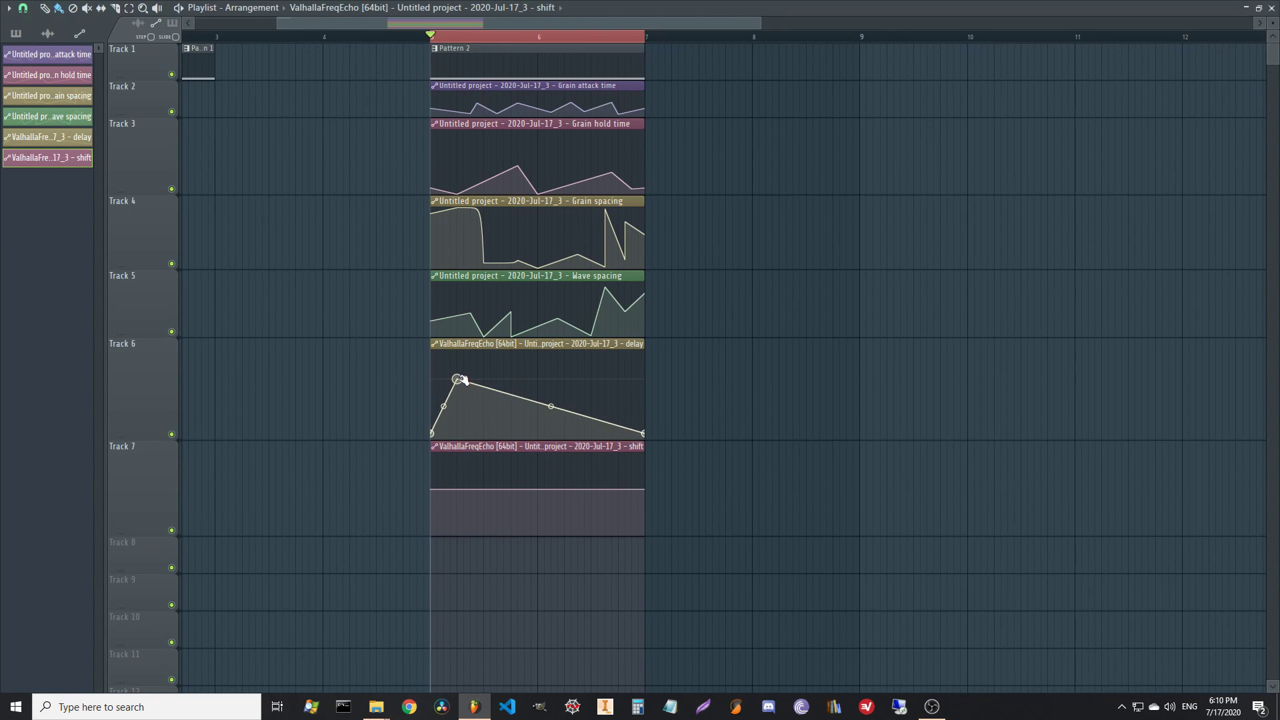
left_click_drag(479, 433, 478, 429)
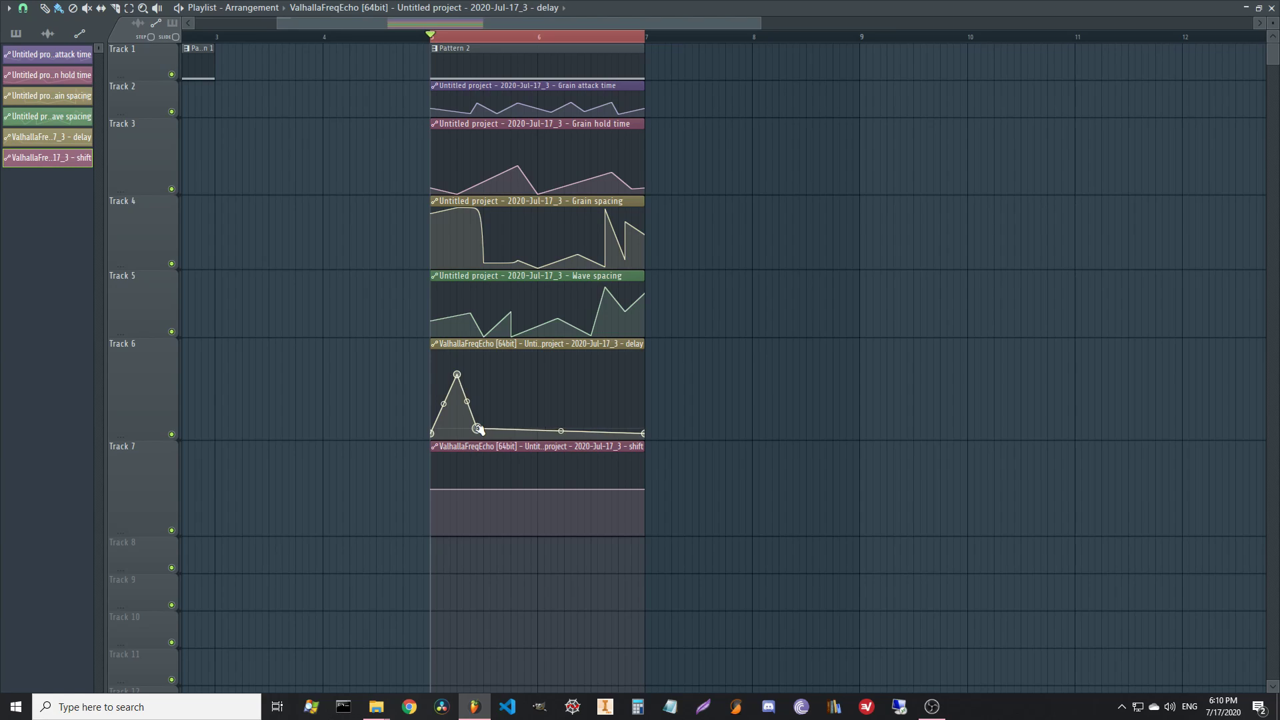
left_click_drag(443, 494, 459, 521)
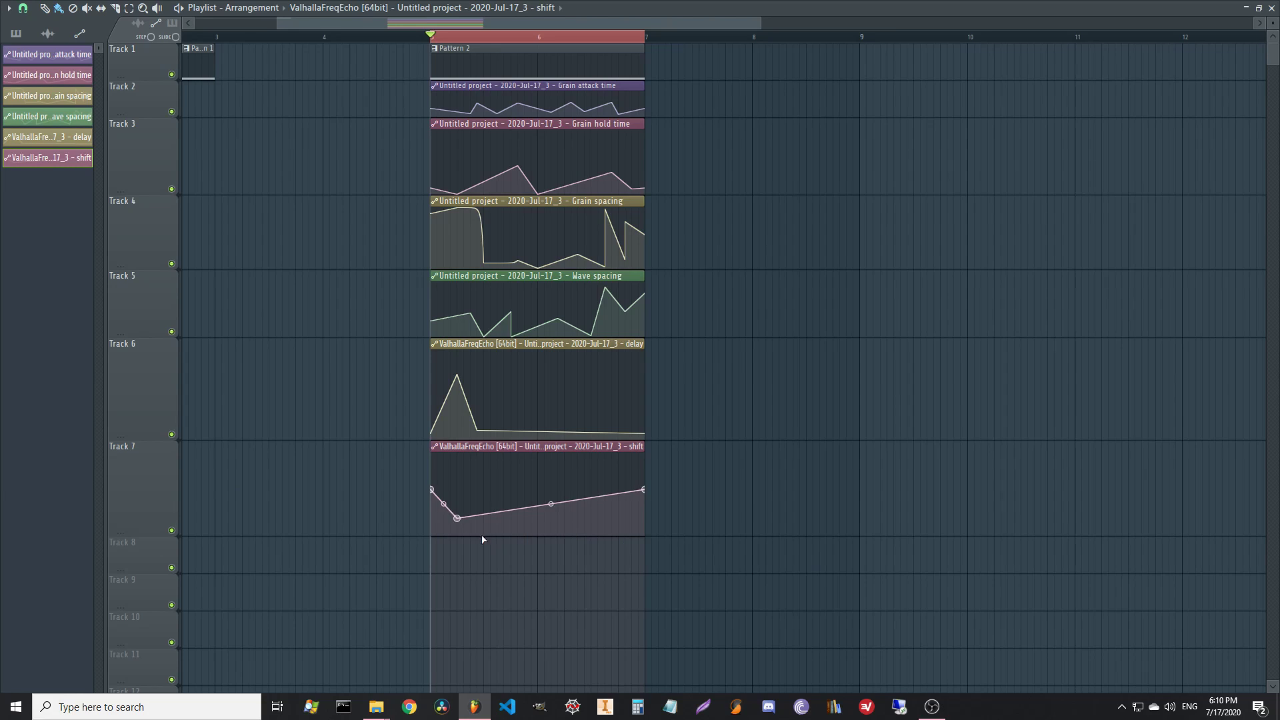
key("space")
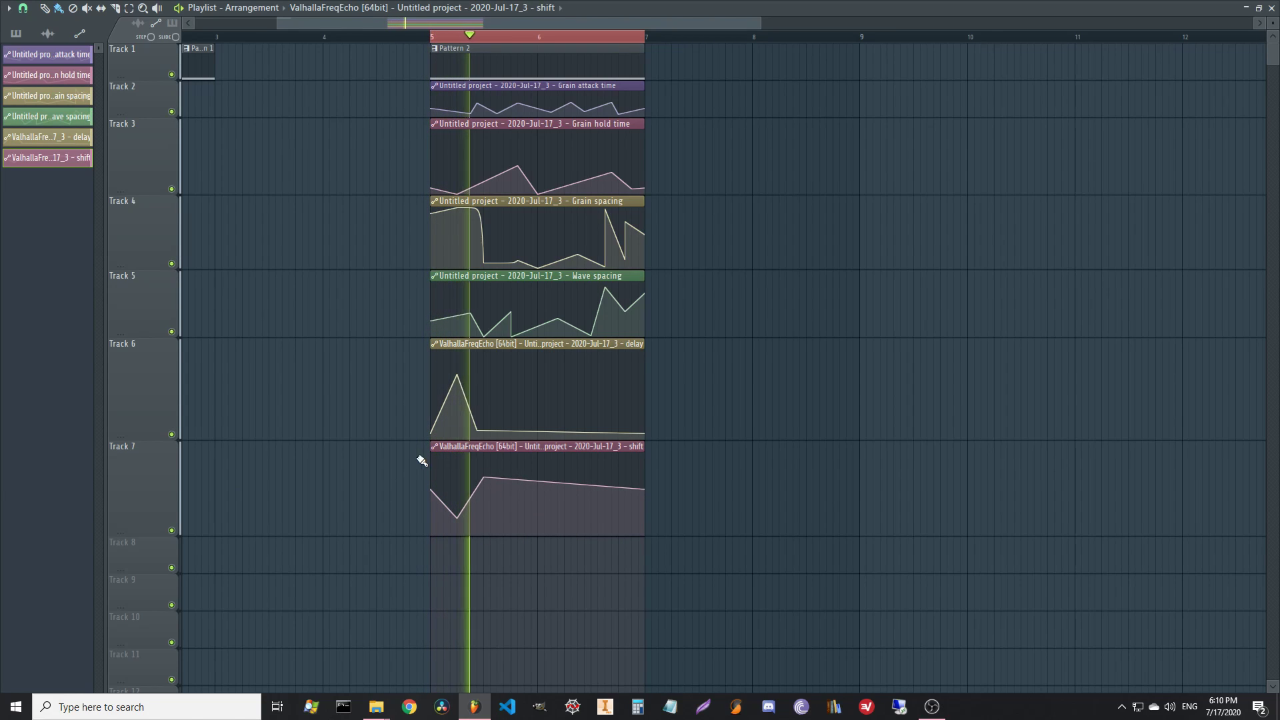
key("space")
key("space")
key("space")
key("space")
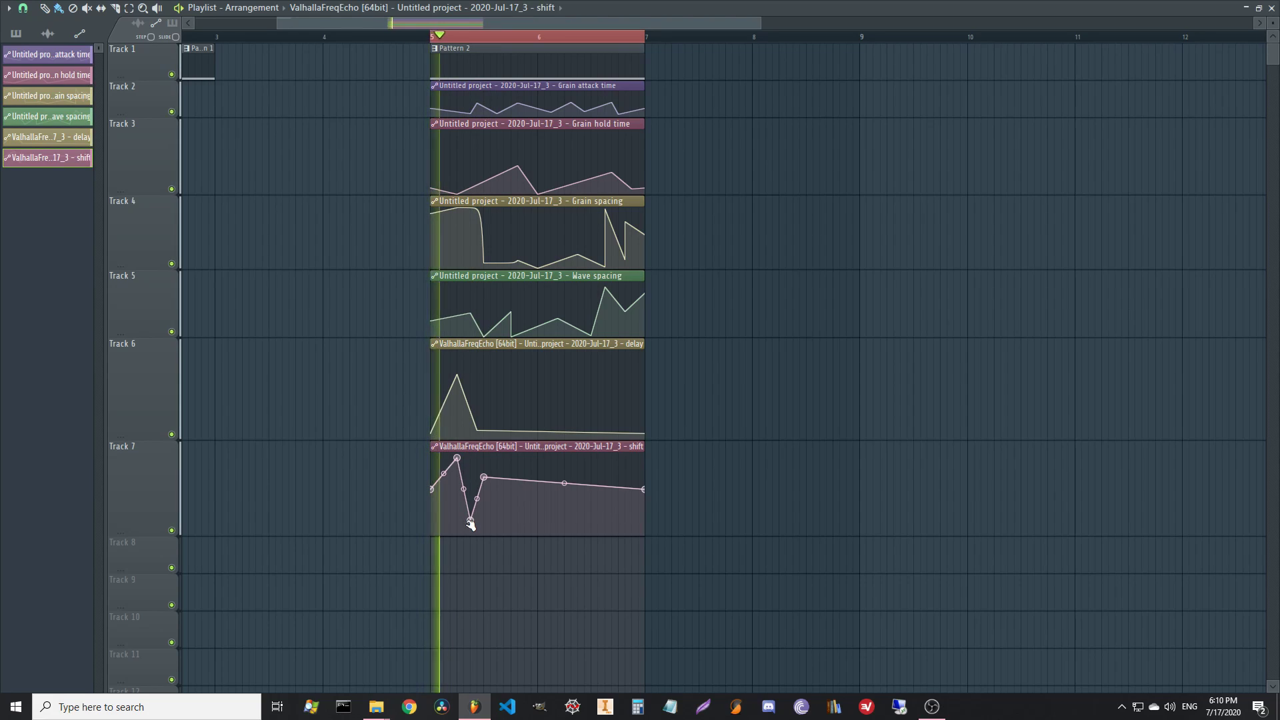
- Replace the first delay peak with a smaller one late in bar 5 that drops off sharply, and restart playback
left_click_drag(511, 432, 510, 401)
left_click(517, 434)
key("space")
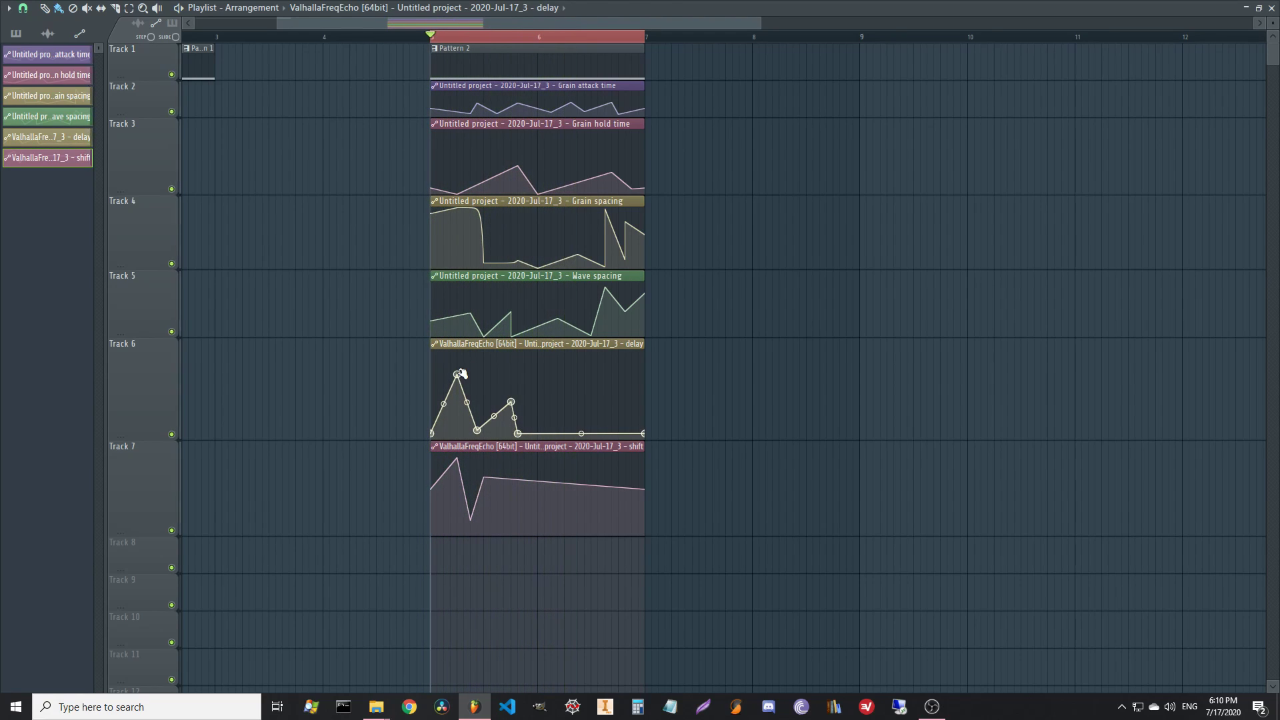
right_click(457, 374)
key("space")
- Extend the shift curve into a zigzag of alternating dips and peaks across bars 5 and 6
left_click(443, 523)
left_click(504, 518)
left_click(531, 485)
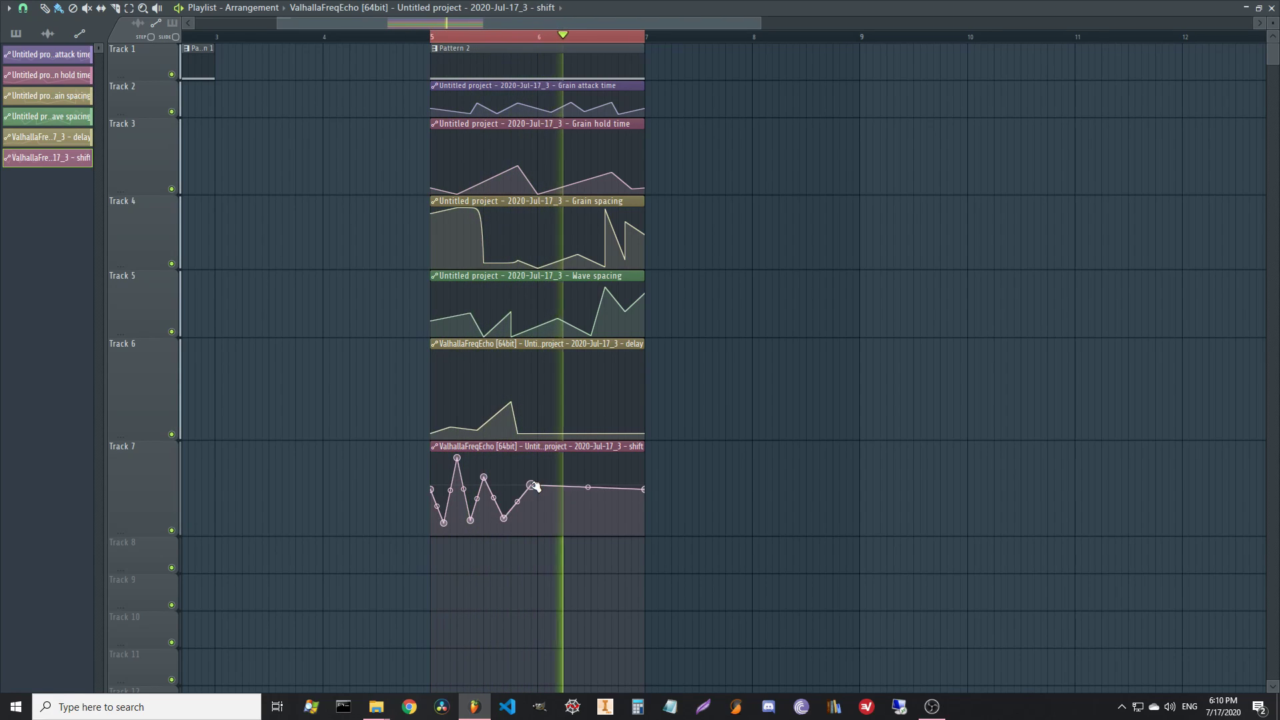
left_click(551, 500)
left_click(584, 473)
left_click(604, 506)
- Add a rise, an abrupt drop and a tall jagged double peak to the delay curve across bar 6
left_click(565, 407)
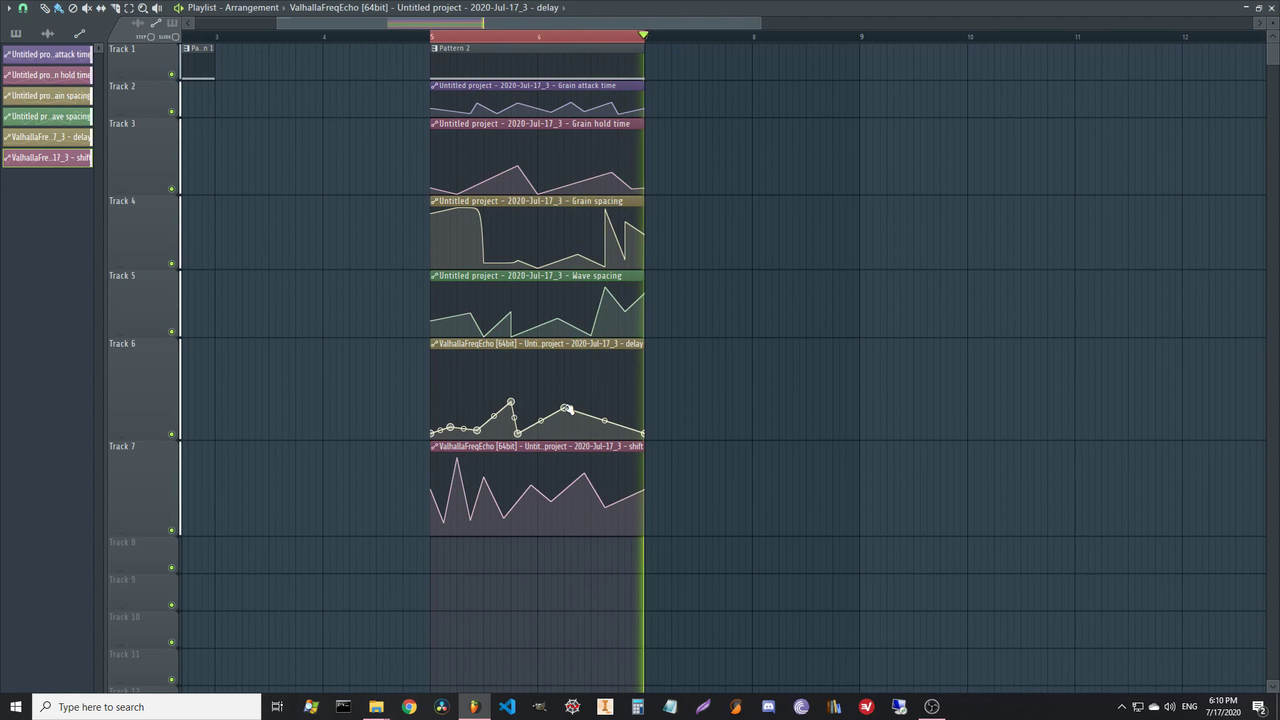
left_click(565, 432)
left_click(591, 433)
left_click(591, 375)
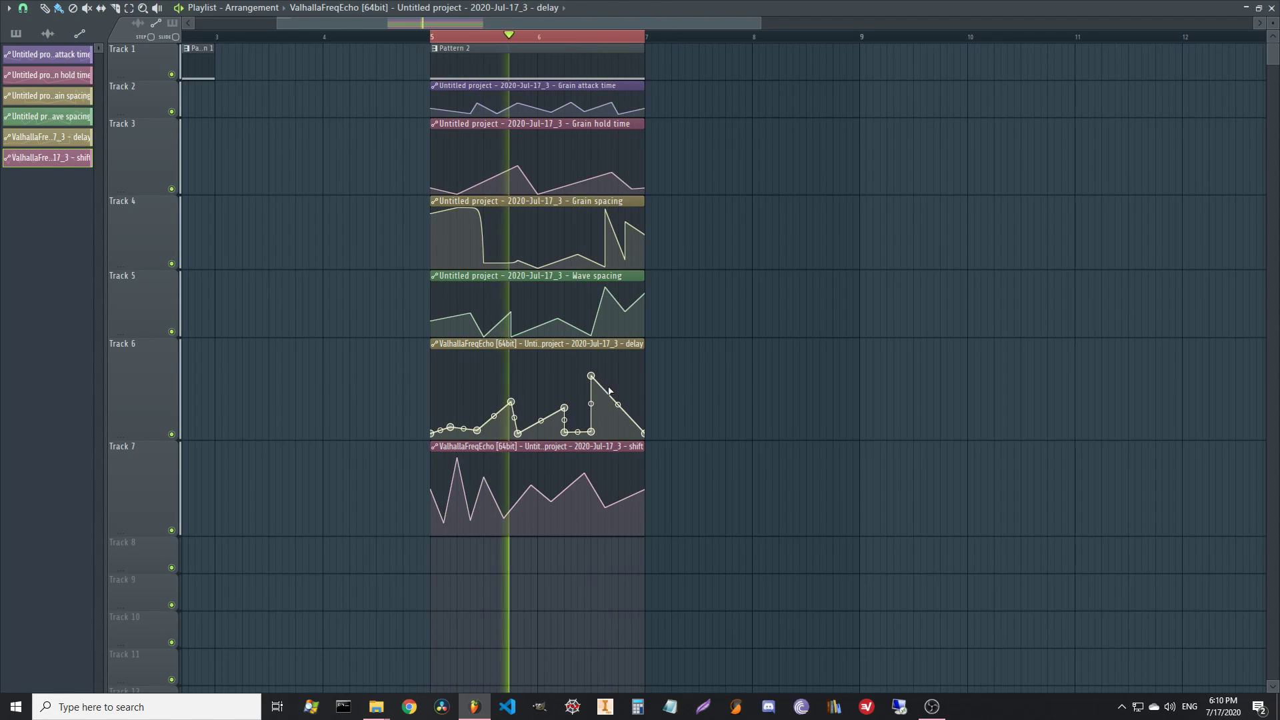
left_click(611, 394)
left_click(625, 366)
left_click(624, 427)
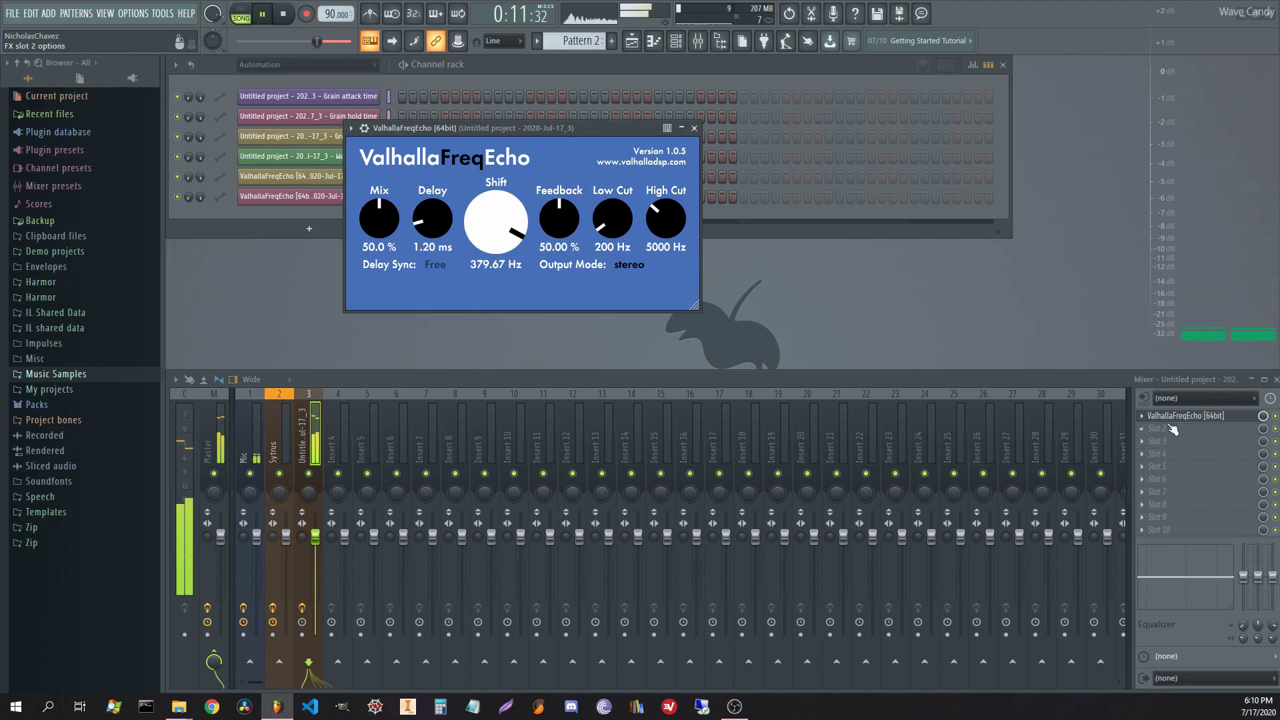
- Close the ValhallaFreqEcho window and load SerumFX into the second effect slot of mixer track 3
left_click(1179, 416)
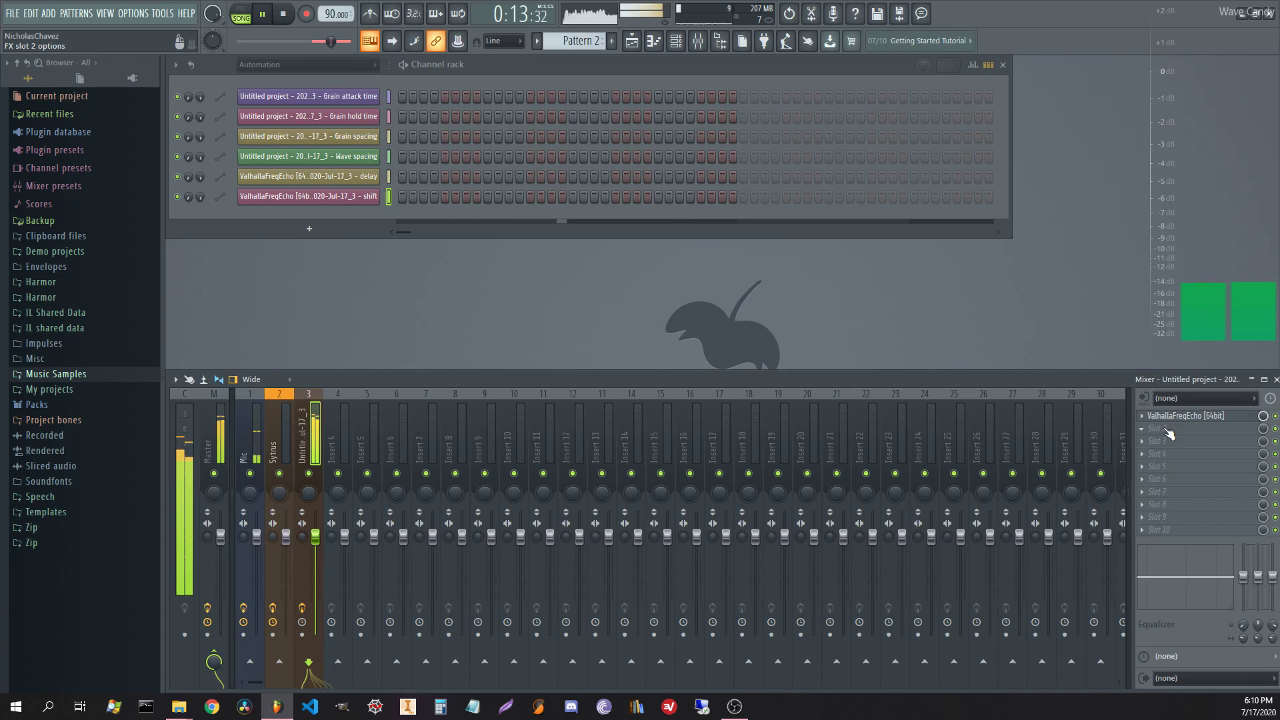
left_click(1169, 434)
mouse_move(1147, 394)
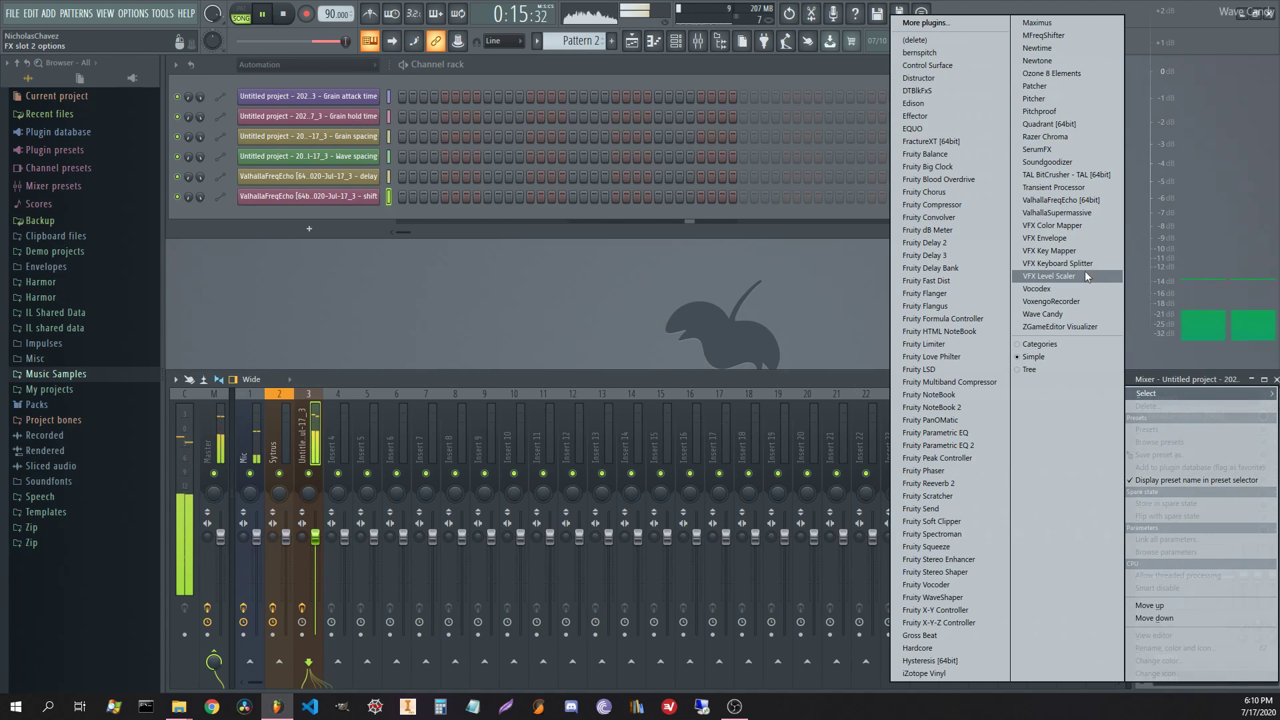
left_click(1052, 149)
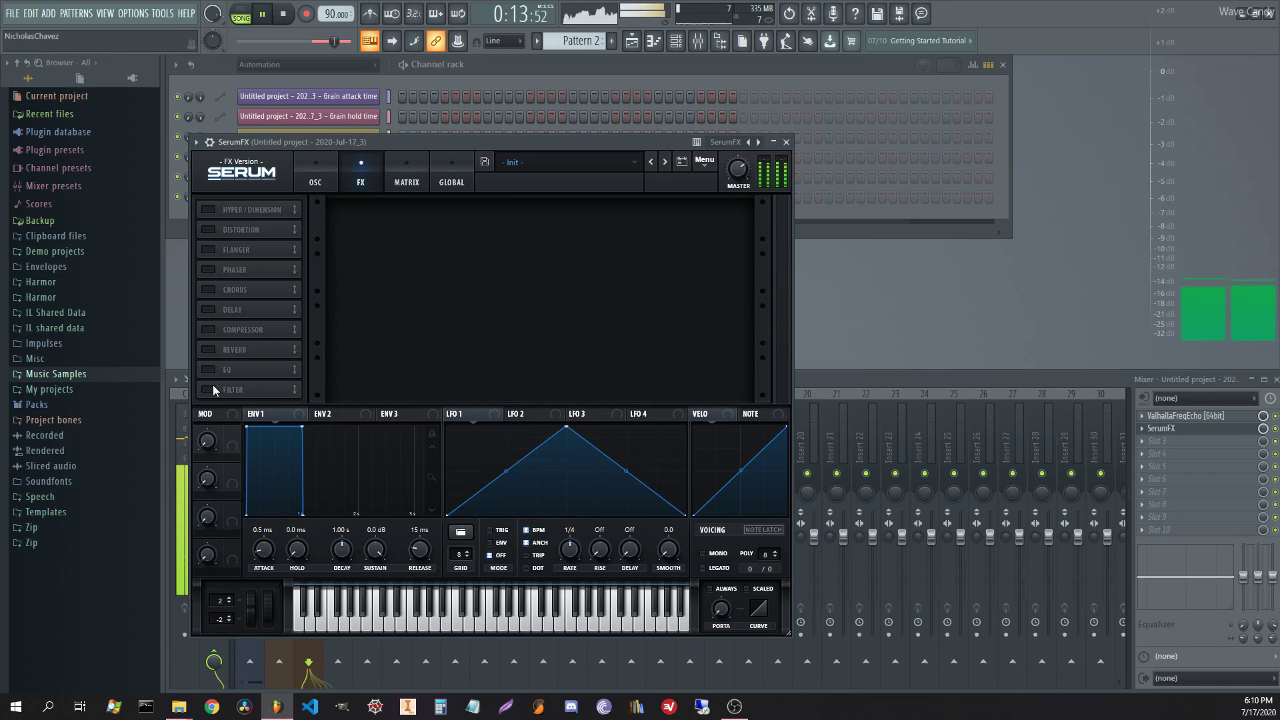
- Enable the SerumFX filter, set its type to Flg HL6-, and reposition the plugin window
left_click(208, 389)
left_click(429, 228)
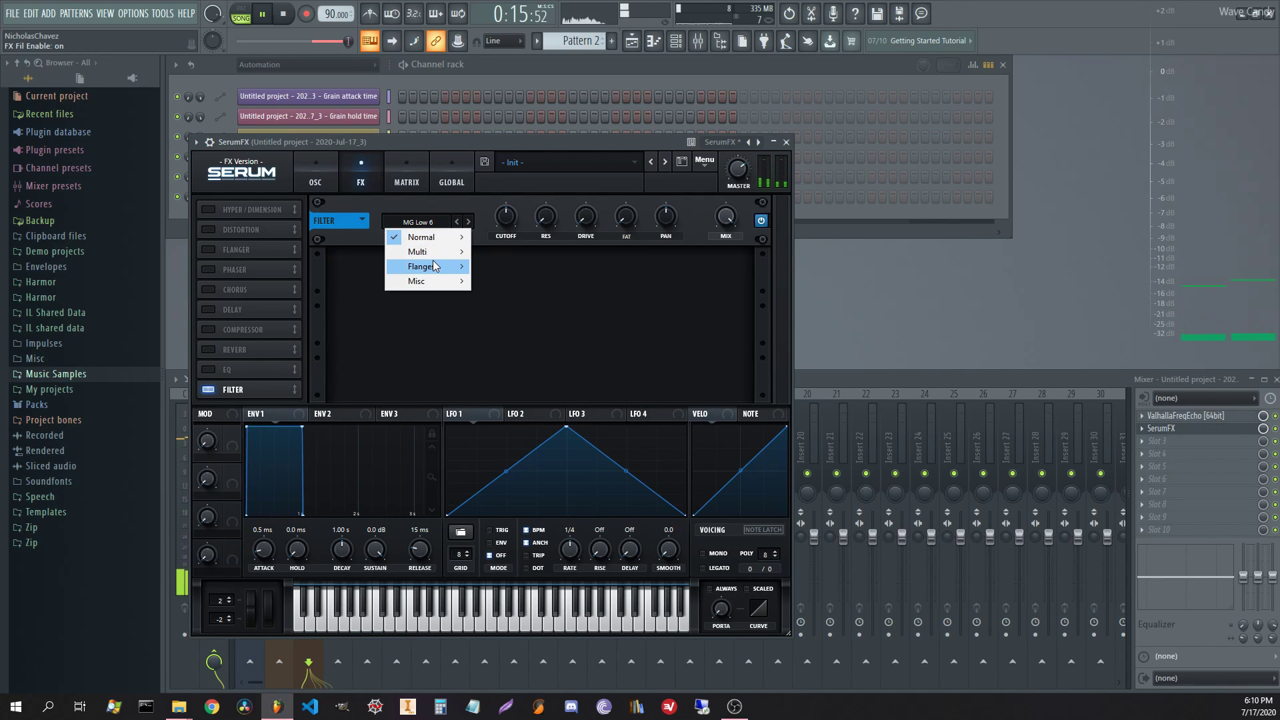
mouse_move(440, 267)
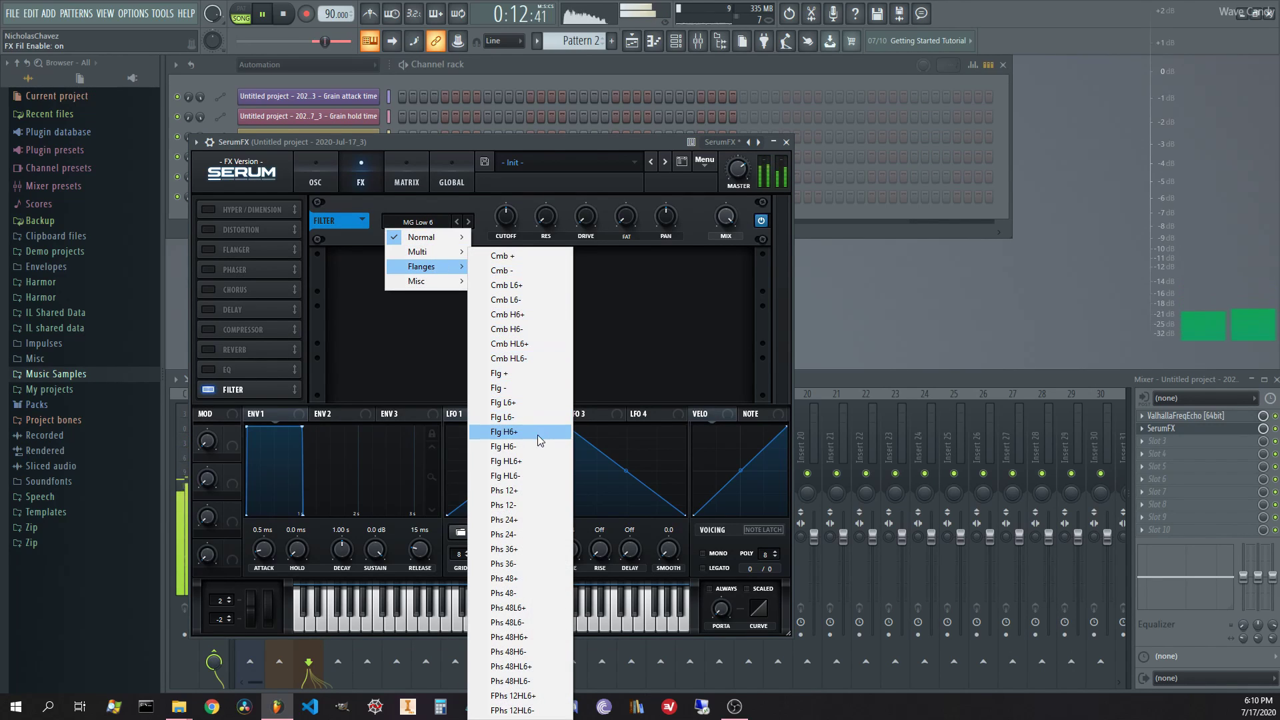
left_click(539, 475)
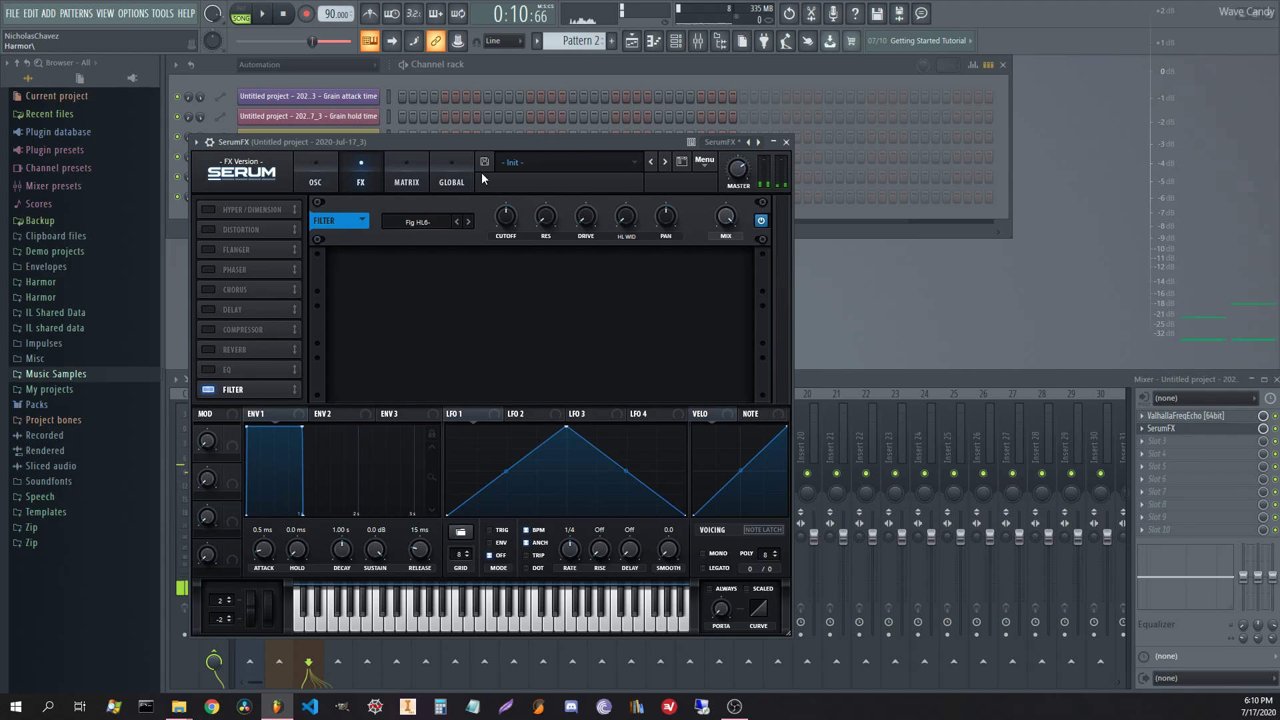
left_click_drag(529, 137, 575, 133)
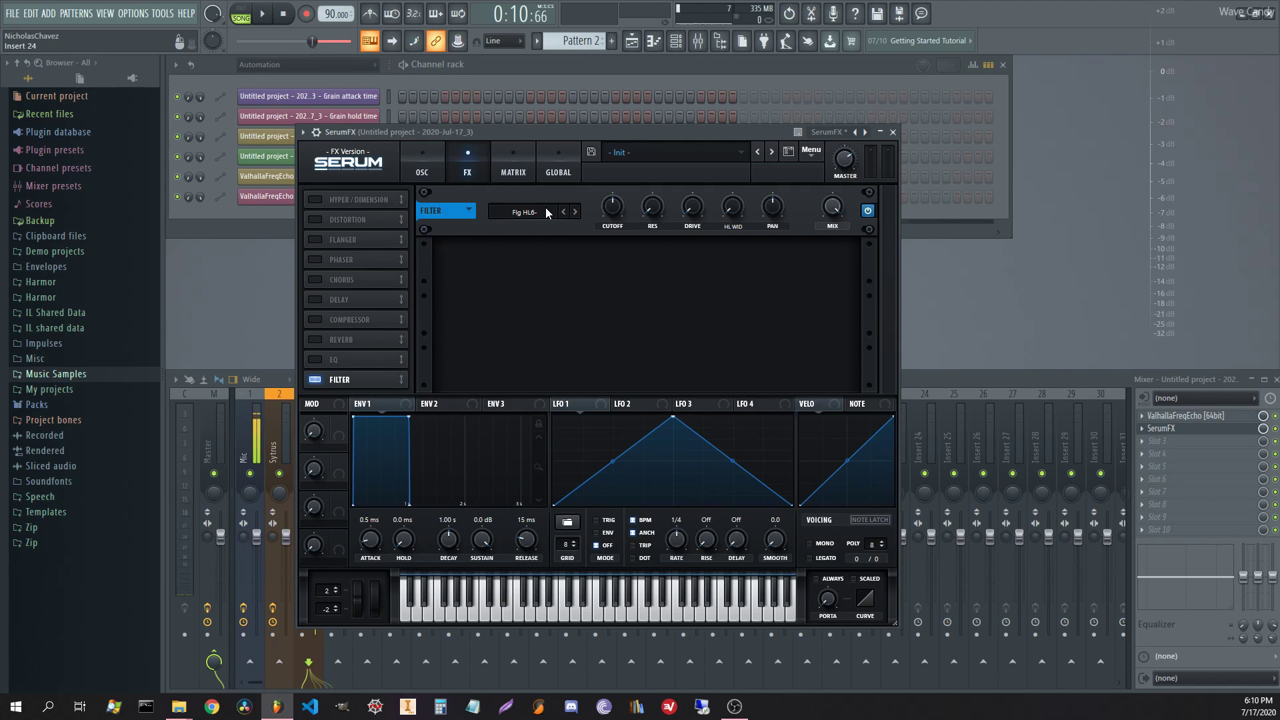
- Raise the SerumFX filter resonance slightly and start loop playback
mouse_move(656, 212)
left_mouse_down()
mouse_move(662, 180)
mouse_move(657, 203)
left_mouse_up()
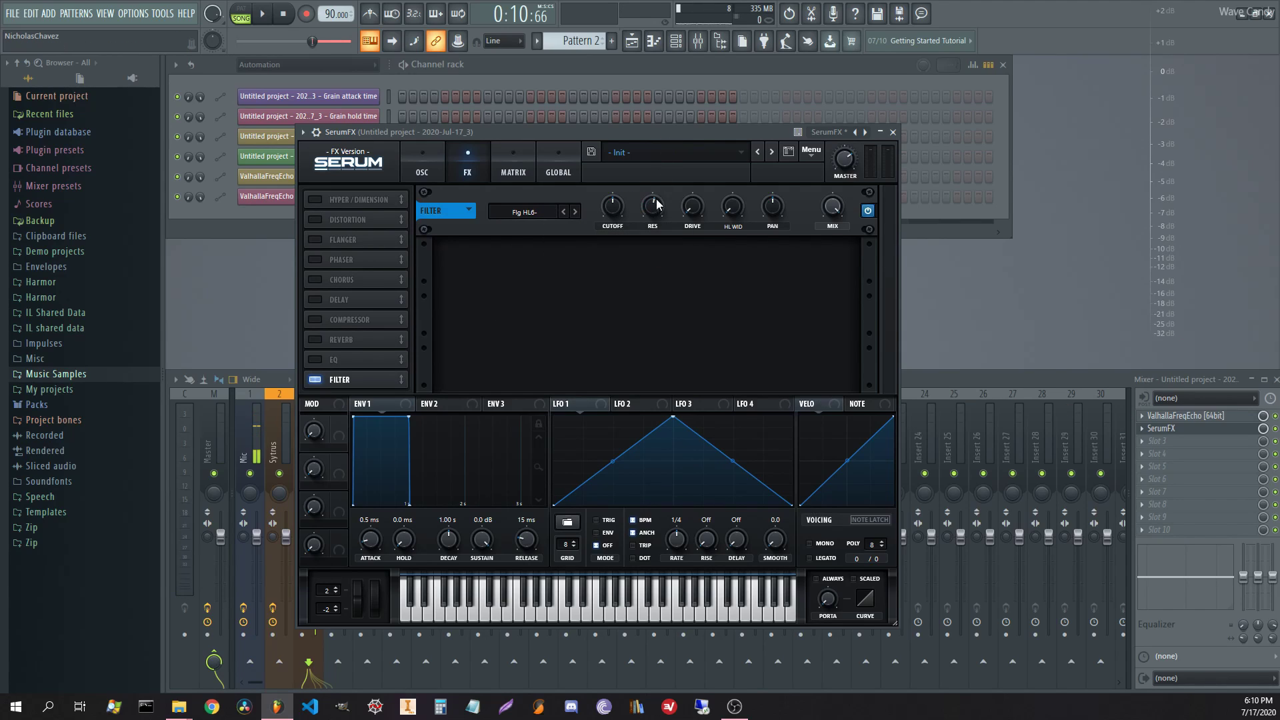
left_click(260, 294)
key("space")
left_click(513, 254)
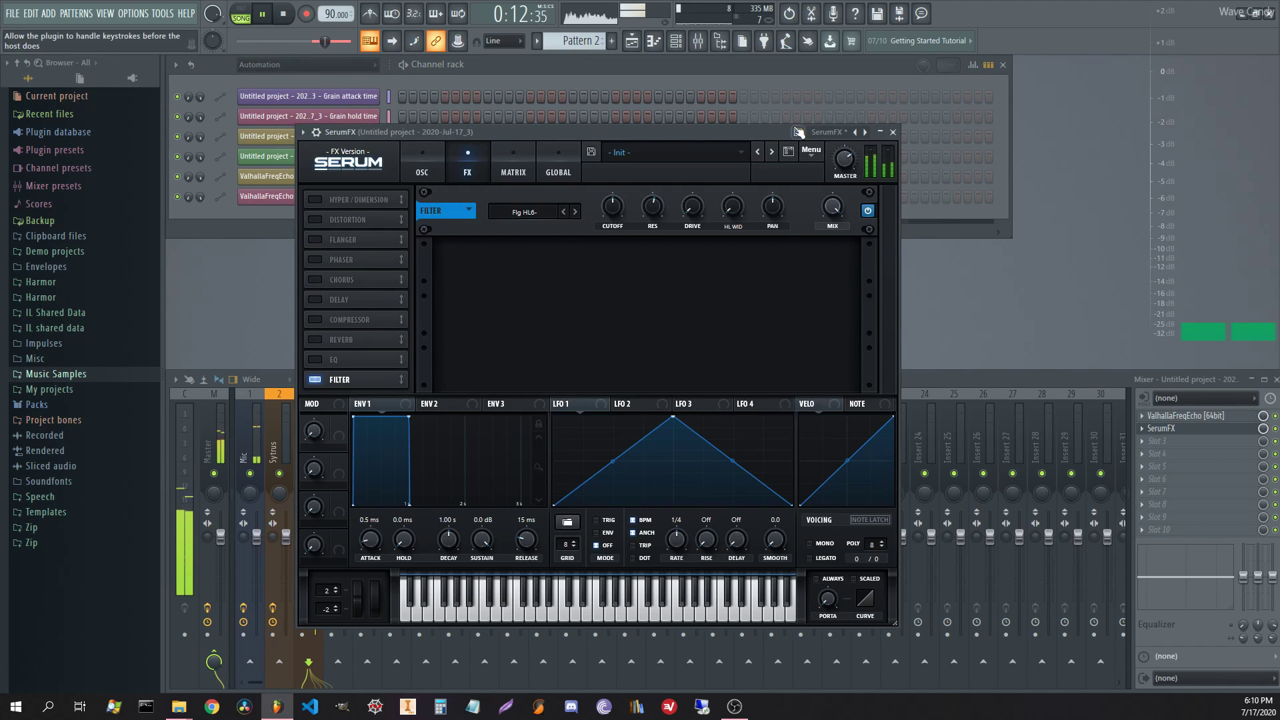
- Set the filter drive to about 54%, HL WID to about 20% and cutoff to about 25 Hz while listening, and stop playback
left_click_drag(692, 217, 692, 154)
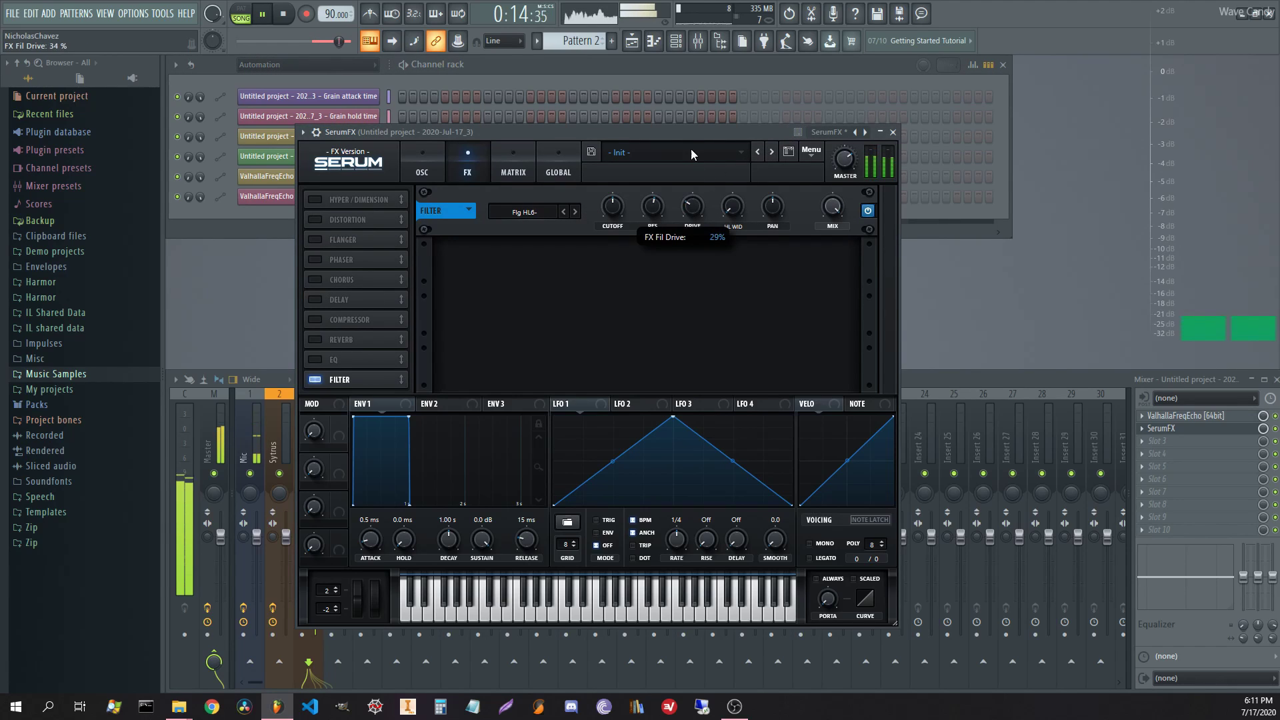
left_click_drag(612, 207, 646, 236)
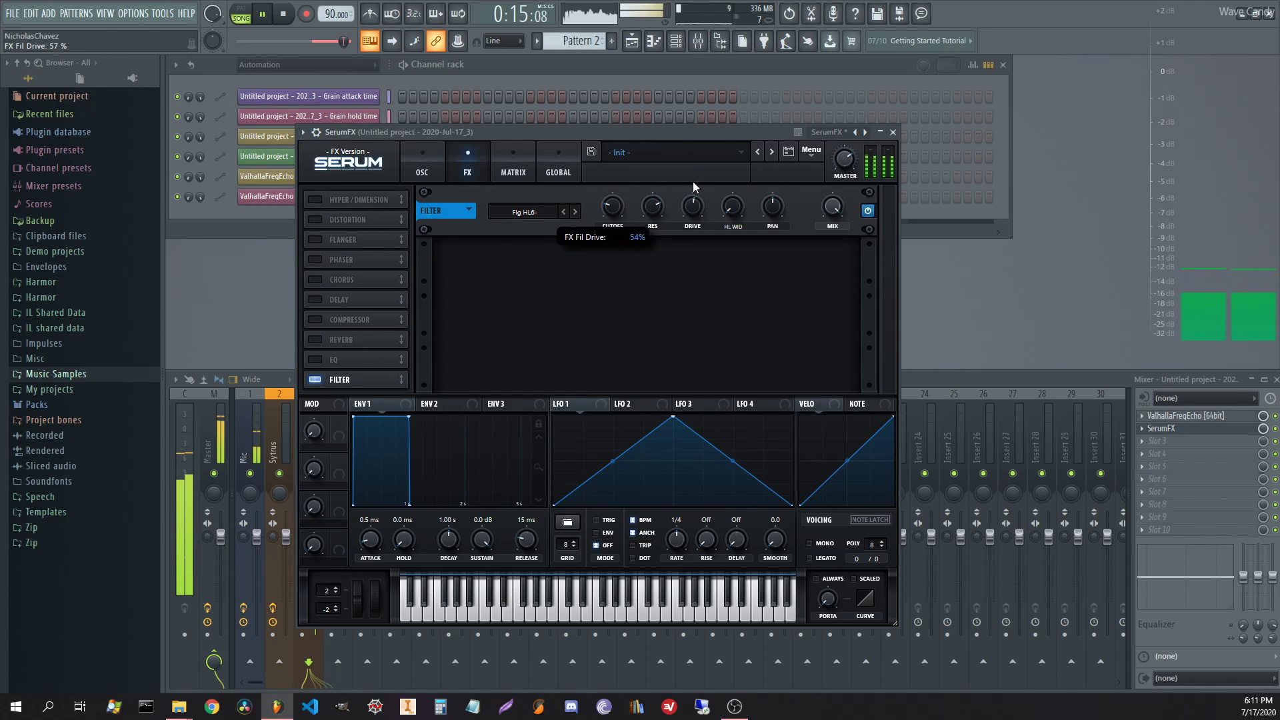
left_click_drag(738, 206, 731, 154)
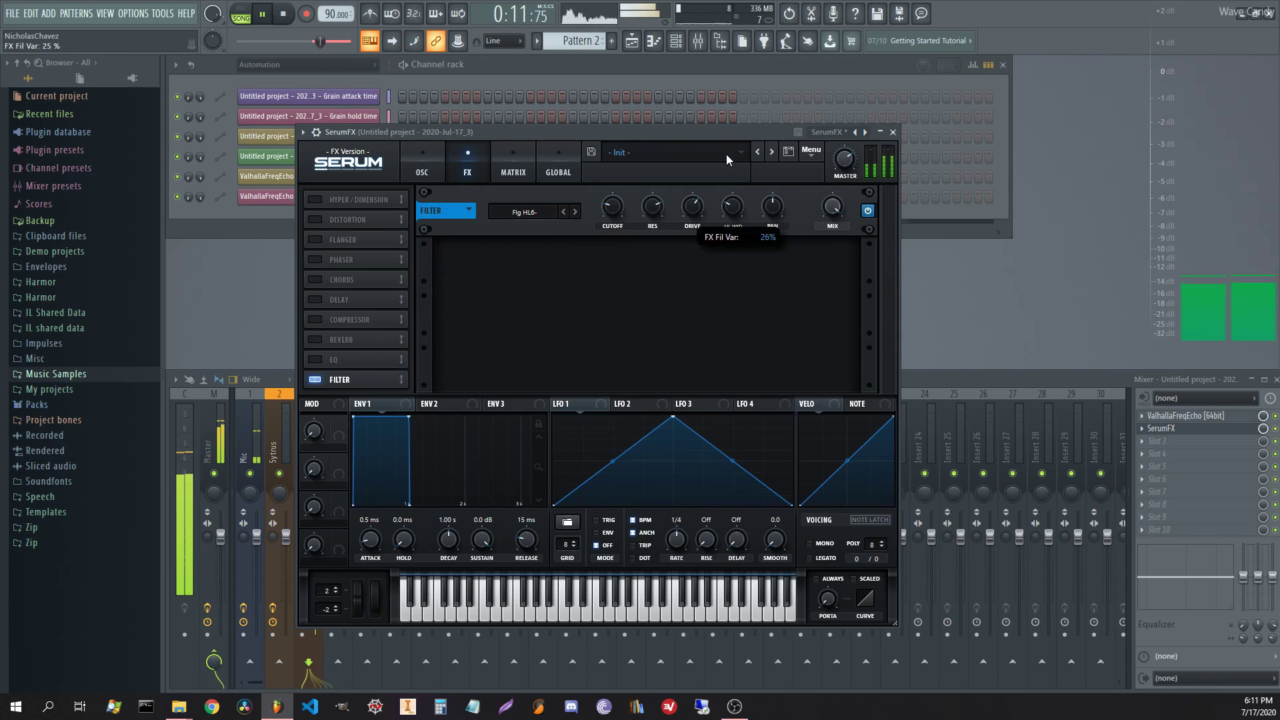
left_click_drag(625, 215, 601, 175)
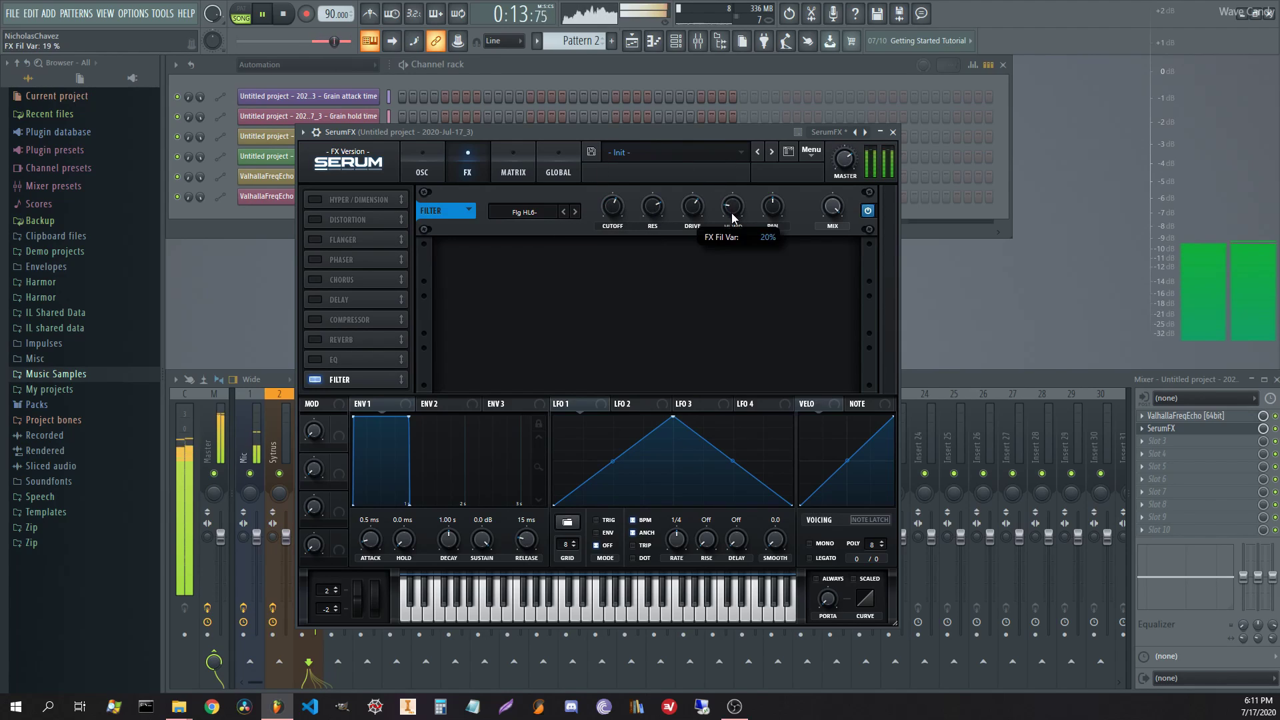
mouse_move(614, 210)
left_mouse_down()
mouse_move(600, 266)
mouse_move(618, 263)
mouse_move(604, 229)
left_mouse_up()
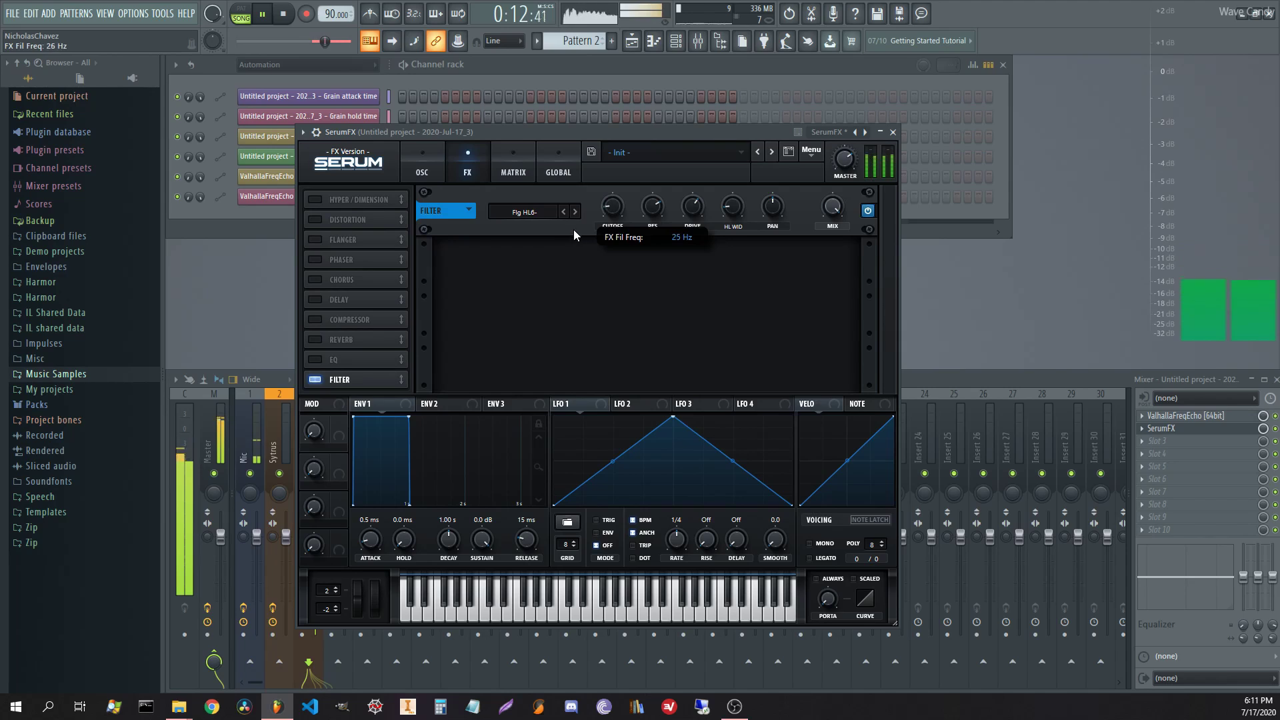
key("space")
- Create an automation clip for the SerumFX filter cutoff and make its playlist track taller
left_click(161, 14)
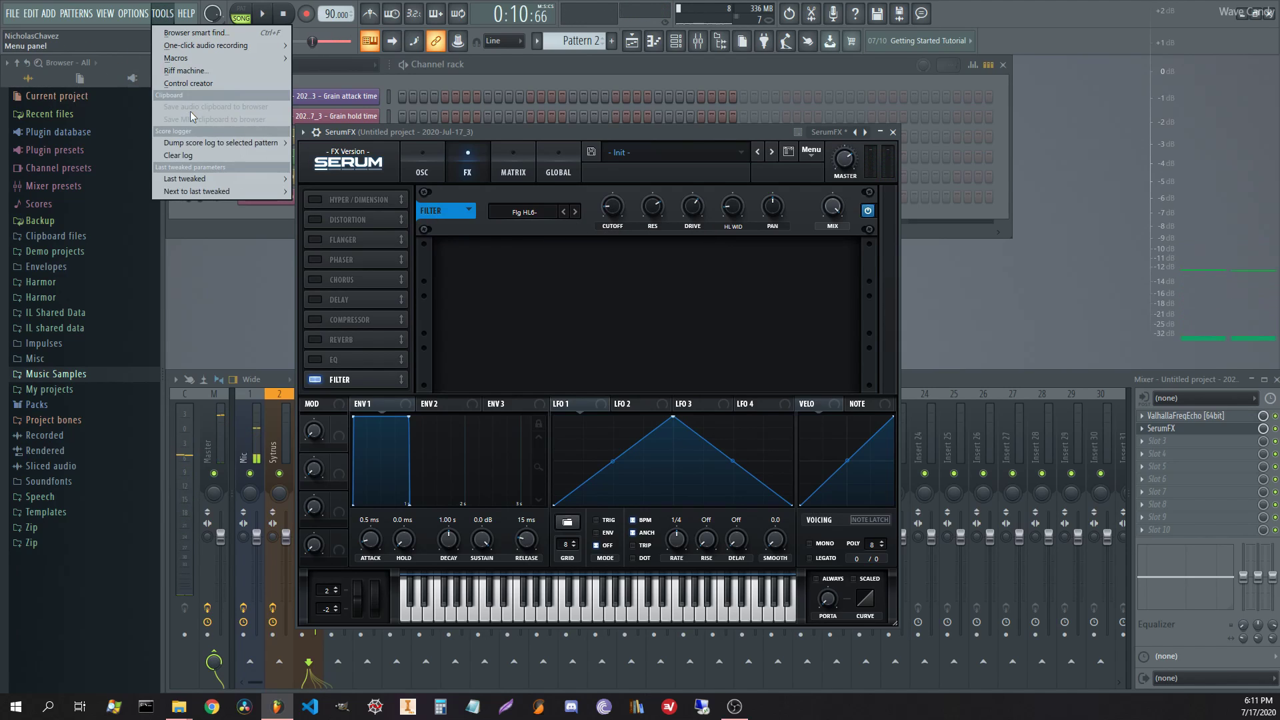
mouse_move(200, 179)
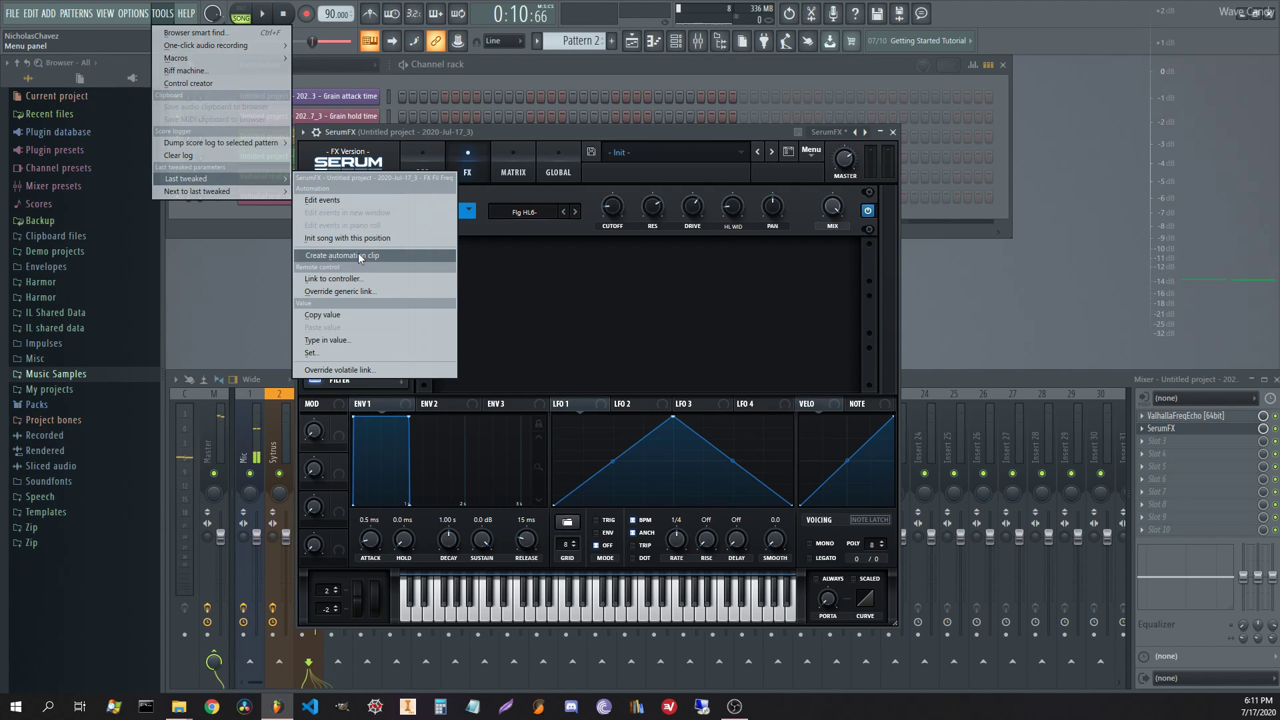
left_click(361, 258)
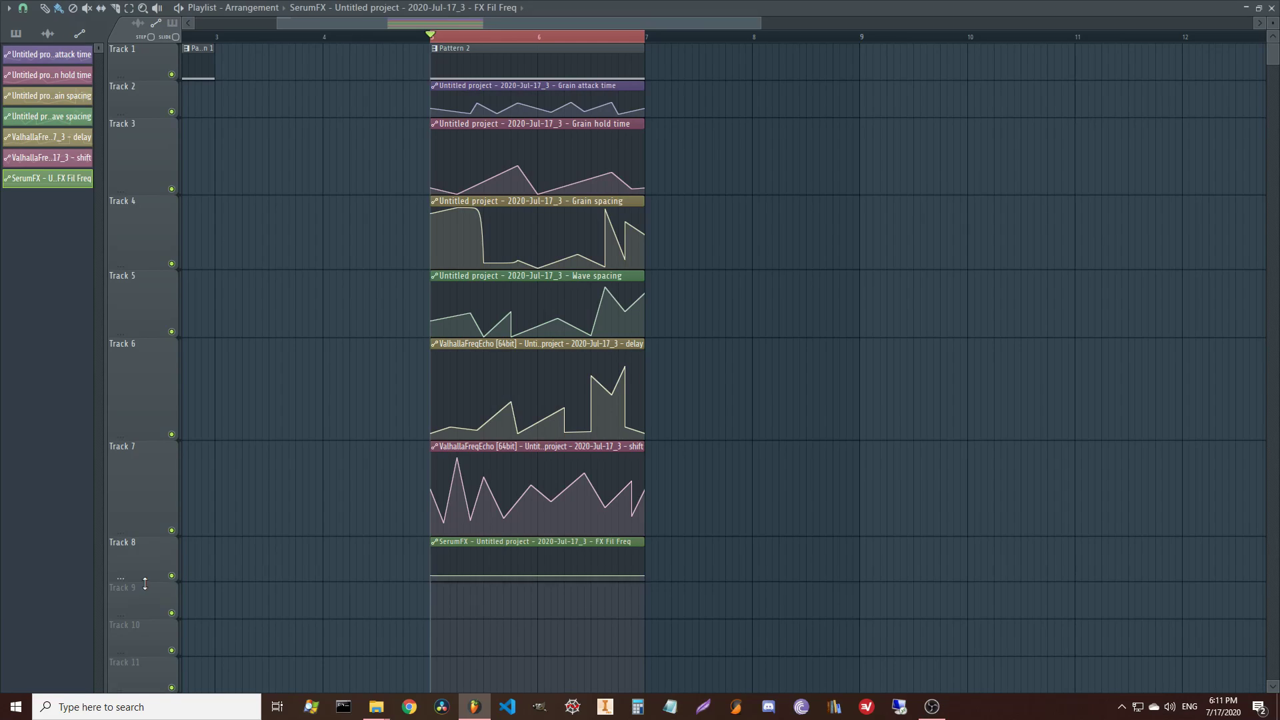
left_click_drag(145, 580, 200, 652)
- Draw an irregular zigzag of tall peaks and low dips in the filter cutoff clip across bars 5 and 6 during playback
left_click_drag(449, 586, 450, 569)
key("space")
left_click(456, 634)
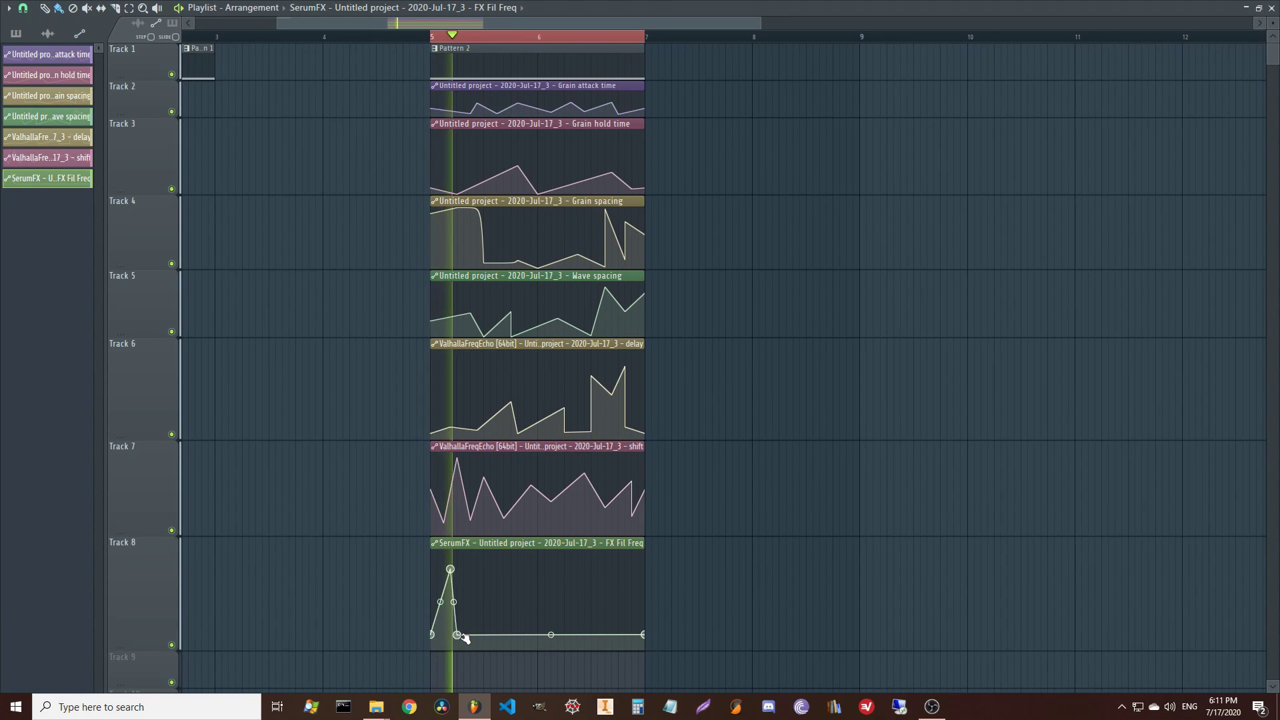
left_click(503, 610)
left_click(518, 640)
left_click(564, 602)
left_click(585, 640)
left_click(630, 621)
left_click(611, 641)
left_click(597, 593)
left_click(531, 560)
left_click(545, 605)
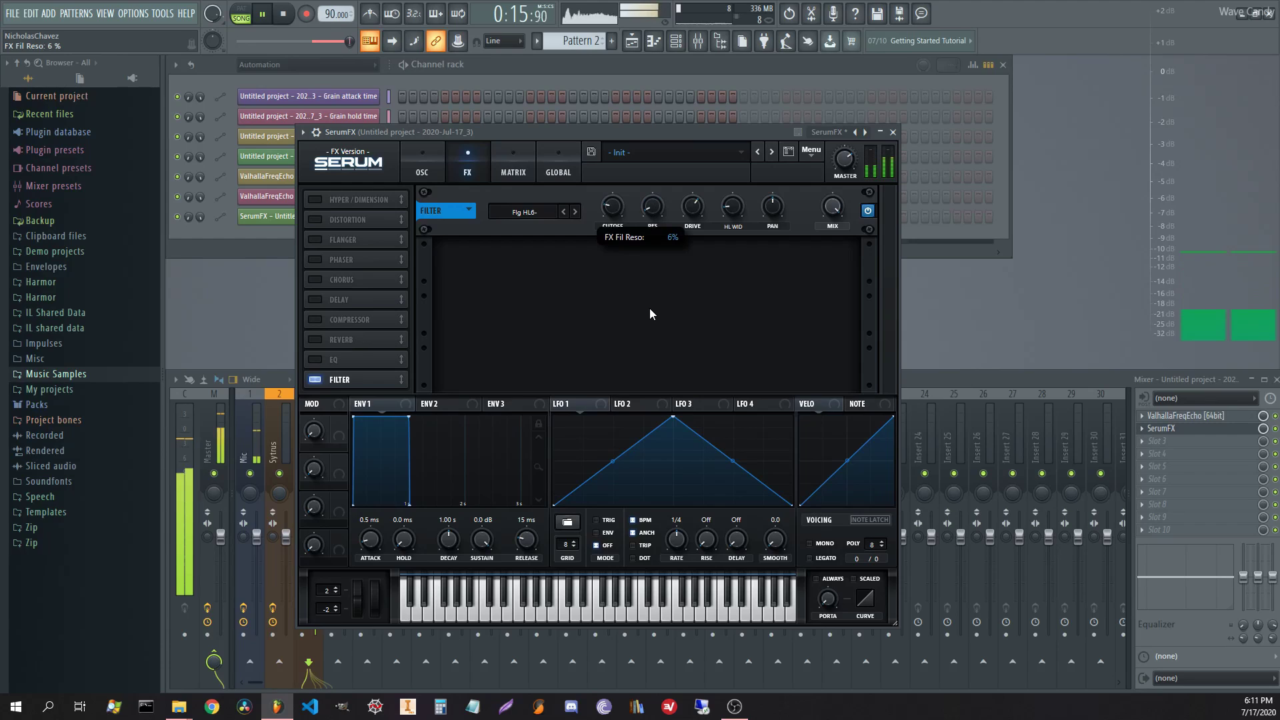
- Set the SerumFX filter's resonance to 18% and HL WID to 27%, and place an enabled compressor after the filter
mouse_move(654, 212)
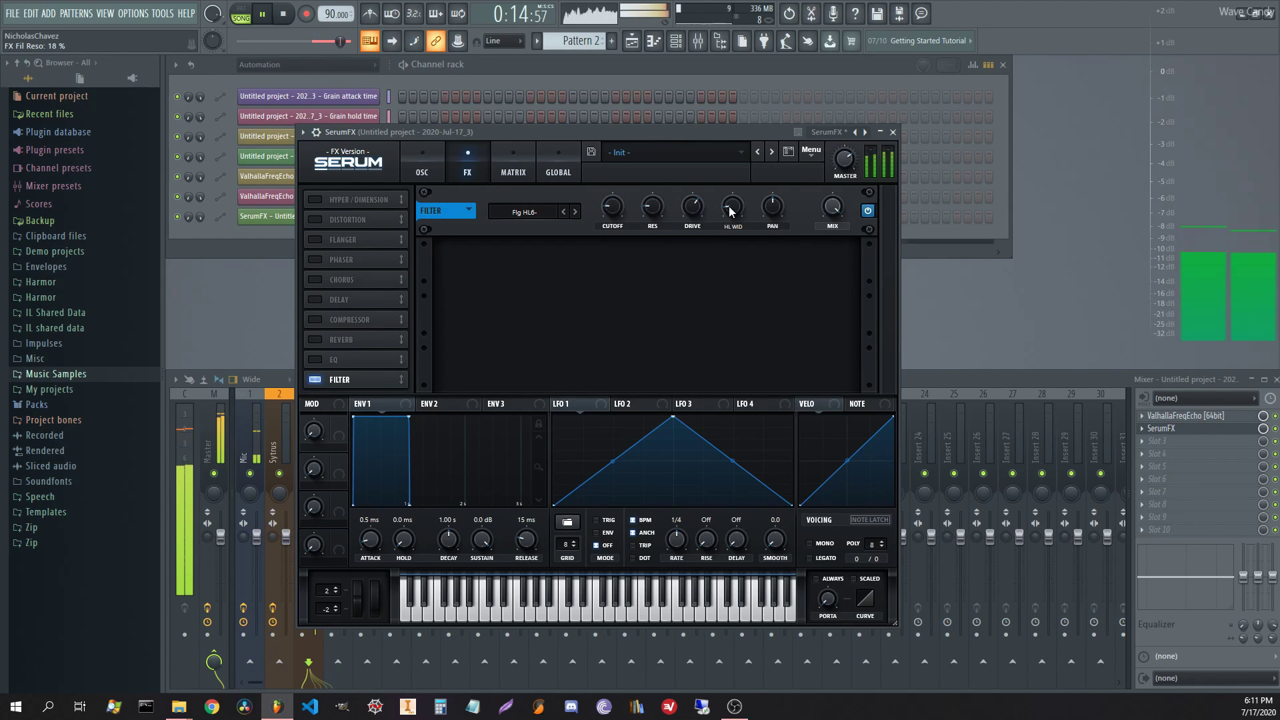
mouse_move(731, 201)
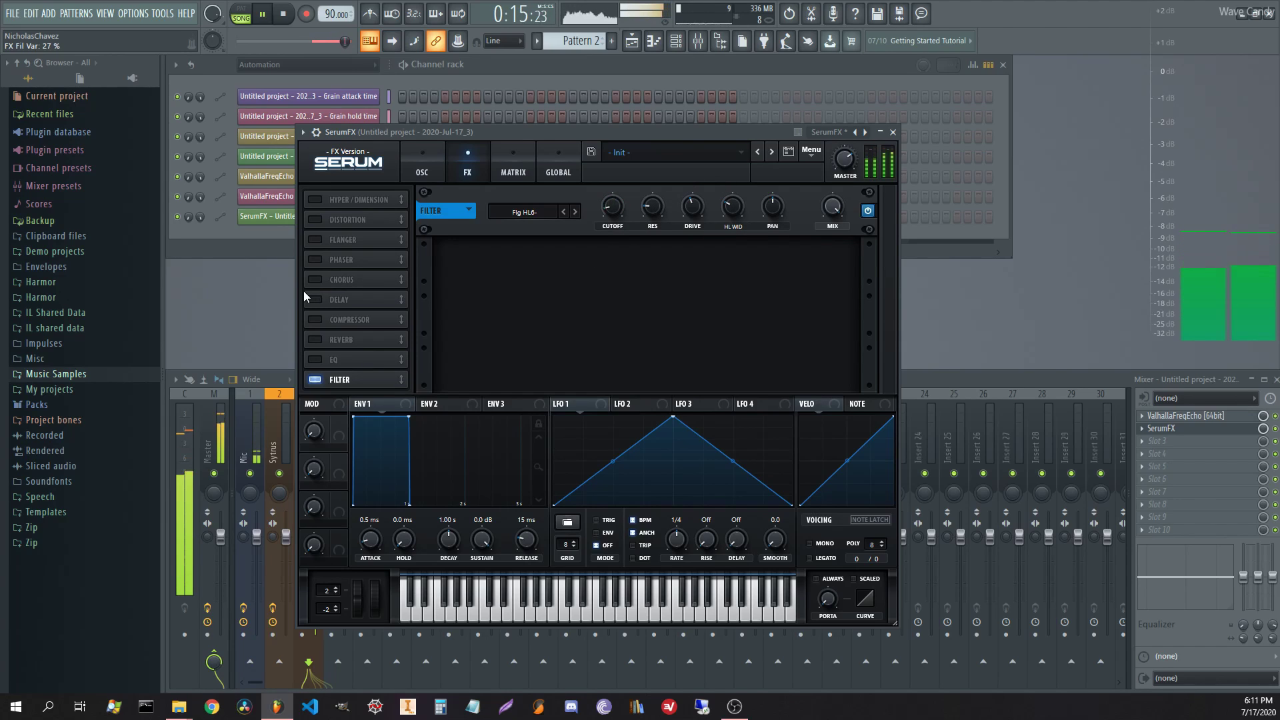
left_click(314, 319)
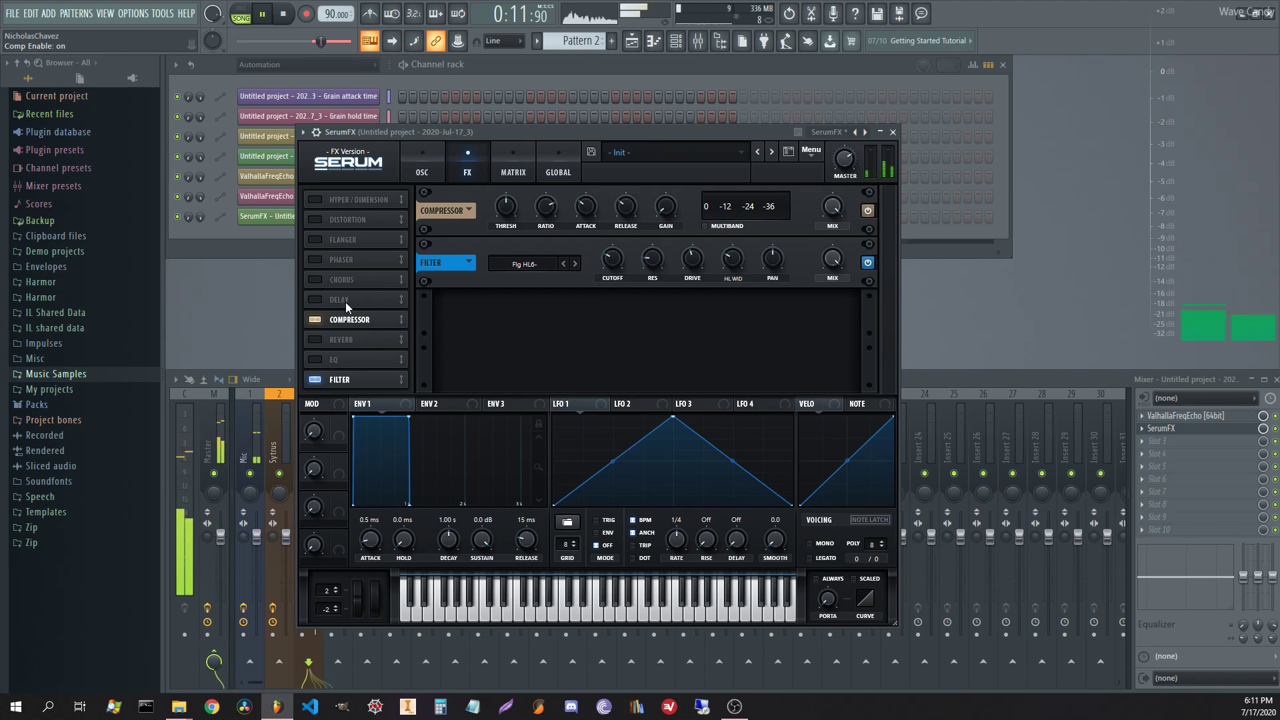
left_click_drag(377, 313, 365, 374)
left_click(712, 278)
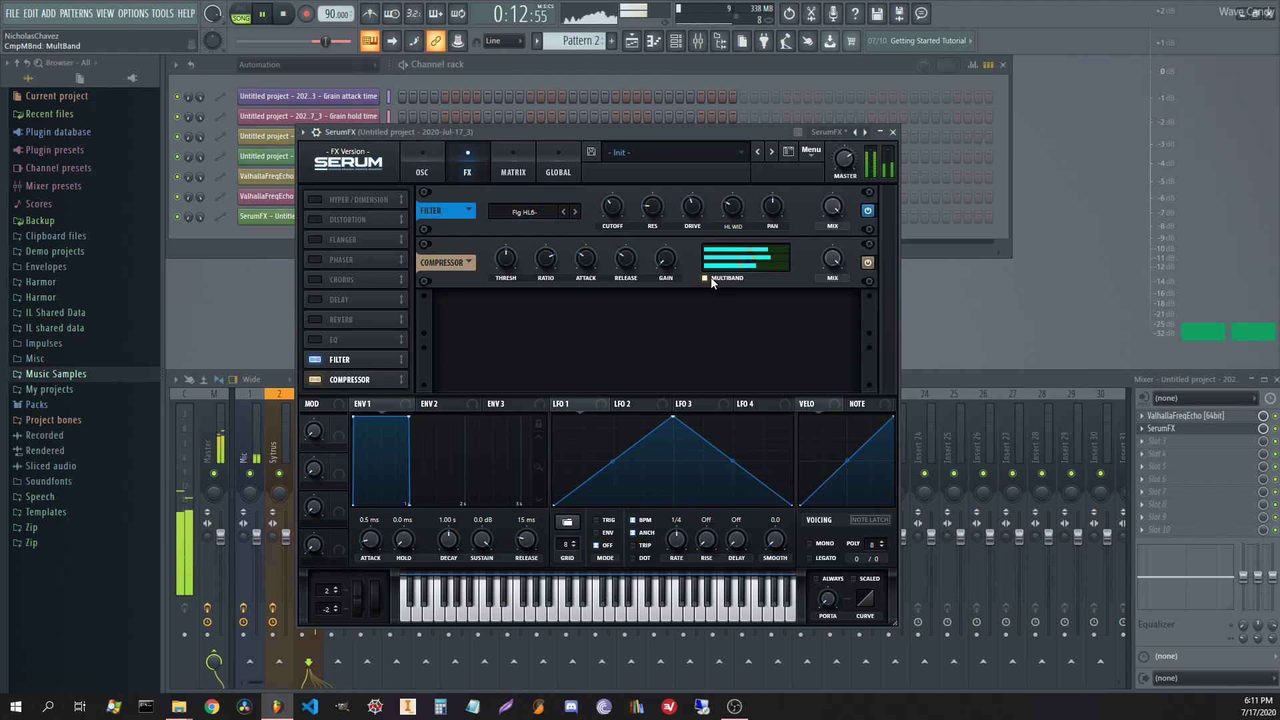
left_click(711, 277)
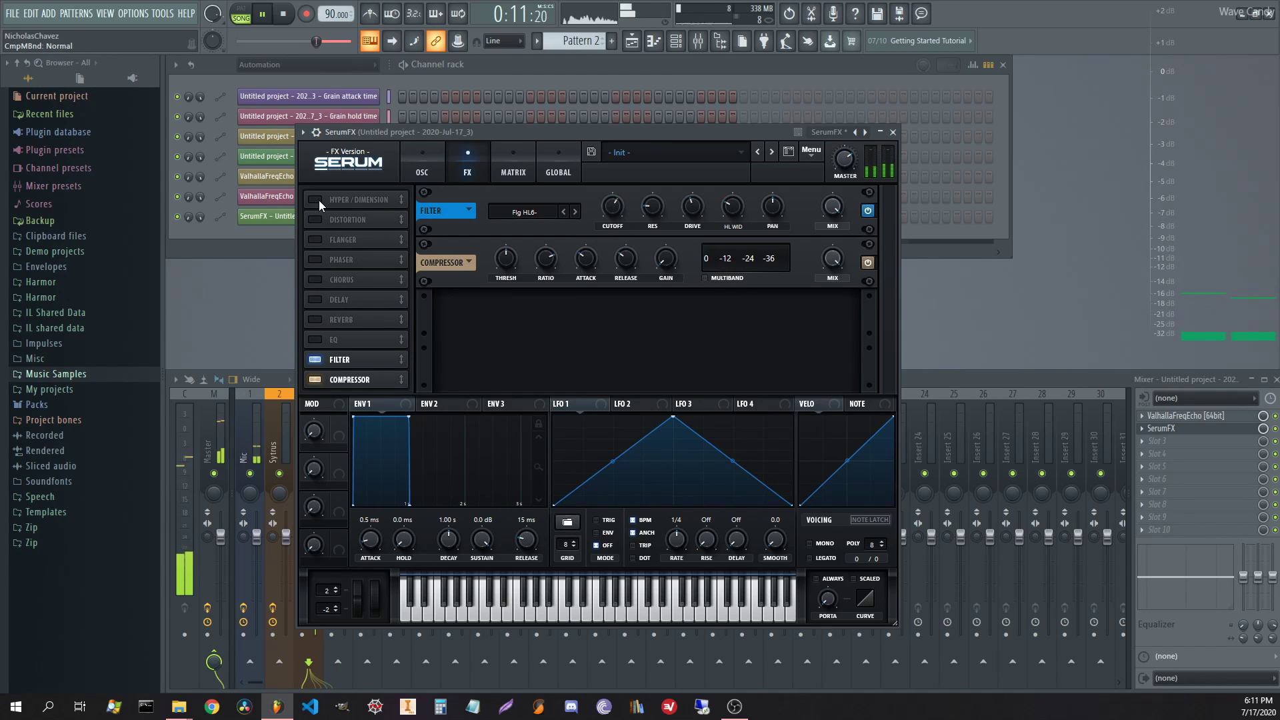
- Enable the SerumFX delay without BPM sync, setting feedback to about 60% and the left delay time to about 137.36 ms
left_click(319, 296)
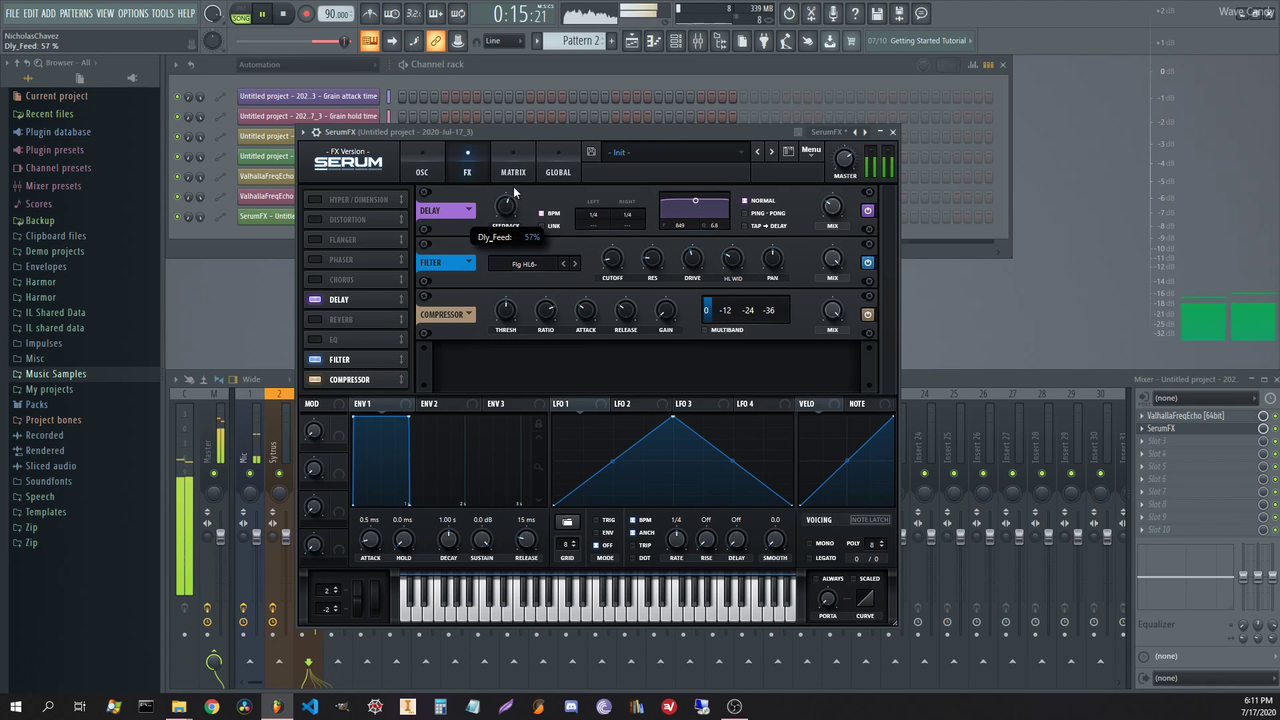
left_click_drag(593, 215, 596, 233)
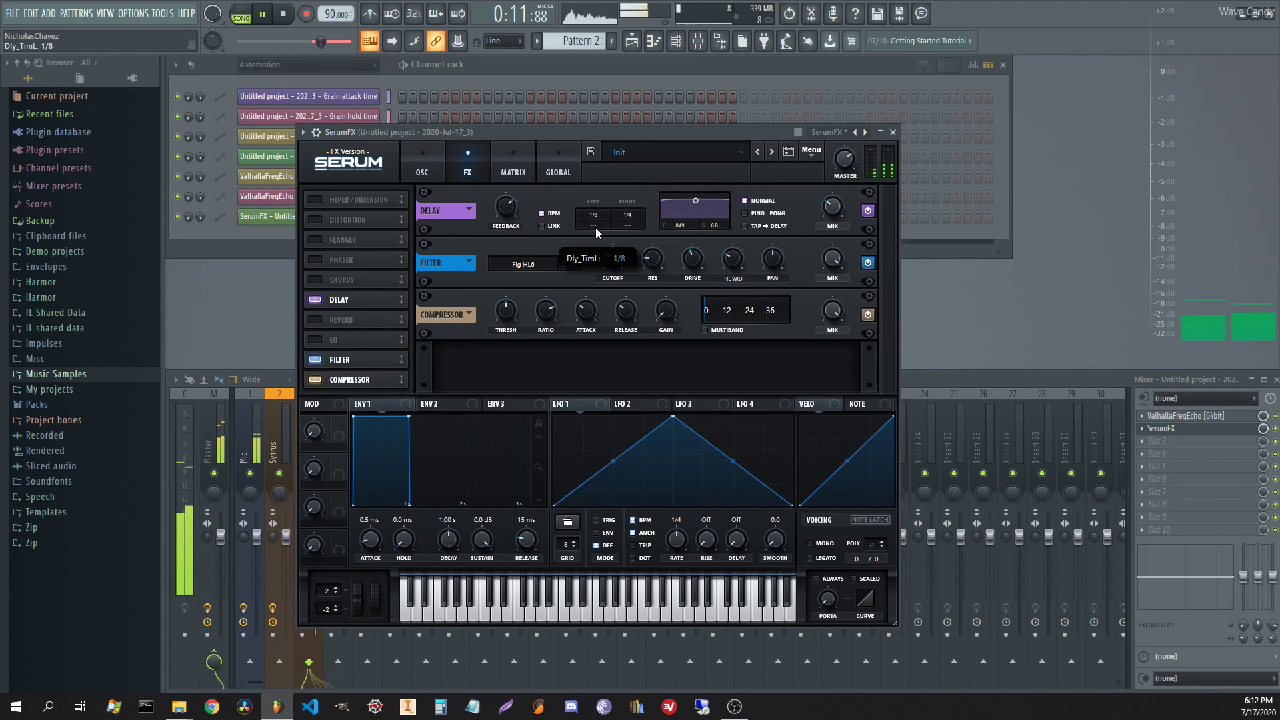
left_click(551, 214)
left_click_drag(593, 214, 595, 198)
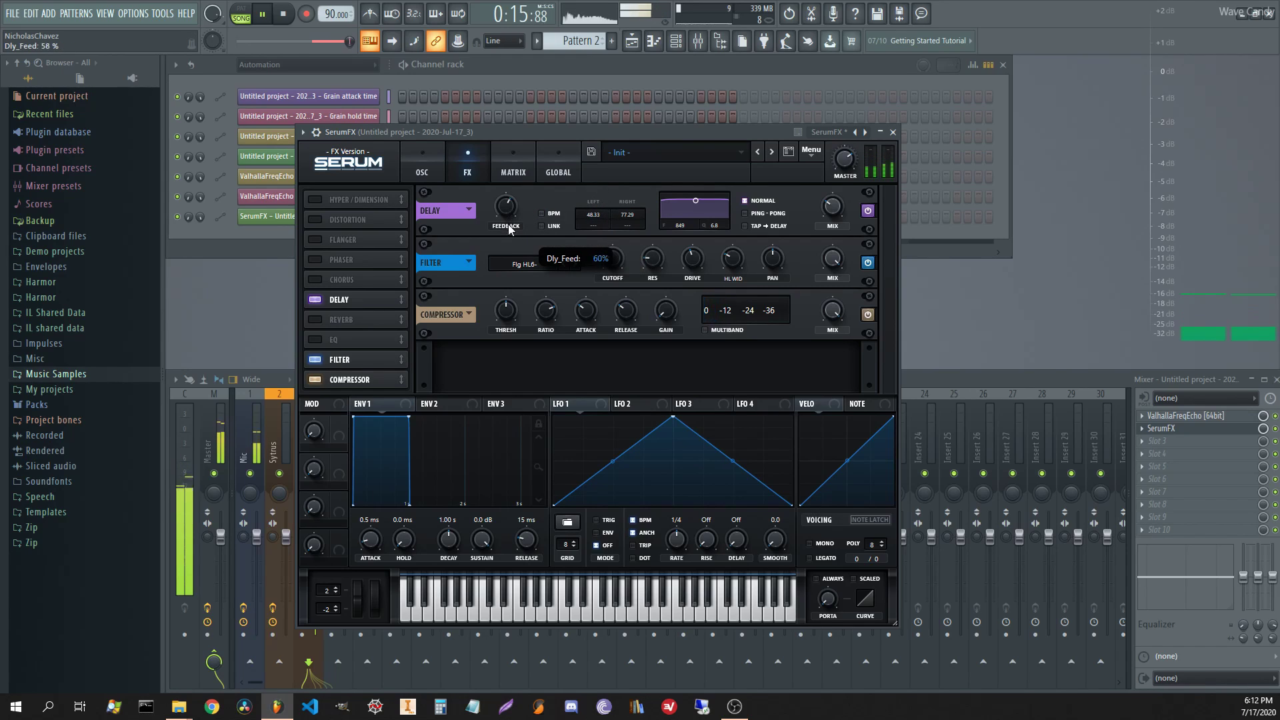
left_click_drag(595, 217, 596, 197)
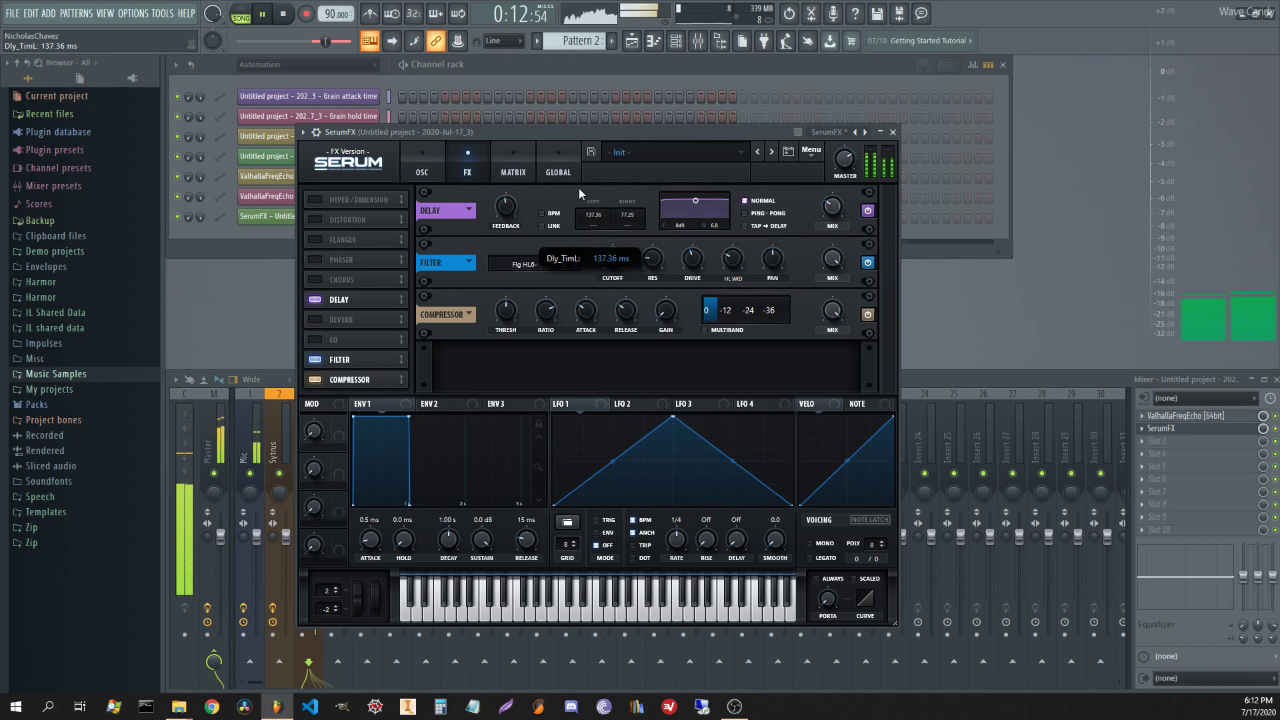
- Create automation clips for the SerumFX left and right delay times, setting the right time to 137.36 ms
left_click(162, 13)
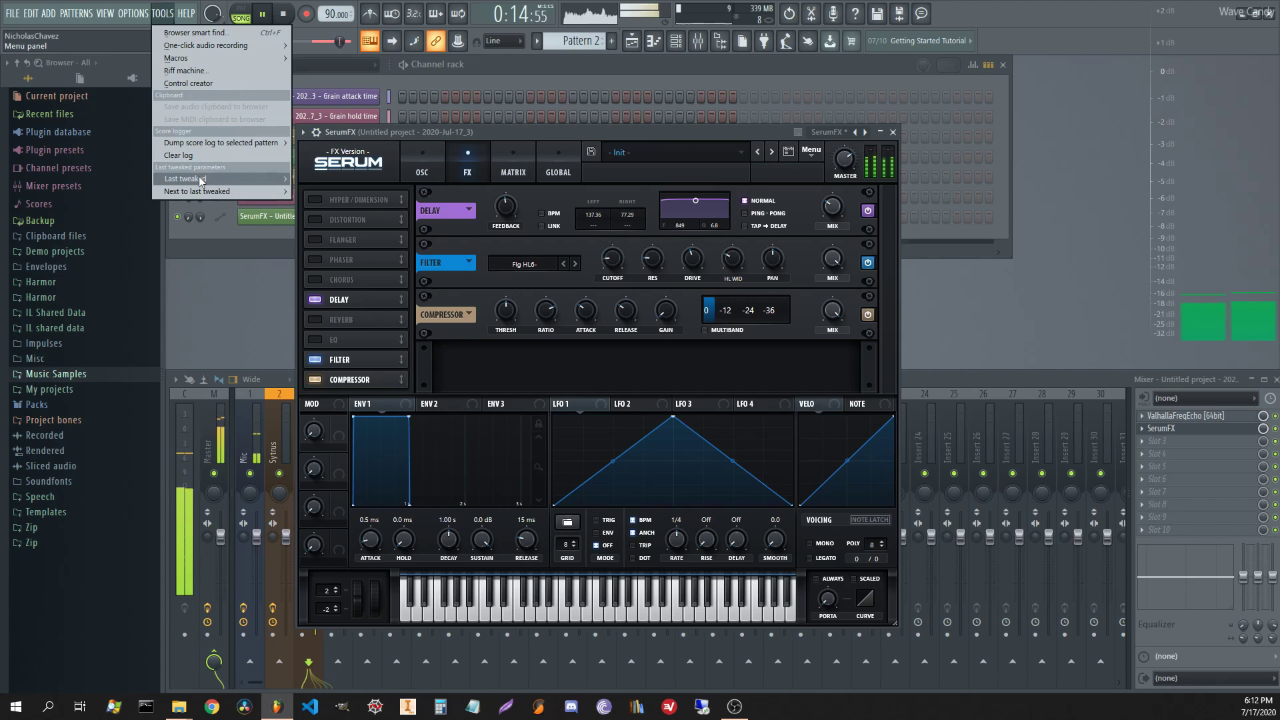
mouse_move(197, 177)
left_click(334, 252)
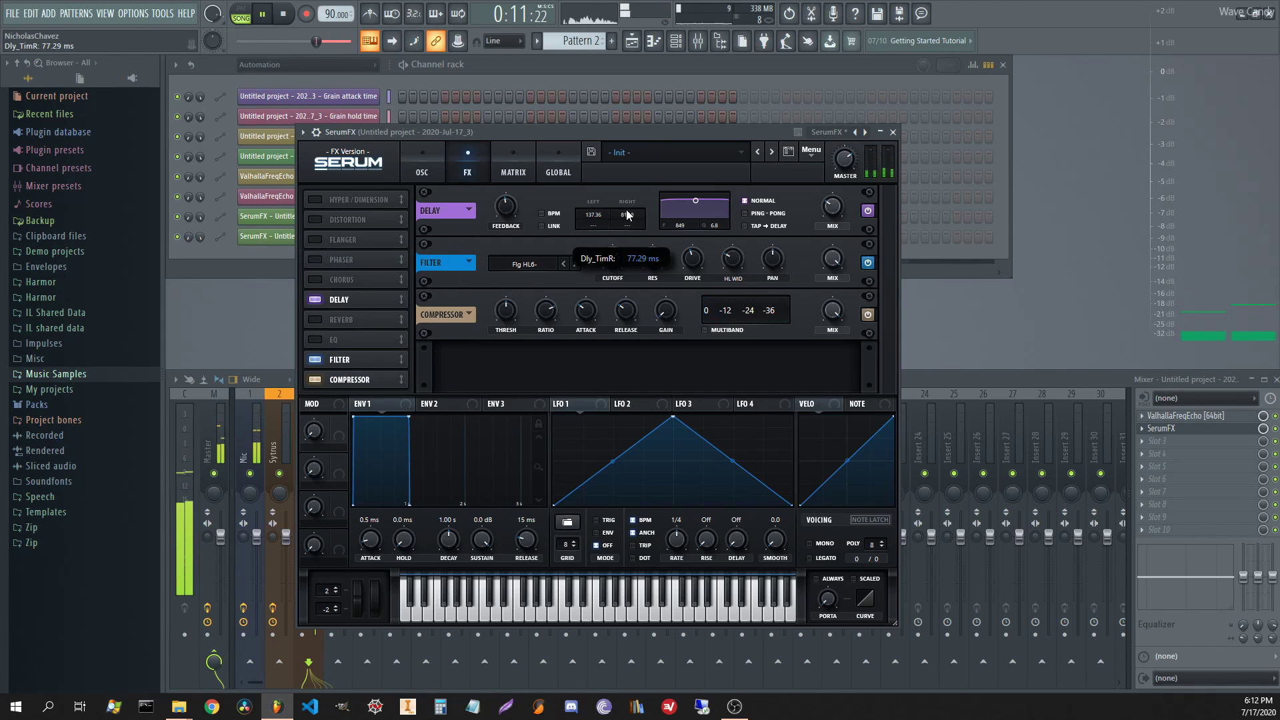
left_click(162, 13)
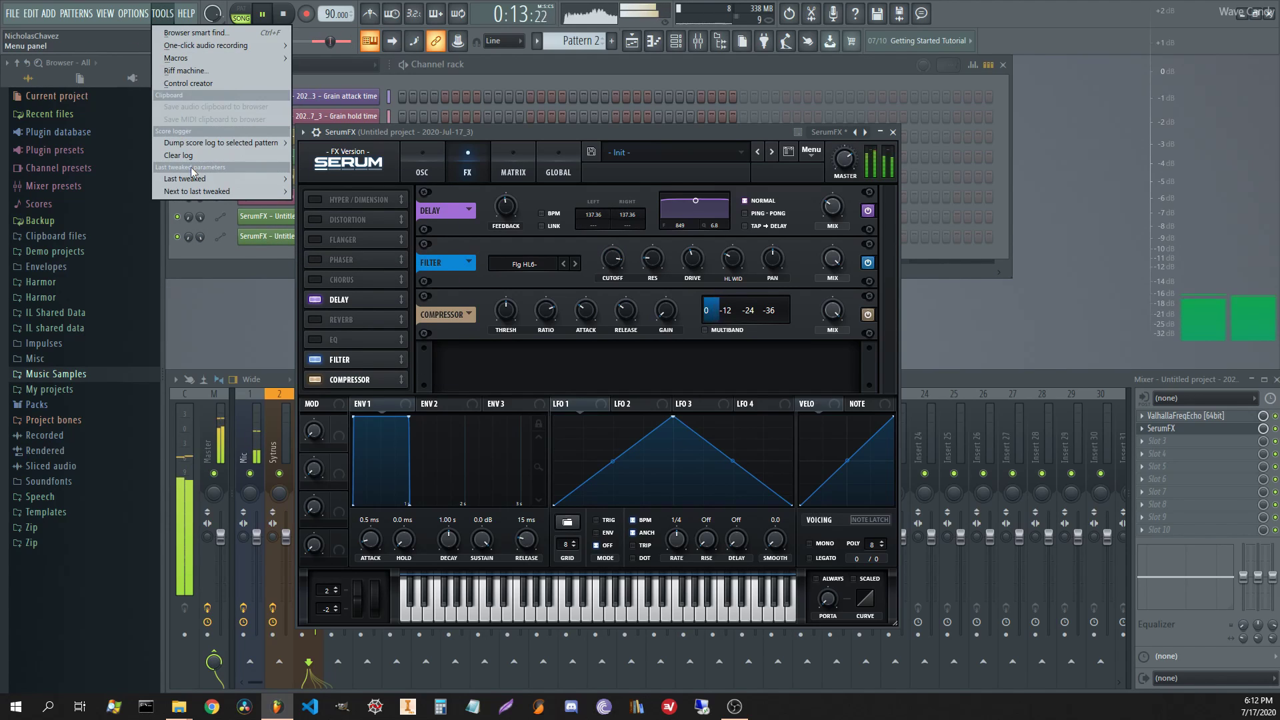
mouse_move(196, 178)
left_click(334, 254)
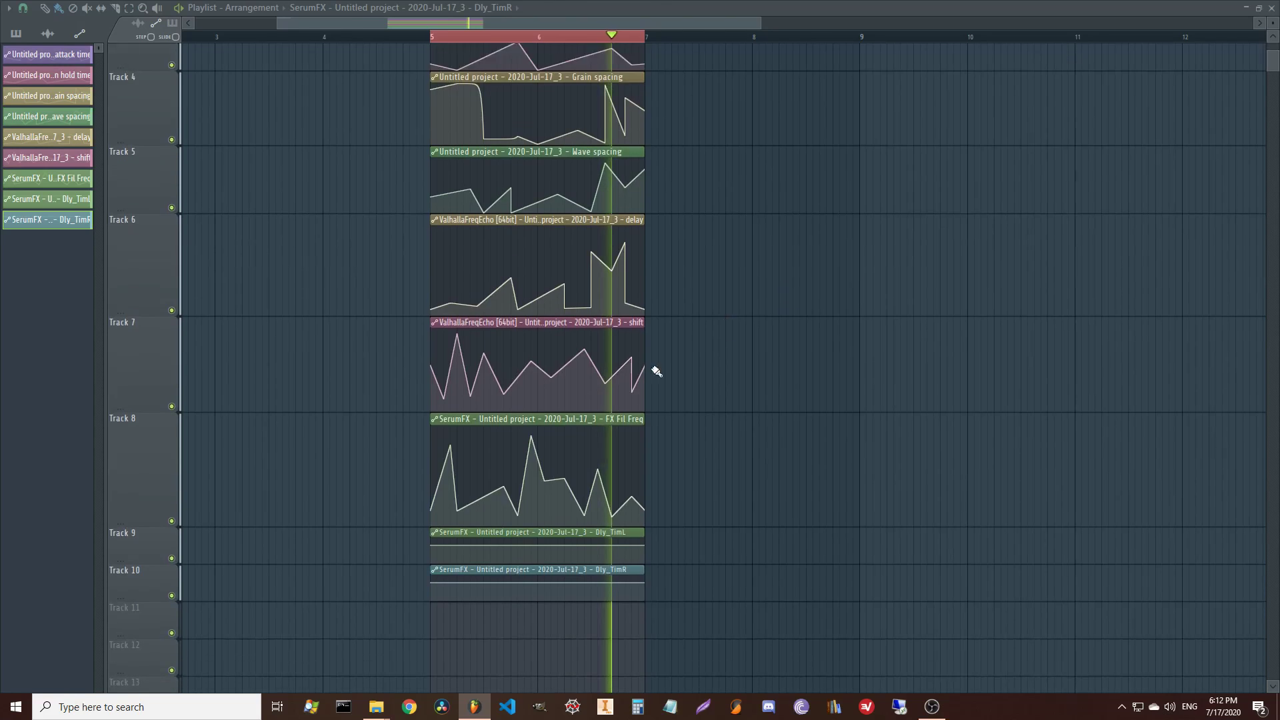
- Make the two delay-time tracks taller and draw irregular zigzag curves in both clips across bars 5 and 6 during playback
scroll(652, 367, "down", 2)
left_click_drag(155, 456, 148, 515)
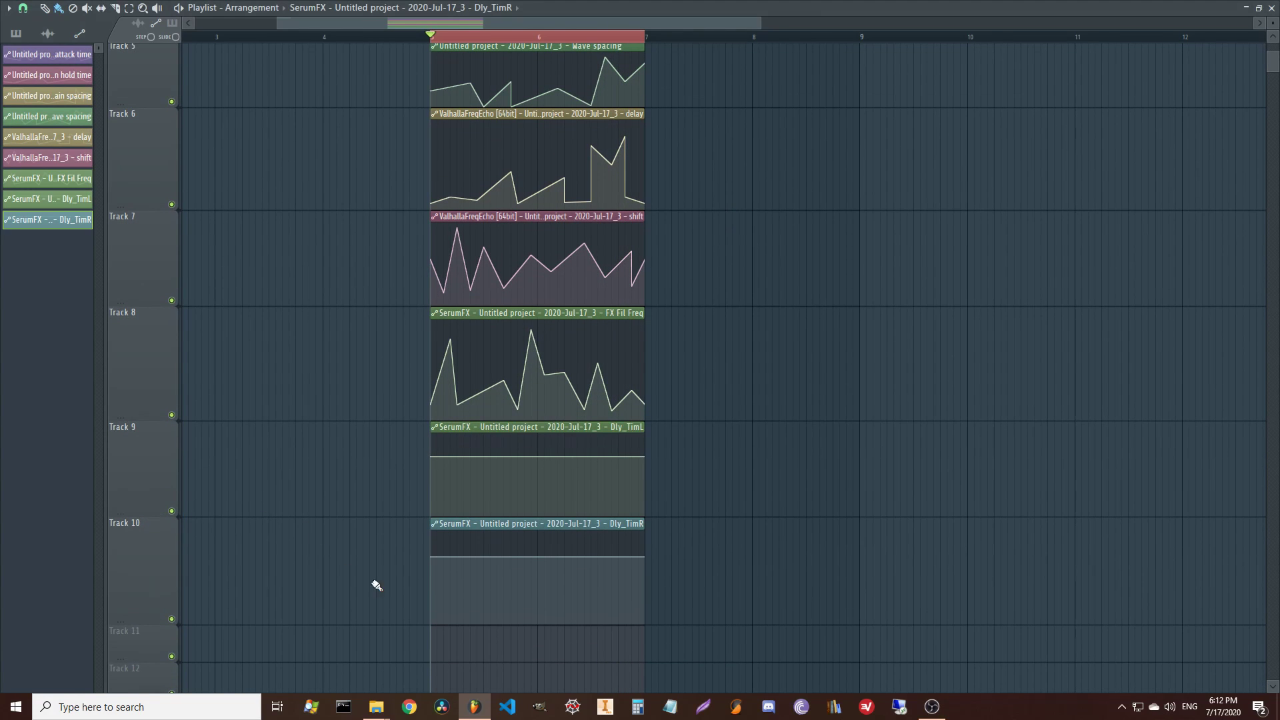
left_click(444, 611)
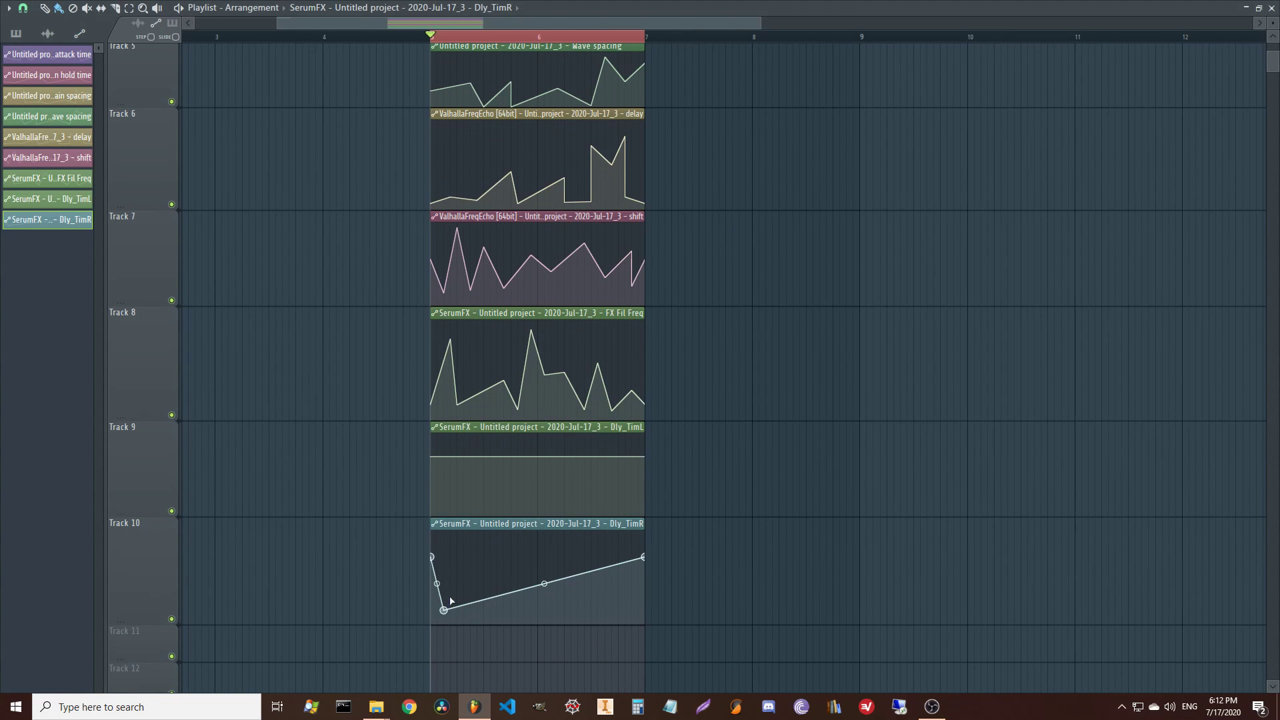
right_click(444, 450)
right_click(457, 491)
right_click(510, 503)
key("space")
right_click(498, 475)
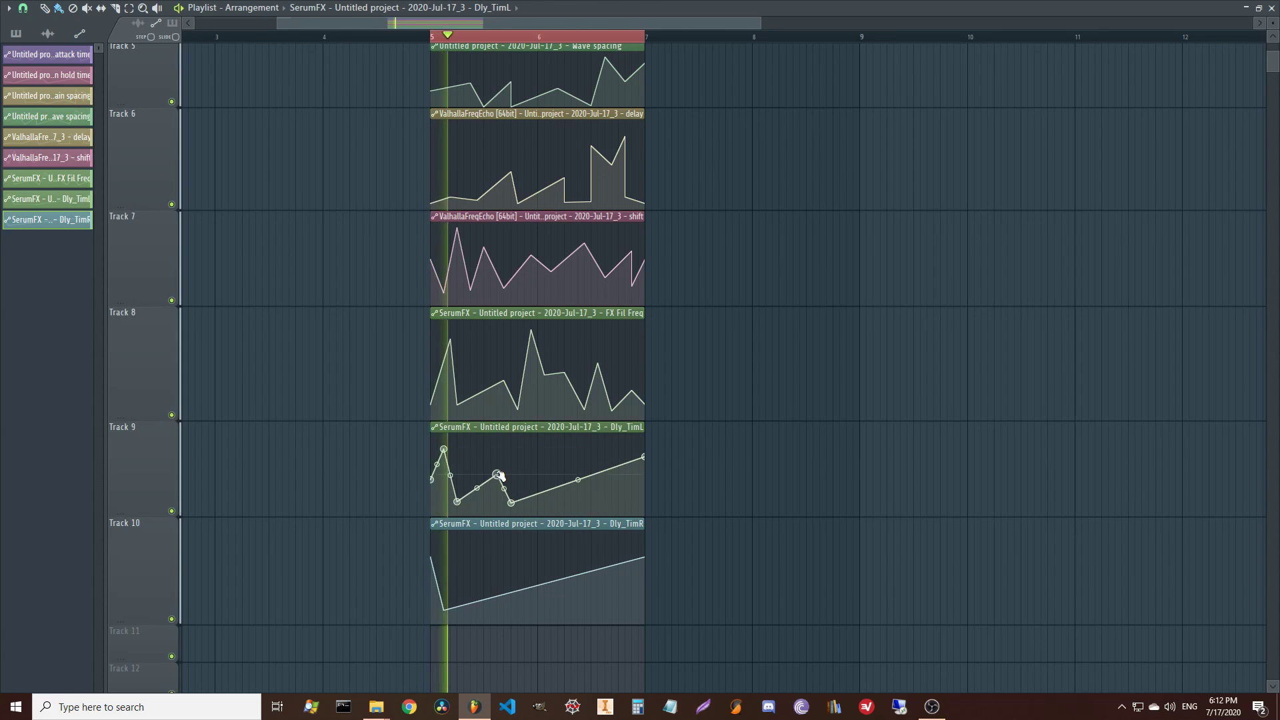
left_click(464, 577)
left_click(490, 607)
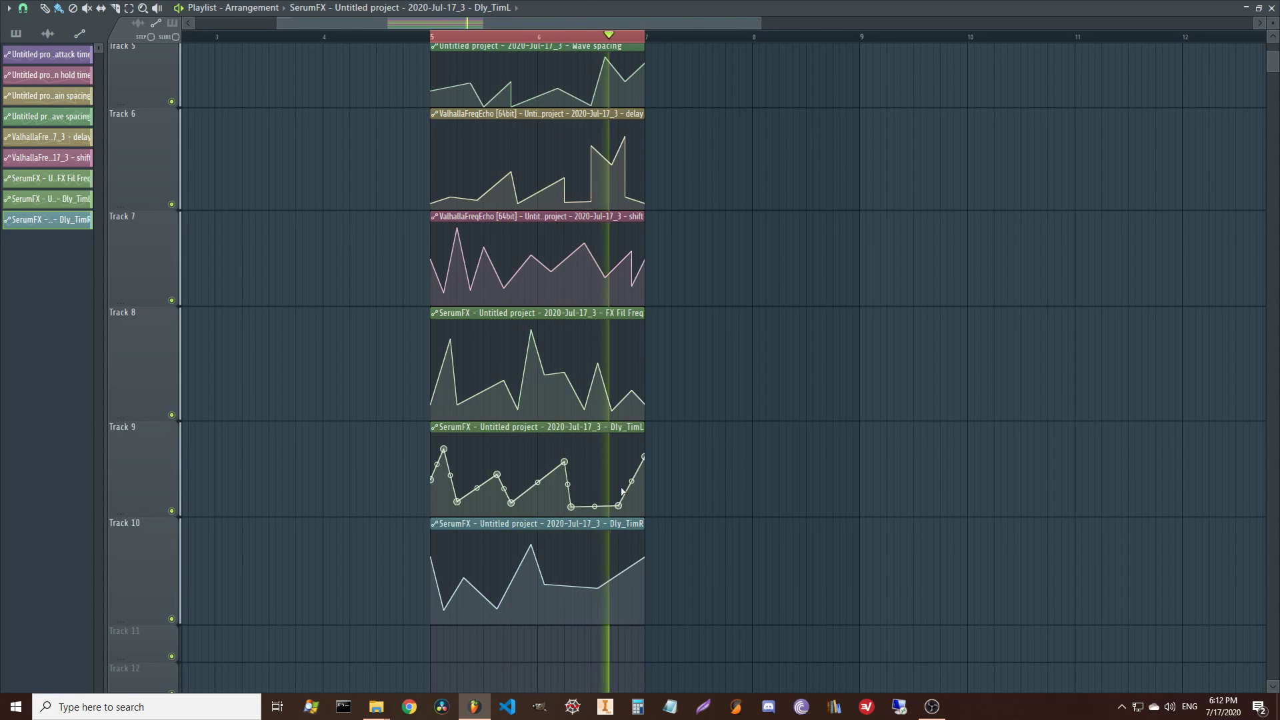
left_click(539, 506)
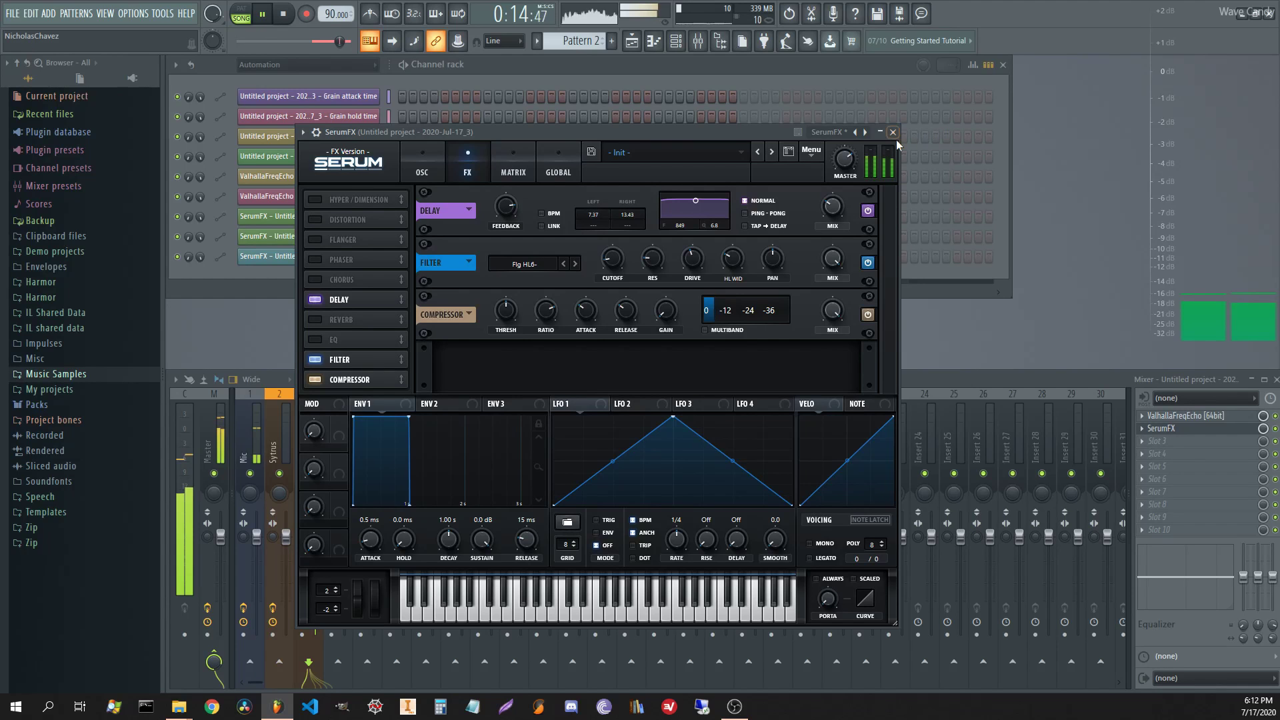
- Stop playback, open Edison on the master track, and clear its old audio in readiness for a new recording
left_click(891, 126)
key("space")
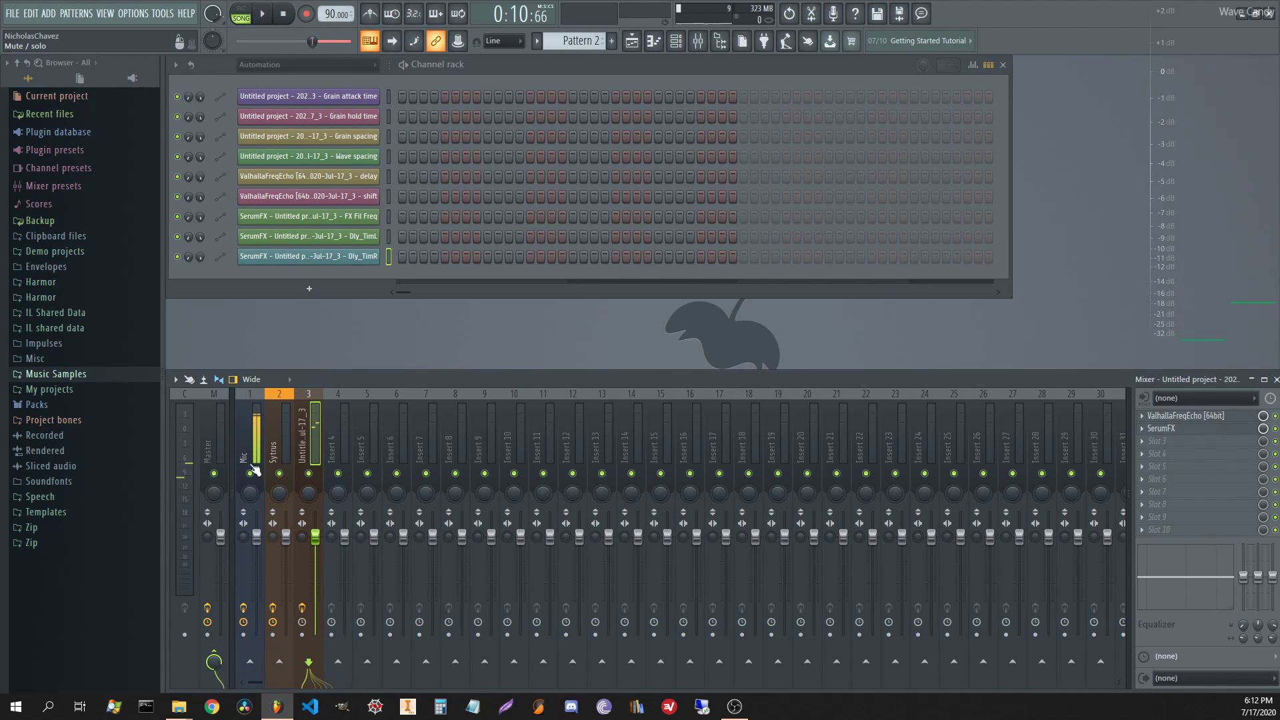
left_click(210, 446)
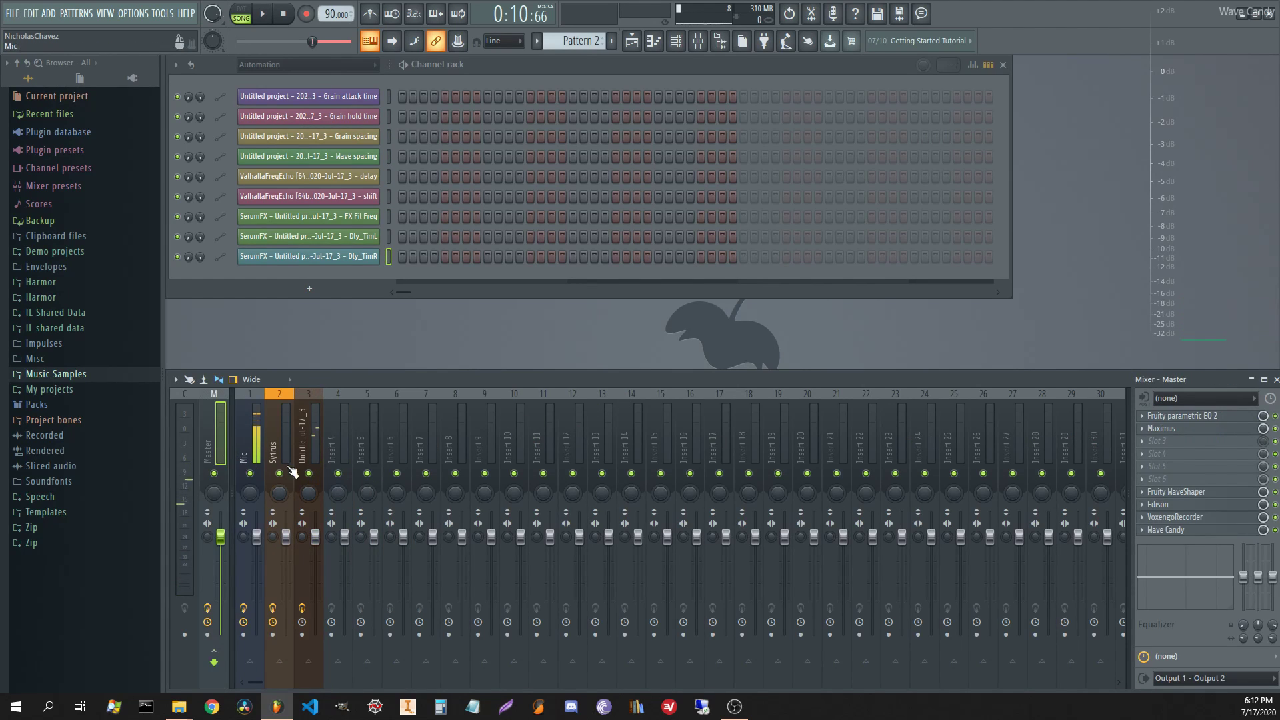
left_click(1190, 507)
key("ctrl+a")
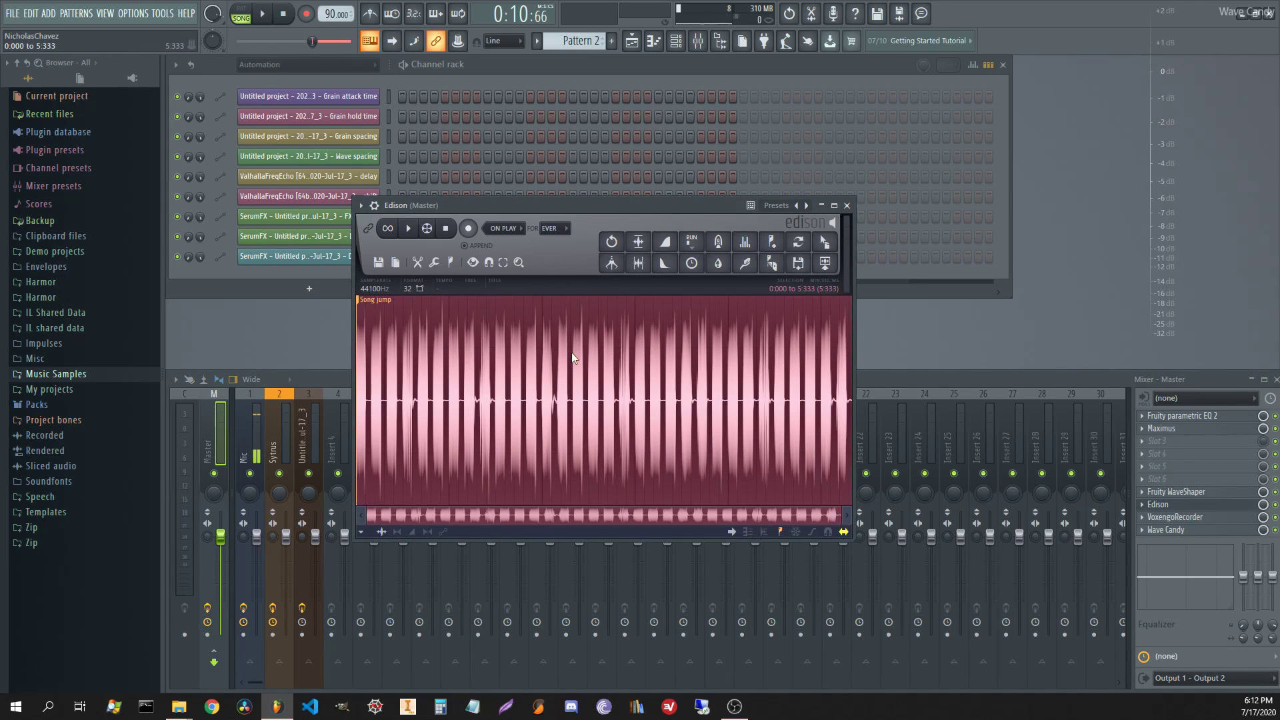
key("Delete")
key("r")
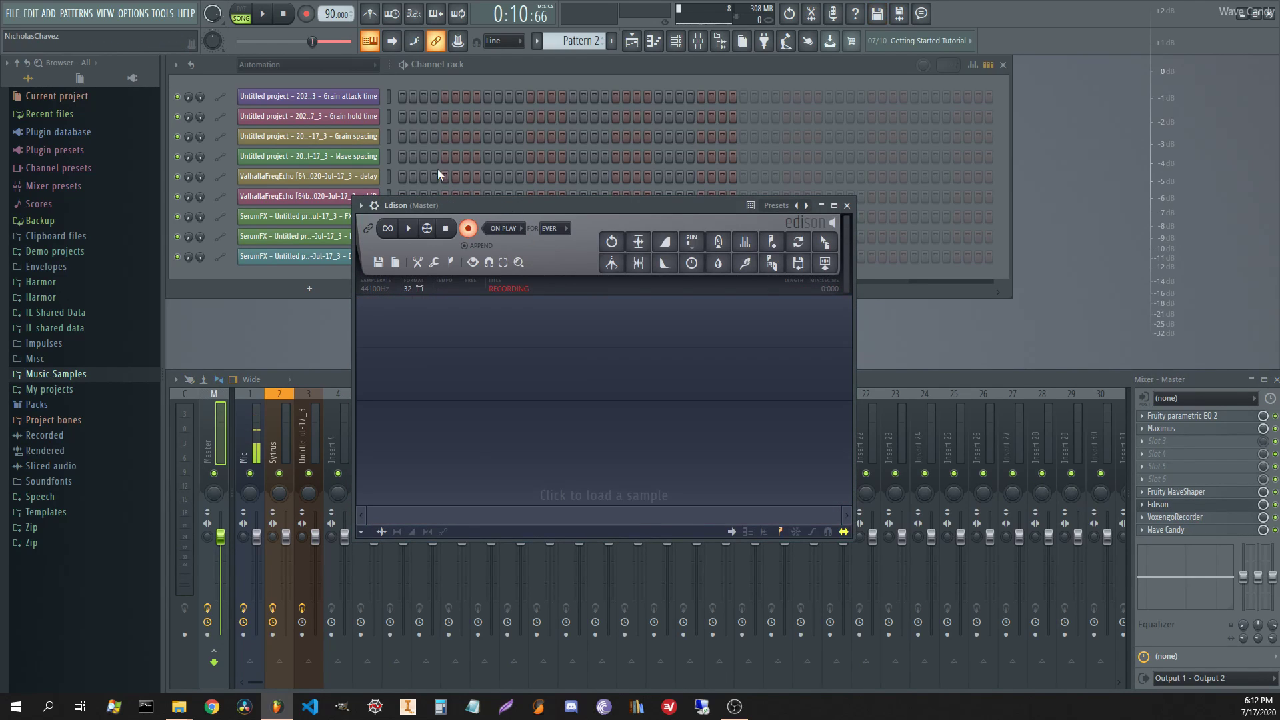
- Record a full pass of the loop into Edison, and clean it up by deleting the repeated tail and normalizing
left_click(264, 14)
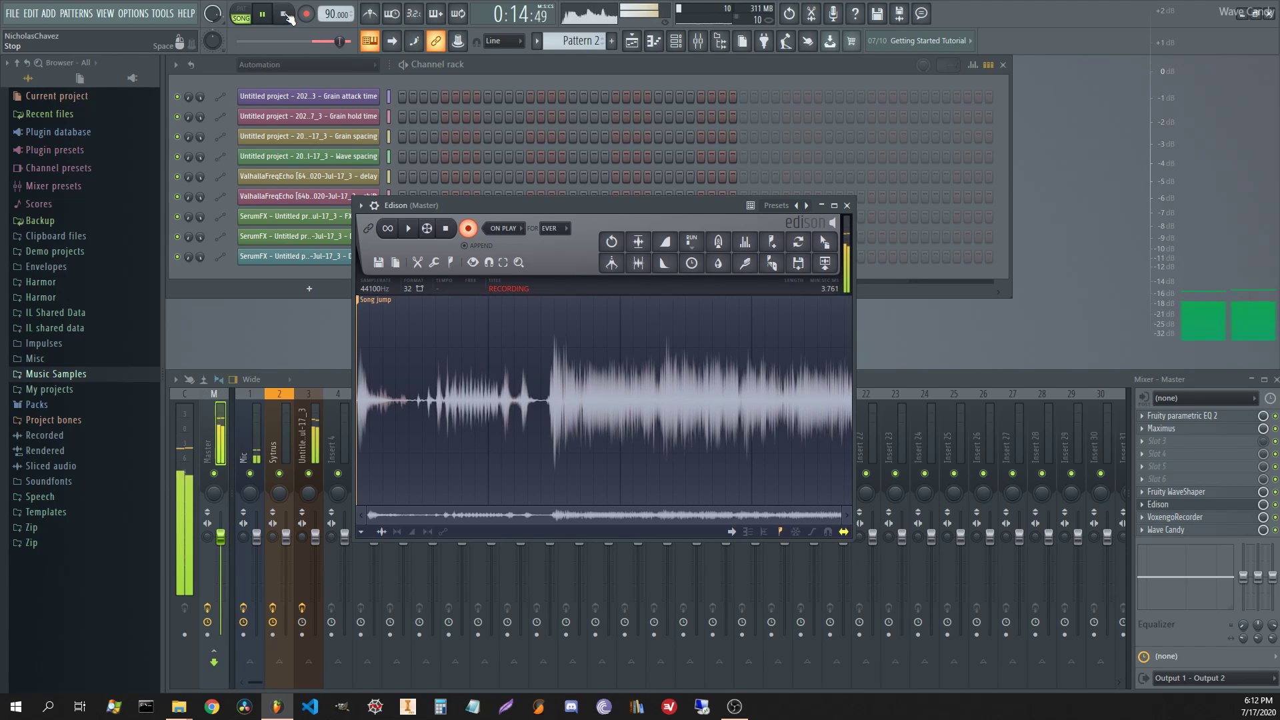
left_click(283, 15)
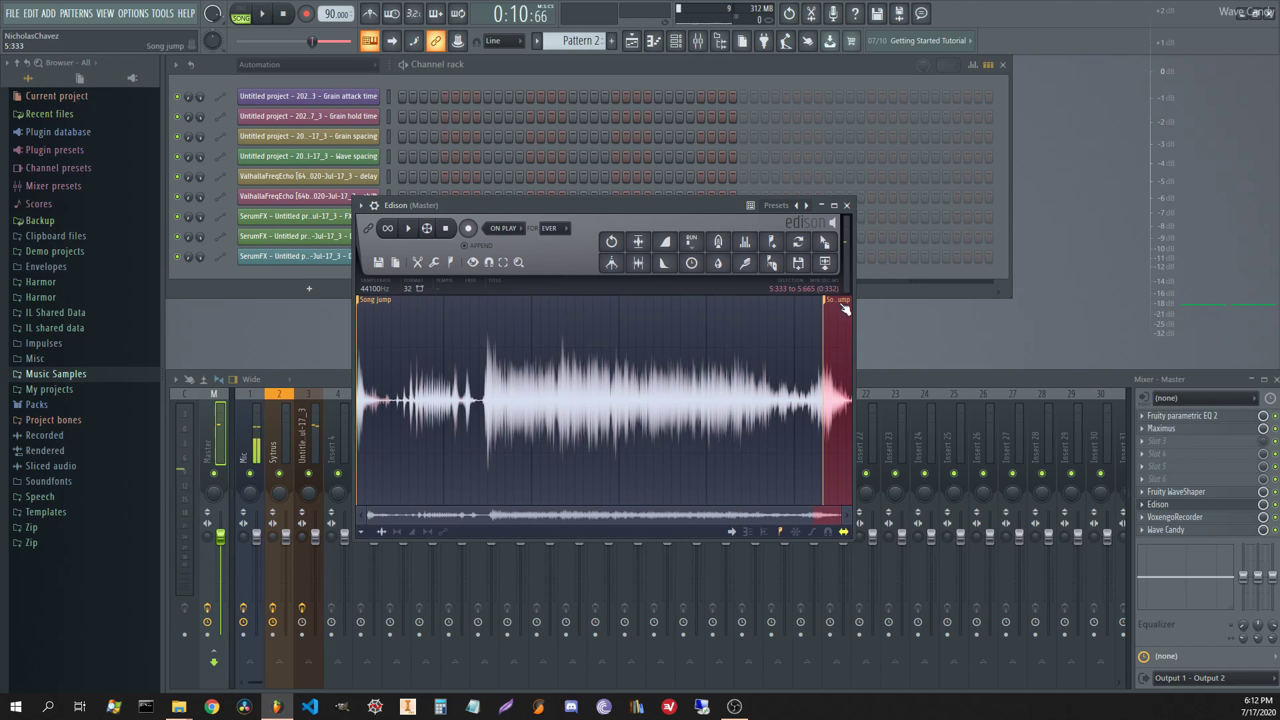
key("Delete")
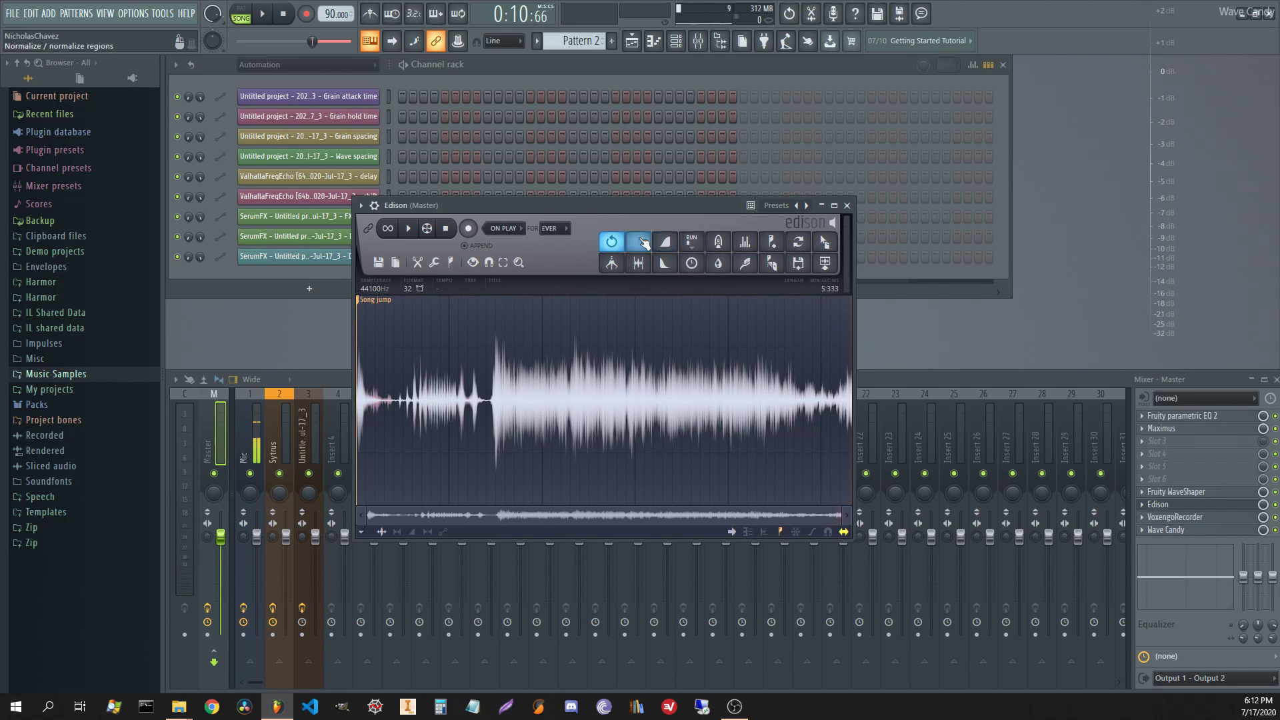
left_click(639, 242)
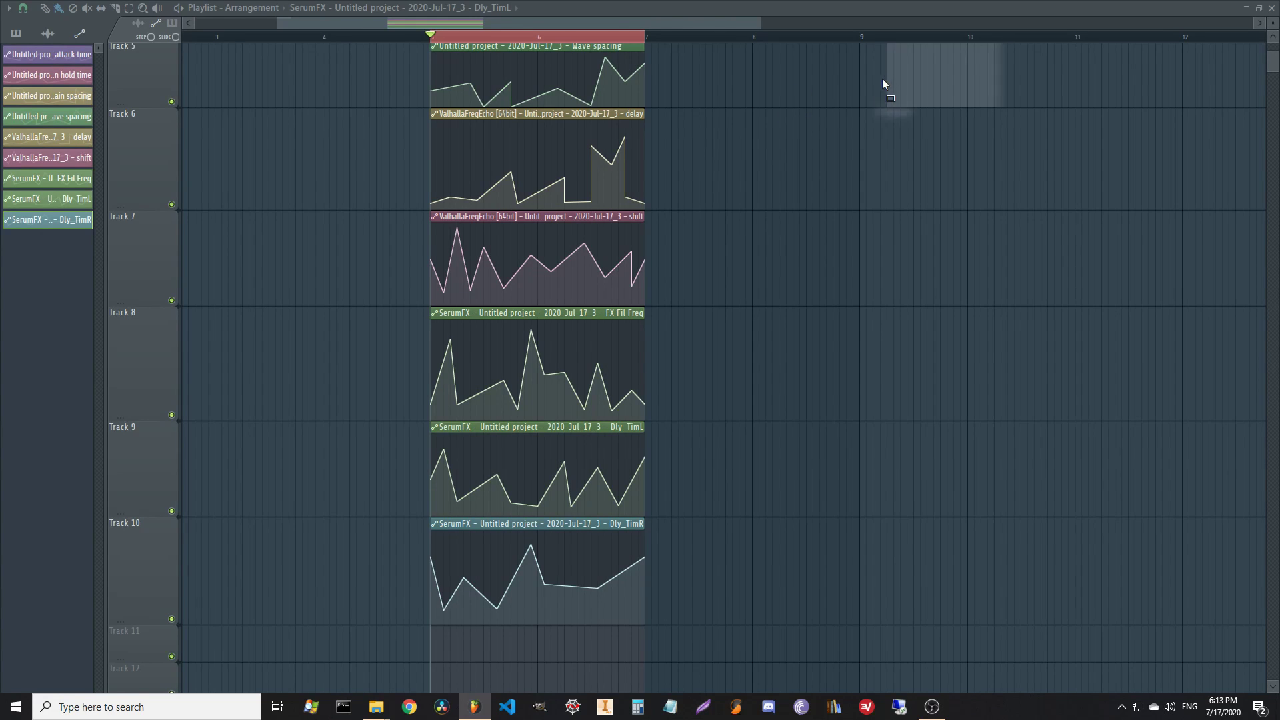
- Place the Edison recording in the playlist at bar 9, set the song position there and close Edison
left_click_drag(882, 78, 867, 50)
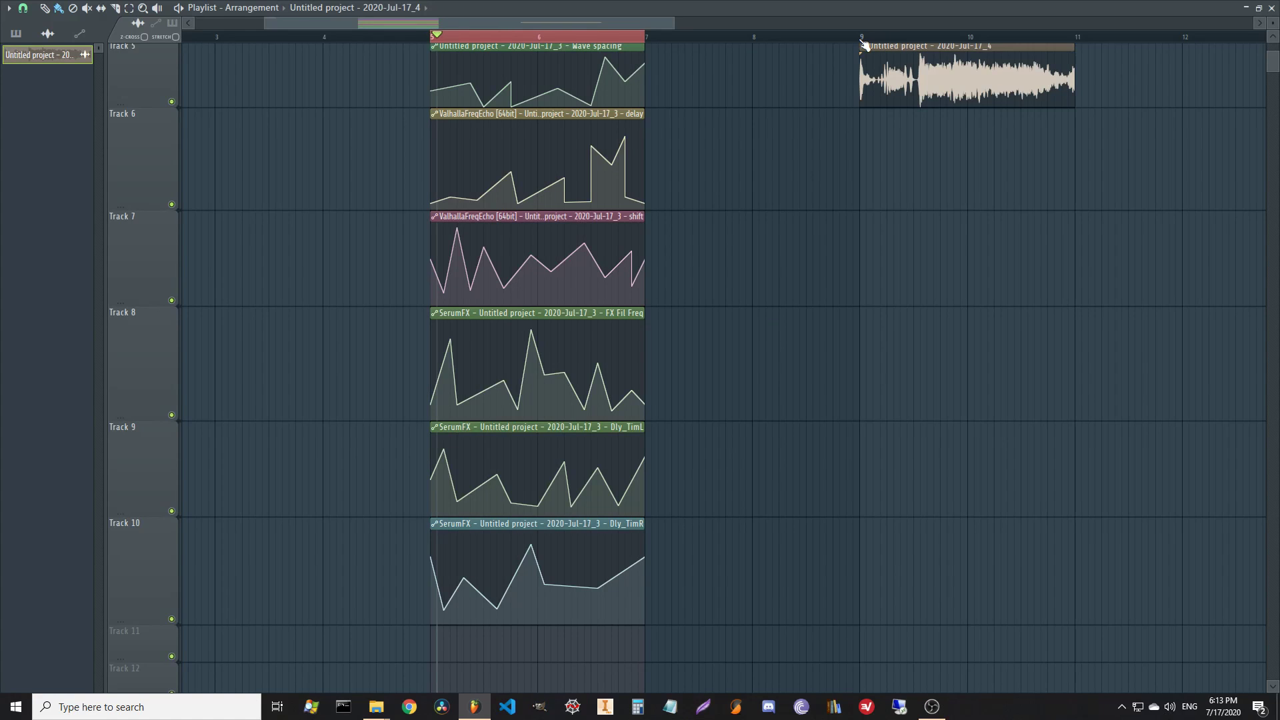
left_click(867, 39)
left_click_drag(928, 167, 856, 560)
left_click_drag(764, 326, 763, 98)
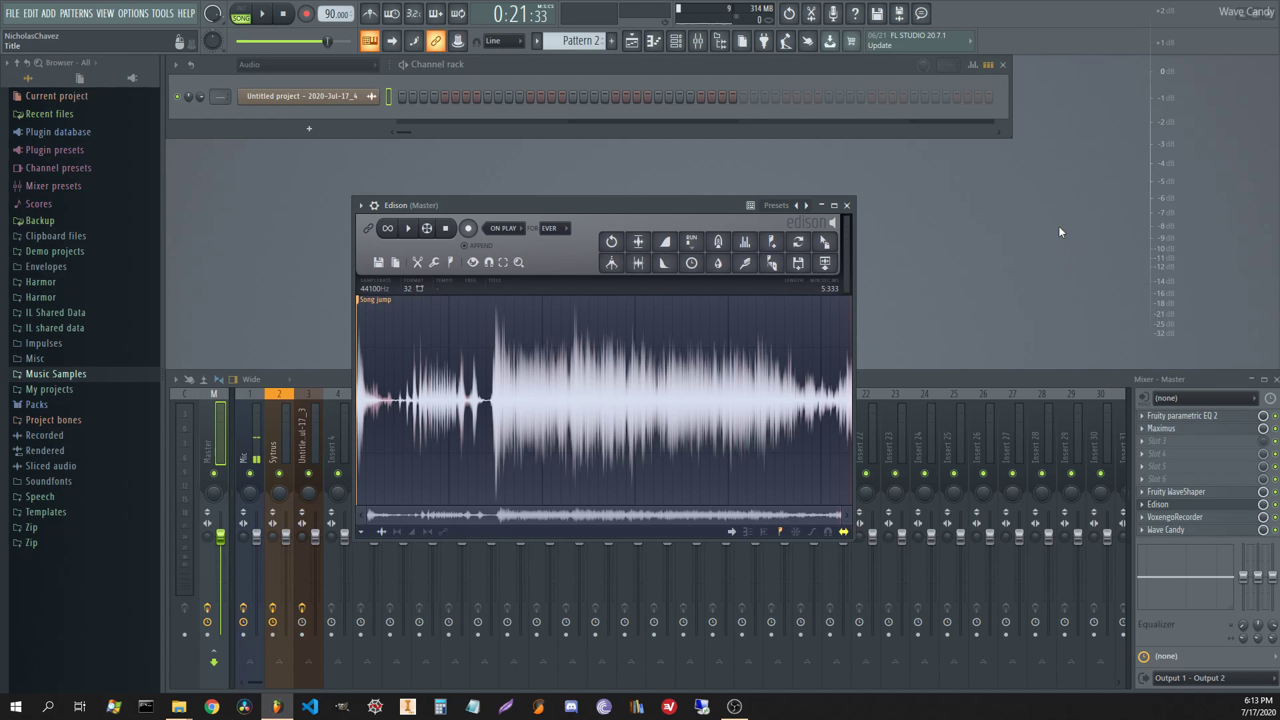
left_click(848, 206)
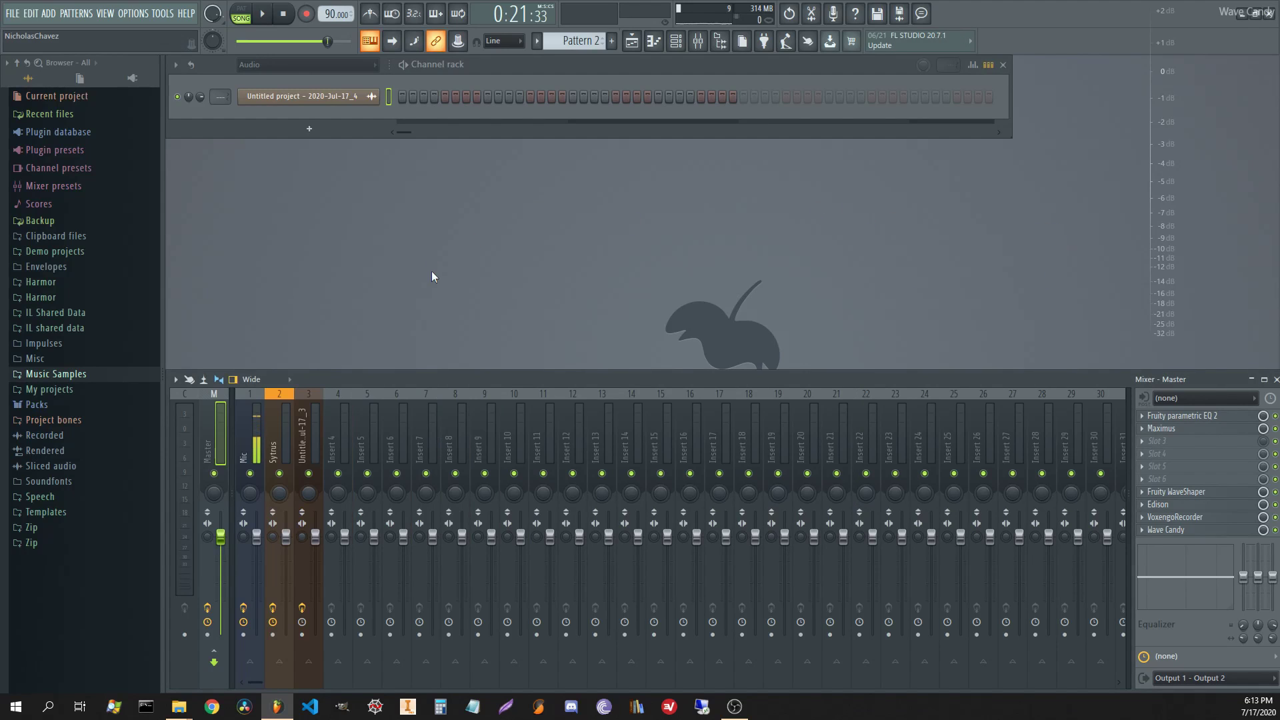
- Route the new audio clip to mixer insert 4 and add Gross Beat there with the Glitch Farm preset
left_click(341, 442)
key("ctrl+l")
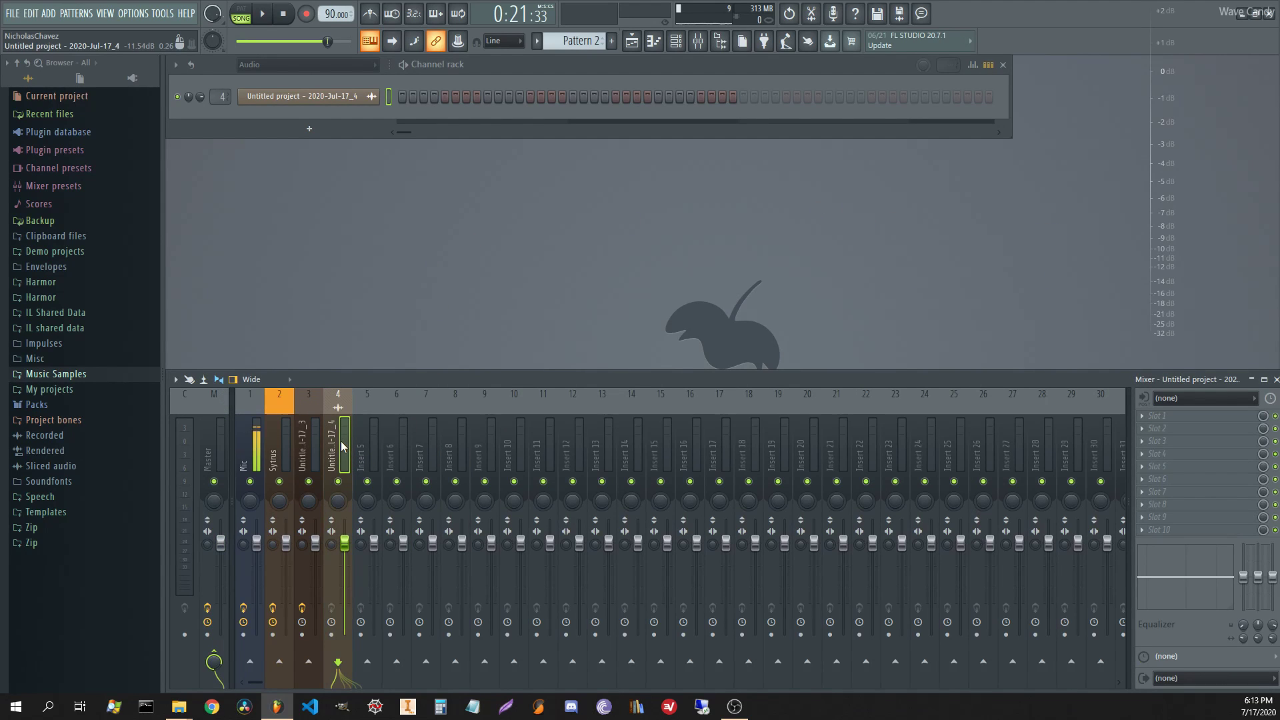
left_click(1174, 417)
mouse_move(1157, 393)
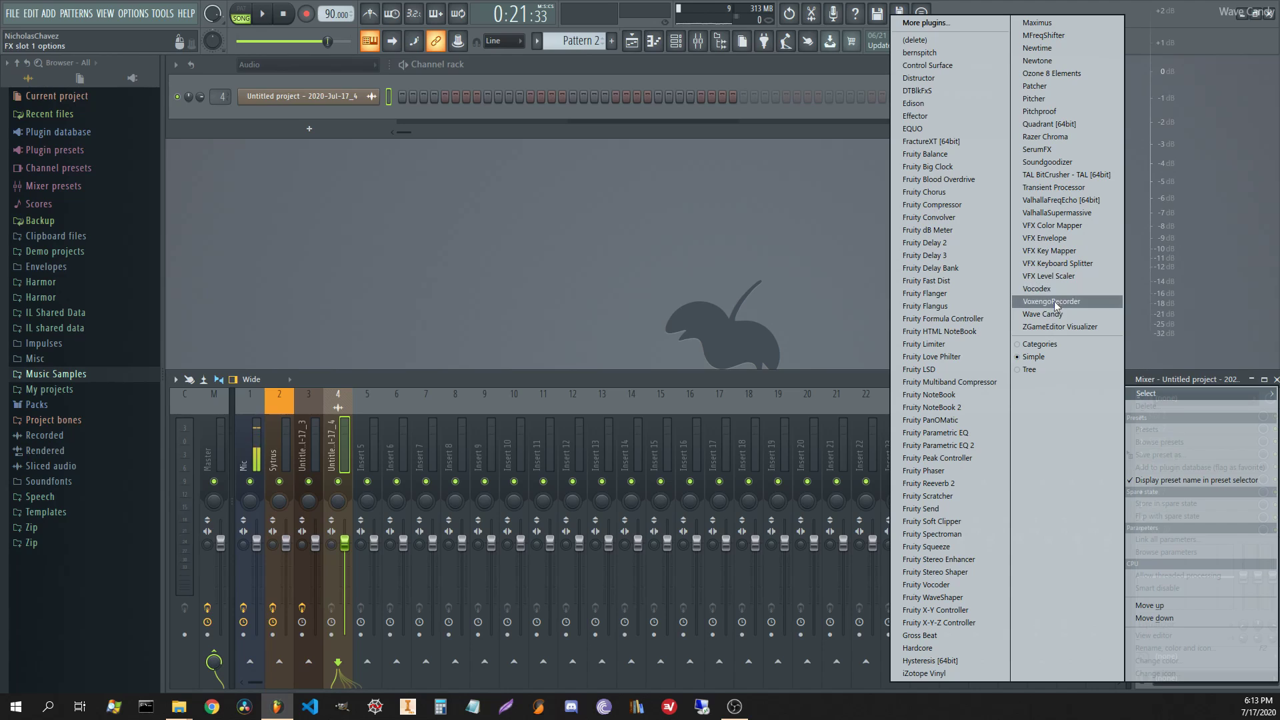
left_click(920, 636)
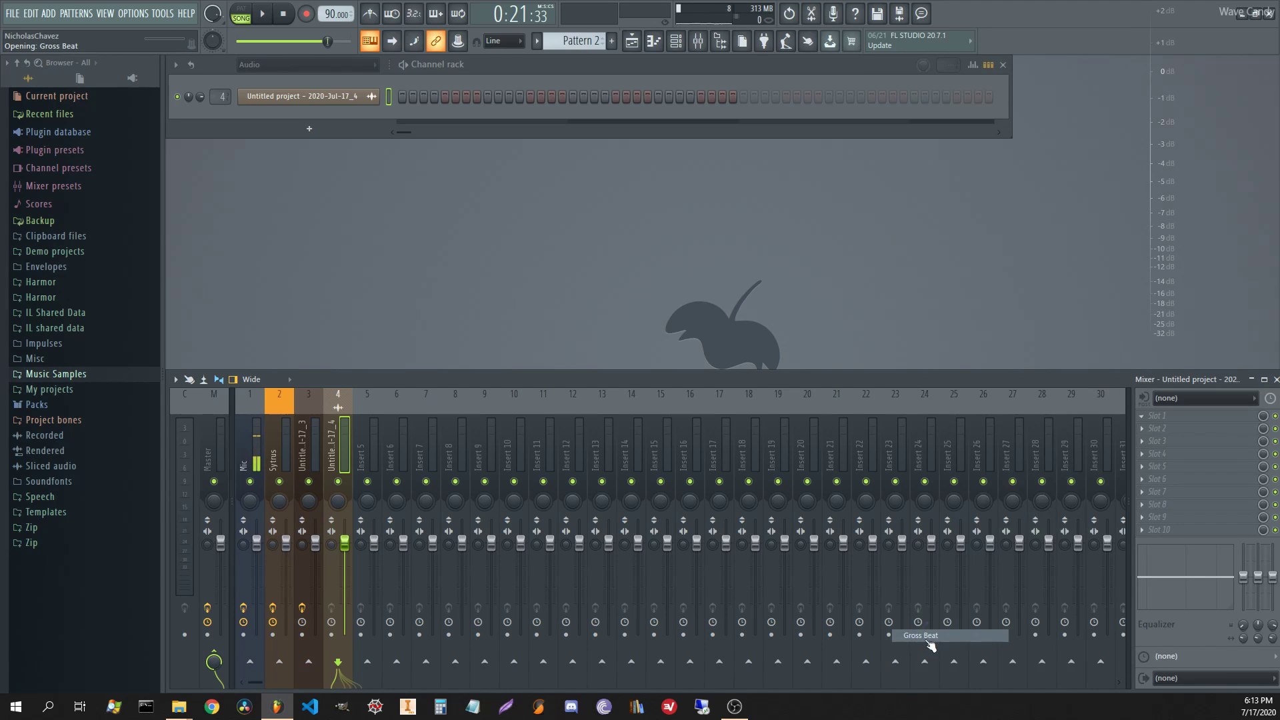
left_click(682, 160)
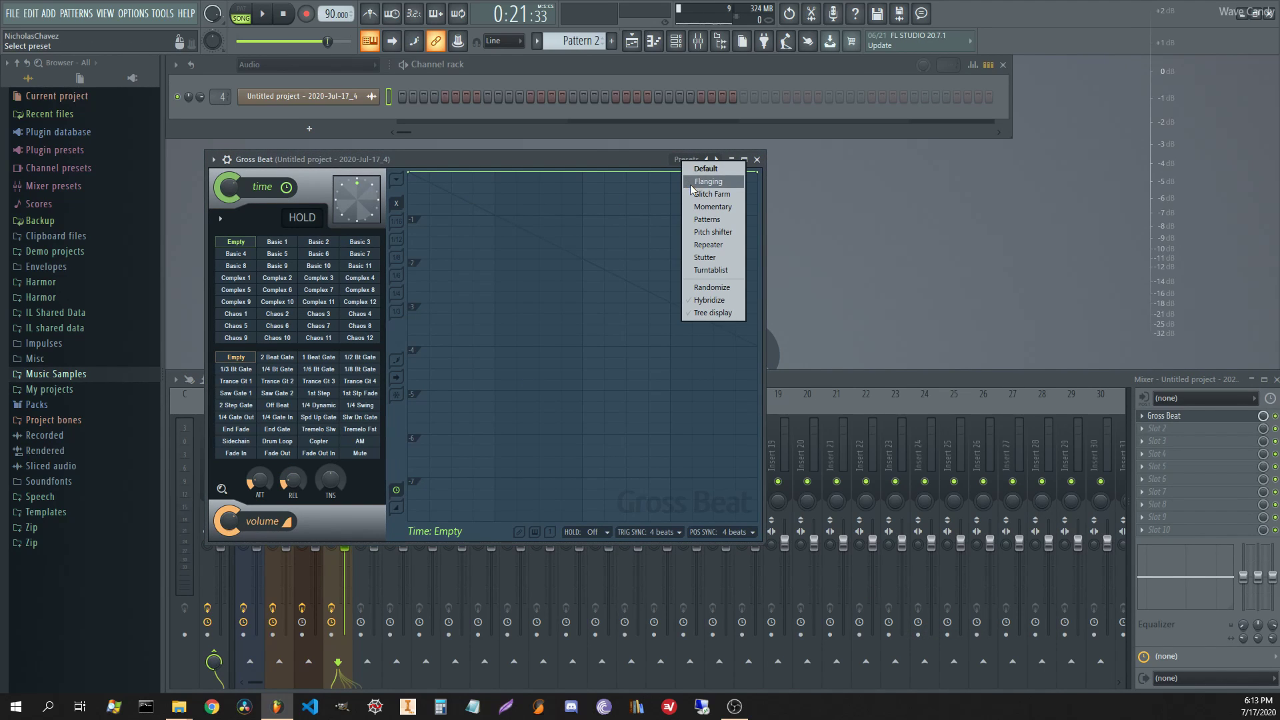
left_click(711, 194)
- Examine the time curves stored in various slots of the Glitch Farm preset
left_click(241, 243)
left_click(274, 254)
left_click(274, 266)
left_click(240, 290)
left_click(255, 302)
left_click(289, 290)
left_click(327, 289)
left_click(327, 327)
left_click(360, 338)
left_click(278, 290)
left_click(240, 244)
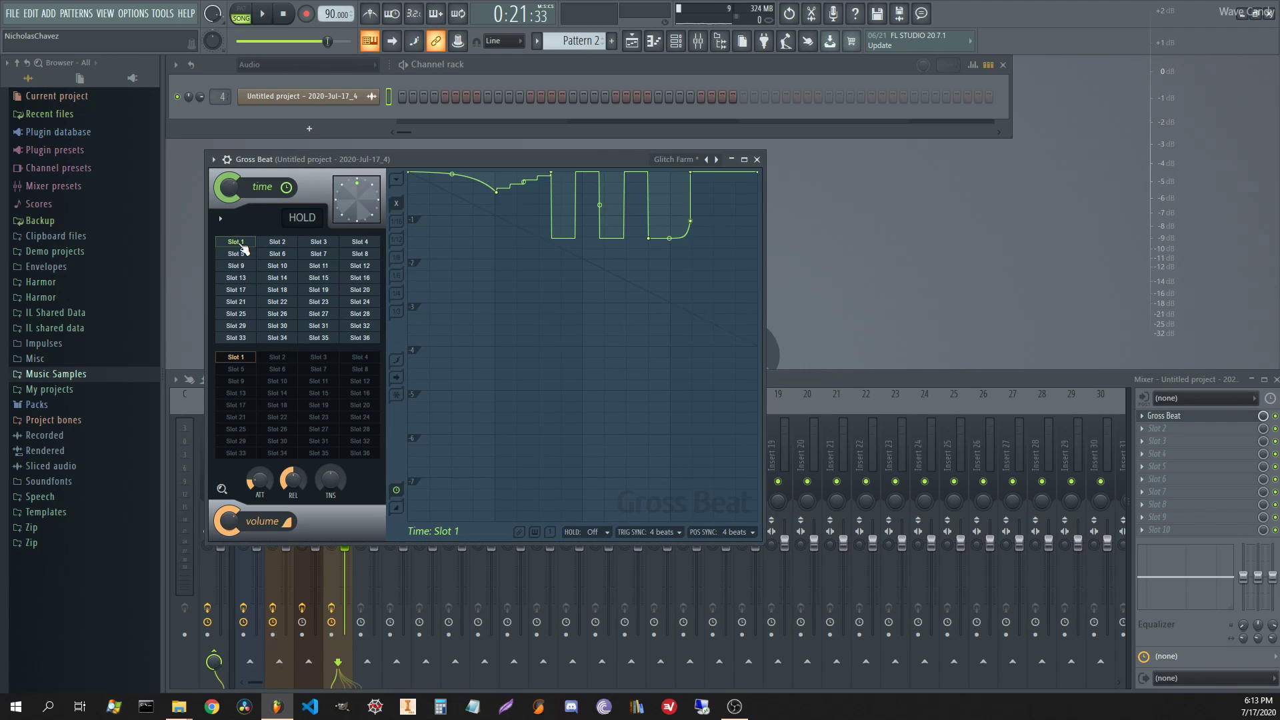
left_click(277, 254)
left_click(293, 266)
left_click(310, 278)
left_click(321, 255)
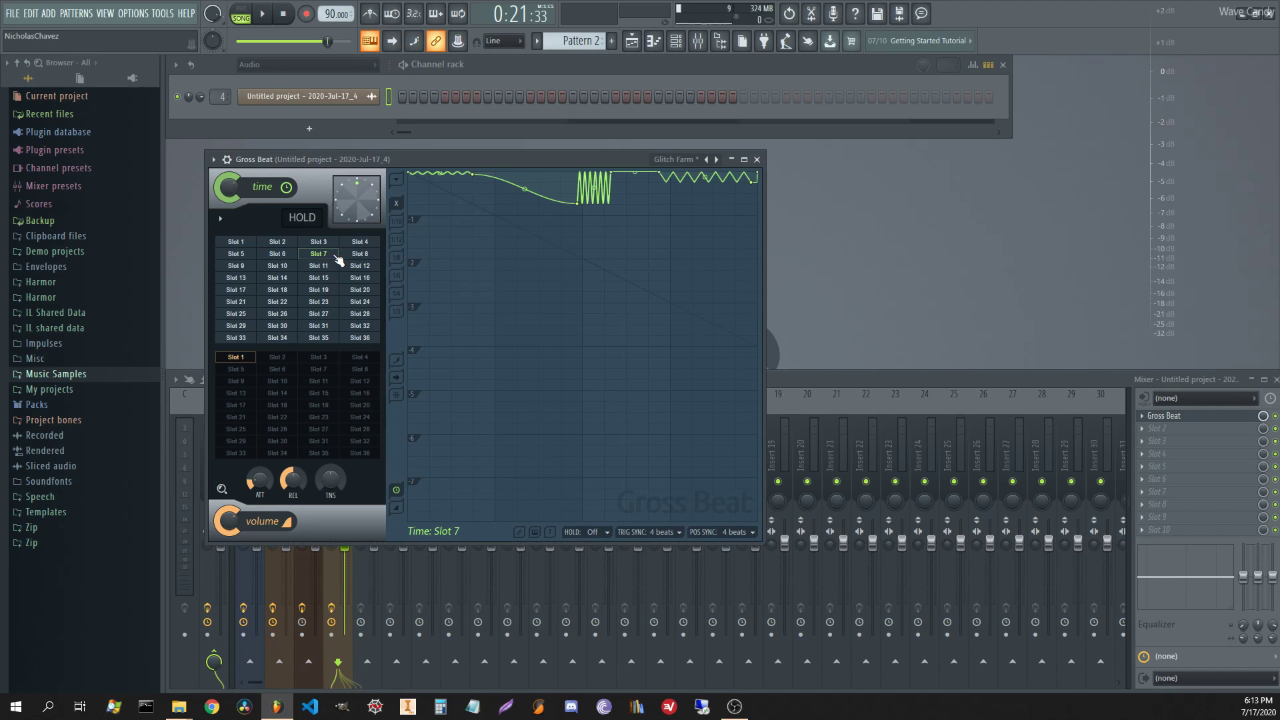
right_click(303, 278)
left_click(333, 397)
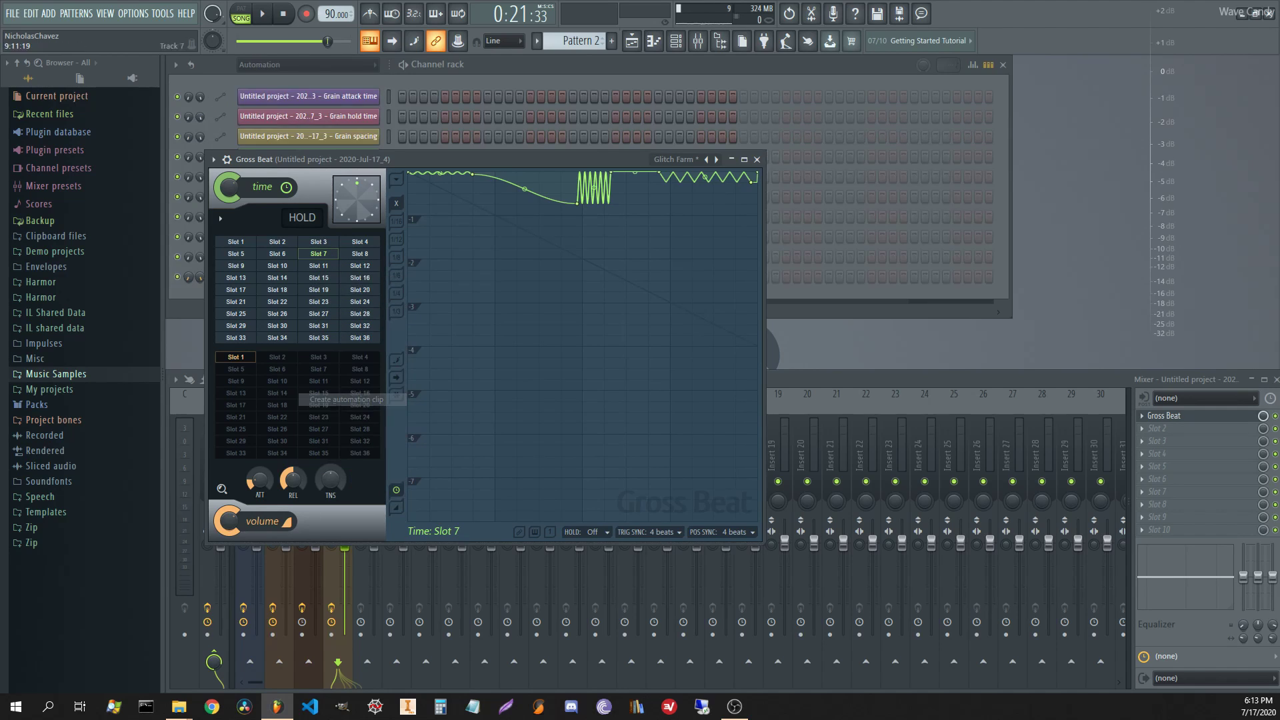
scroll(818, 503, "down", 3)
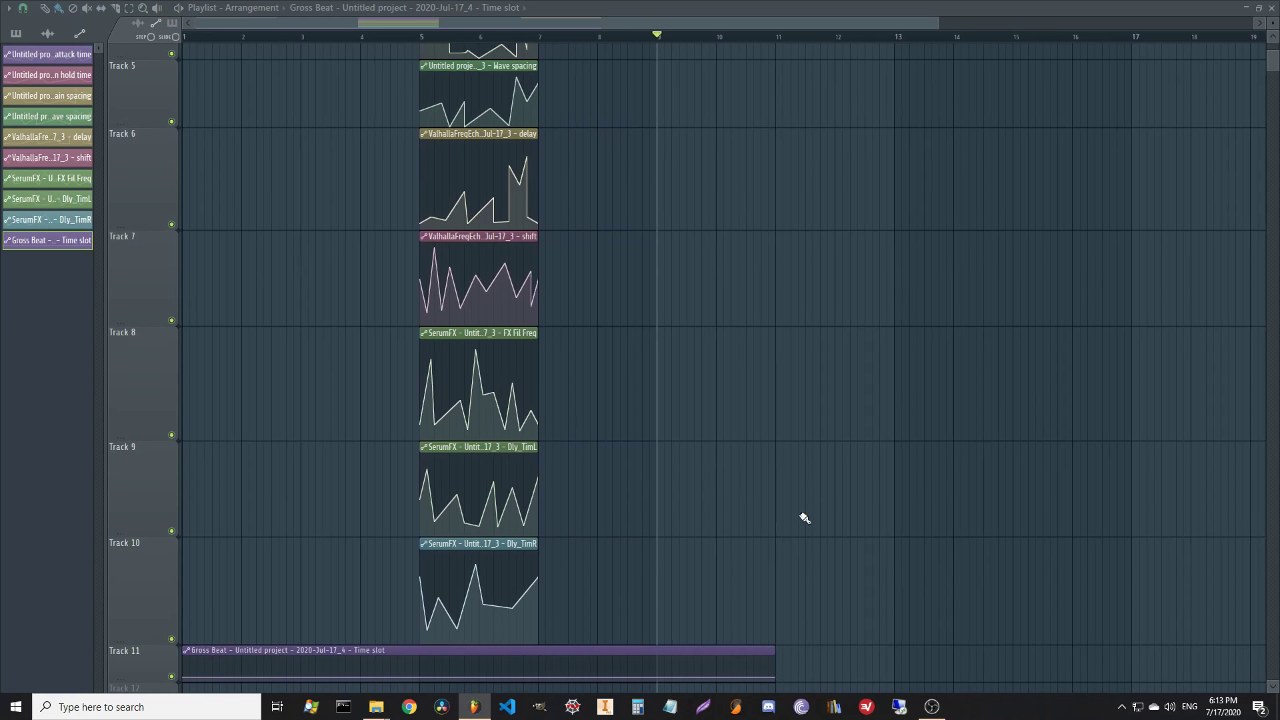
- Select bars 9 to 11 in the playlist, create an automation clip there for Gross Beat's time slot, and enlarge Track 2
scroll(668, 154, "up", 4)
left_click_drag(659, 35, 776, 51)
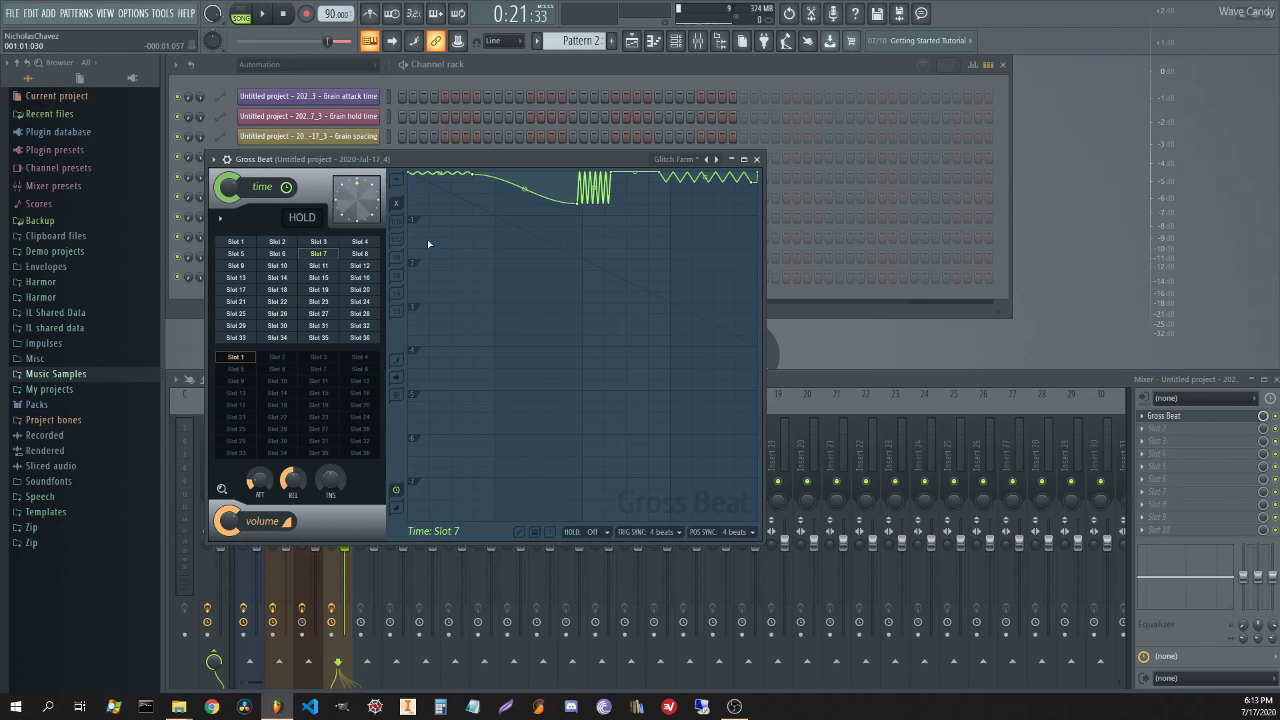
right_click(302, 279)
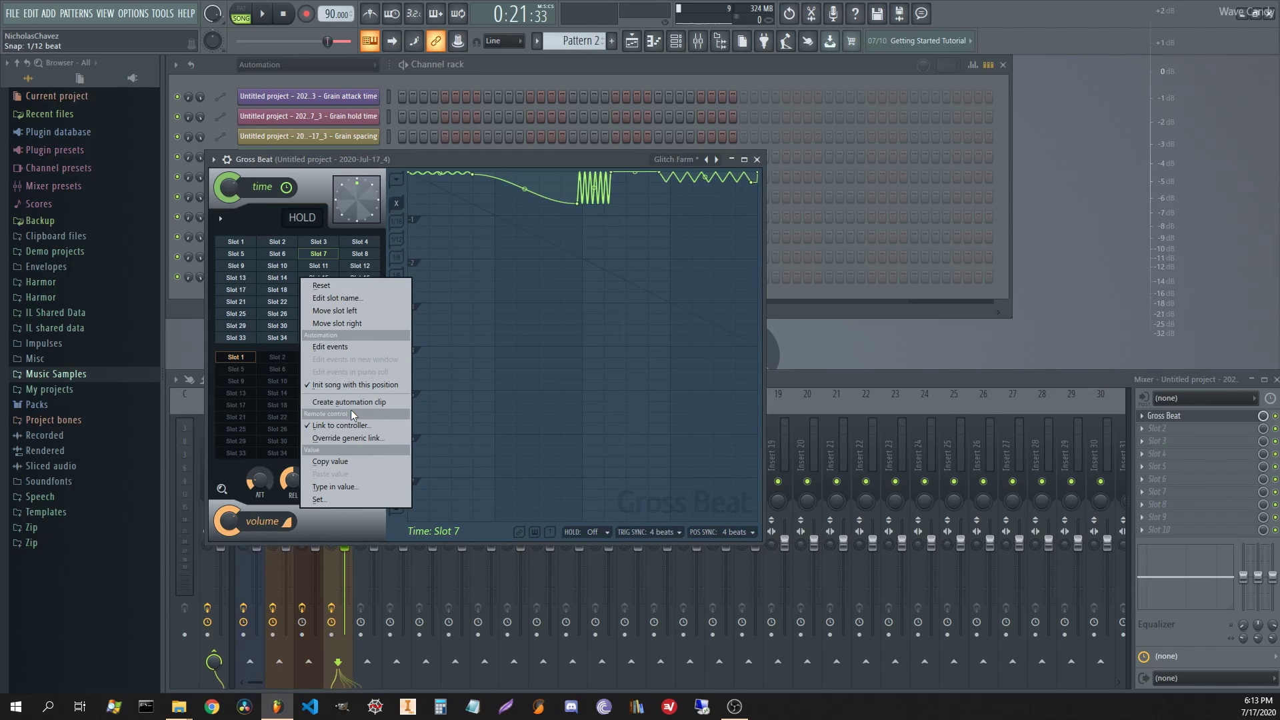
left_click(351, 404)
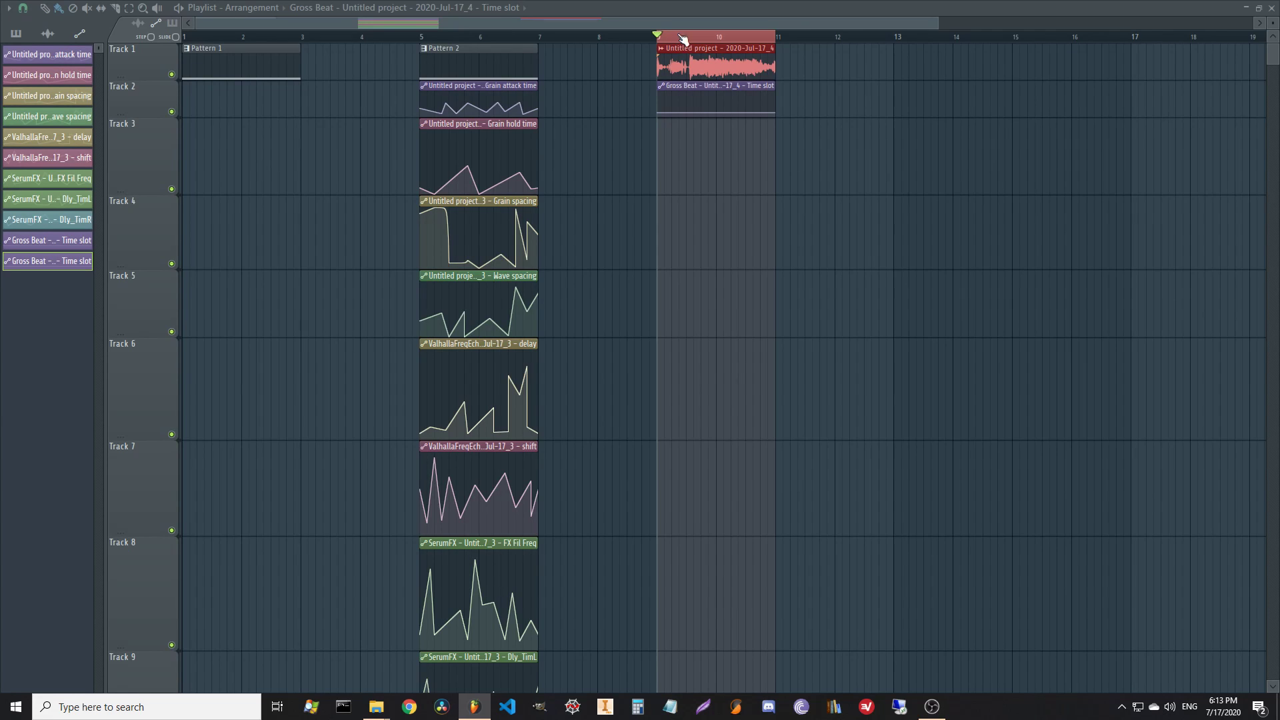
scroll(698, 41, "up", 5)
scroll(698, 42, "up", 1)
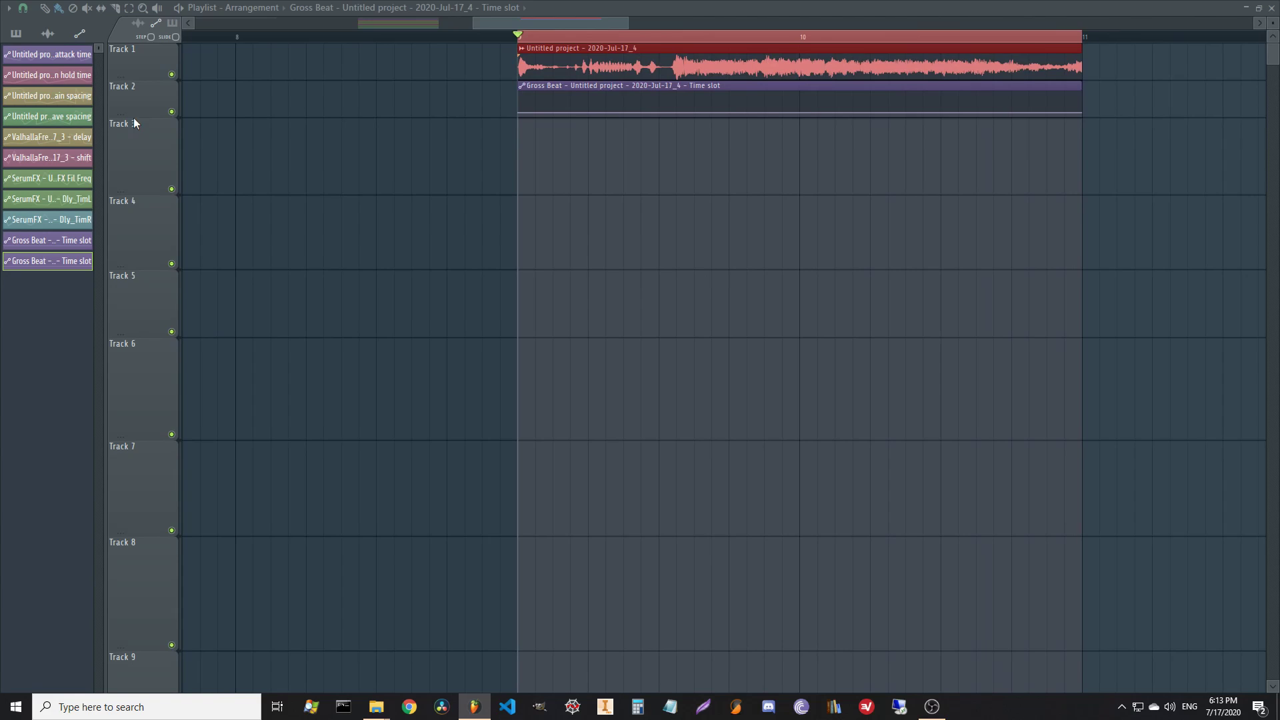
scroll(134, 120, "up", 3)
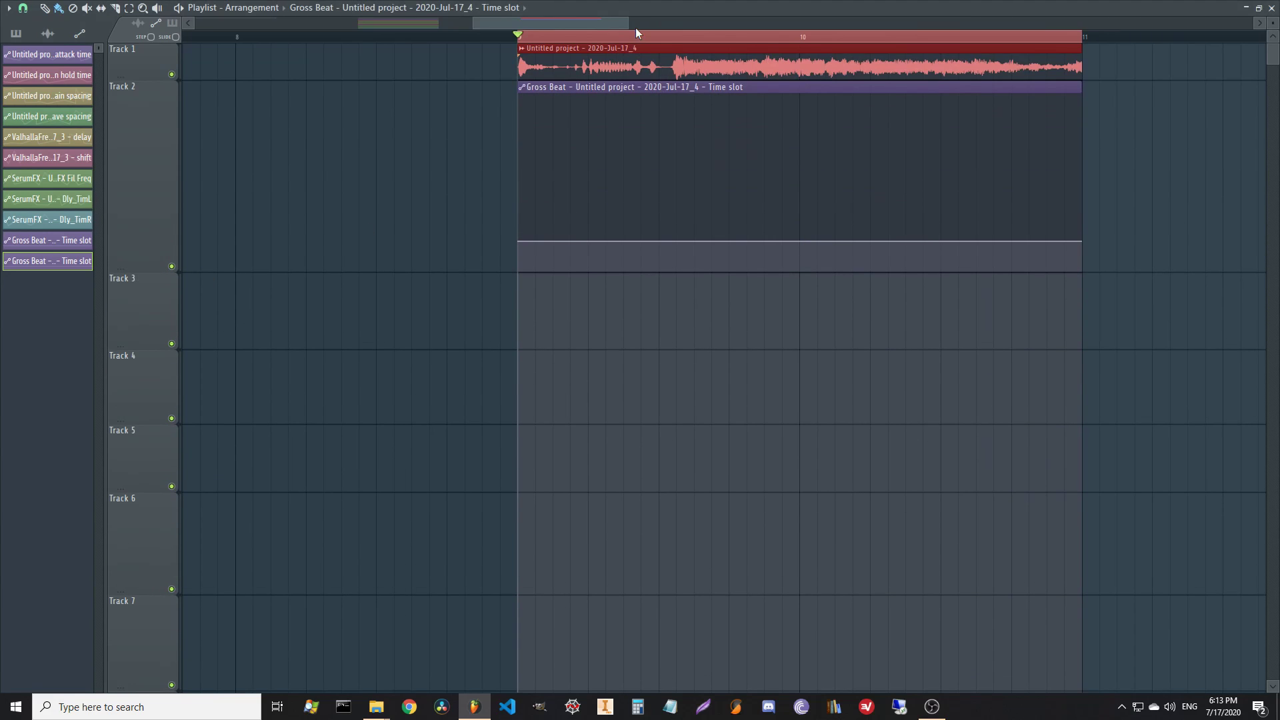
- Raise the start point of the Gross Beat time slot automation, add a low point at bar 10, and preview the loop
scroll(649, 45, "down", 3)
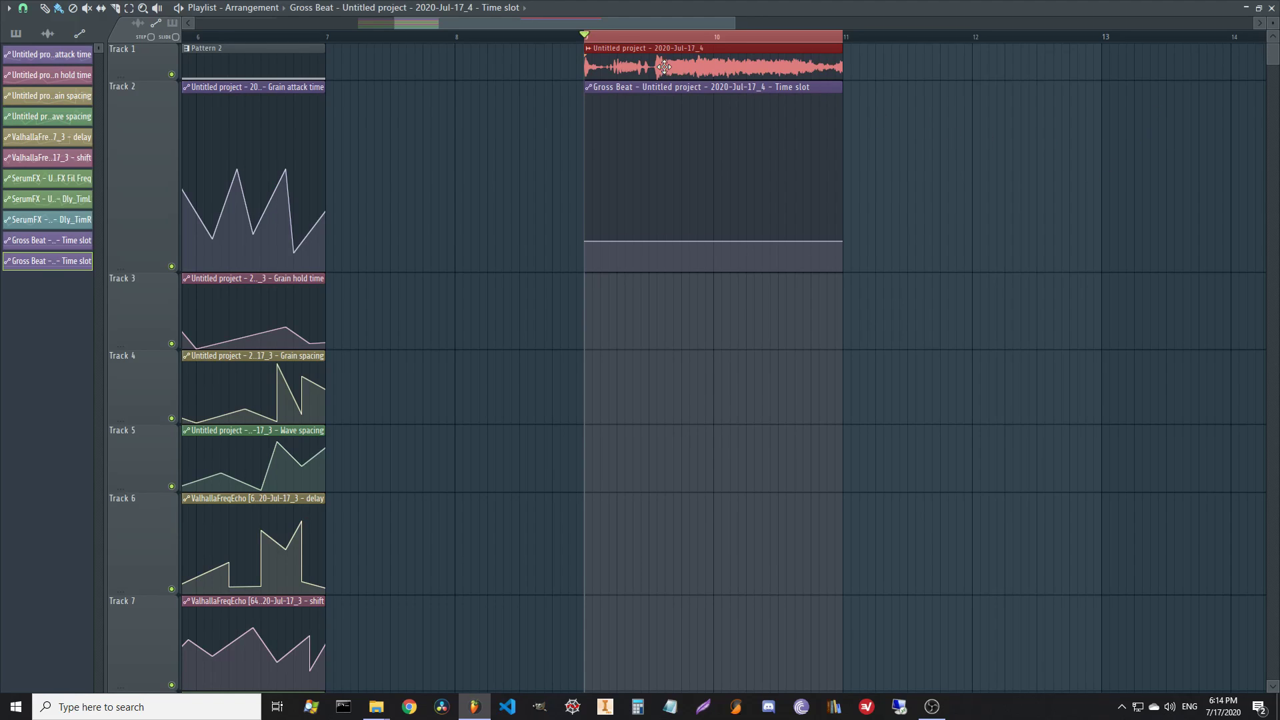
scroll(615, 43, "up", 2)
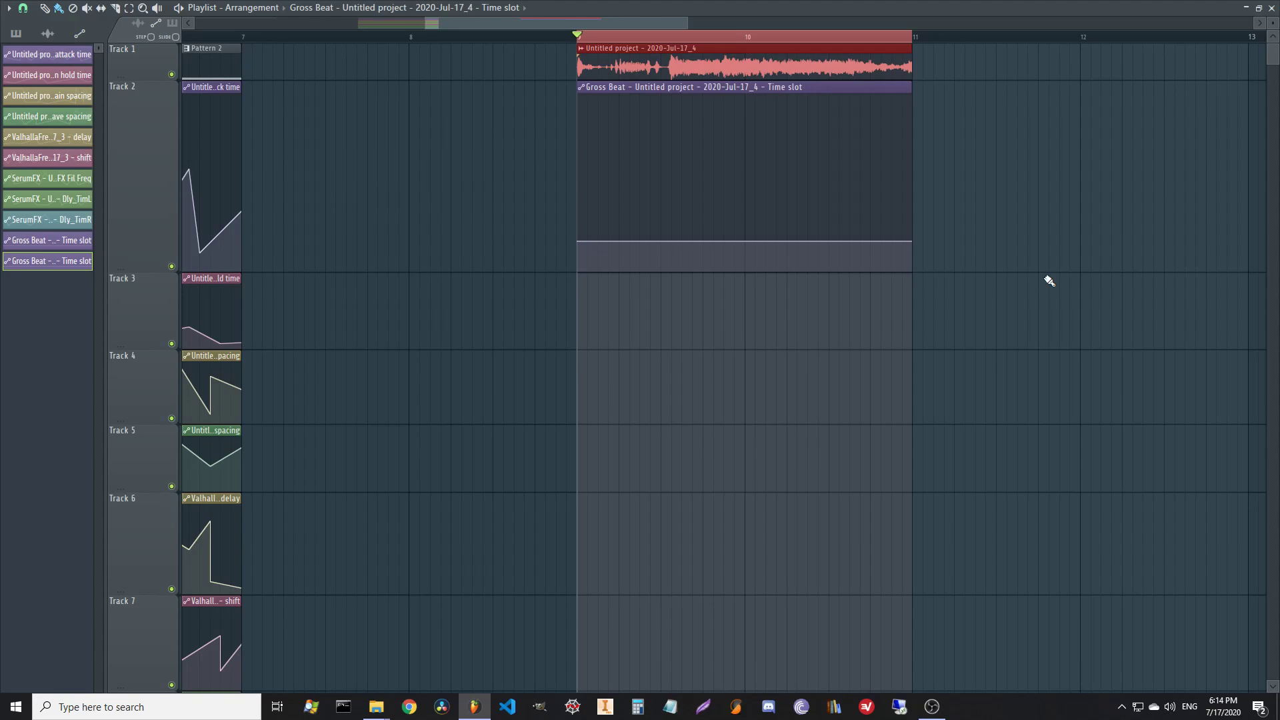
left_click_drag(579, 244, 579, 134)
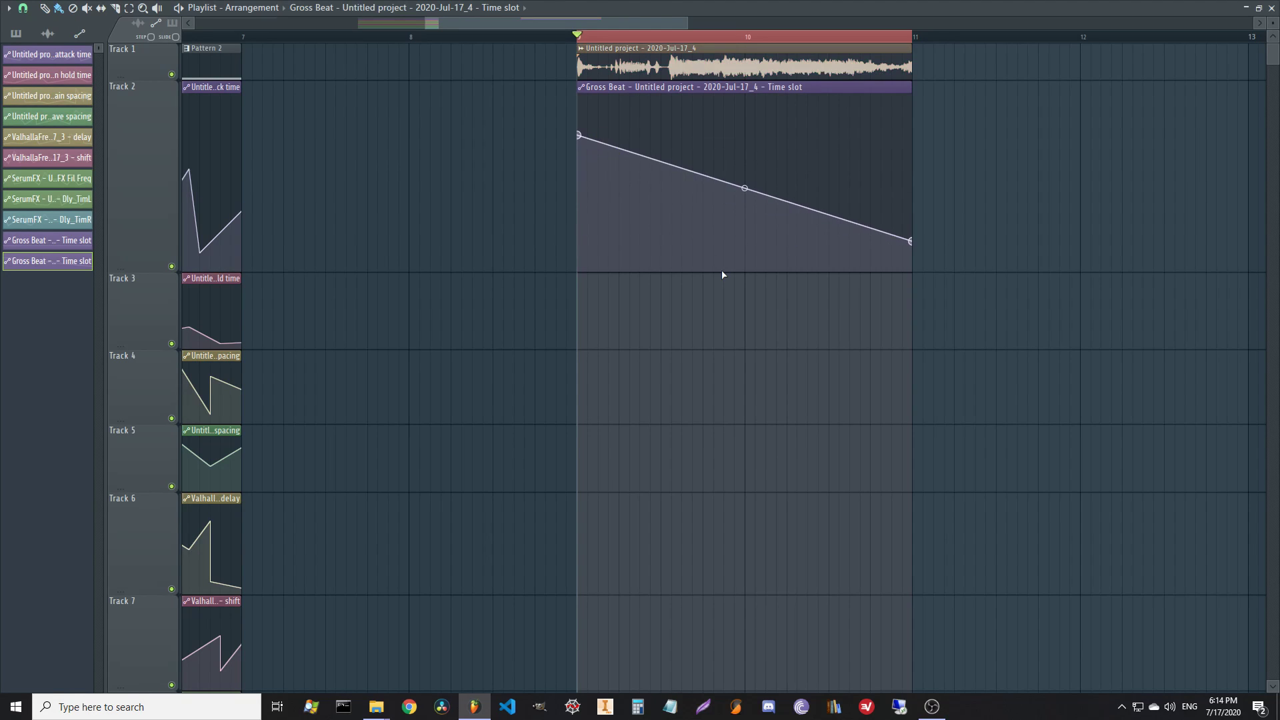
right_click(754, 249)
left_click_drag(755, 249, 745, 238)
key("space")
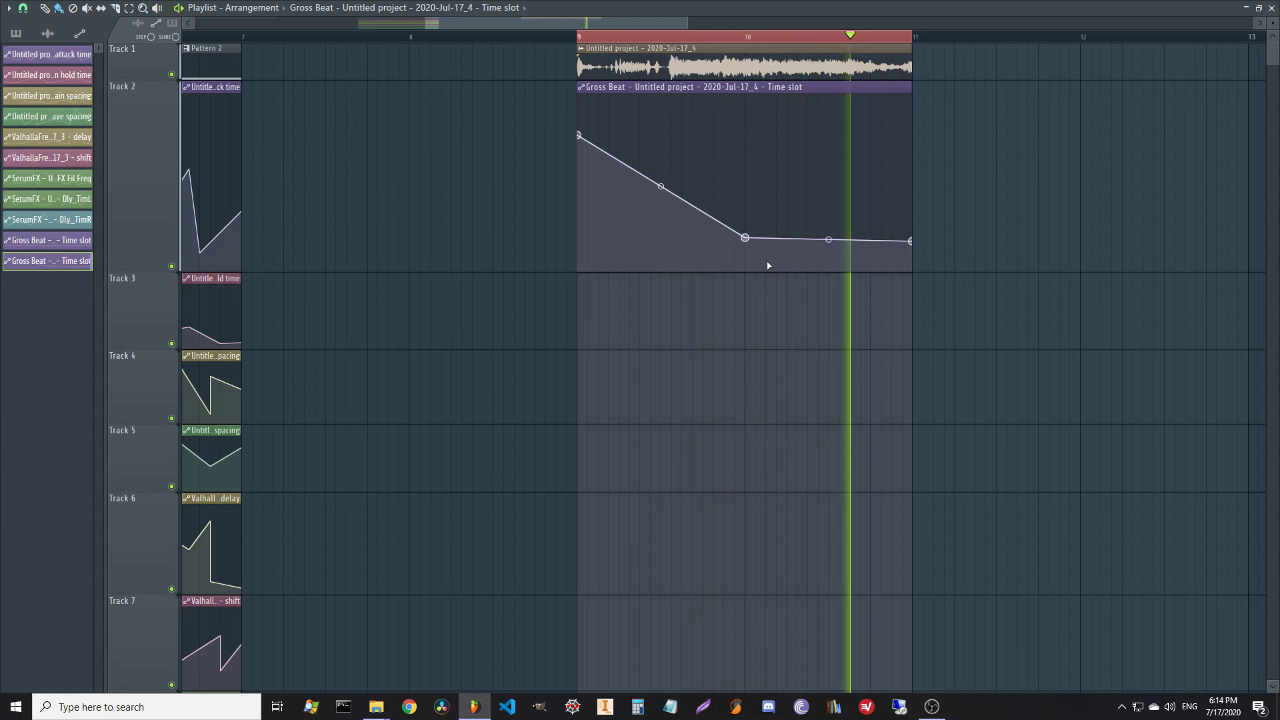
key("space")
- Raise the bar 10 point of the time slot automation close to the maximum and preview the loop
left_click_drag(745, 238, 745, 103)
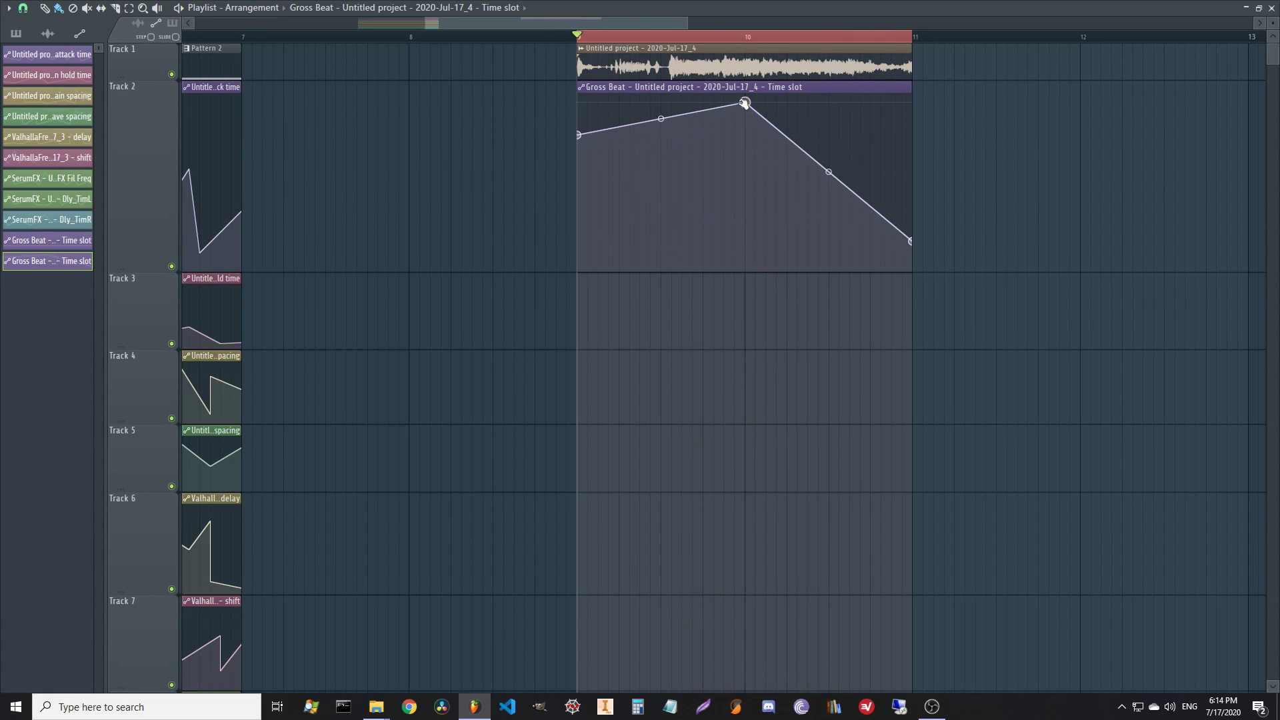
key("space")
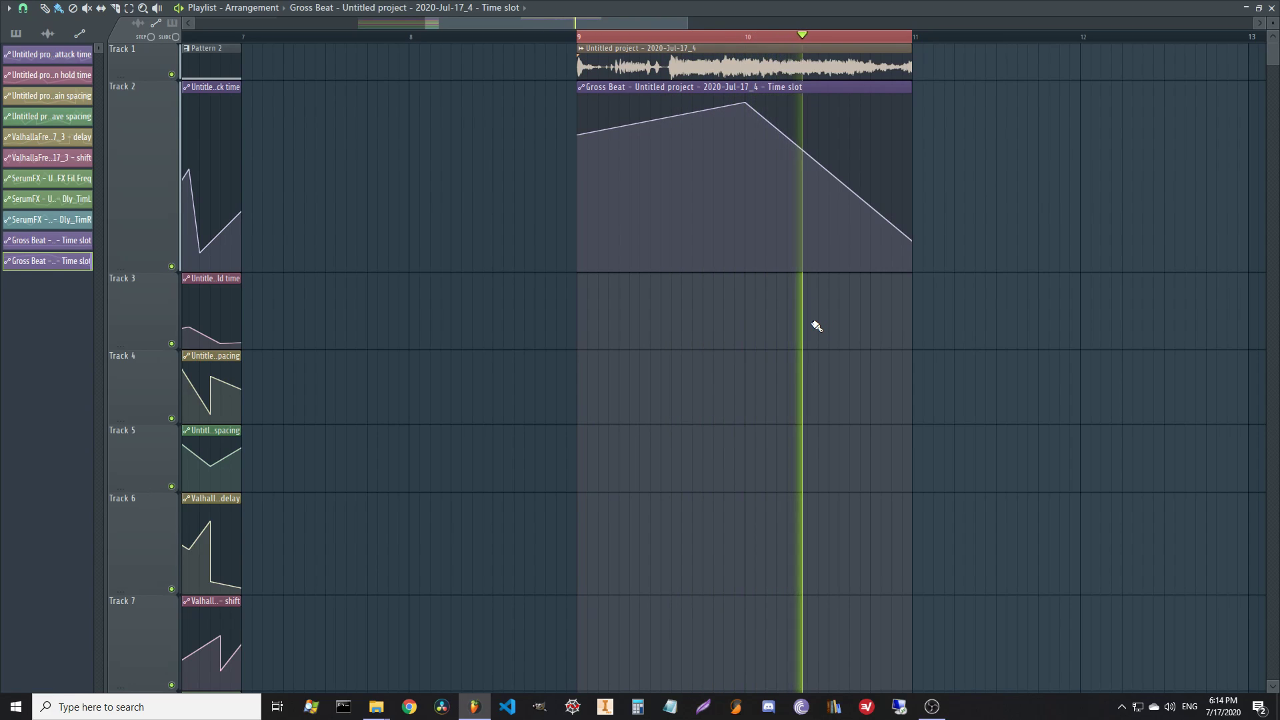
key("space")
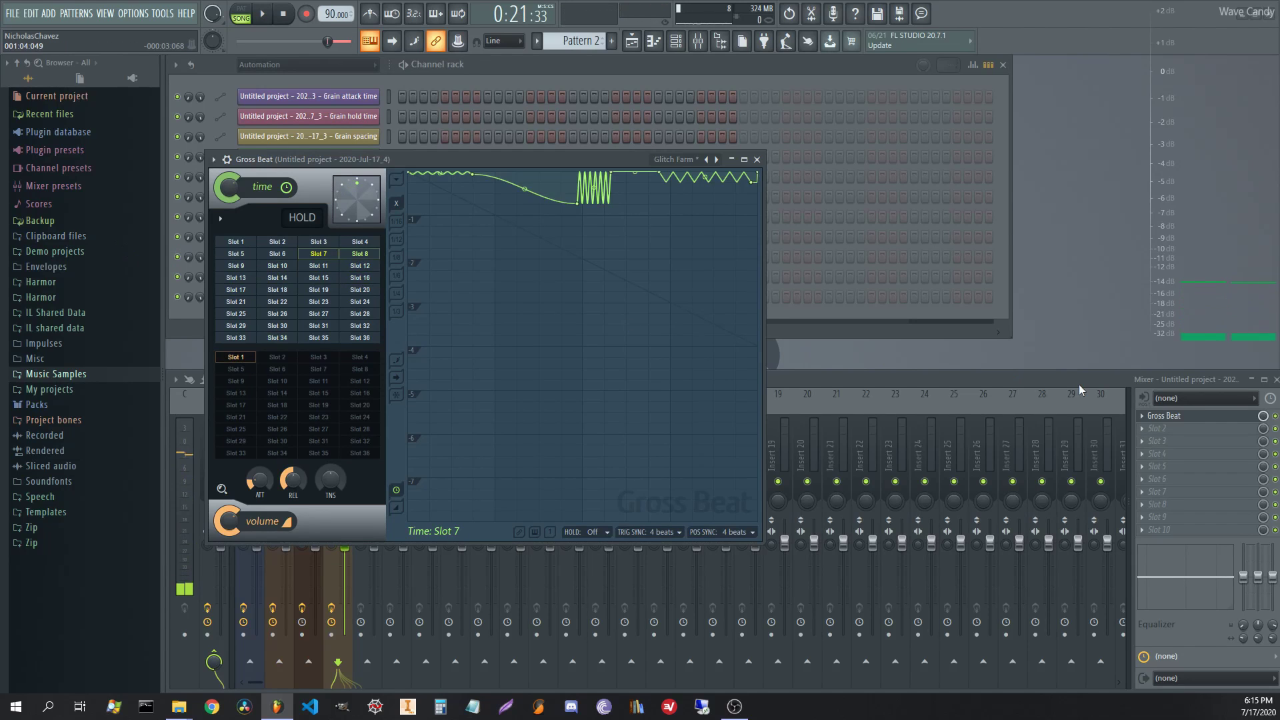
- Add a second Gross Beat in effect slot 2 of insert 4 and load the Glitch Farm preset
left_click(1191, 414)
left_click(1179, 428)
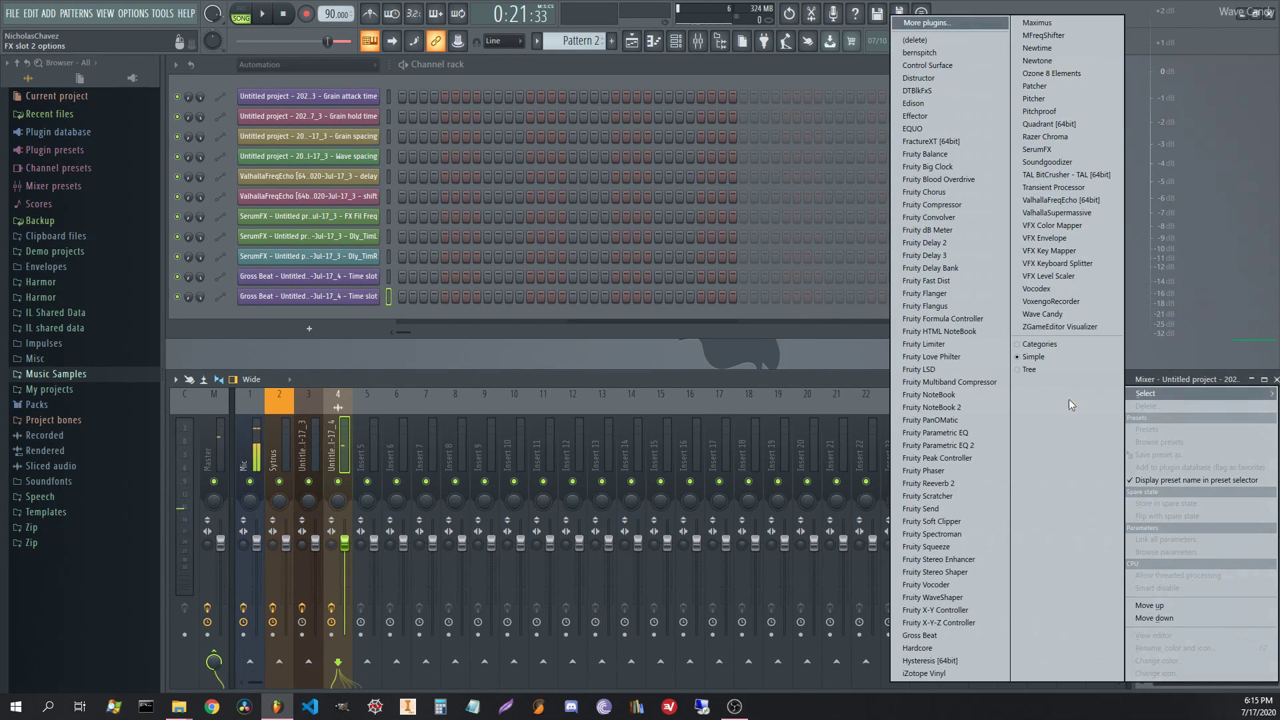
left_click(933, 635)
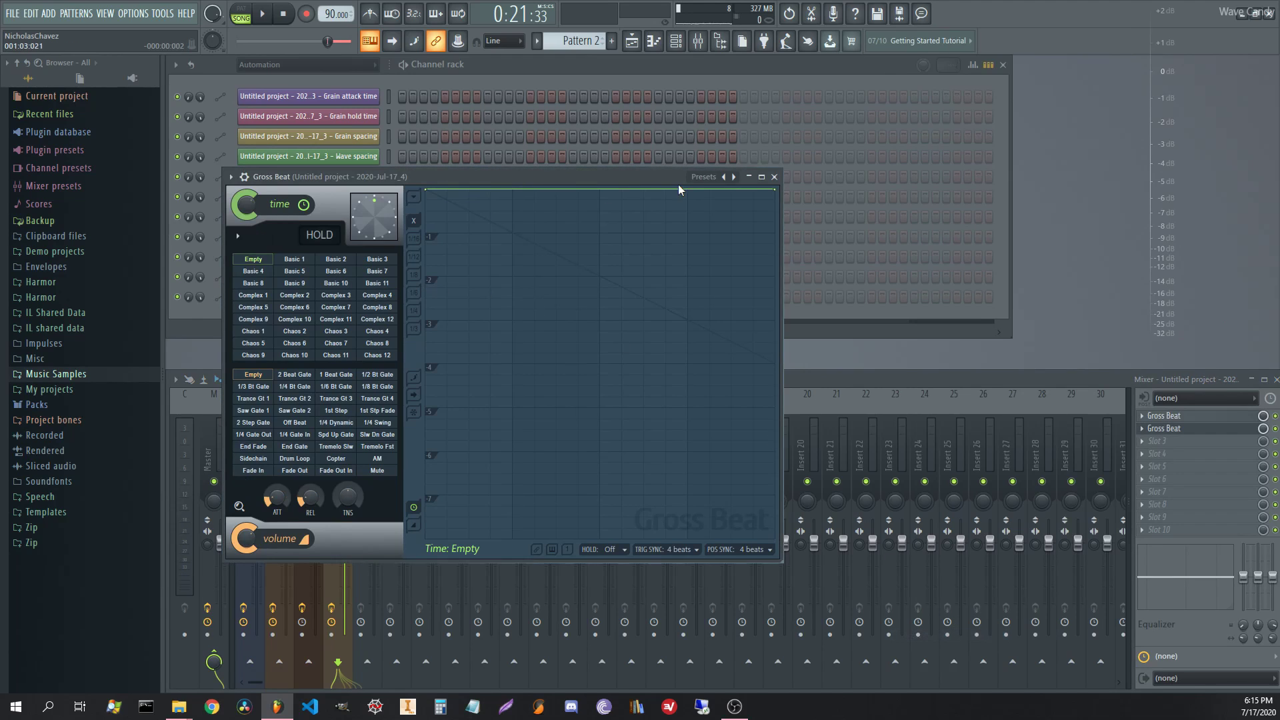
left_click(701, 177)
left_click(728, 214)
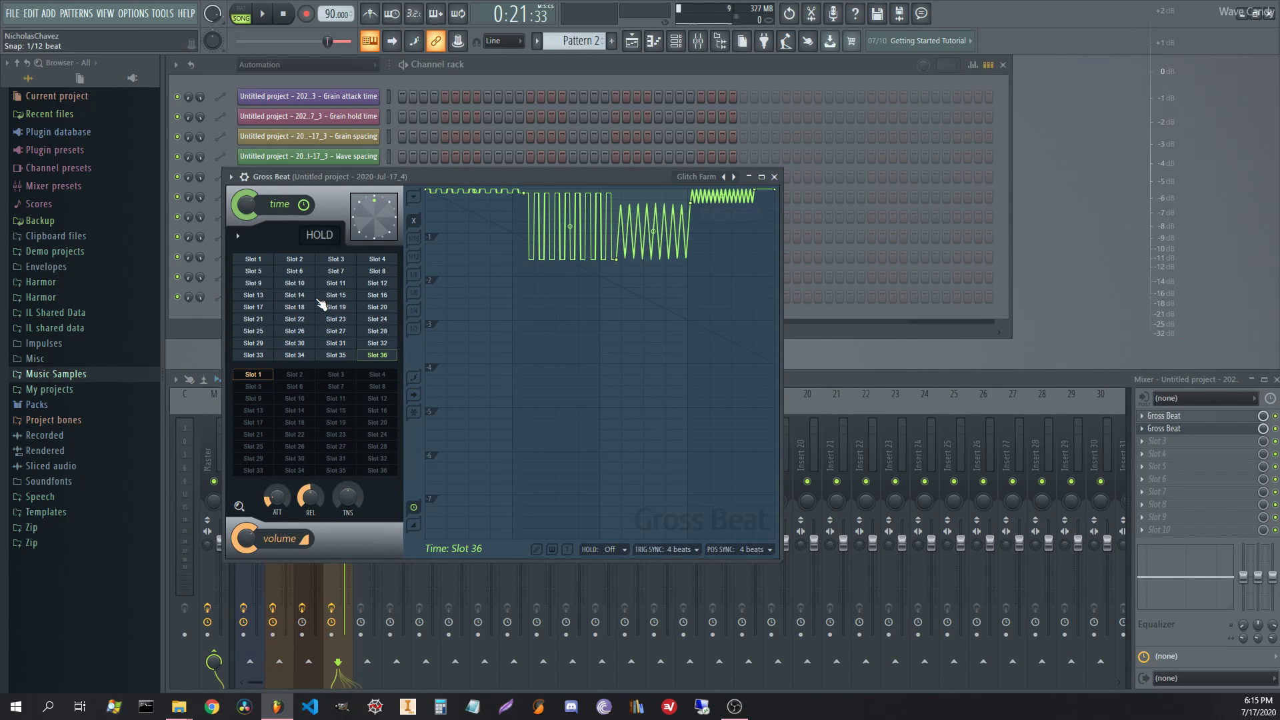
- Automate the second Gross Beat's time slot over bars 9 to 11 with a dip at bar 10, preview it, and close the plugin
right_click(319, 299)
left_click(360, 427)
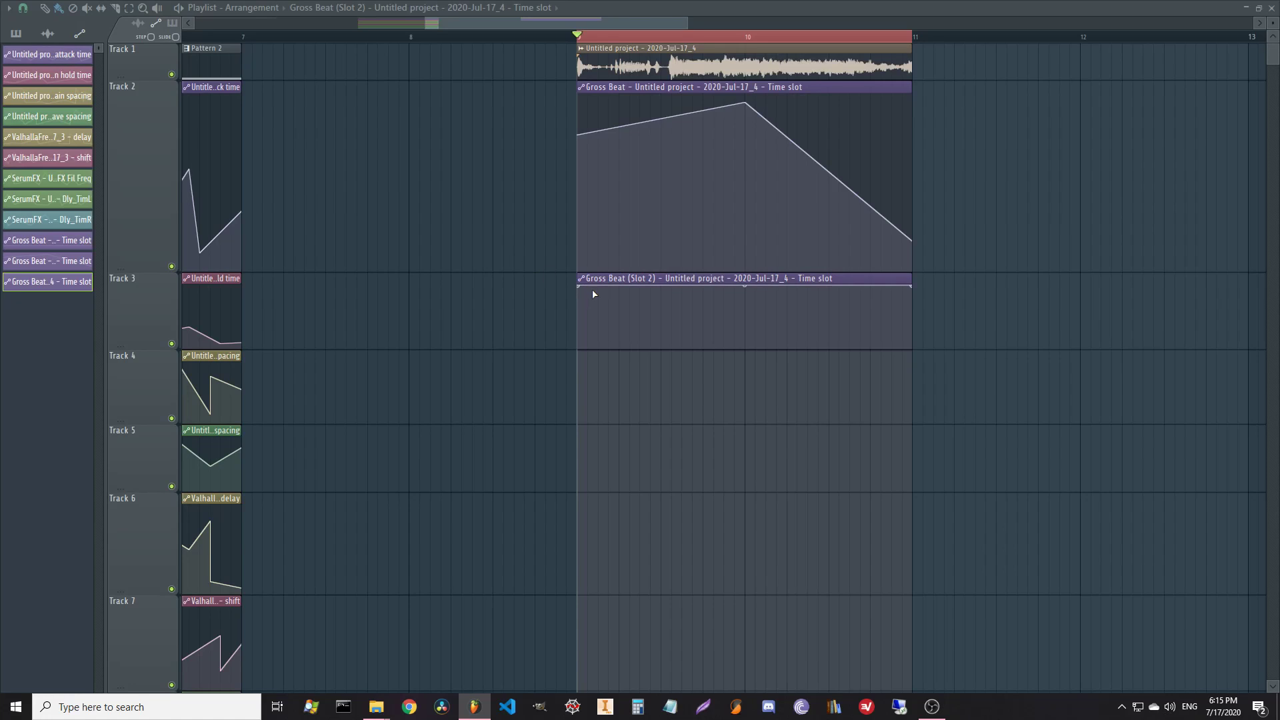
left_click_drag(580, 288, 581, 294)
right_click(746, 317)
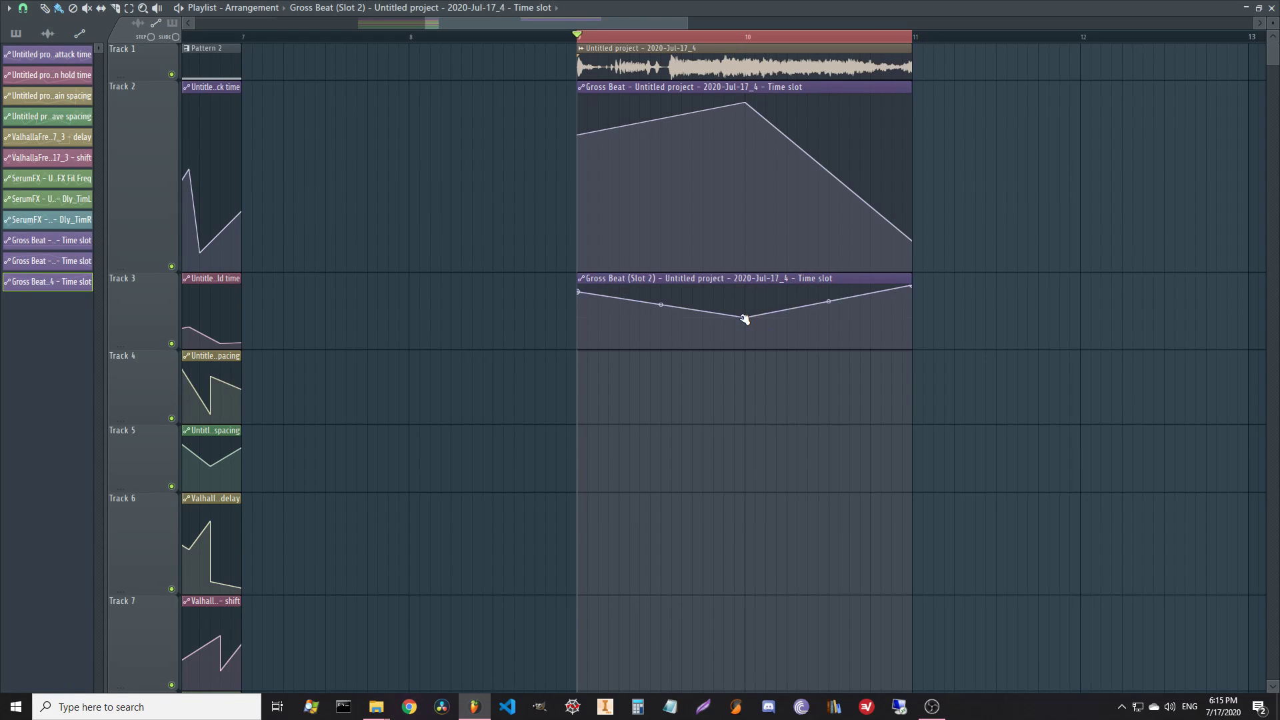
key("space")
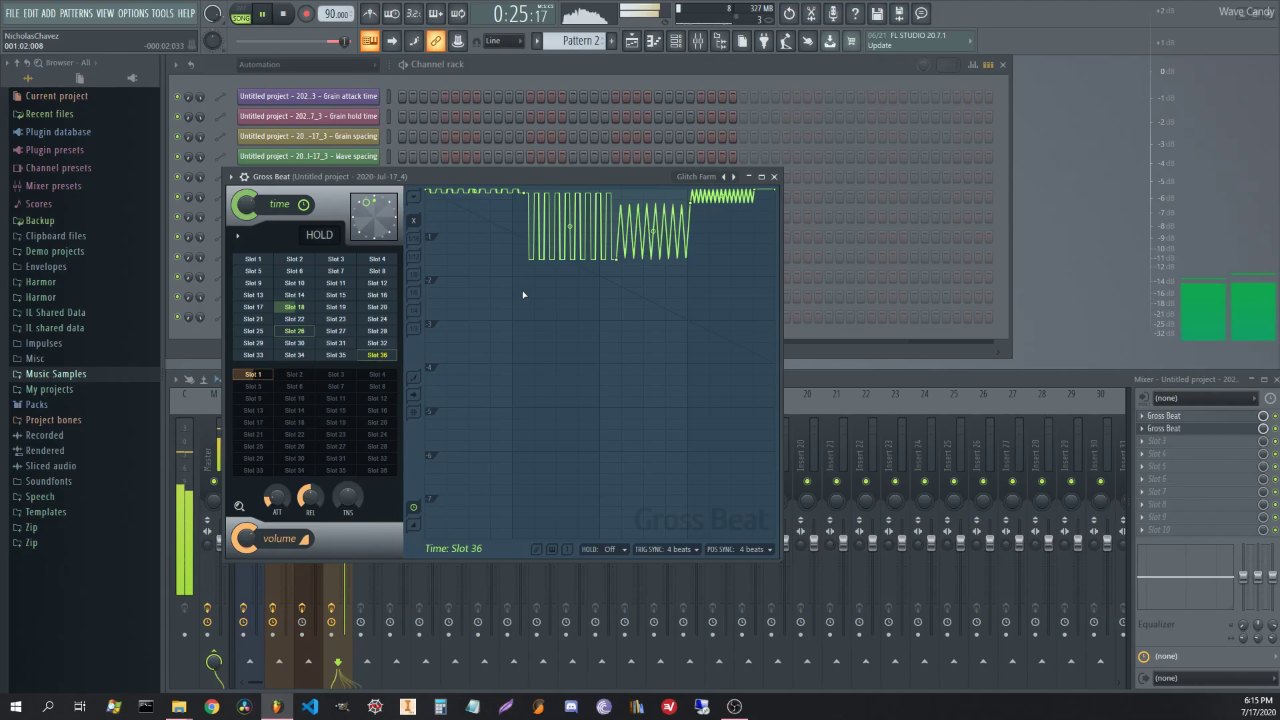
left_click(775, 176)
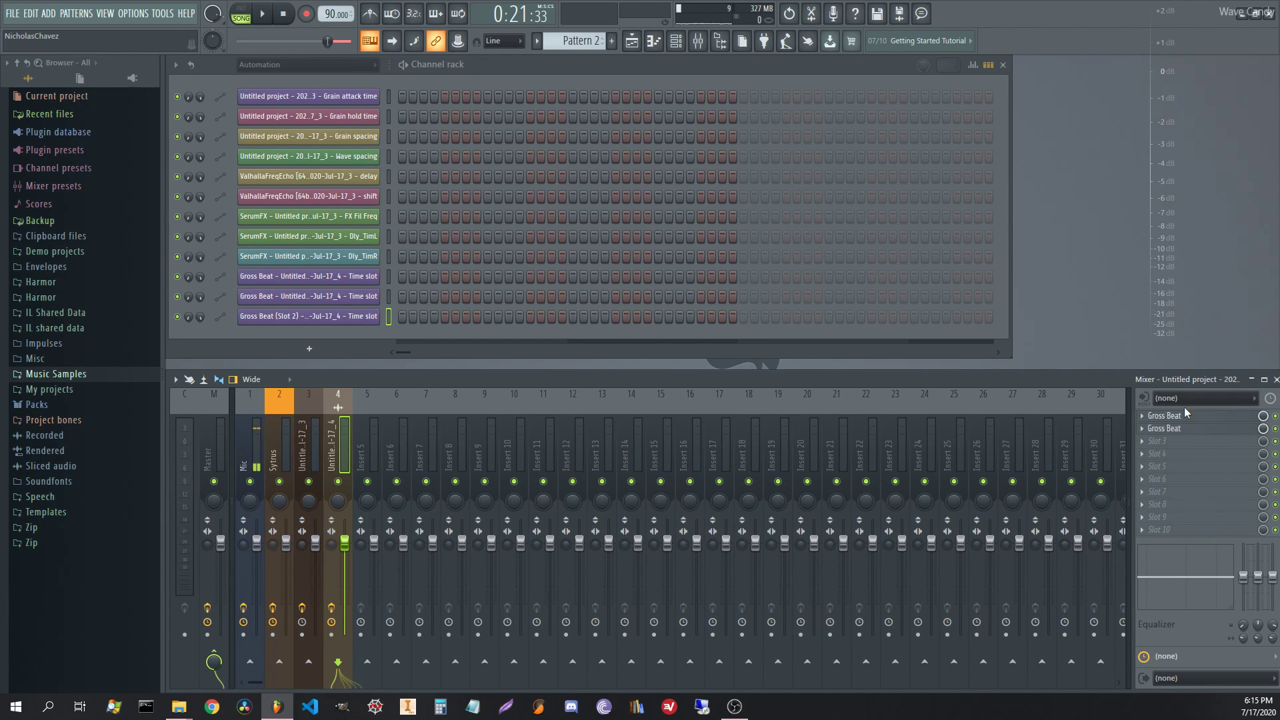
- Add Fruity Reeverb 2 in effect slot 3, adjust its wet level slightly, and preview the loop
left_click(1177, 444)
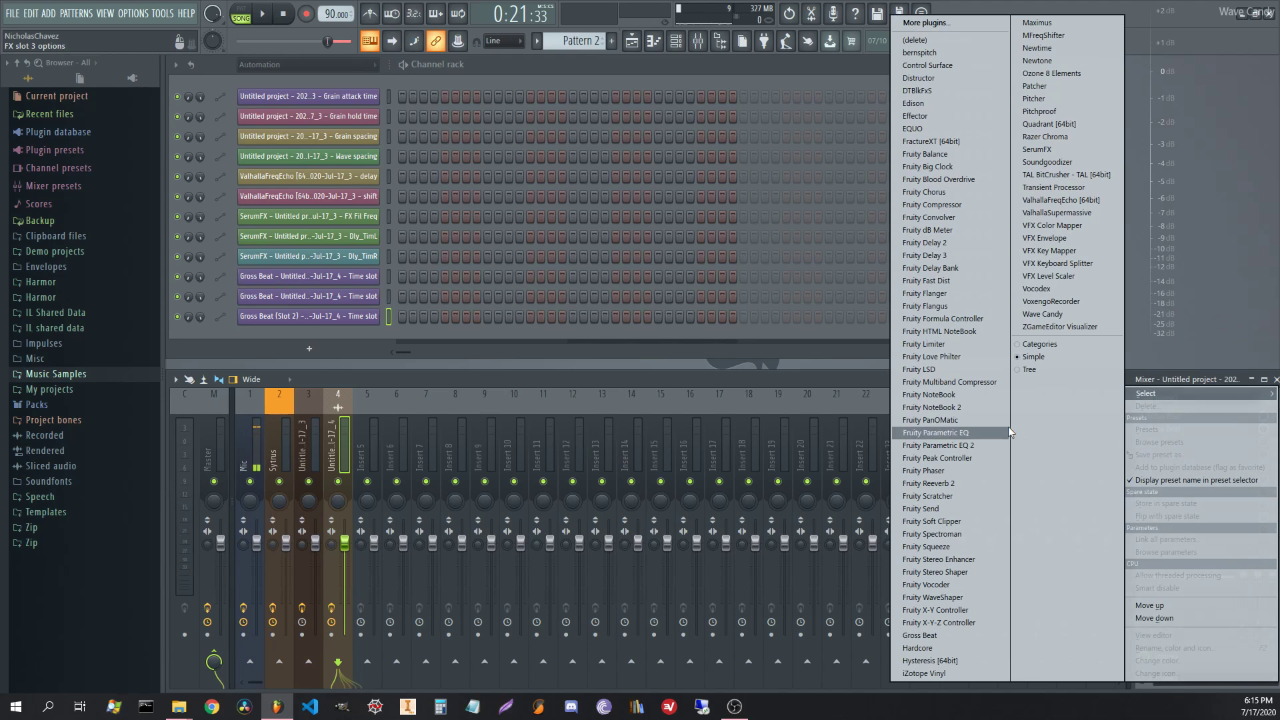
left_click(955, 482)
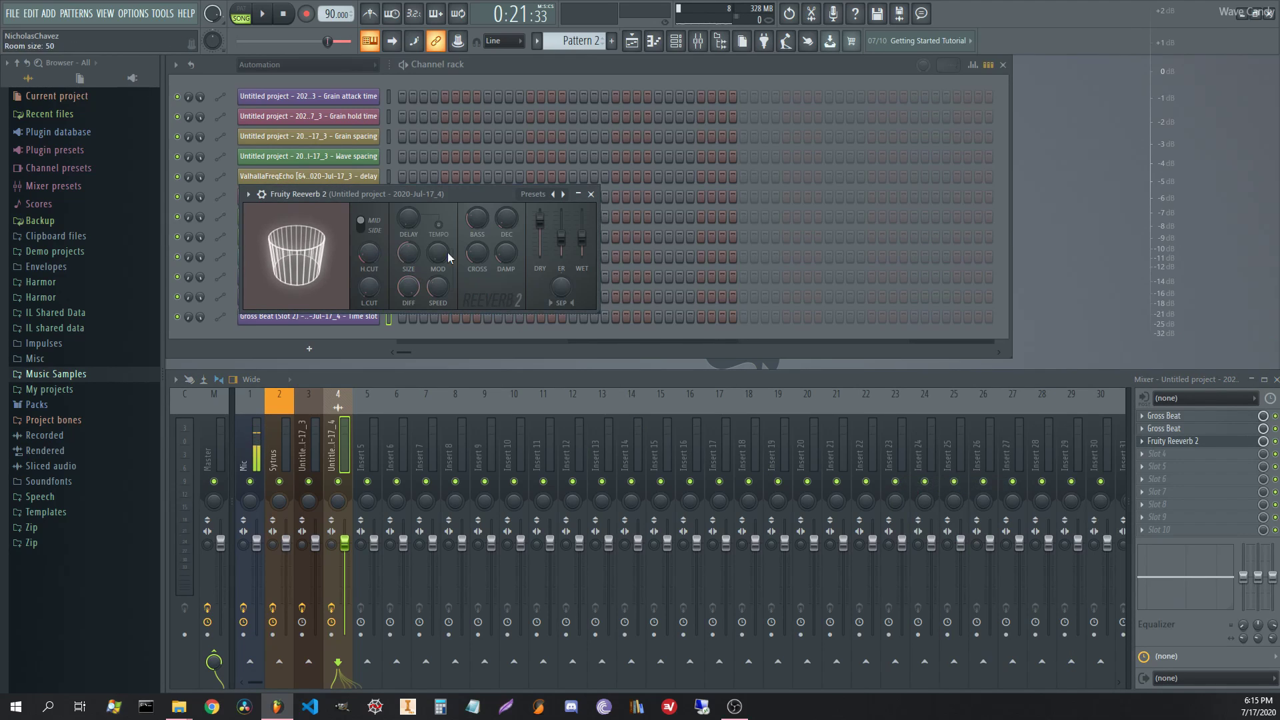
left_click_drag(582, 244, 582, 246)
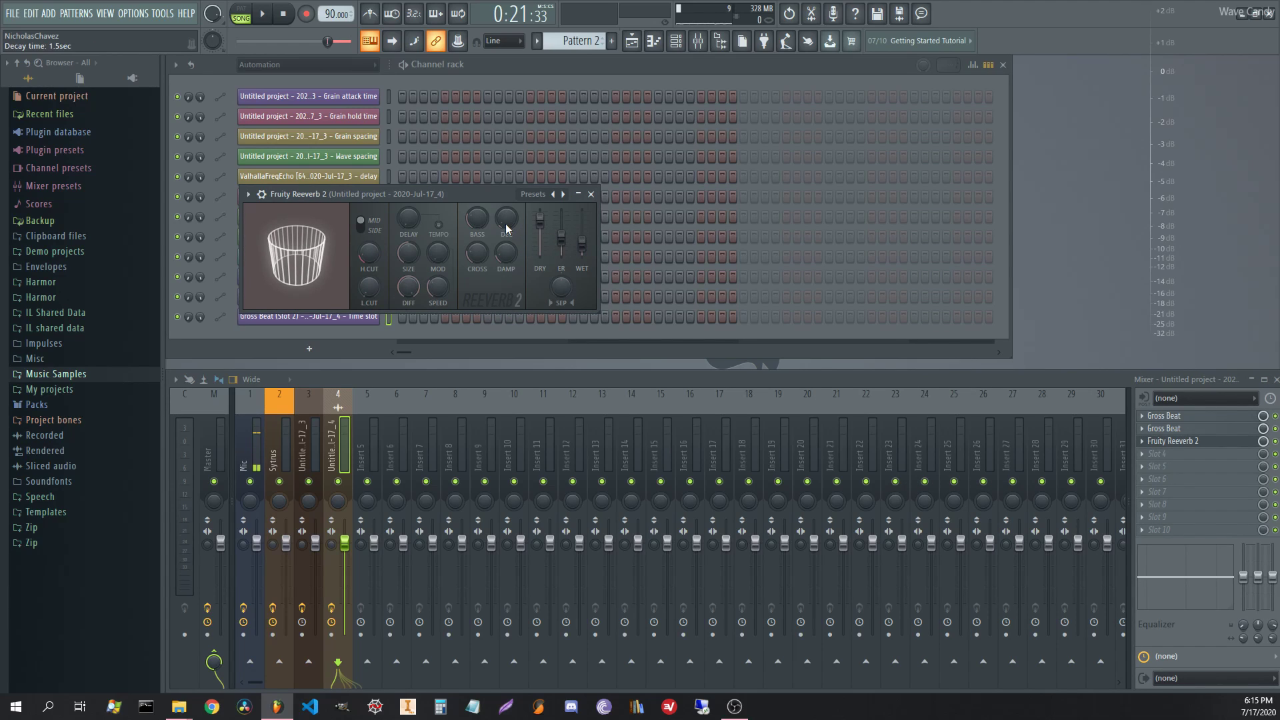
key("space")
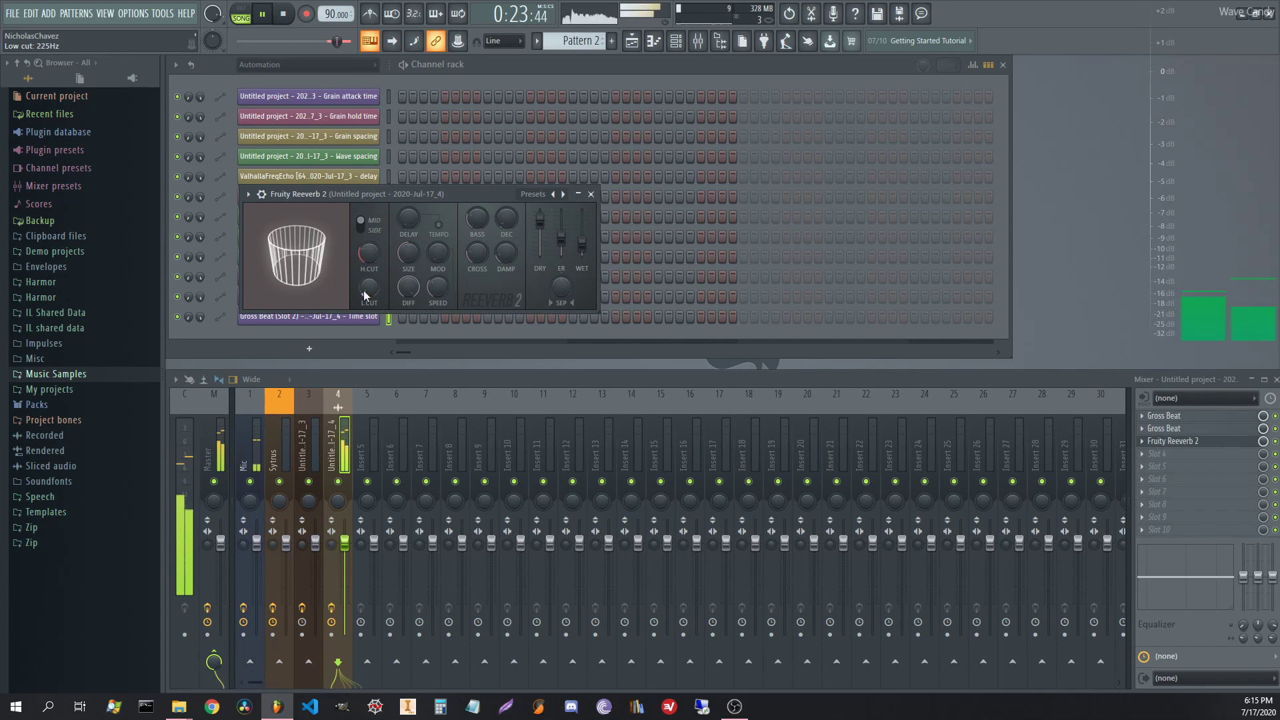
key("space")
- Move Fruity Reeverb 2 down to effect slot 4 and add Pitcher ahead of it in slot 3
left_click(1157, 453)
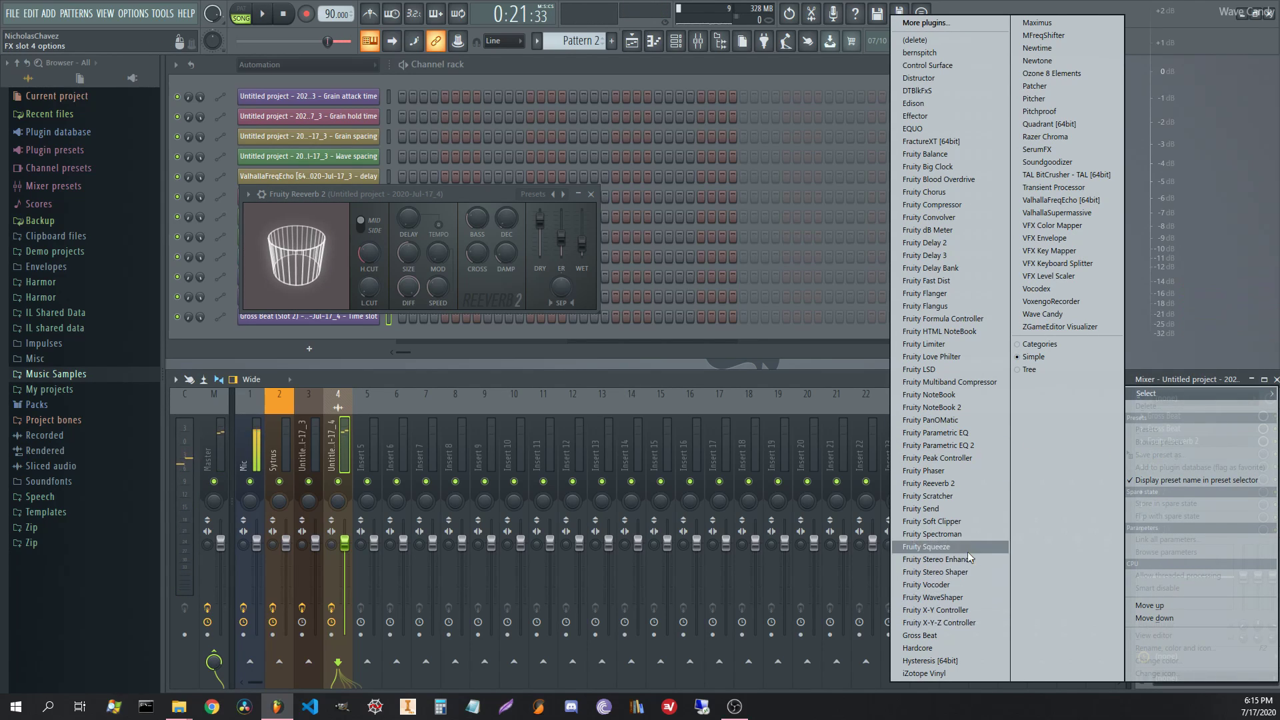
left_click(836, 368)
left_click(1173, 441)
right_click(1174, 443)
mouse_move(1191, 395)
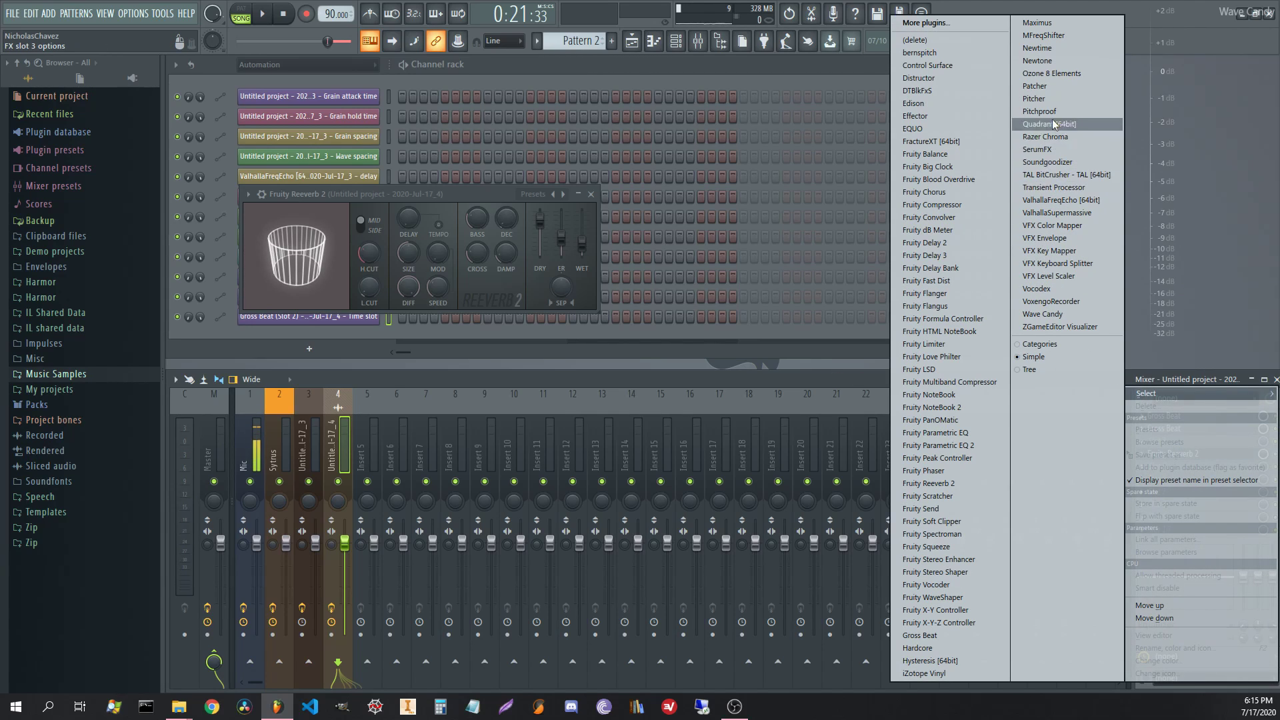
left_click(1050, 97)
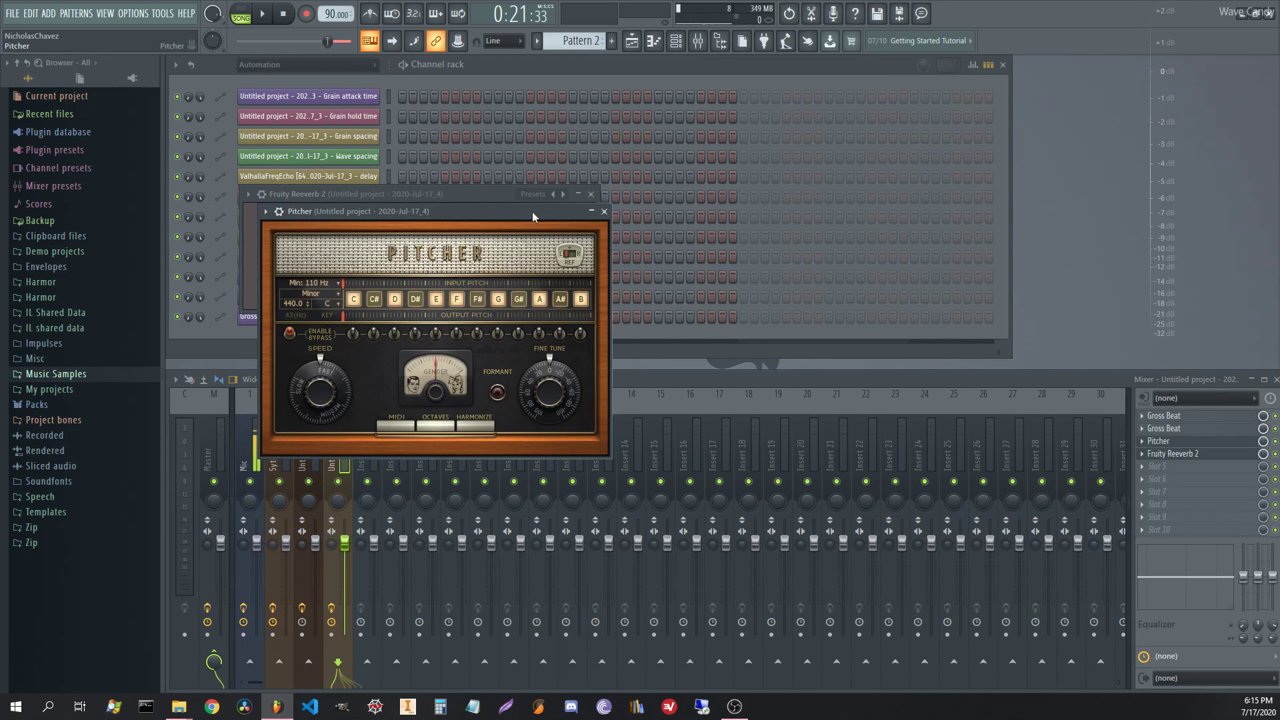
- Set Pitcher's minimum frequency to 25 Hz
left_click_drag(422, 208, 468, 193)
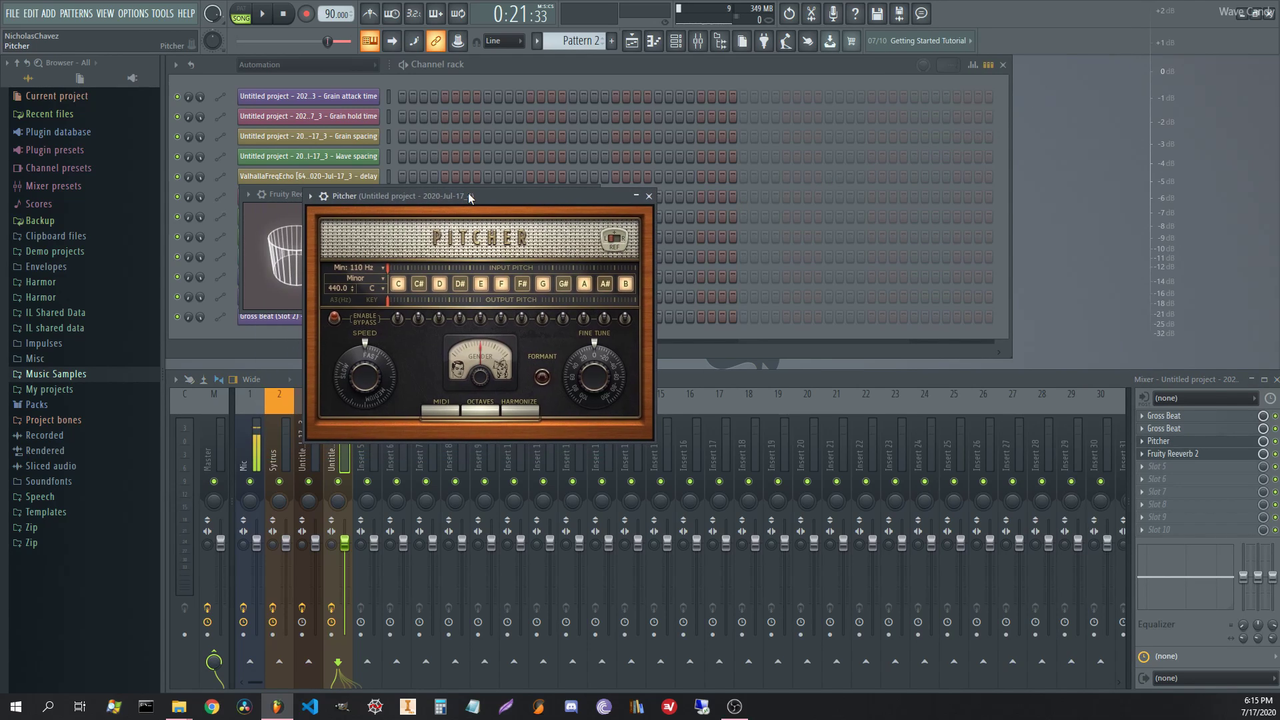
left_click(381, 270)
left_click(406, 295)
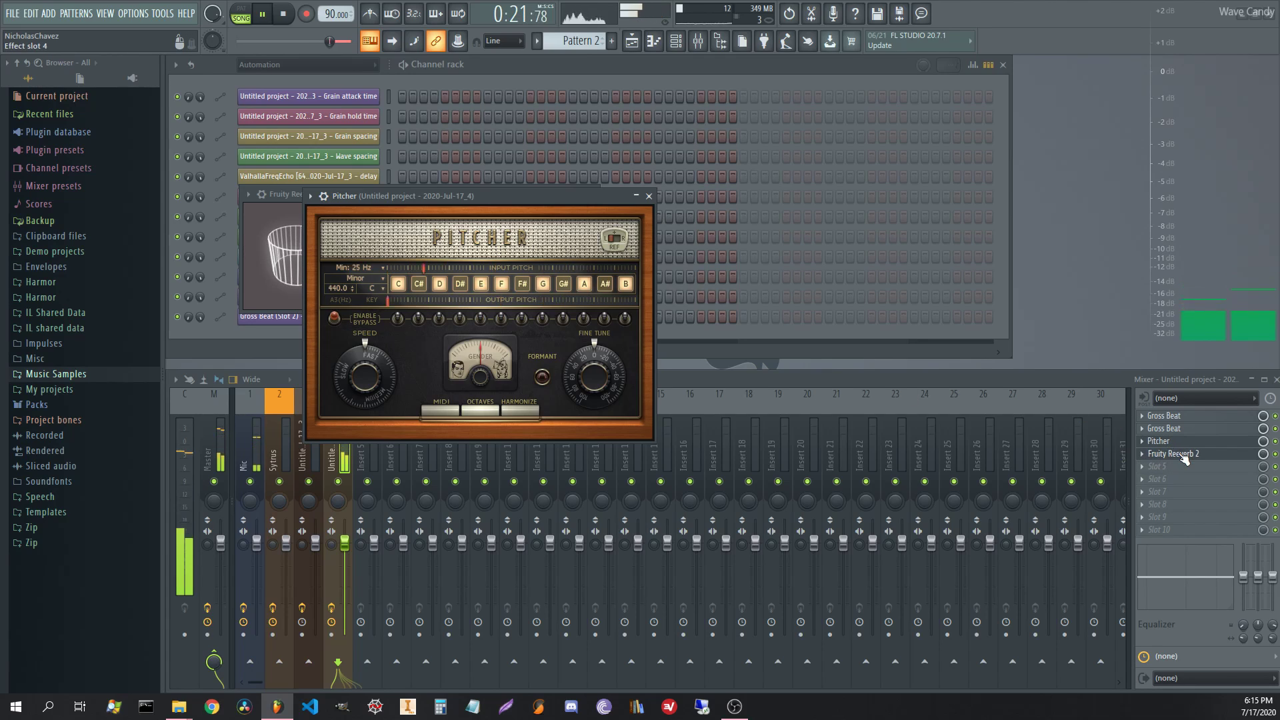
- Shift Pitcher and Fruity Reeverb 2 down one effect slot and try Pitchproof in slot 3
scroll(1179, 454, "down", 1)
left_click(1168, 442)
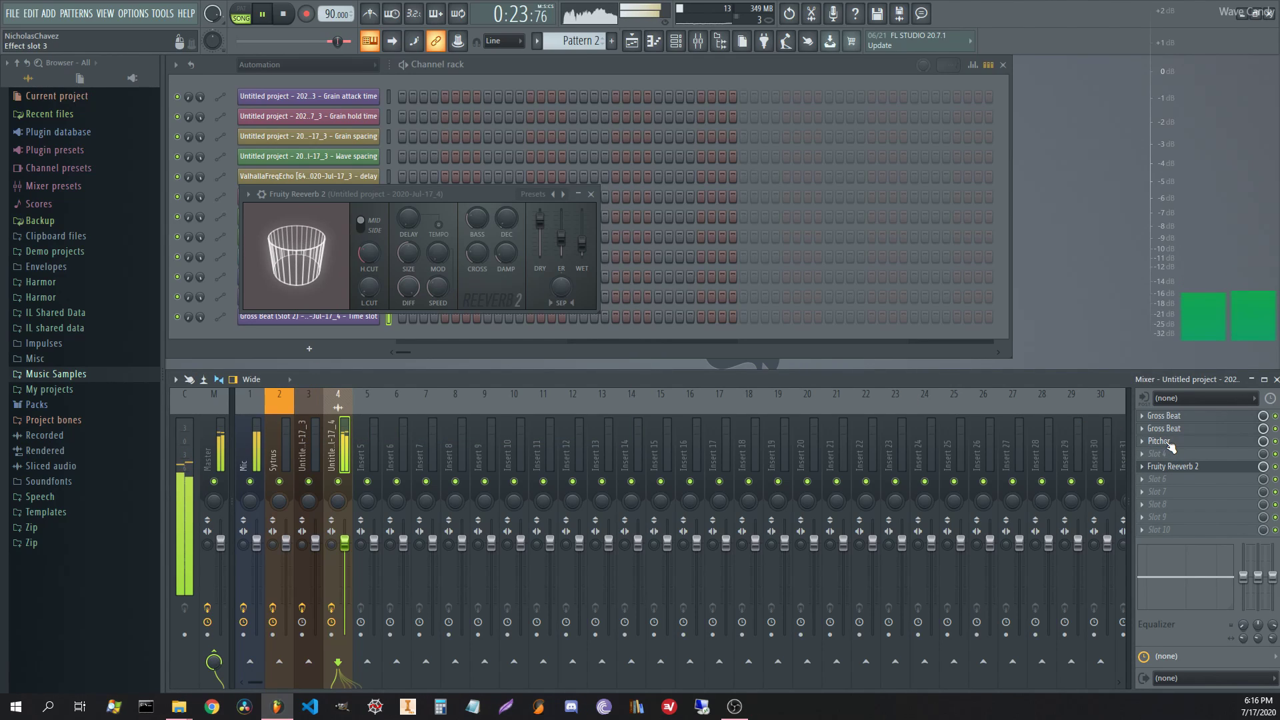
key("space")
left_click(1167, 455)
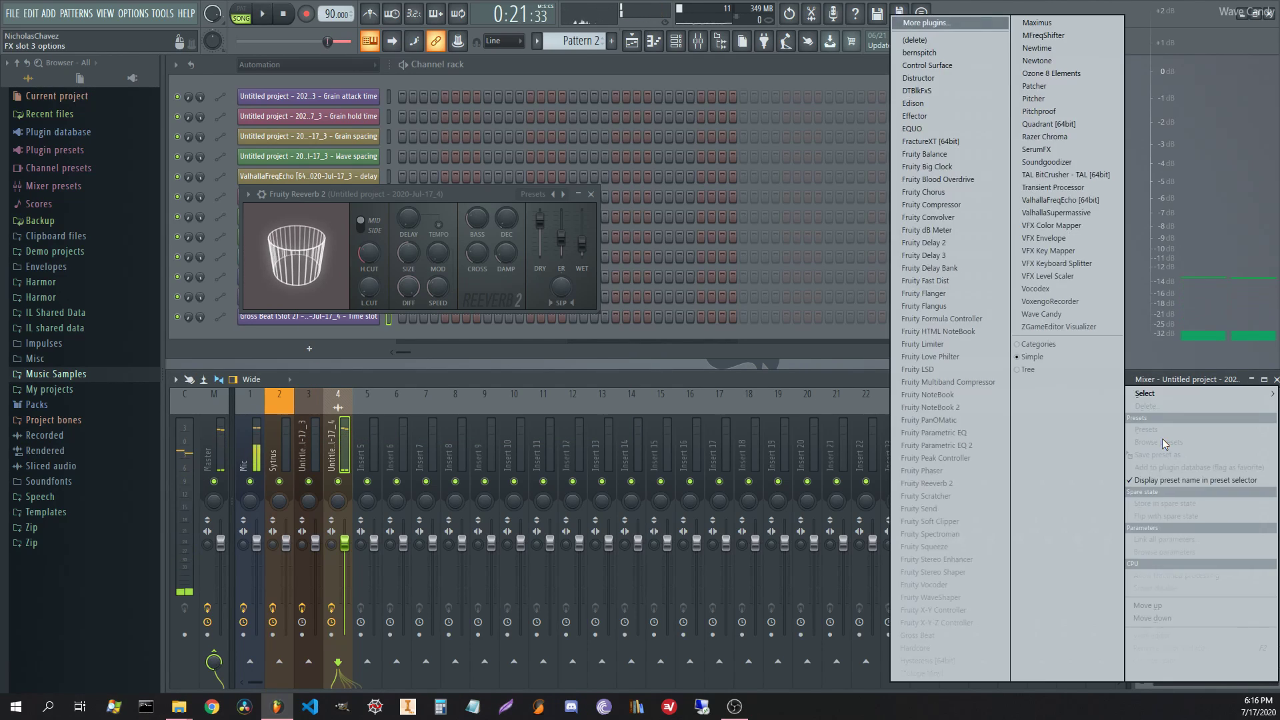
left_click(1034, 98)
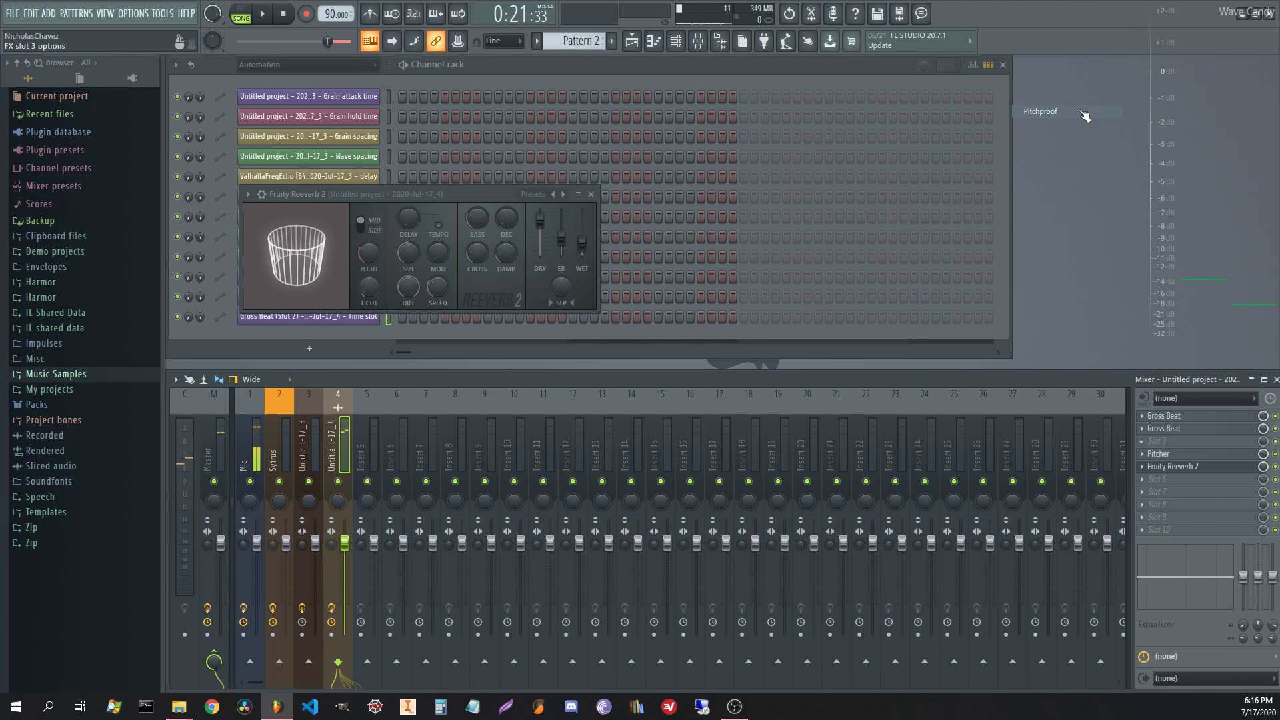
- Place Fruity WaveShaper in effect slot 5 after Fruity Reeverb 2, leaving only the WaveShaper window open
left_click_drag(1199, 460, 1200, 472)
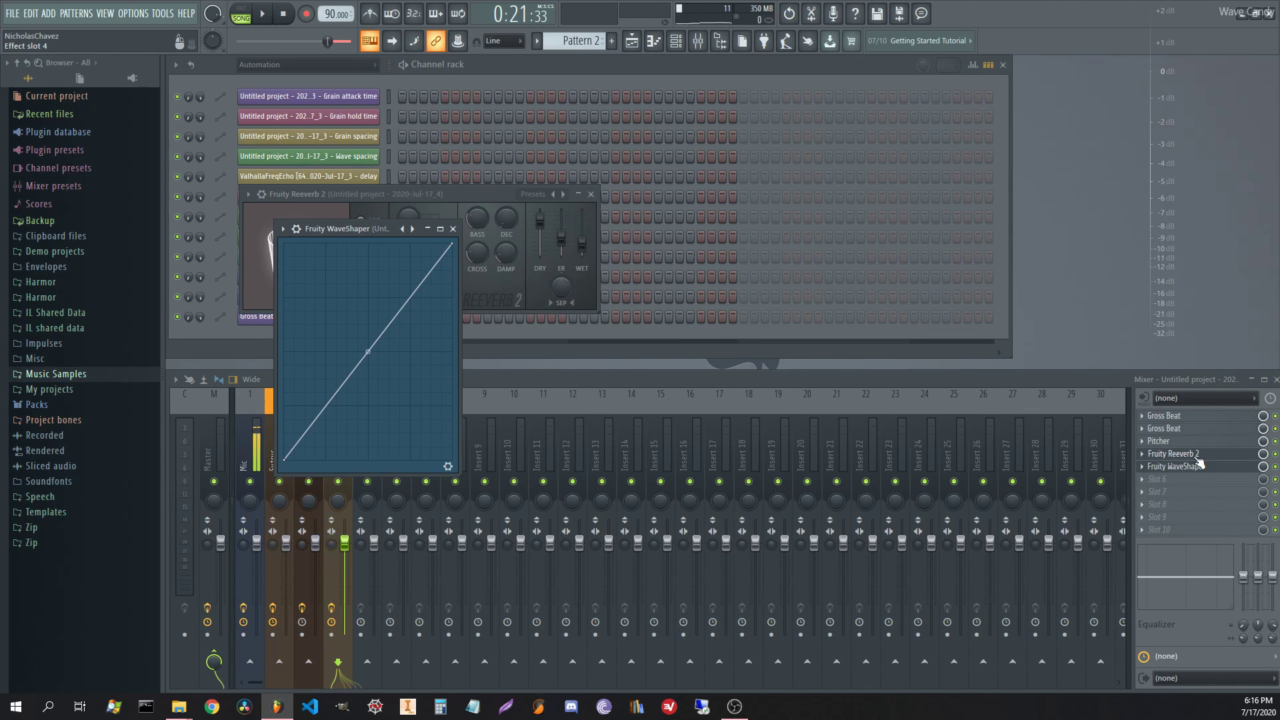
left_click(1198, 458)
left_click(1194, 469)
left_click(1194, 469)
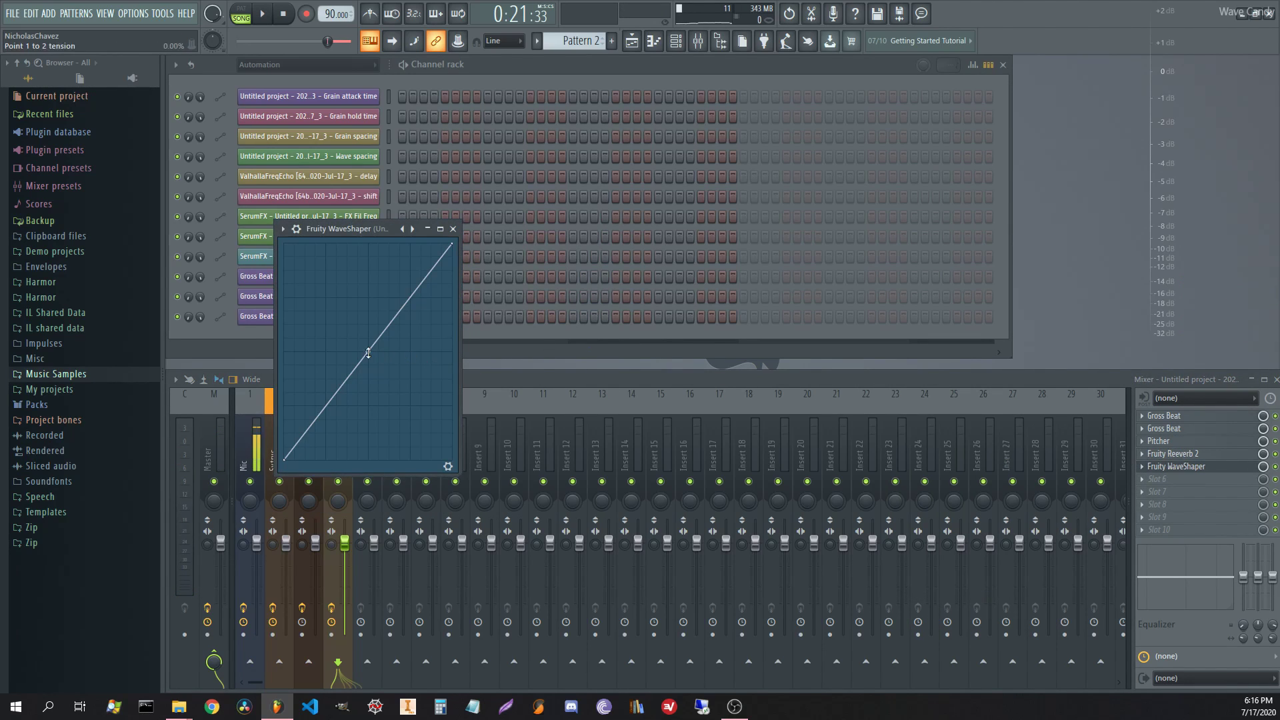
- Replace Fruity WaveShaper in effect slot 5 with Distructor and load Distructor's Empty preset
left_click(1147, 469)
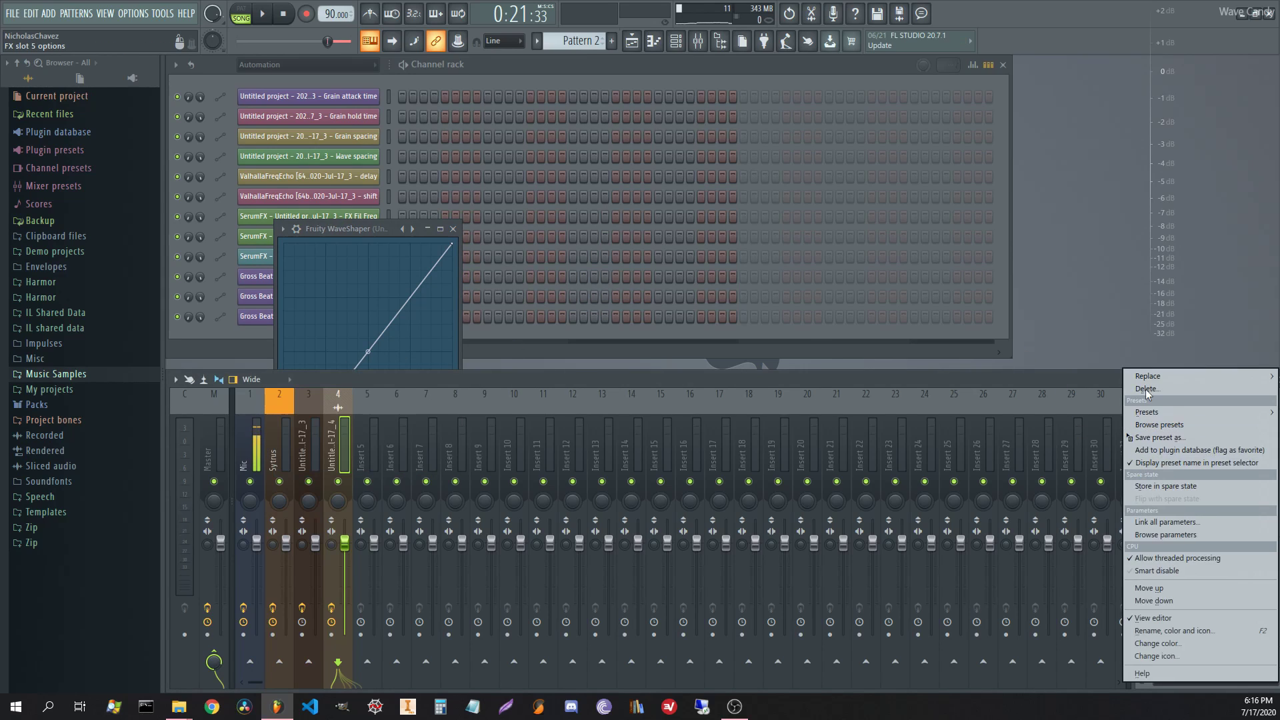
mouse_move(1149, 376)
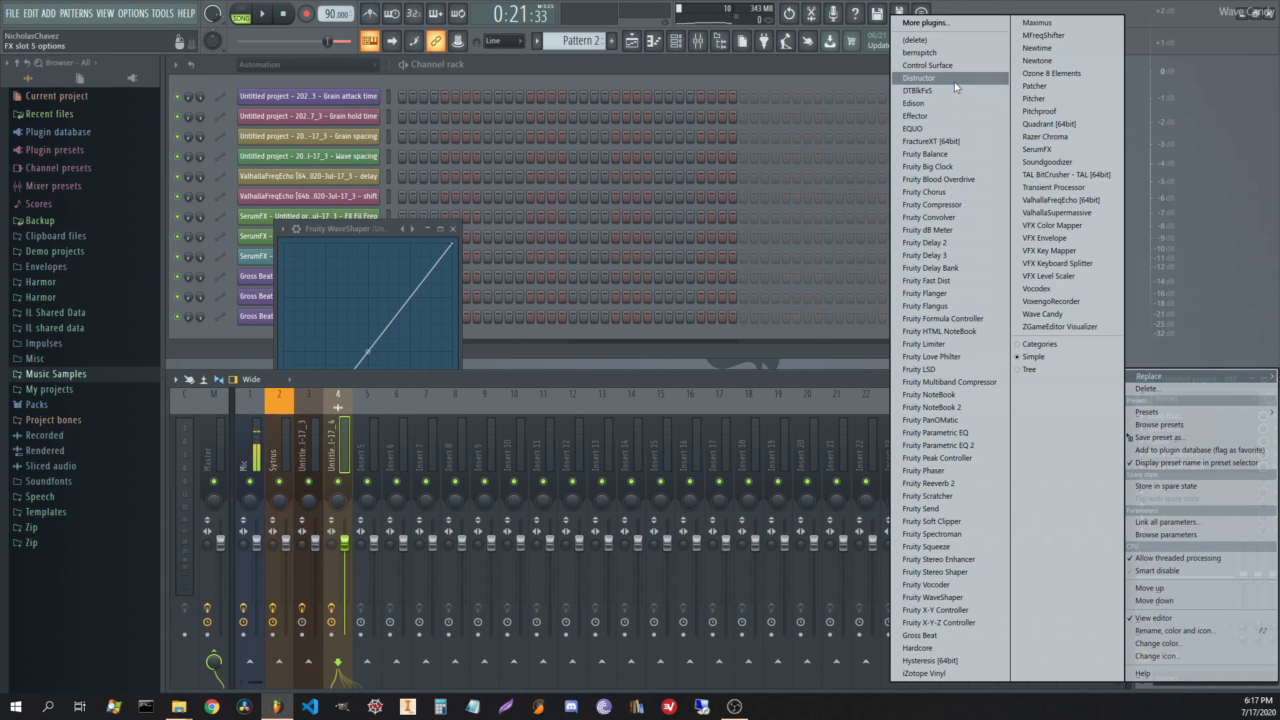
left_click(954, 82)
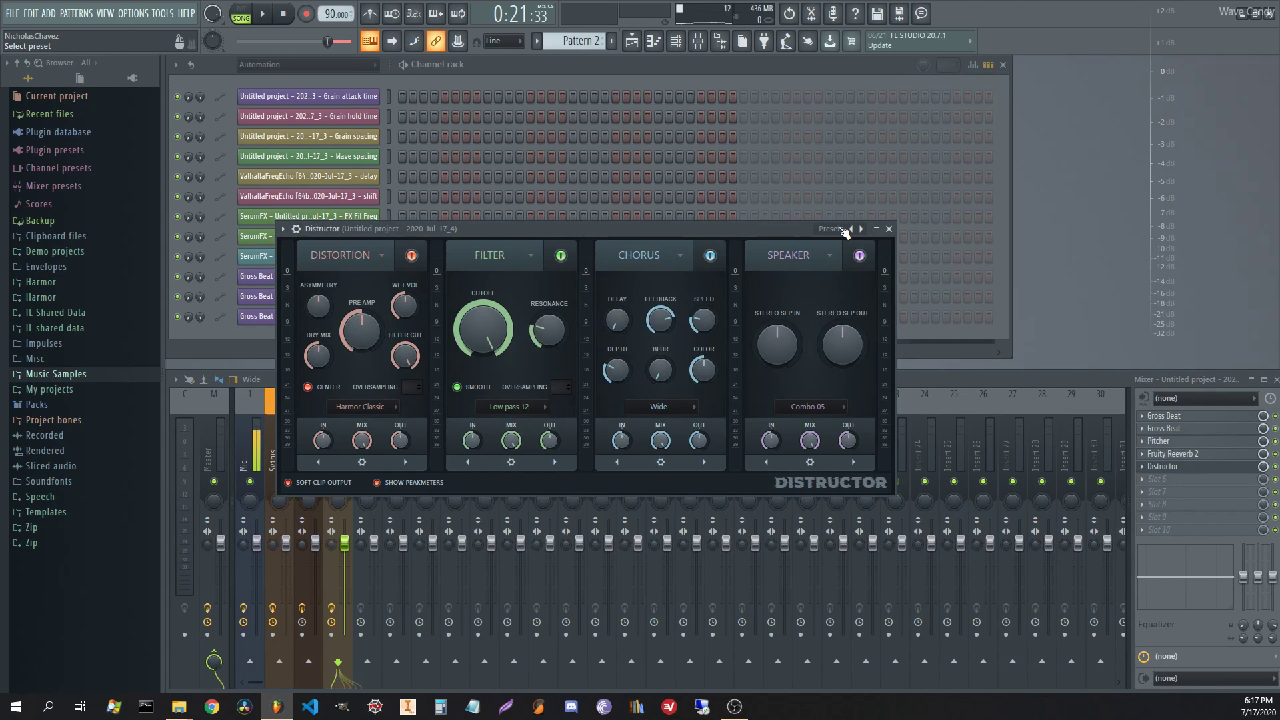
left_click(843, 230)
left_click(913, 32)
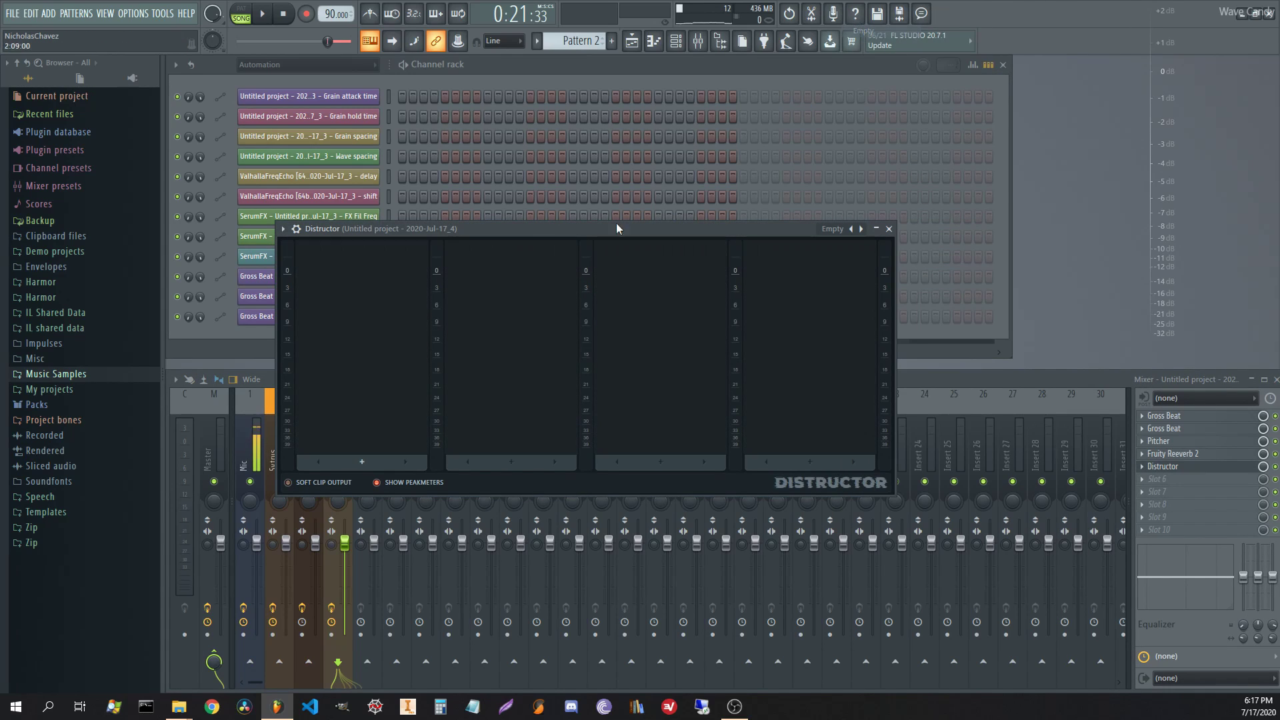
- Add a Distortion module using the Crusher algorithm to Distructor's first slot, raise its bit crush and play the loop
left_click(362, 462)
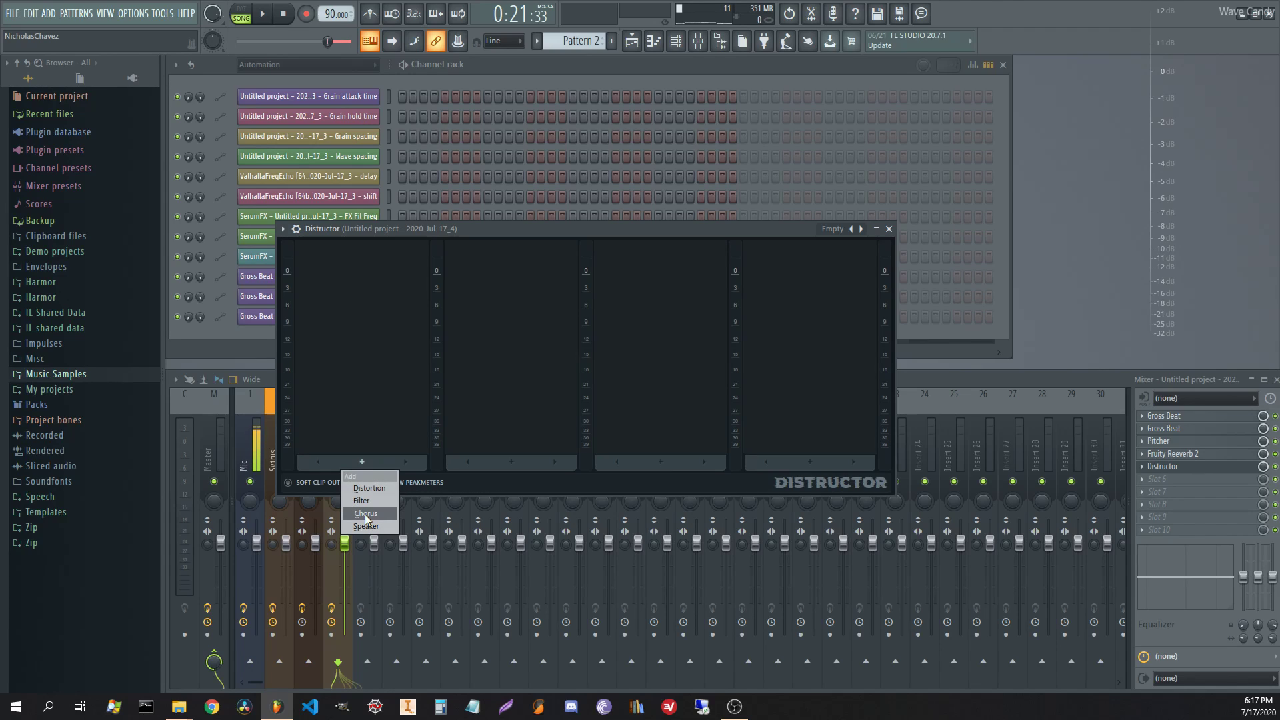
left_click(382, 489)
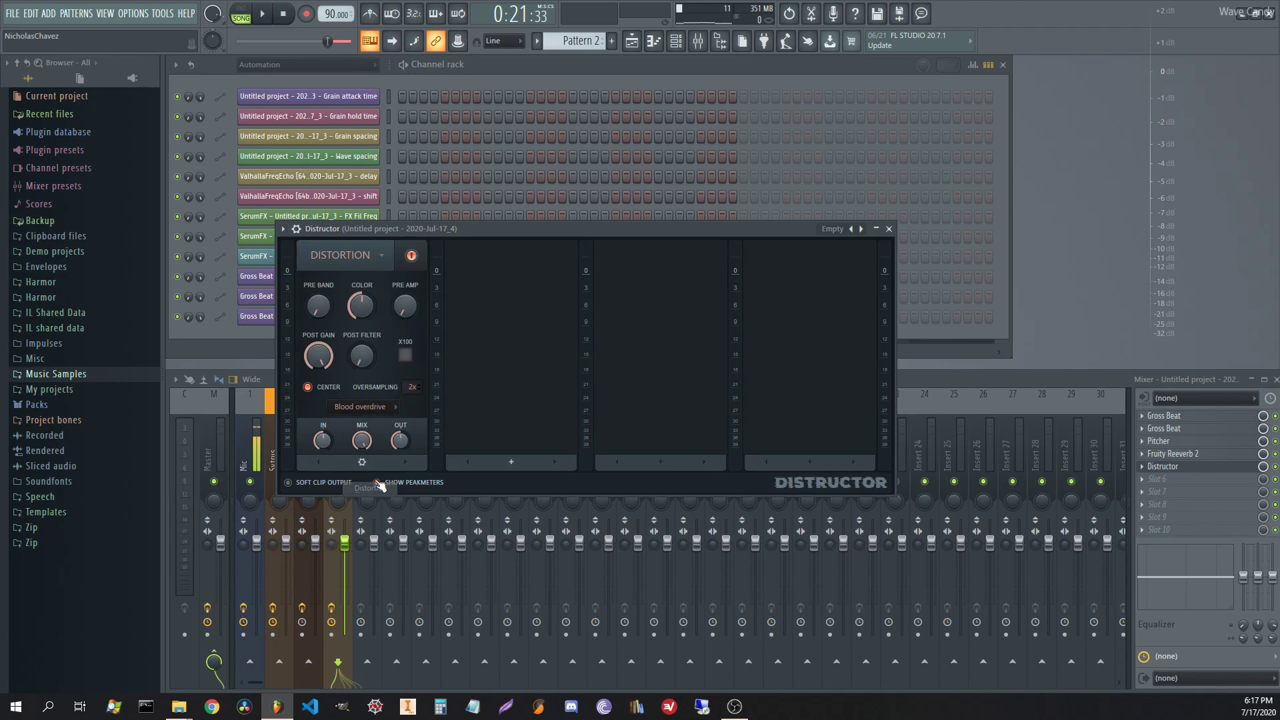
left_click(366, 406)
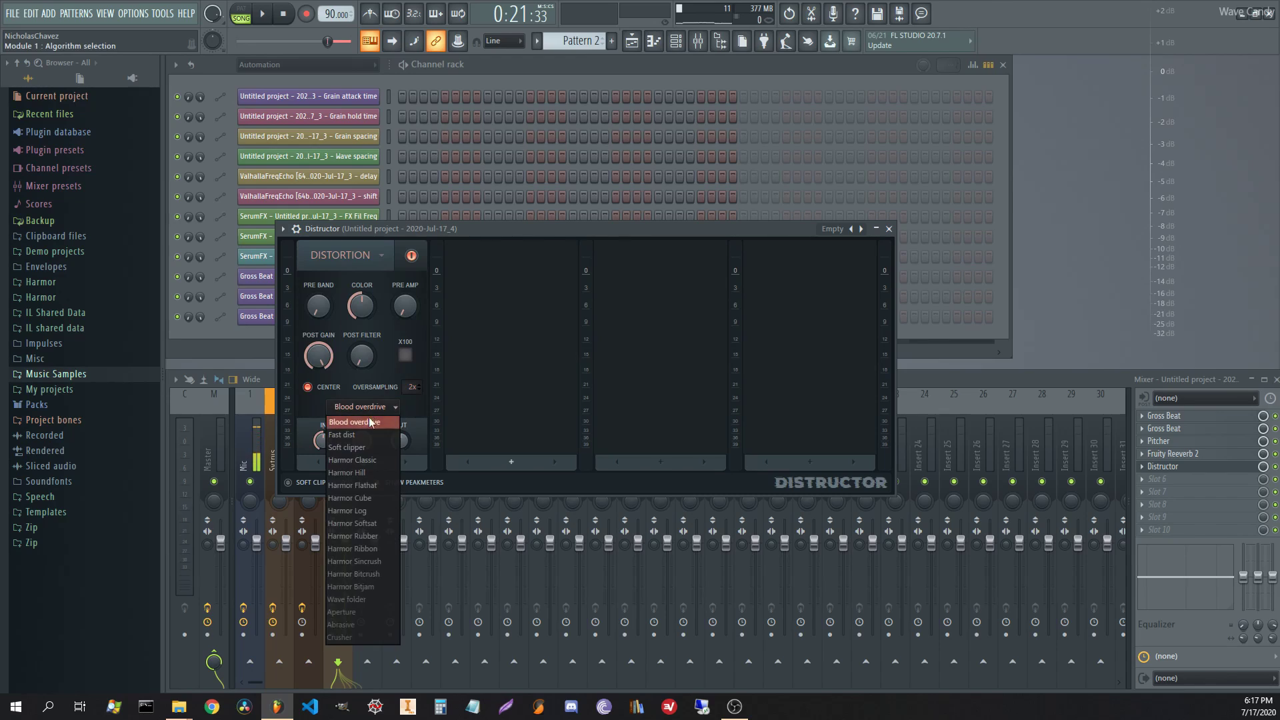
left_click(353, 634)
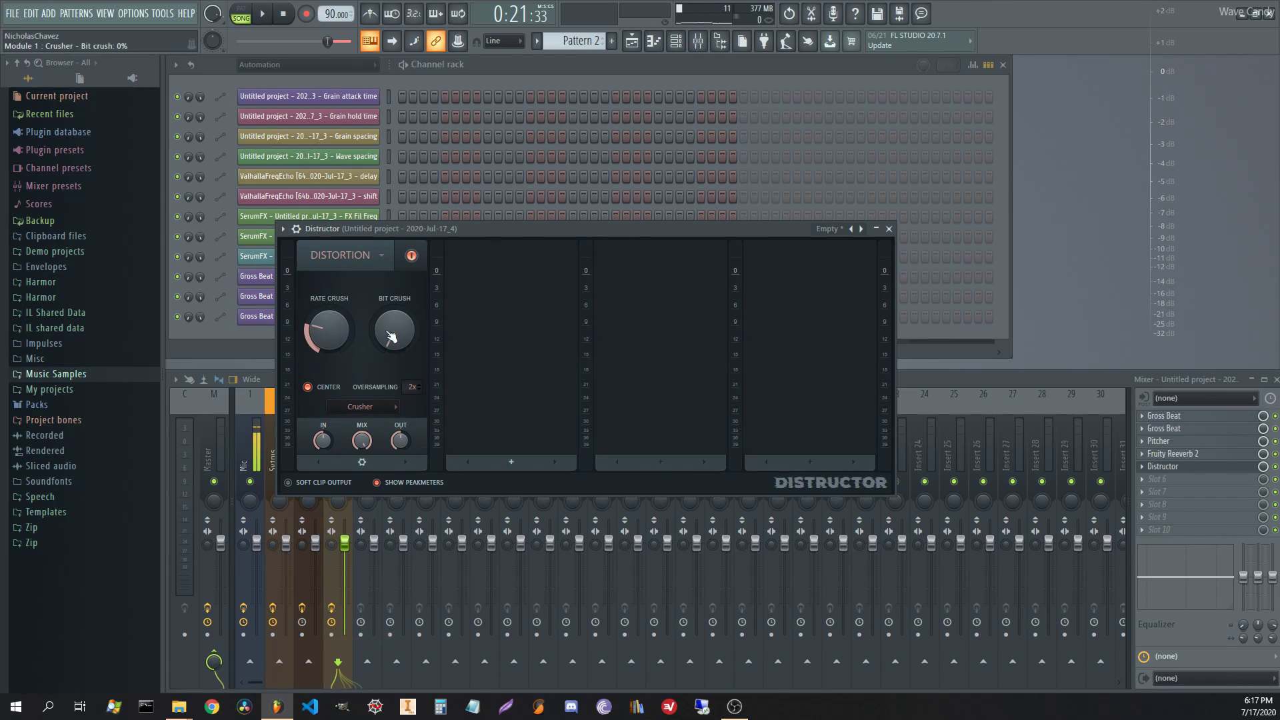
key("space")
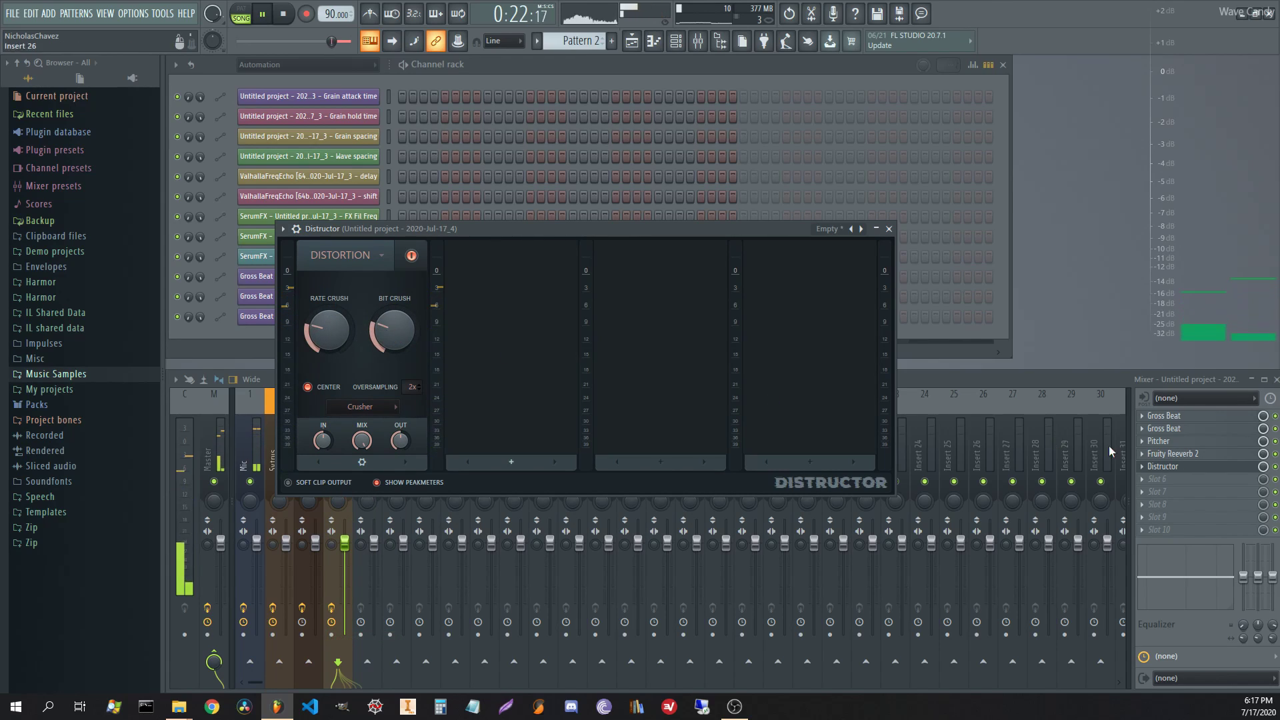
- Add Fruity Limiter in effect slot 6 and adjust its compressor threshold, ratio and release for heavier compression
left_click(1174, 477)
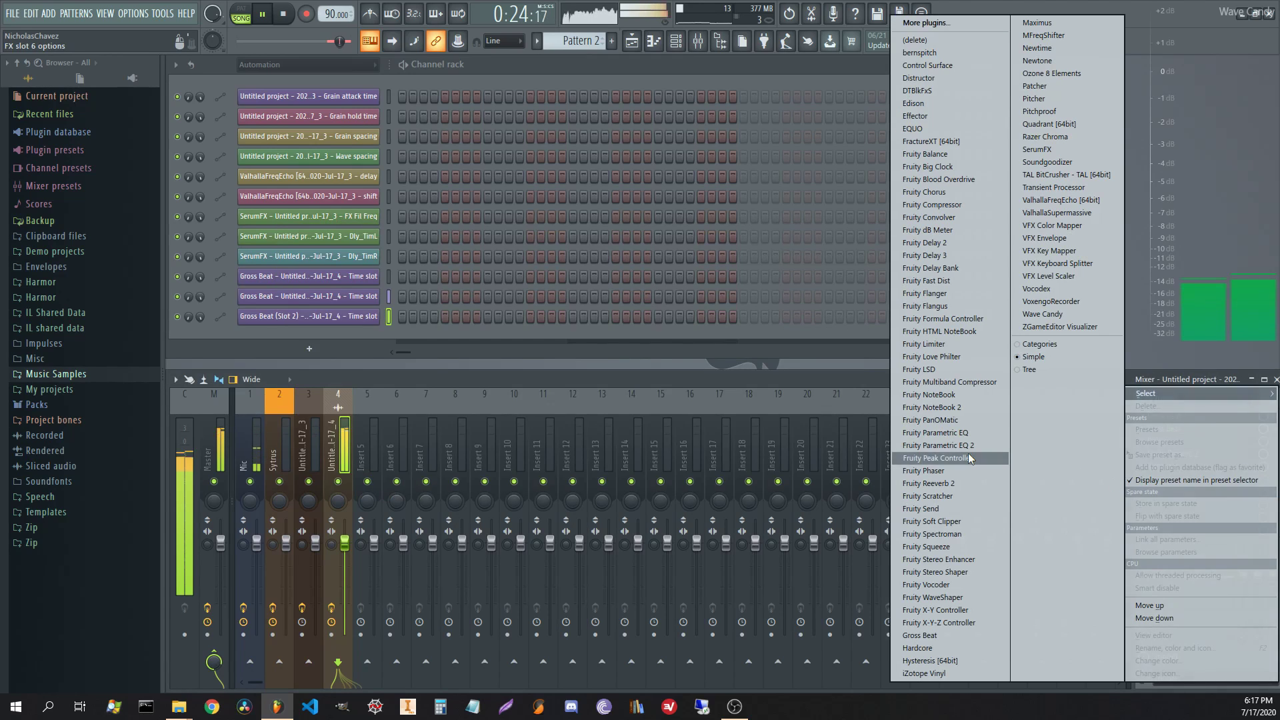
left_click(949, 344)
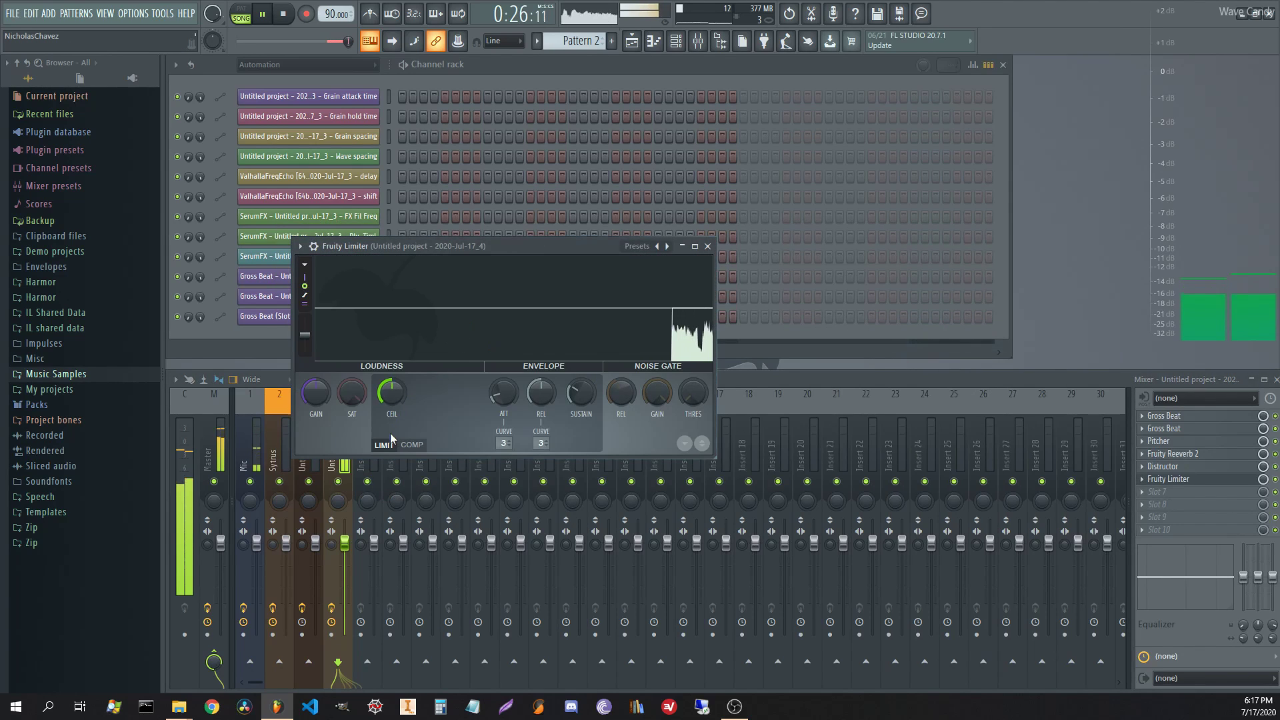
left_click_drag(391, 393, 392, 427)
left_click_drag(469, 394, 469, 374)
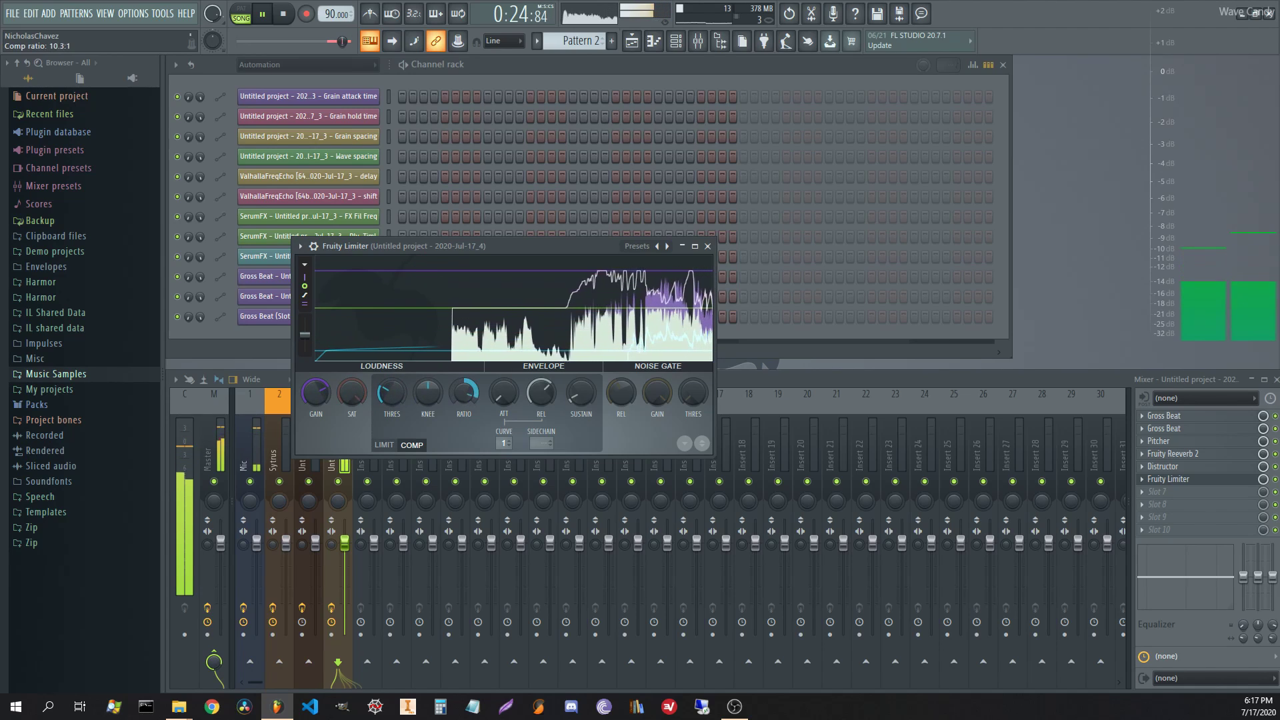
left_click_drag(391, 394, 391, 410)
left_click_drag(541, 393, 541, 434)
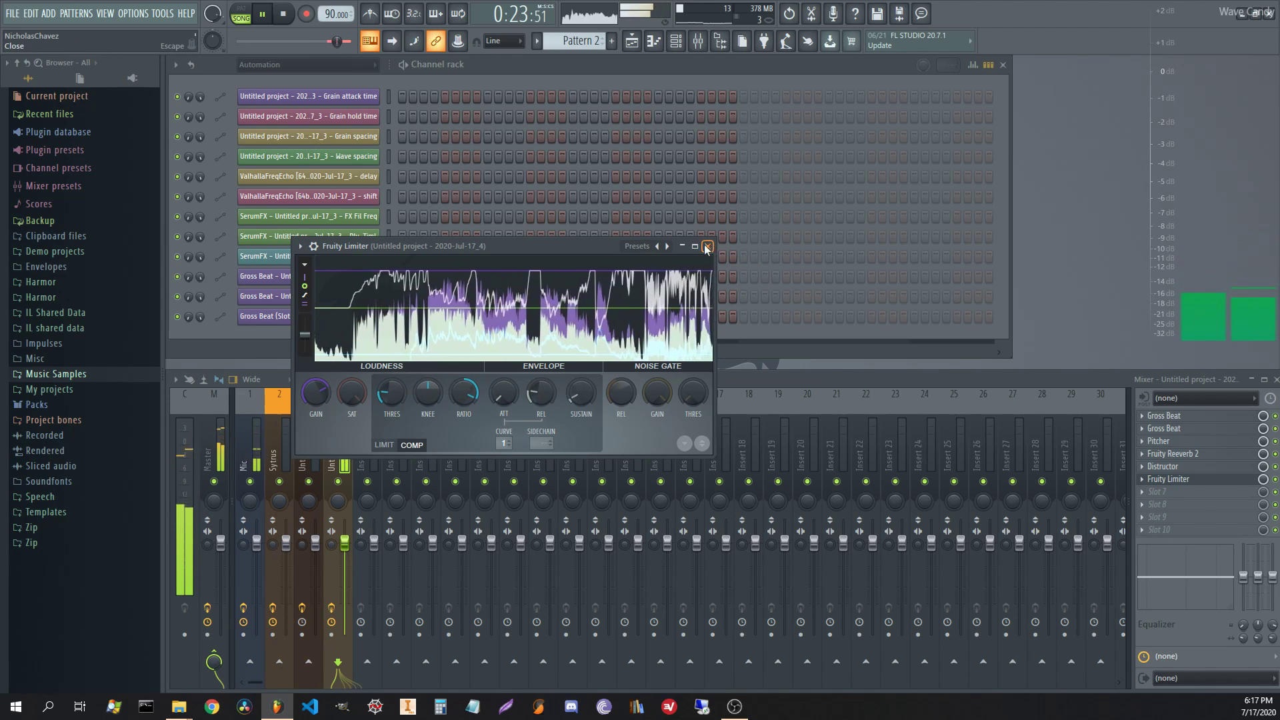
- Return to Distructor and adjust the Crusher's bit crush and rate crush while the loop plays
left_click(1173, 478)
left_click(1173, 466)
left_click_drag(393, 330, 394, 317)
left_click_drag(319, 358, 314, 352)
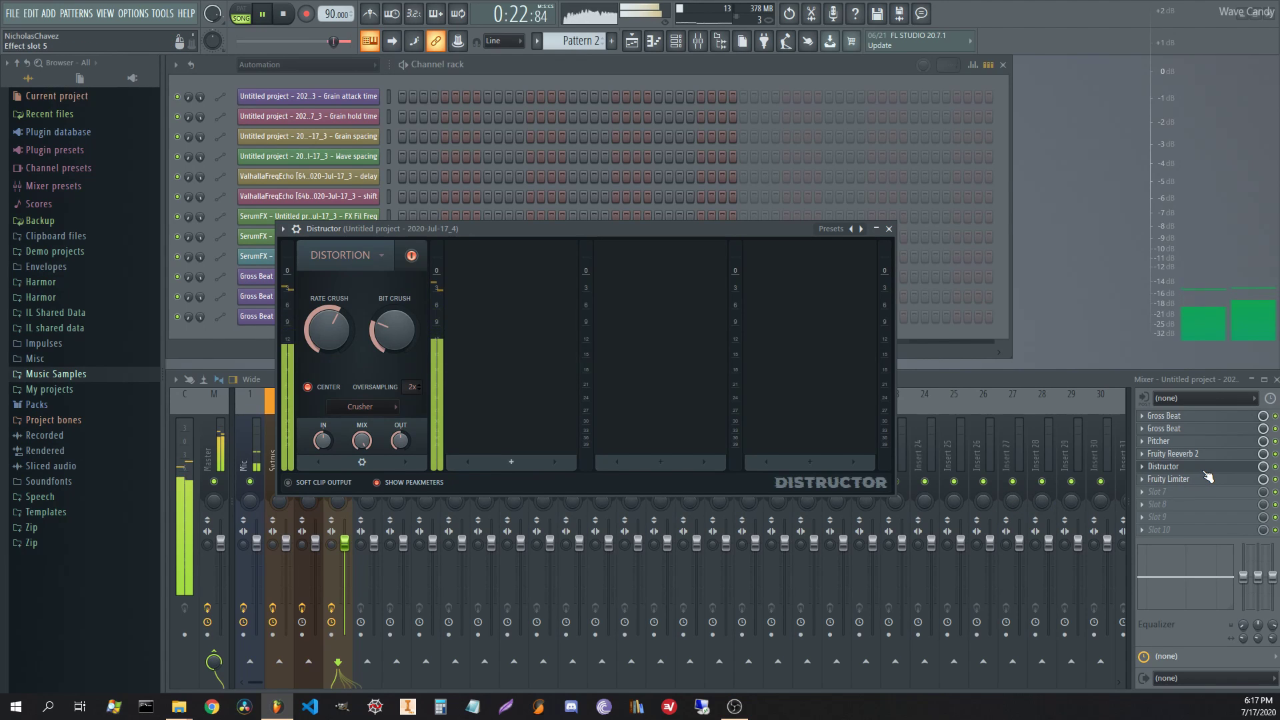
- Create an automation clip for the dry level of Fruity Reeverb 2
left_click(1174, 467)
left_click(1180, 454)
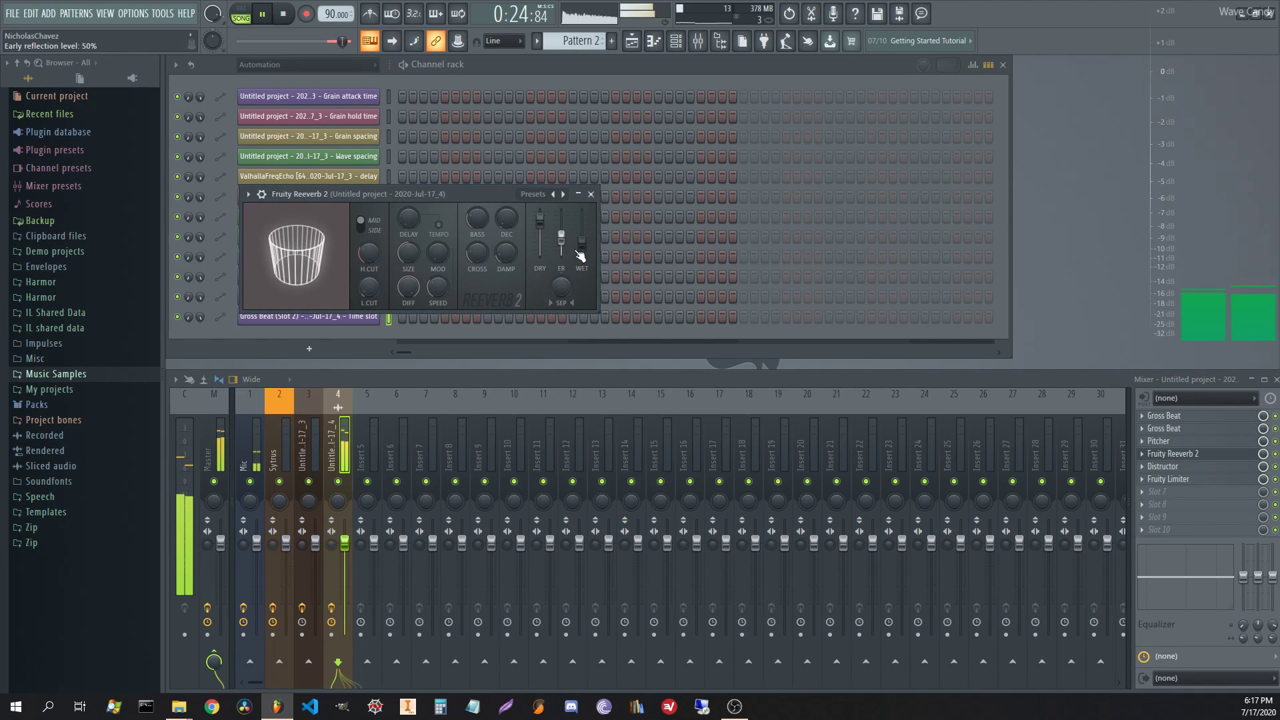
right_click(540, 218)
left_click(561, 306)
- Shape the Reeverb 2 dry level automation into uneven peaks and dips between bars 9 and 10, and play it
left_click(587, 420)
left_click(608, 375)
left_click(618, 417)
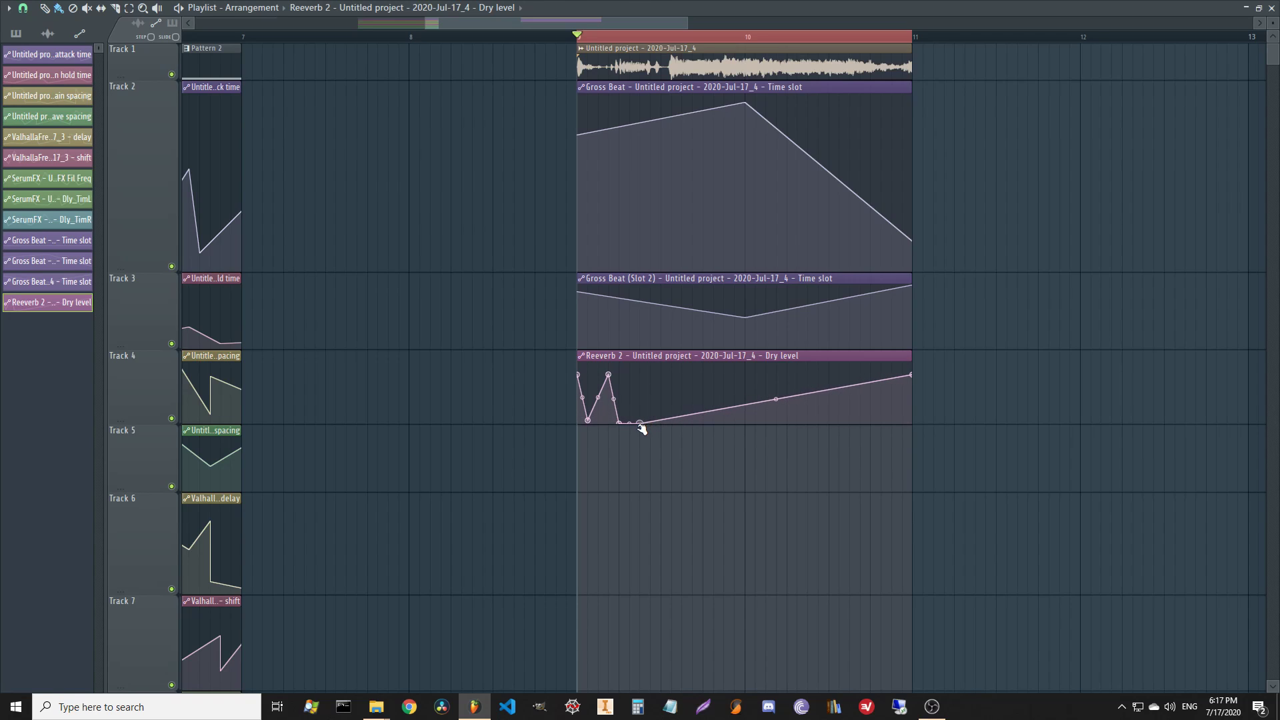
left_click(657, 401)
left_click_drag(657, 400, 640, 384)
left_click(692, 415)
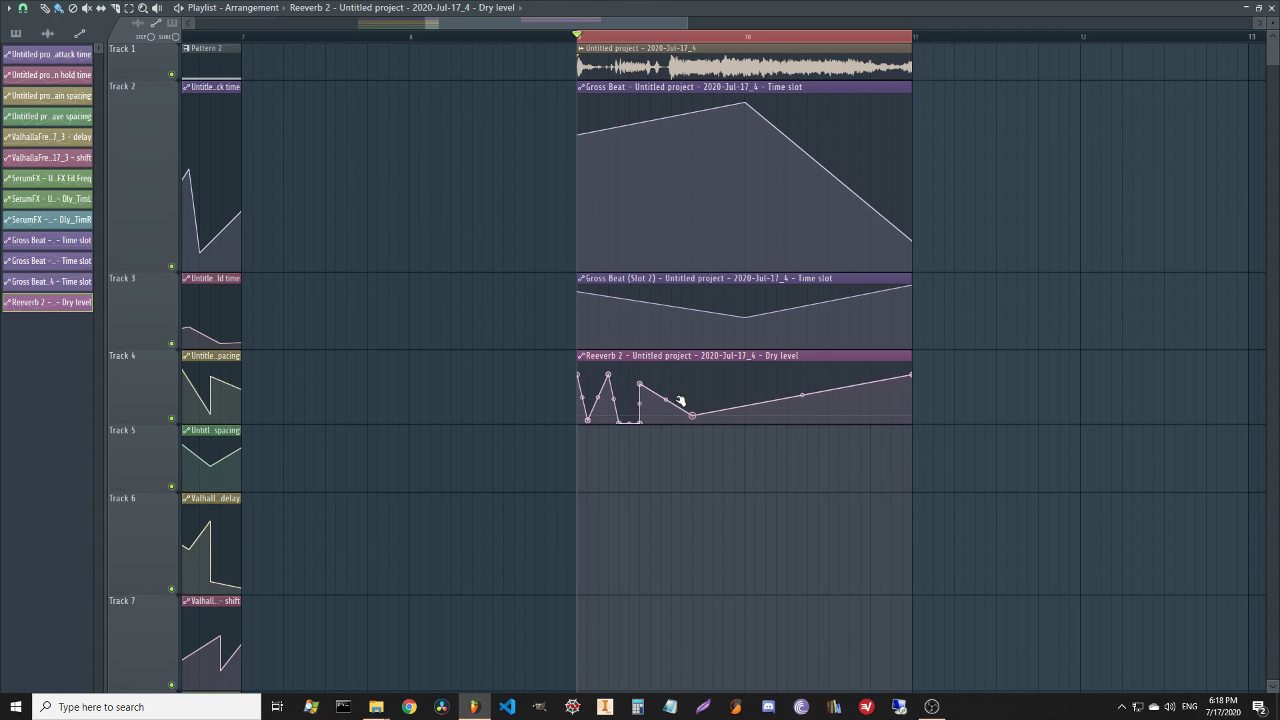
key("ctrl+z")
left_click(745, 408)
key("space")
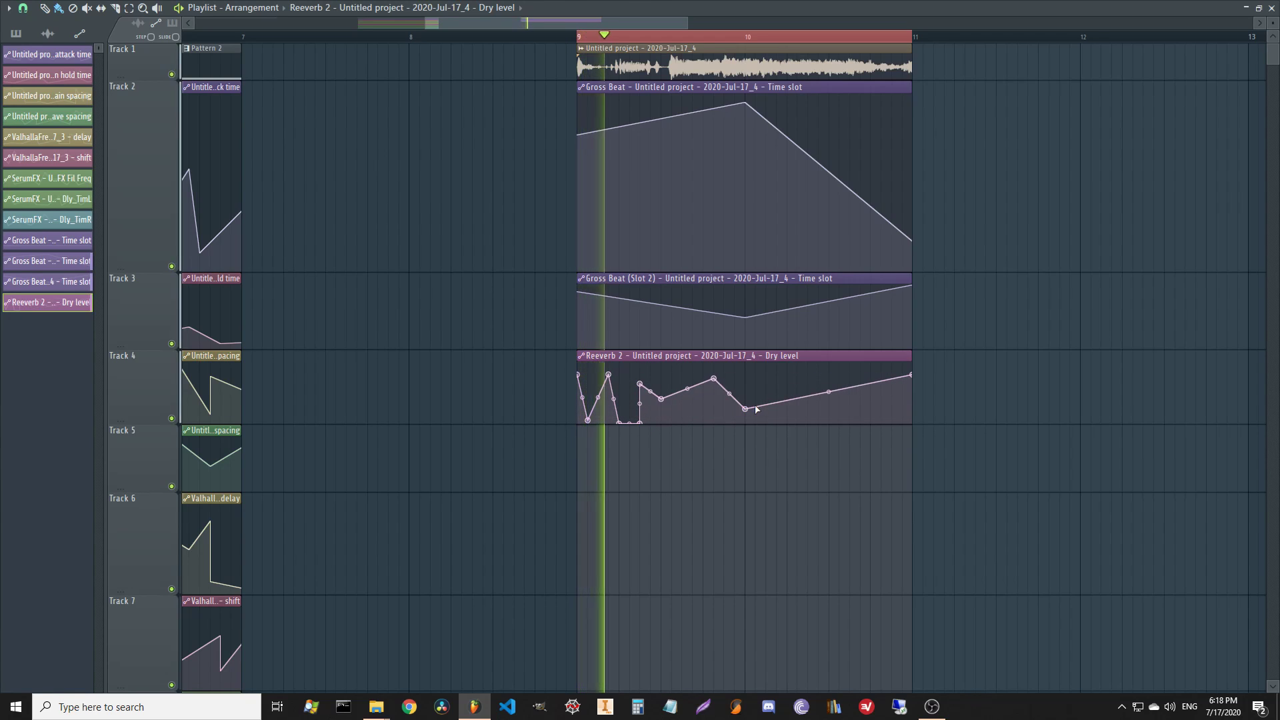
- Continue the dry level automation with alternating high and low points from bar 10 to bar 11
left_click(776, 408)
left_click(766, 383)
left_click(818, 408)
left_click(808, 375)
left_click(849, 370)
left_click(870, 397)
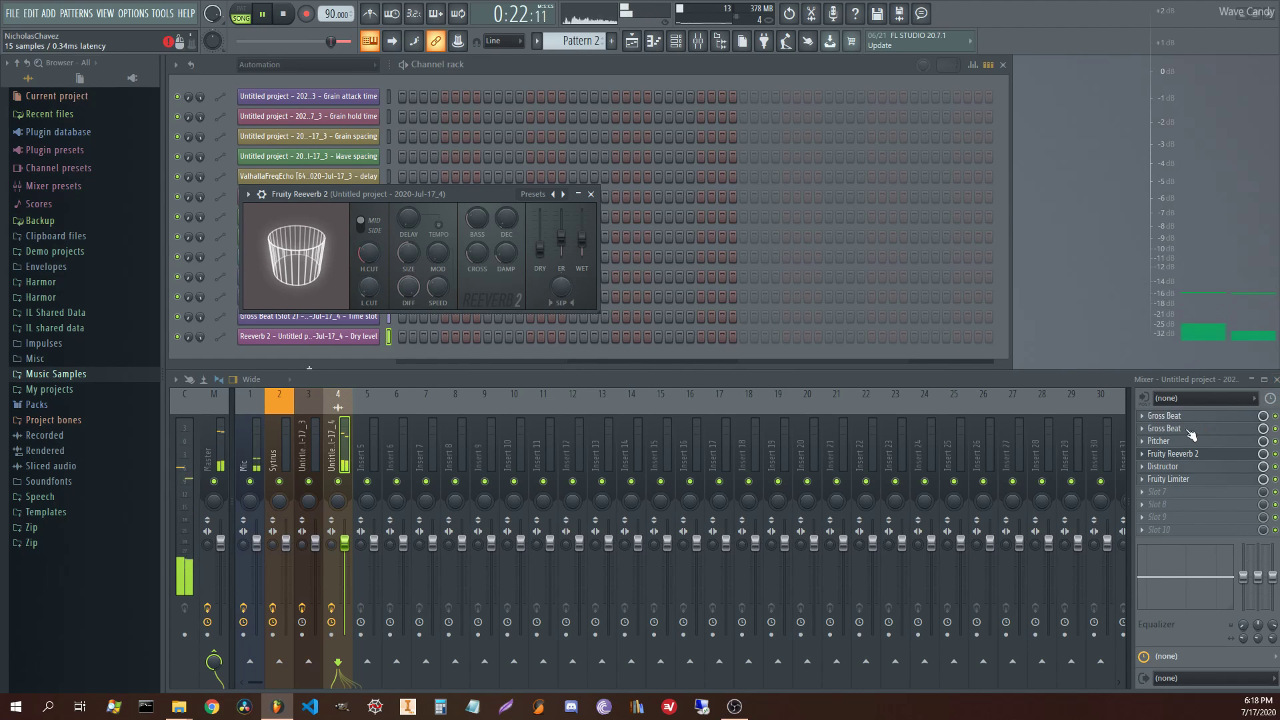
- Lower the Crusher's bit crush and rebalance it against rate crush in Distructor, closing its window
left_click(1167, 466)
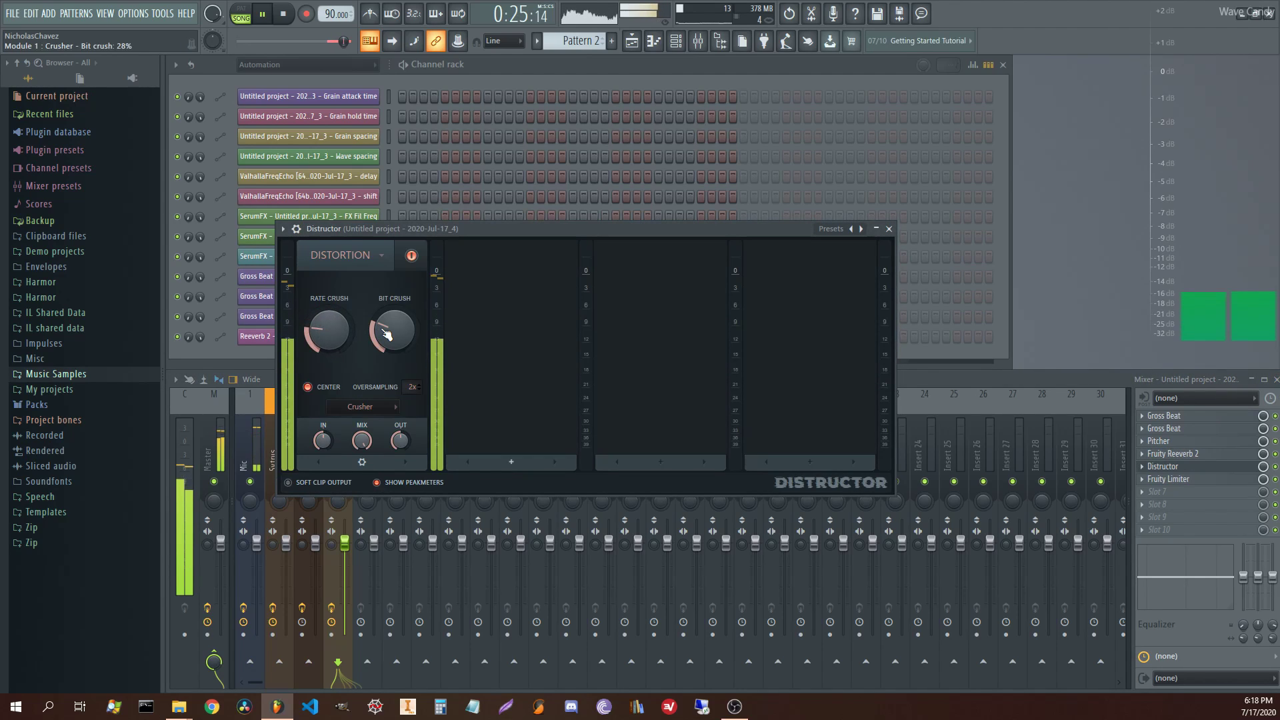
left_click_drag(394, 330, 380, 350)
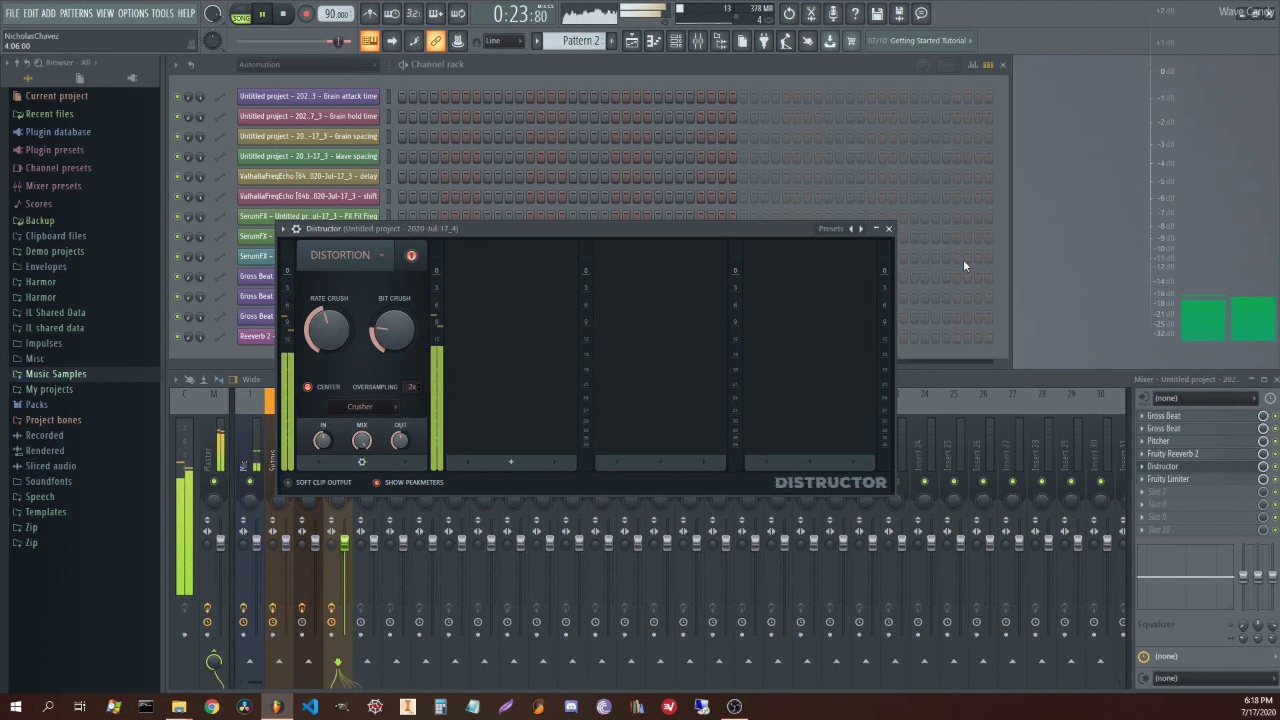
left_click(889, 229)
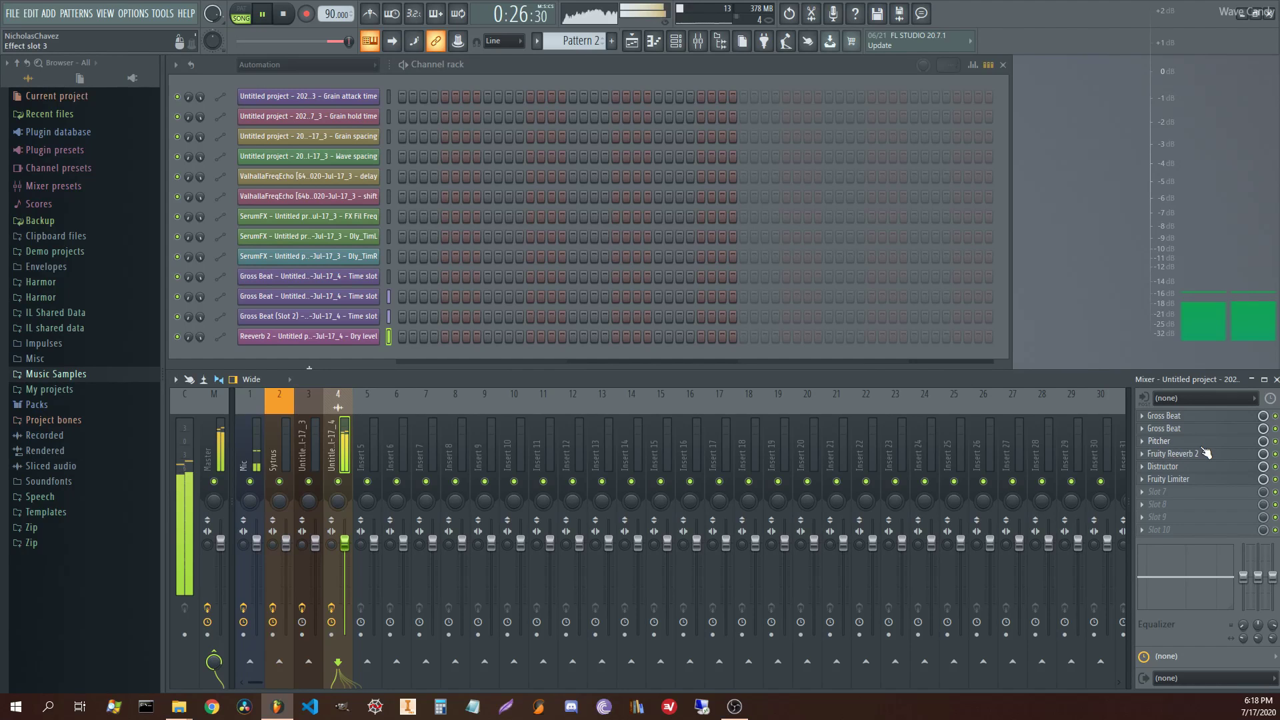
- Try a higher wet level in Fruity Reeverb 2 and bring it back down
left_click(1207, 454)
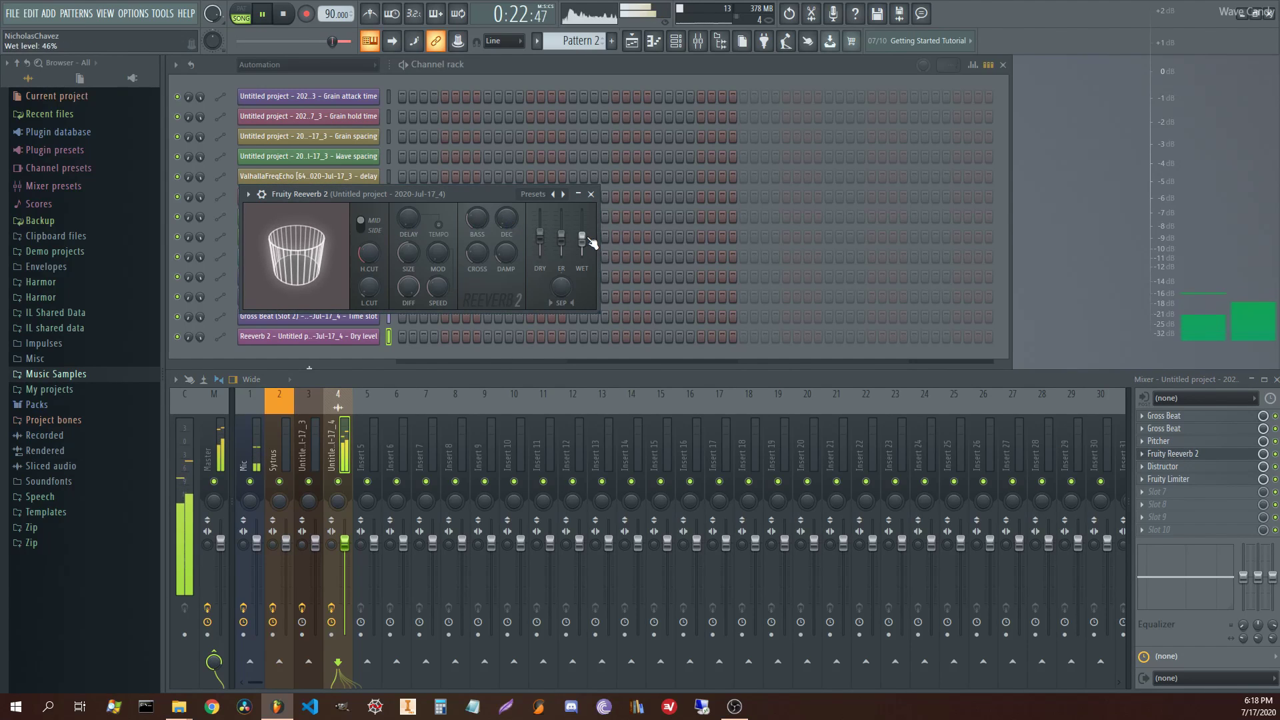
left_click_drag(582, 230, 583, 219)
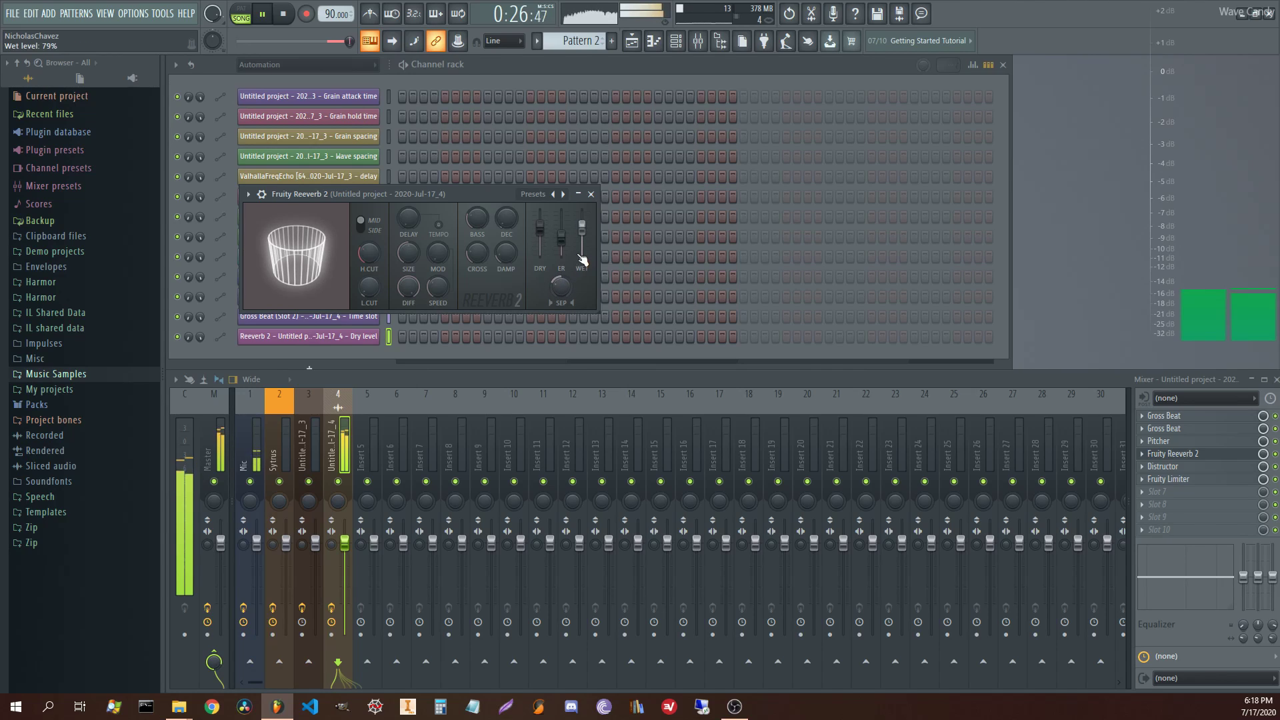
left_click_drag(582, 229, 582, 241)
- Reduce the room size and adjust the high cut in Fruity Reeverb 2, stop playback and close its window
left_click_drag(408, 252, 411, 253)
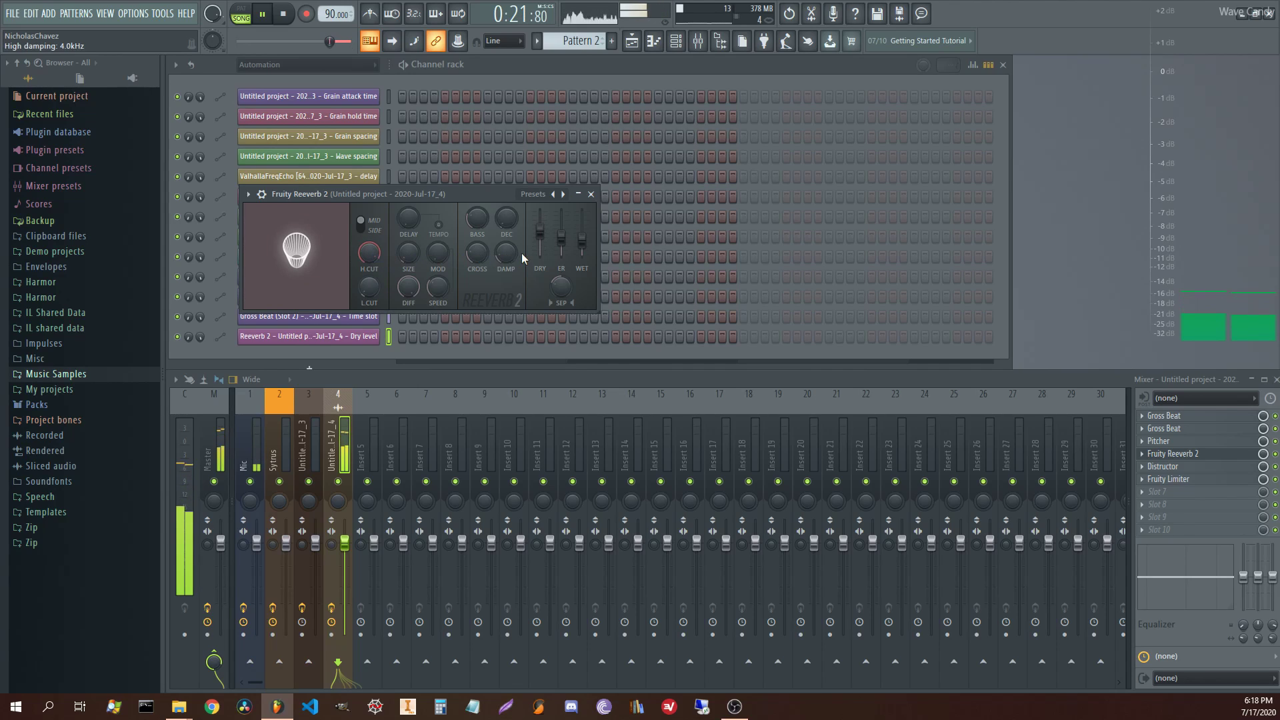
left_click_drag(368, 252, 369, 266)
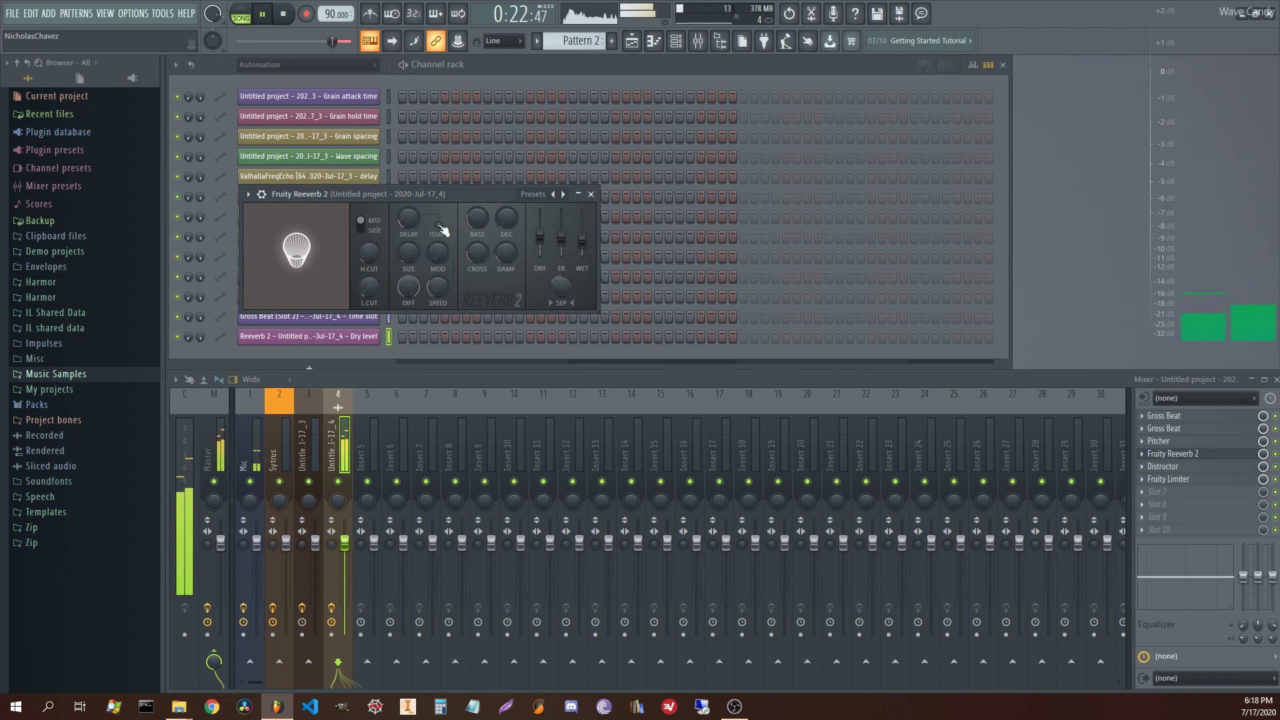
key("space")
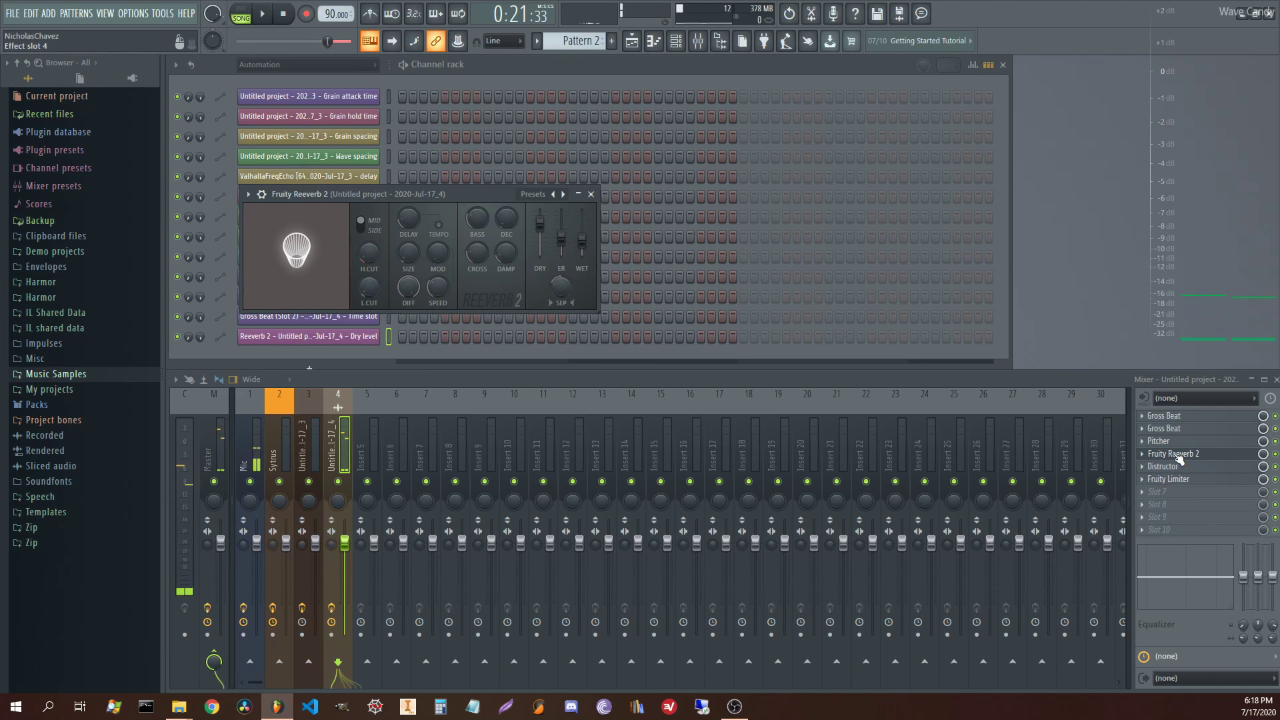
left_click(1179, 459)
- Add another Gross Beat in effect slot 7 and load its Glitch Farm preset
left_click(1164, 492)
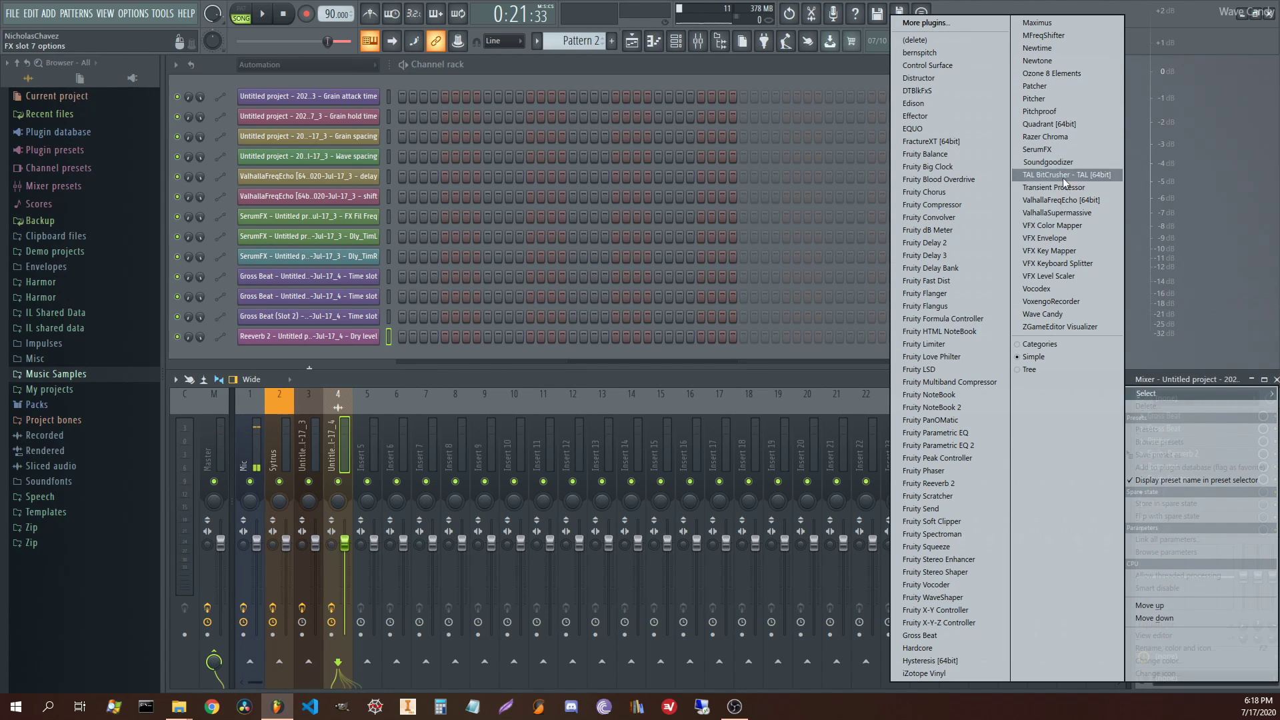
left_click(921, 635)
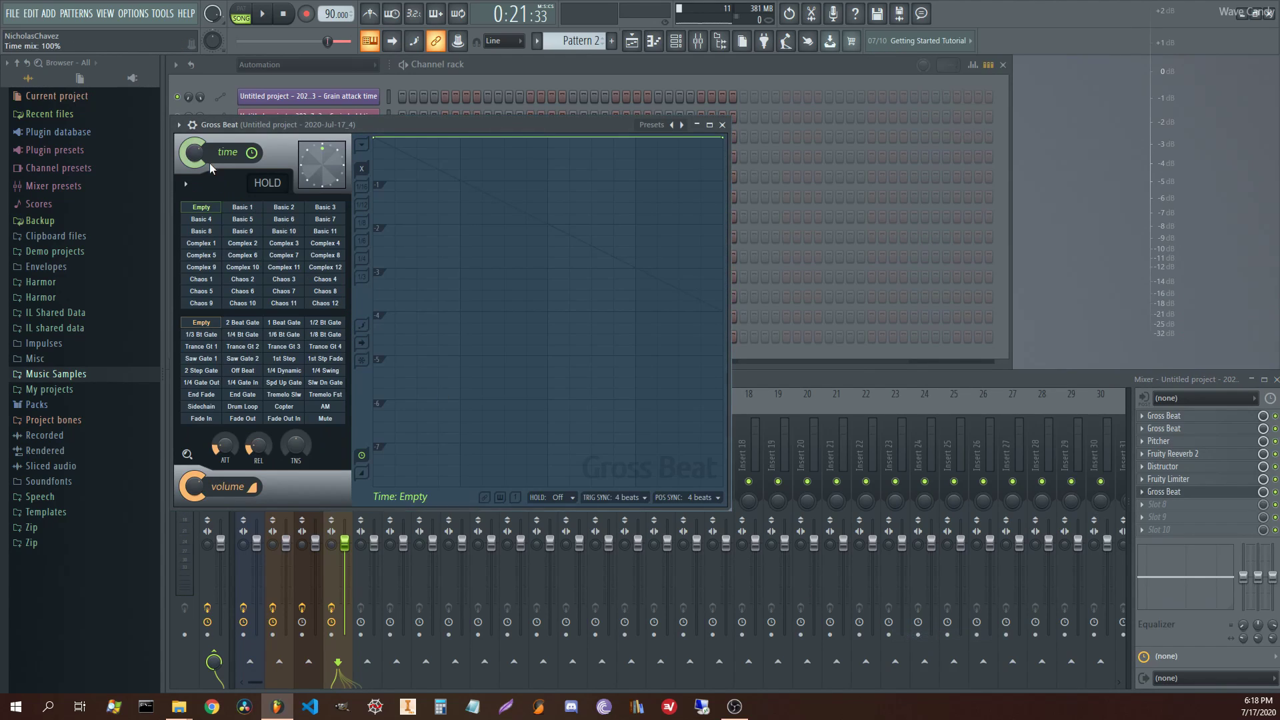
right_click(260, 252)
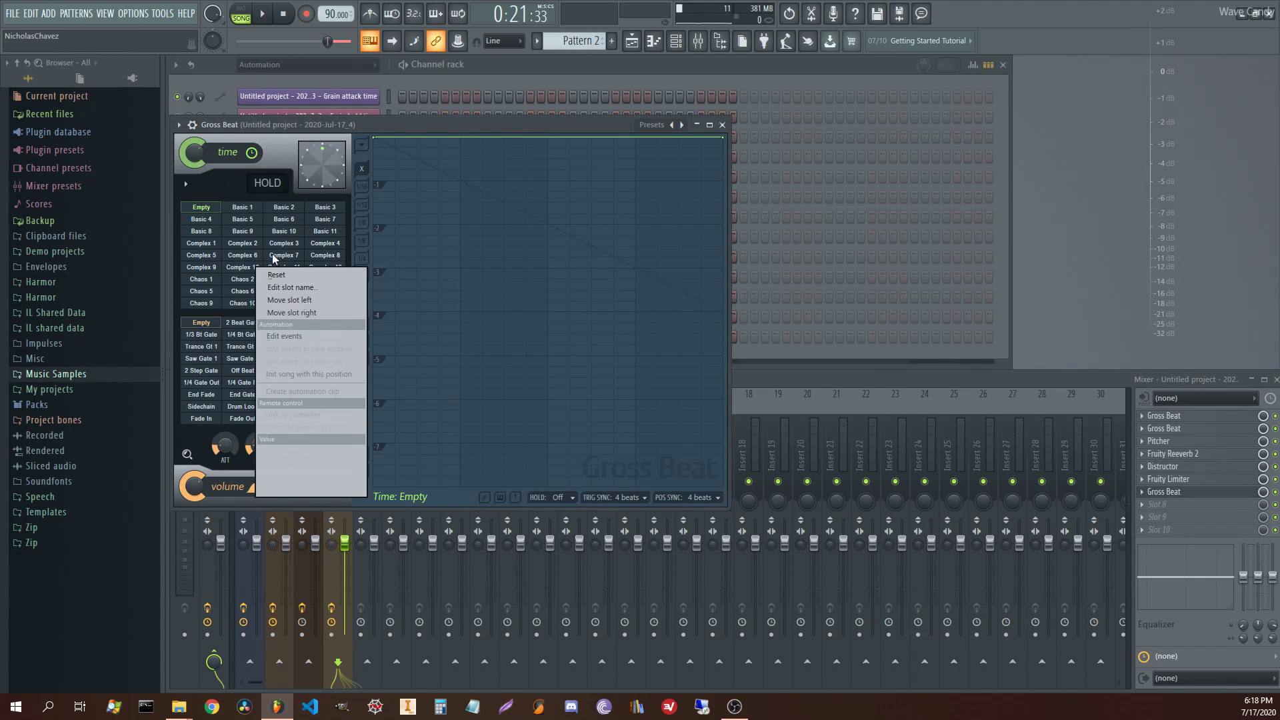
left_click(653, 124)
left_click(676, 159)
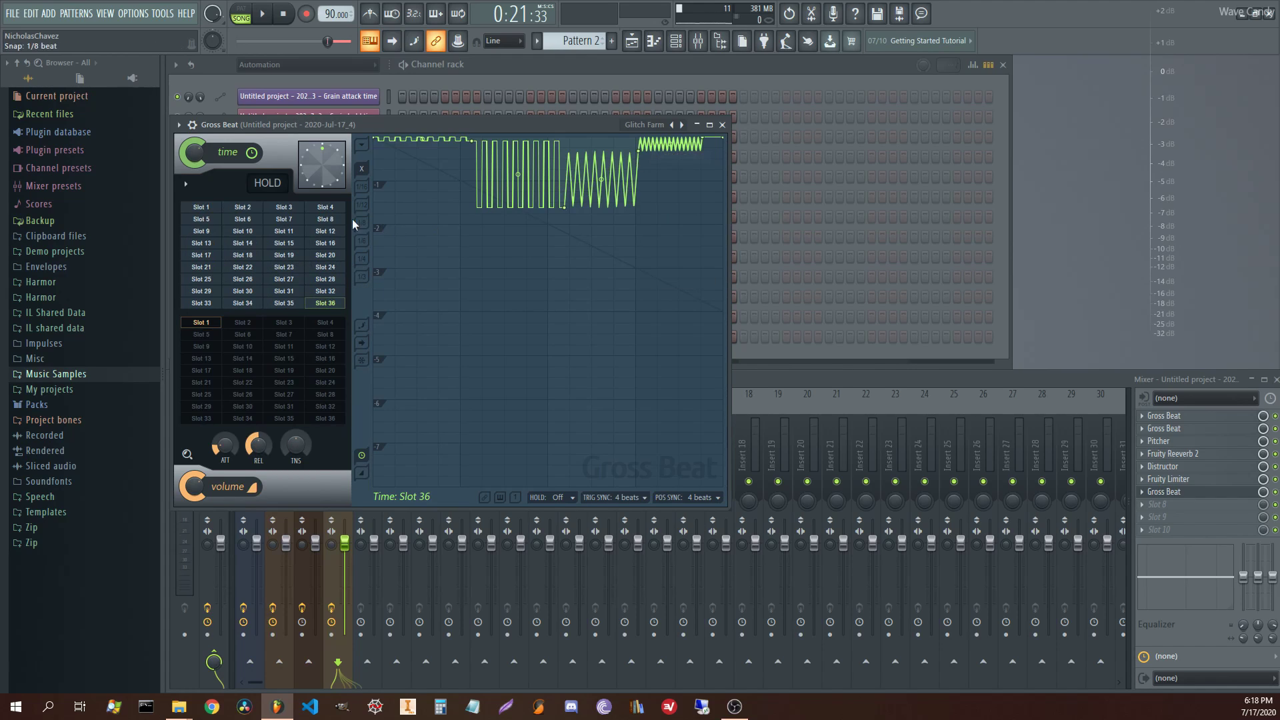
- Automate the slot 7 Gross Beat's time slot with a lowered start and a point at bar 10, and audition the loop
right_click(255, 224)
left_click(307, 347)
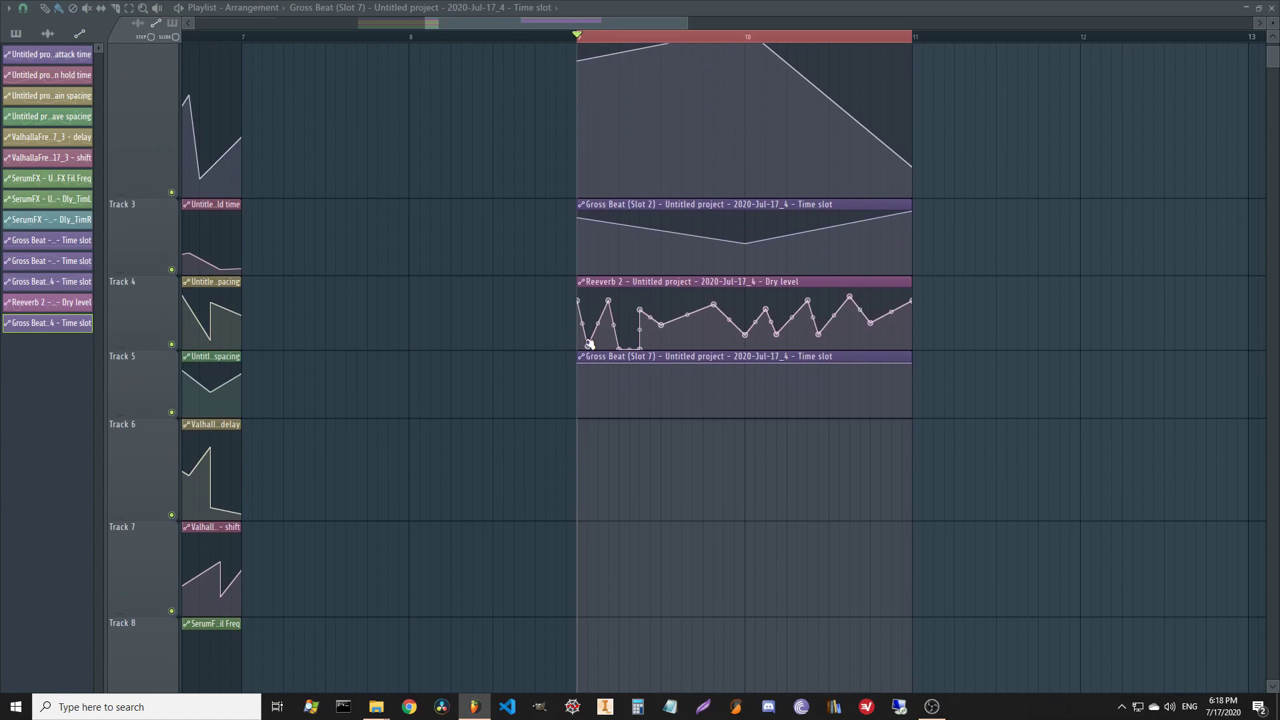
left_click_drag(580, 364, 602, 396)
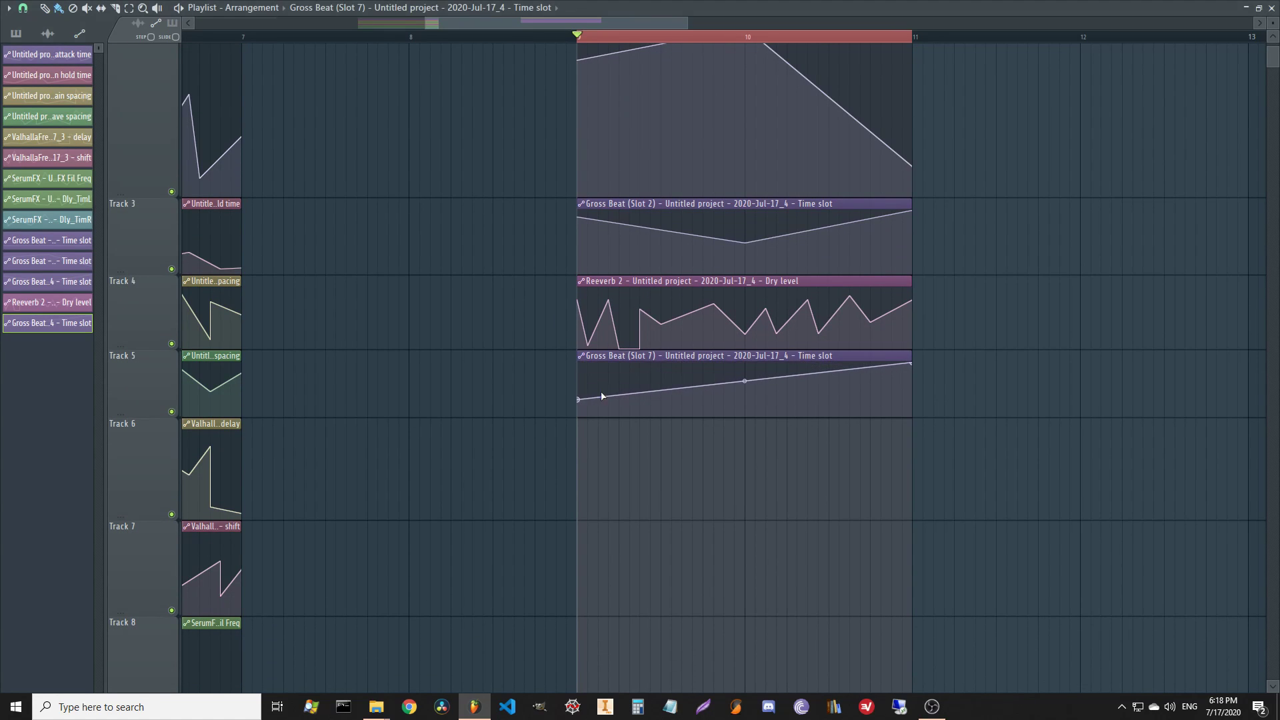
left_click(745, 373)
key("space")
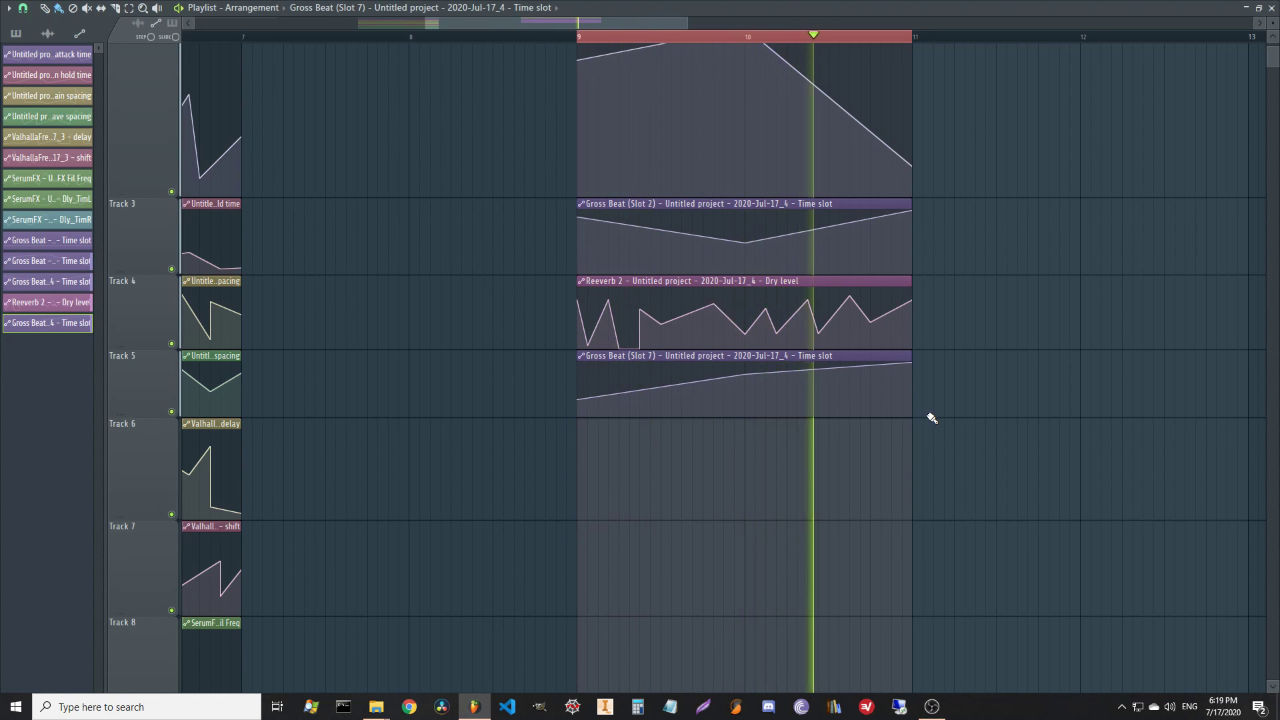
key("space")
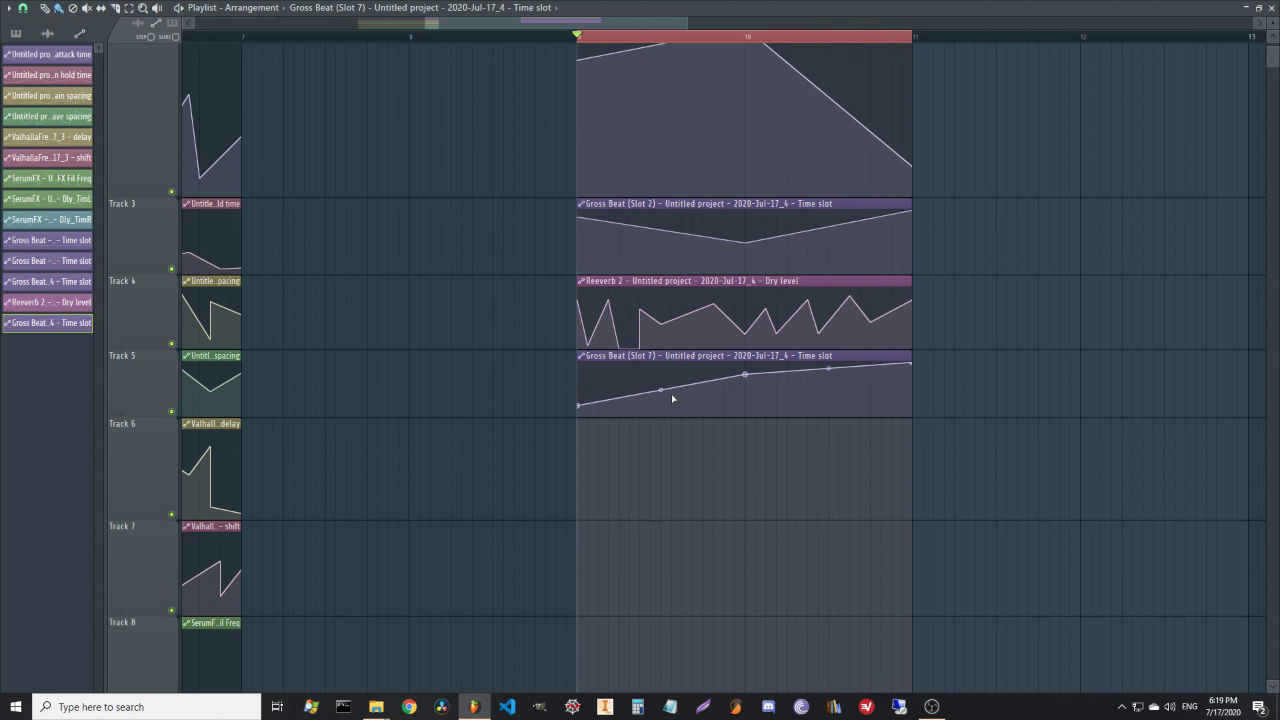
- Lower the bar 10 point of the slot 7 Gross Beat time slot automation, control playback, and close the Gross Beat window
left_click_drag(750, 378, 746, 387)
key("space")
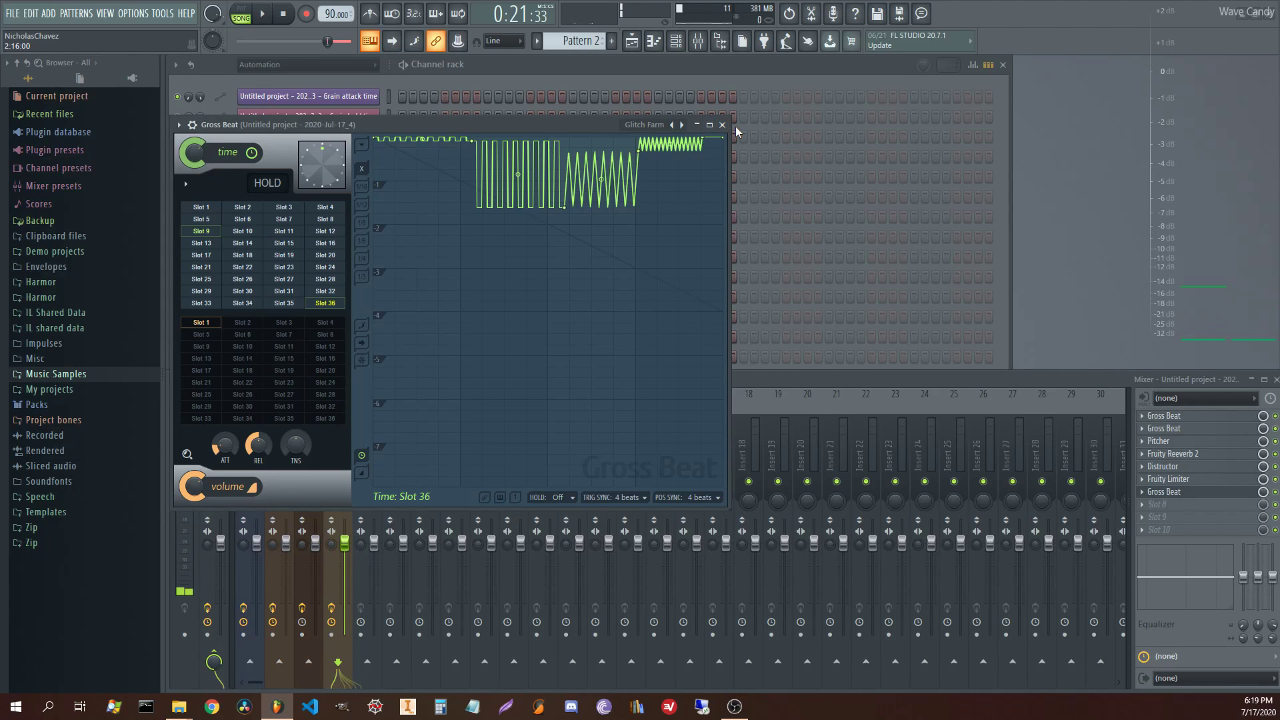
left_click(726, 126)
- Record the processed loop into Edison on the Master track, ending playback and recording after one pass
left_click(213, 428)
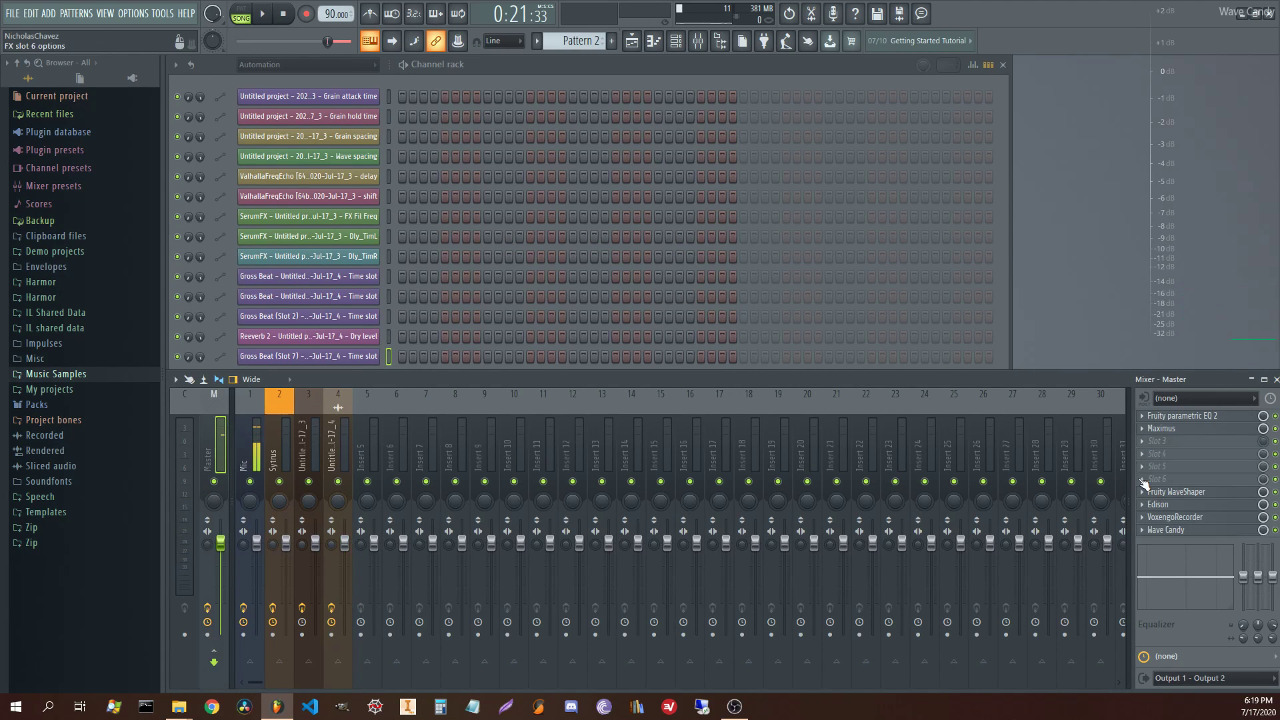
left_click(1160, 505)
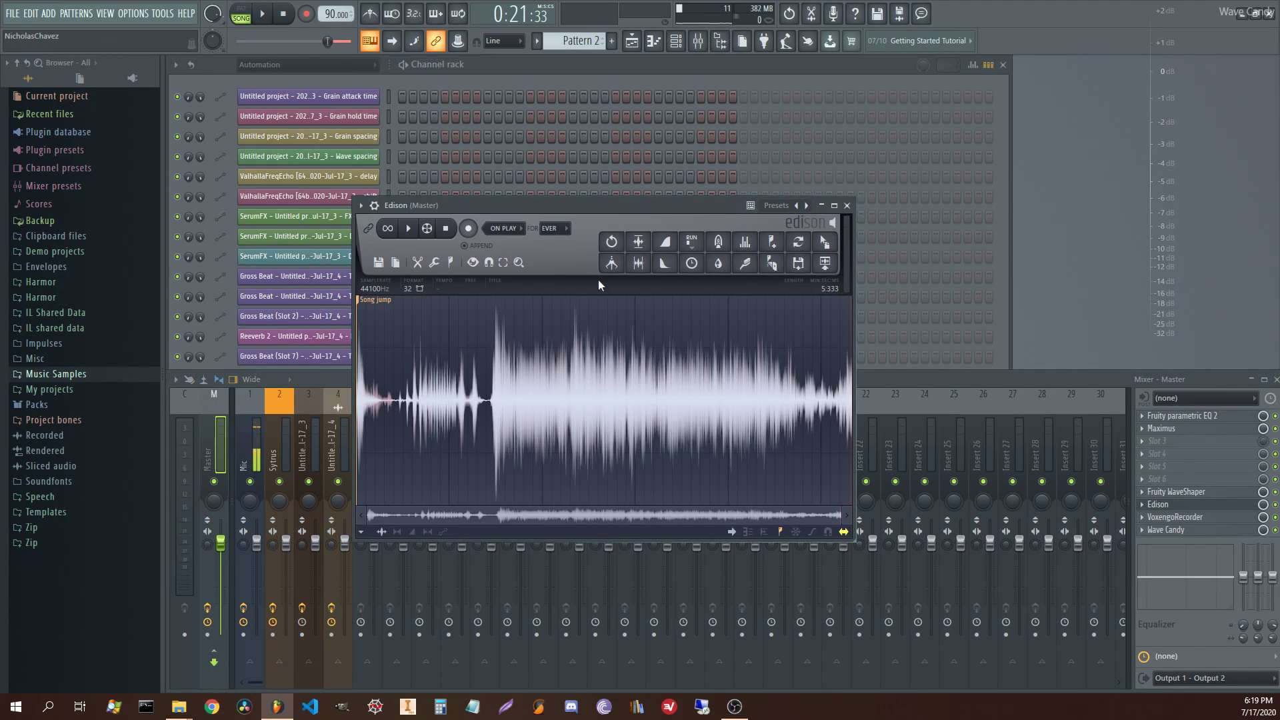
left_click(468, 229)
left_click(265, 15)
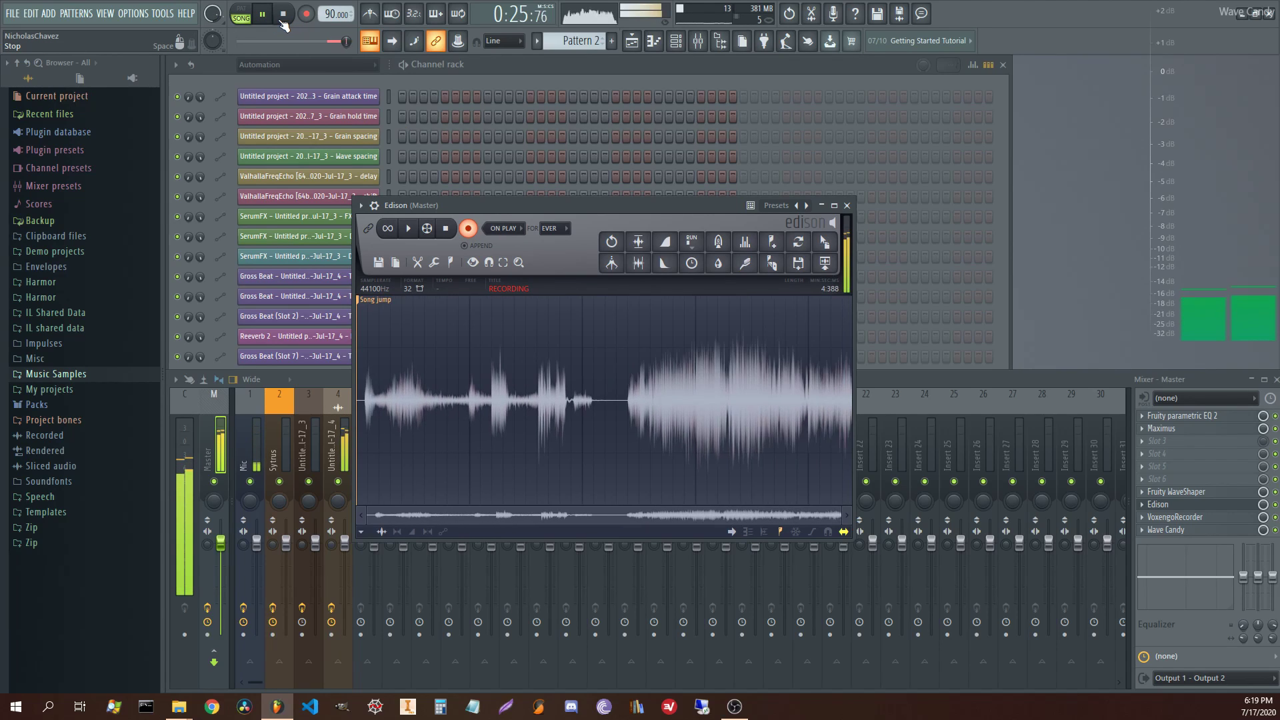
left_click(282, 18)
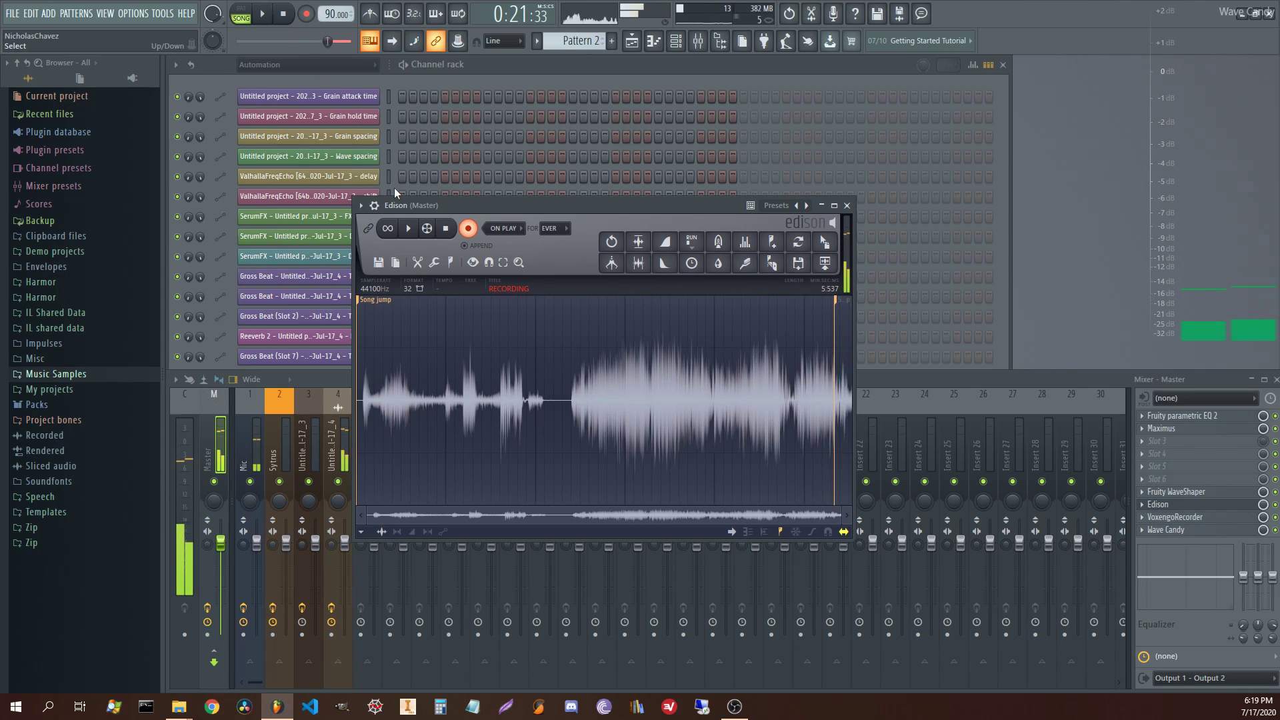
left_click(468, 229)
- Cut the overrun after the end marker from the Edison recording and normalize the audio
left_click(835, 300)
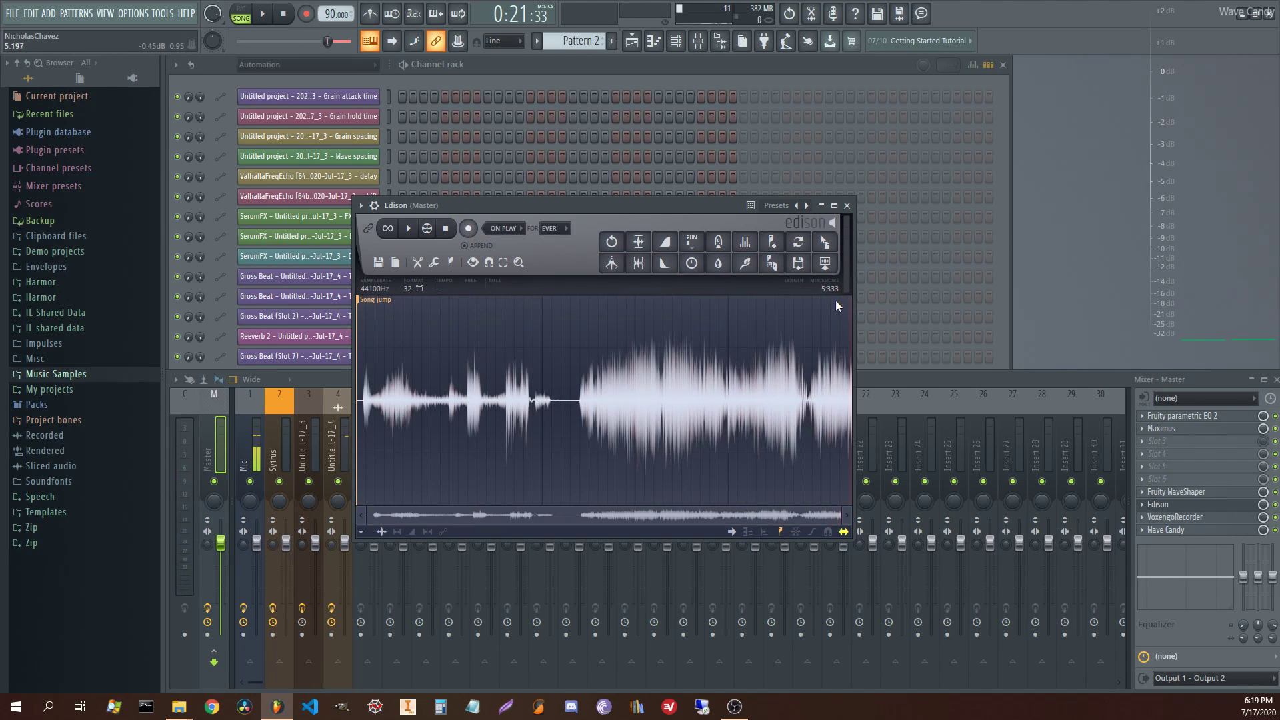
left_click(638, 242)
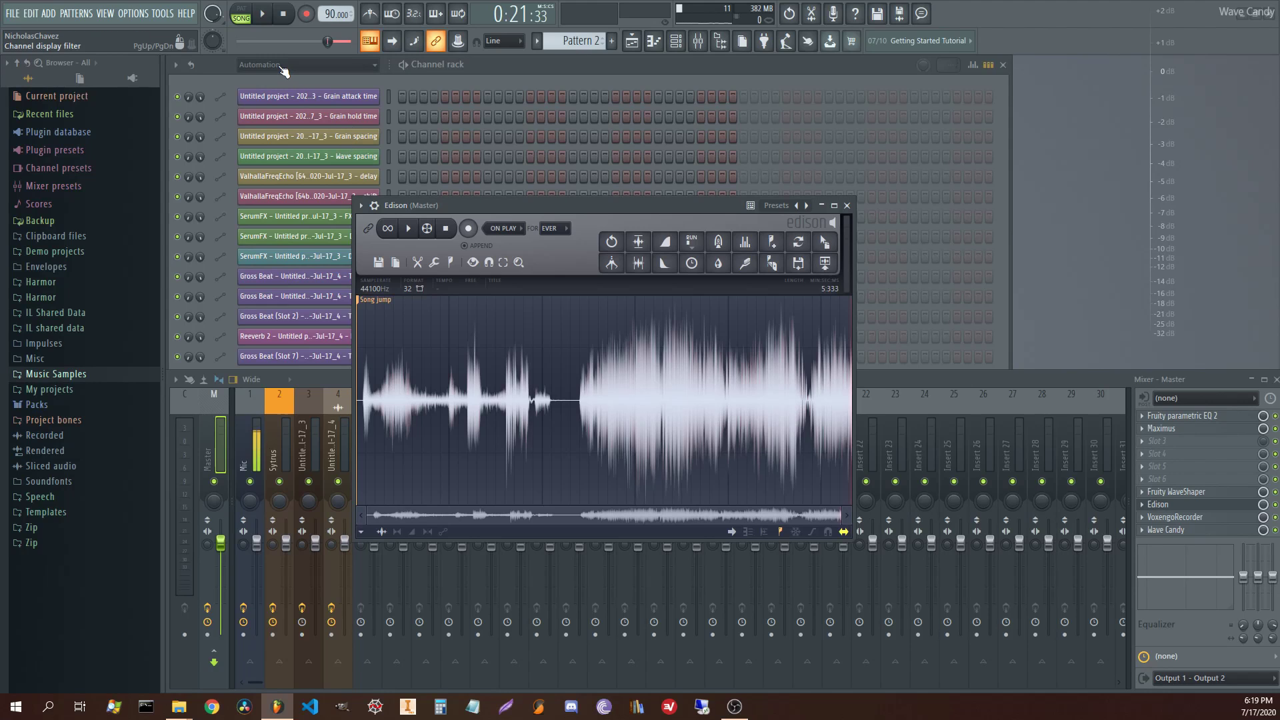
scroll(283, 71, "down", 2)
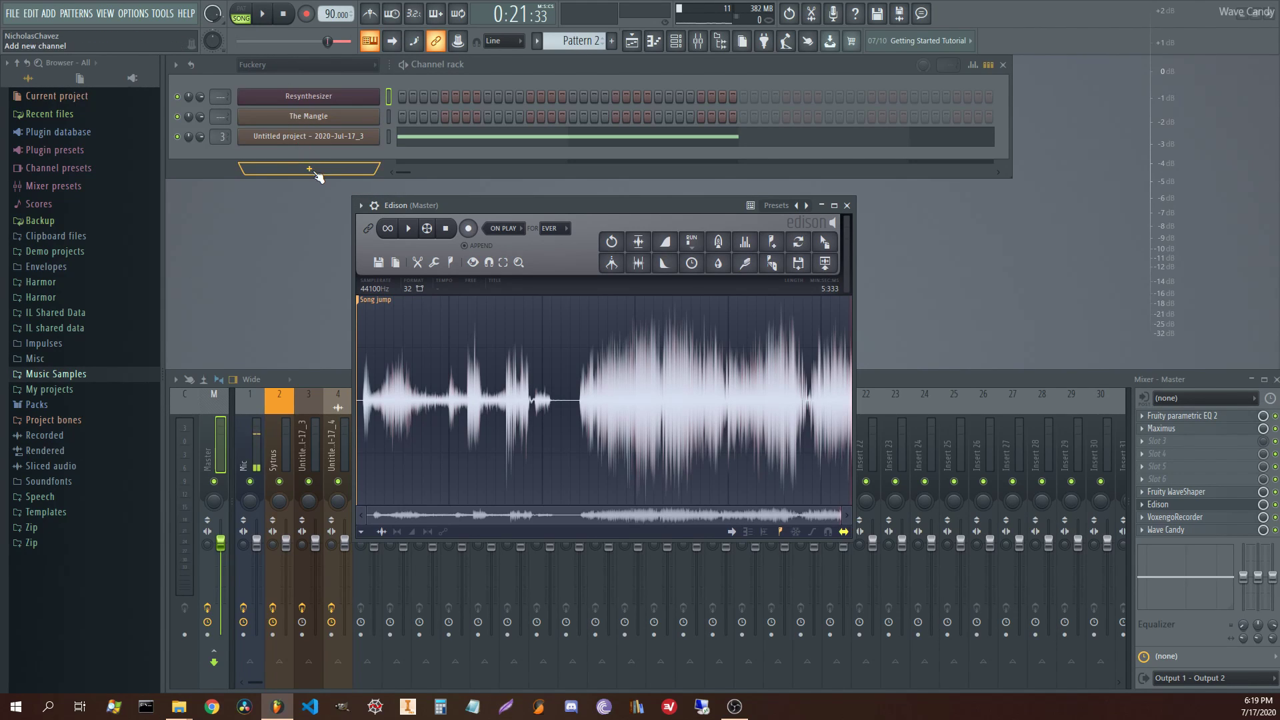
left_click(313, 170)
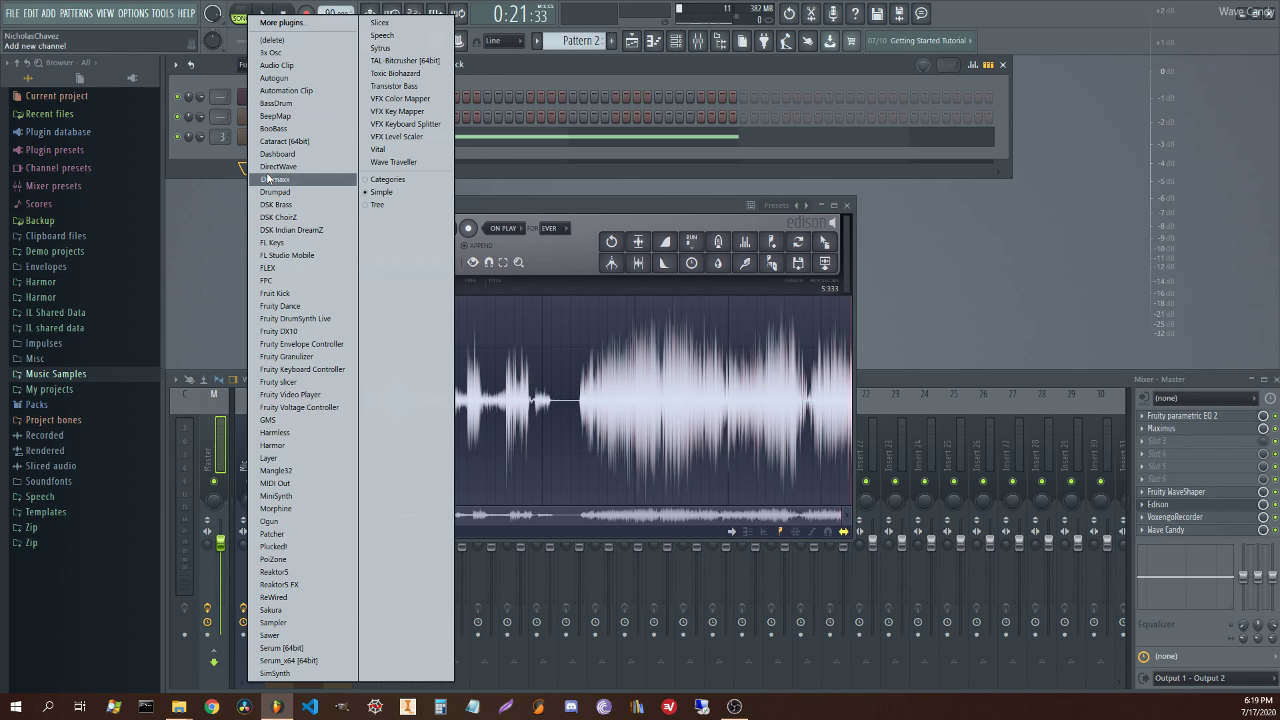
left_click(232, 217)
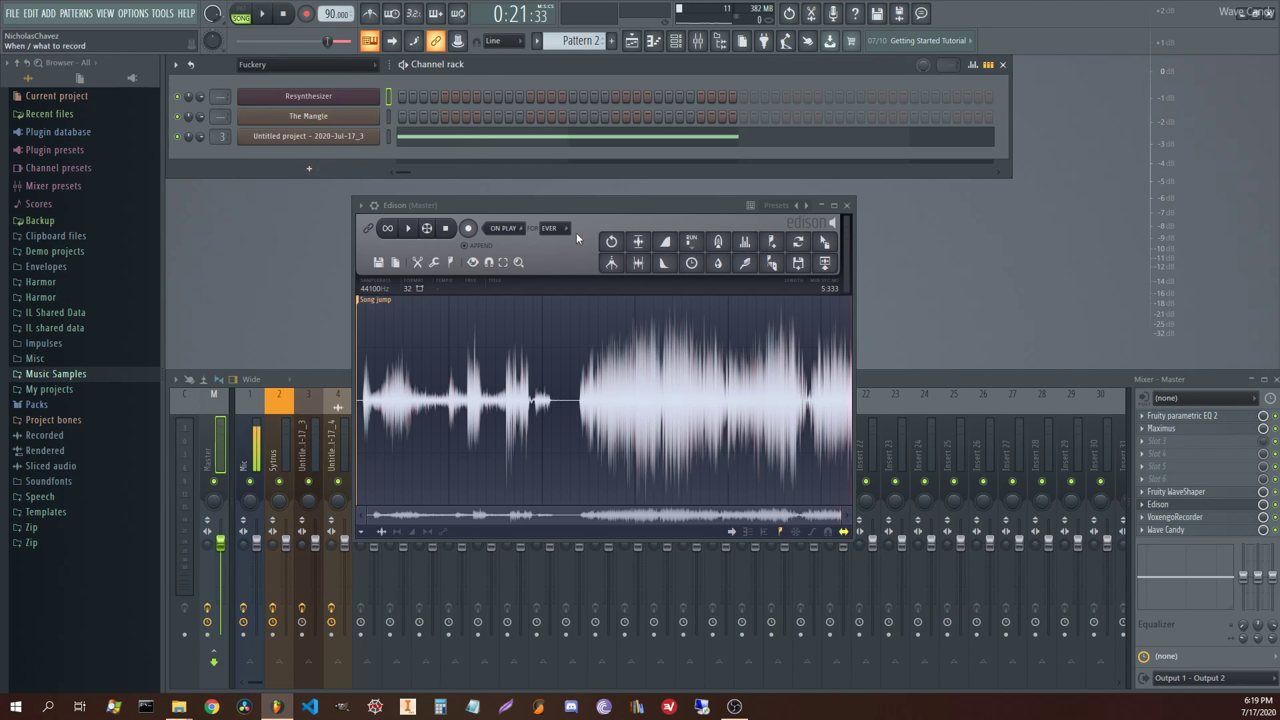
- Place the Edison recording as an audio clip at bar 13 on Track 1 of the playlist
left_click_drag(824, 242, 591, 219)
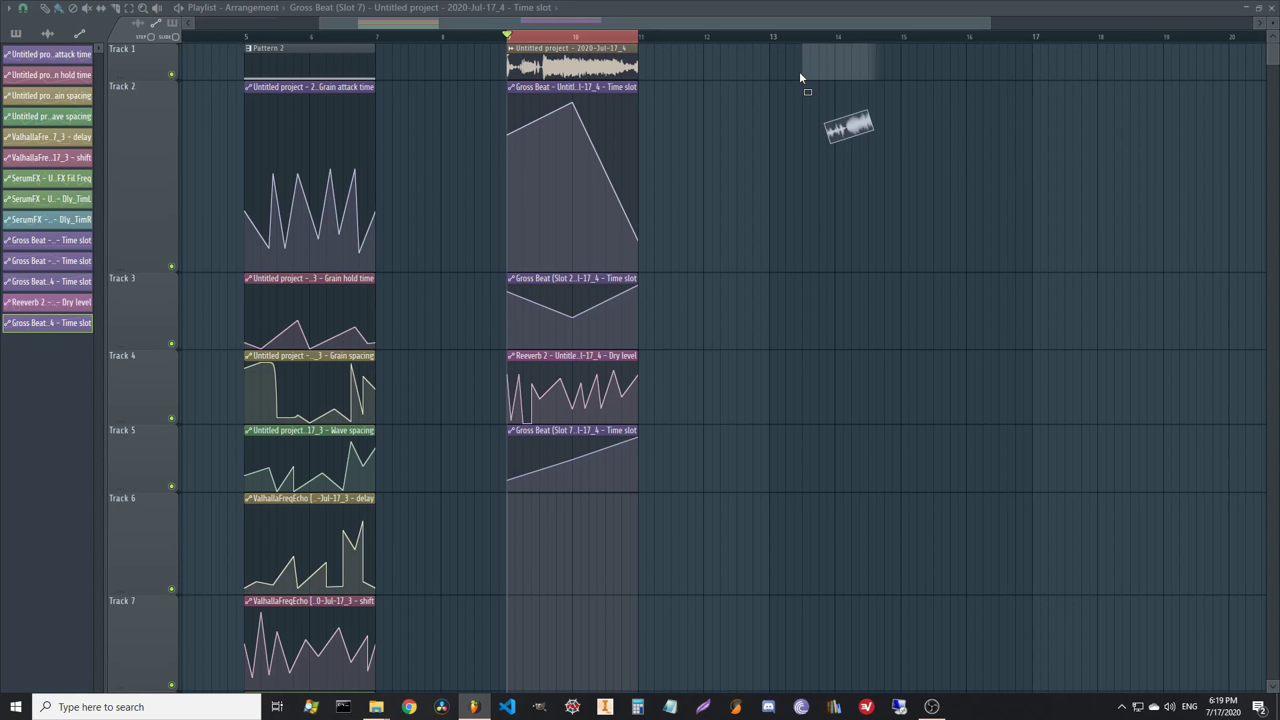
left_click_drag(798, 72, 773, 64)
- Open The Mangle from the Fuckery channel group and load the 2020-Jul-17_5 recording into it
left_click(283, 73)
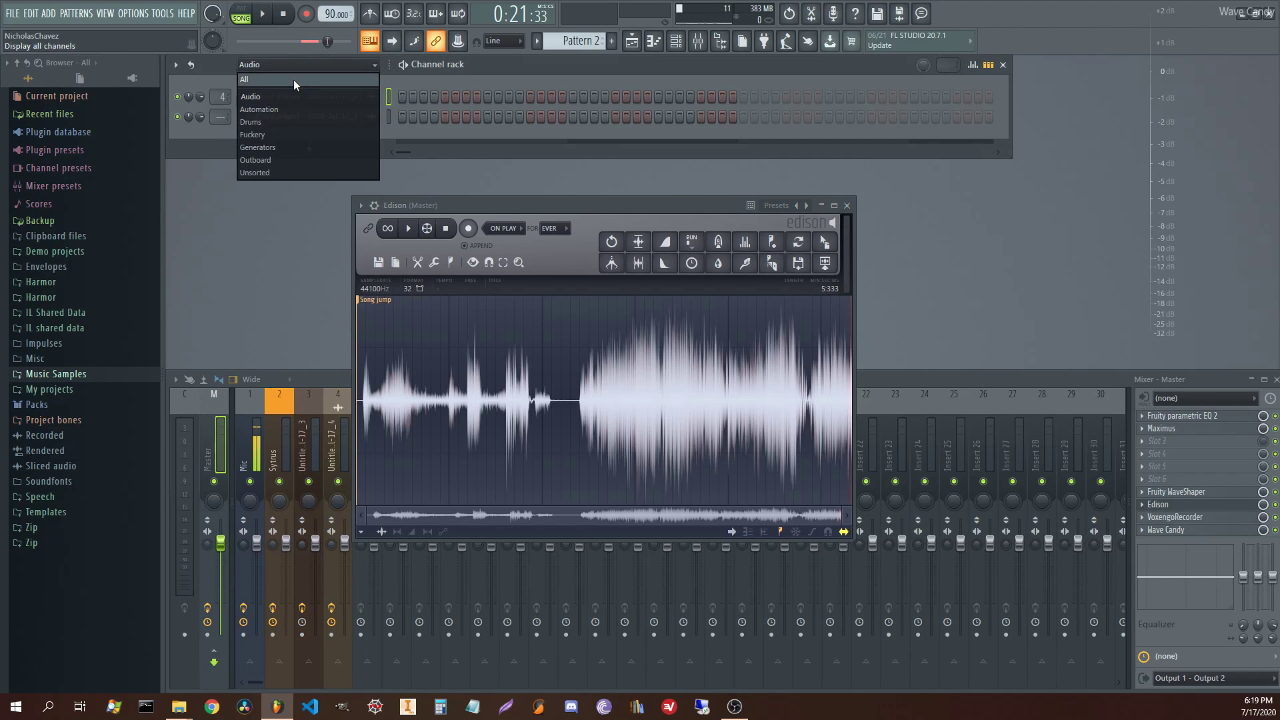
left_click(293, 137)
left_click(322, 70)
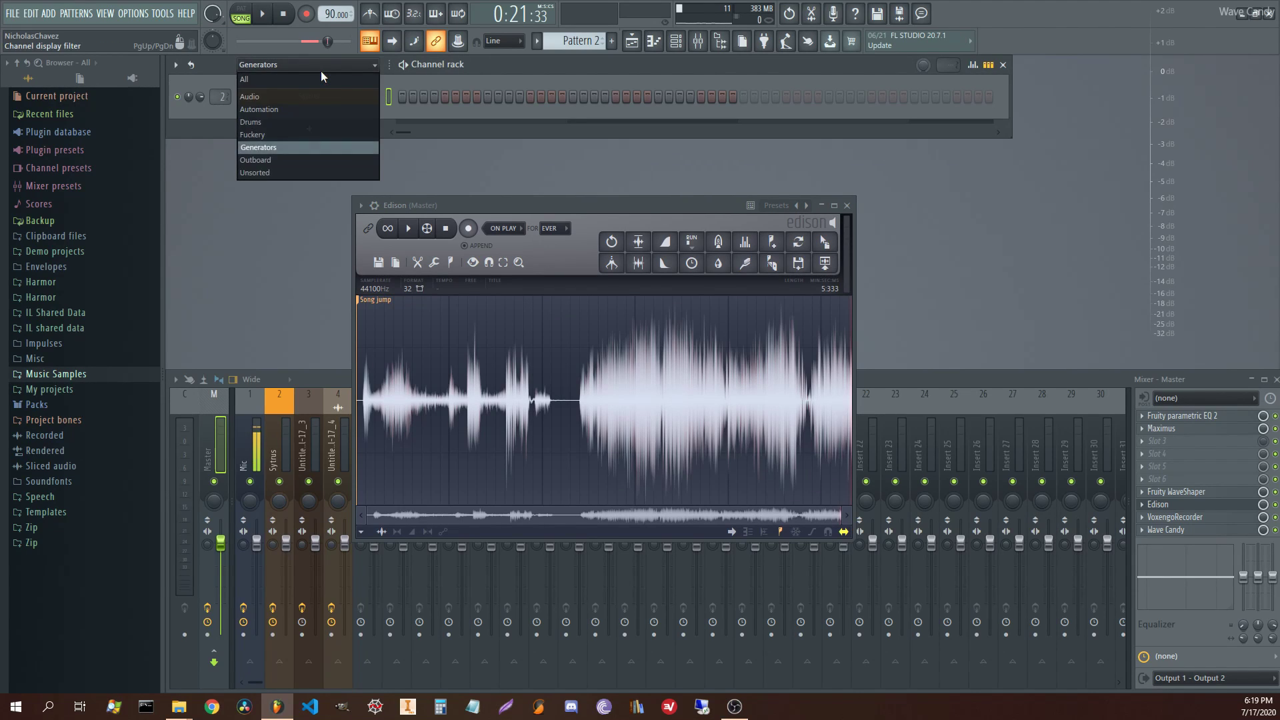
left_click(299, 133)
left_click(339, 120)
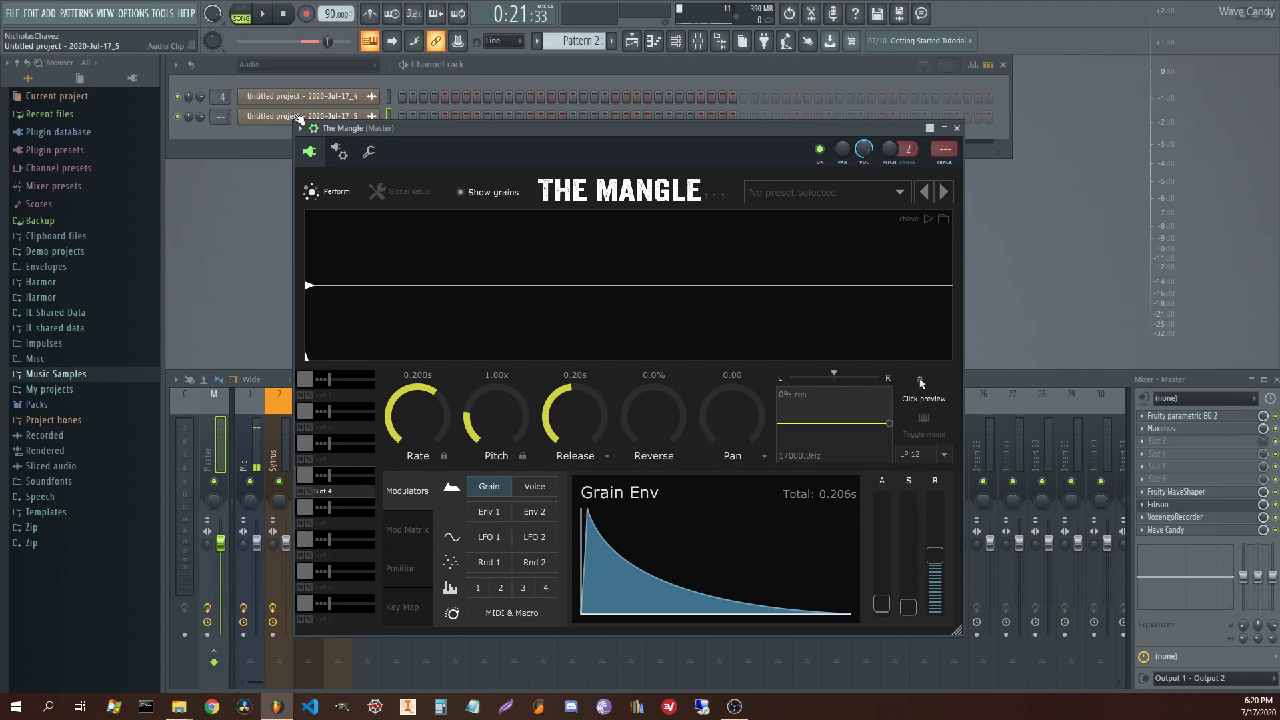
left_click(300, 117)
left_click_drag(477, 436, 711, 329)
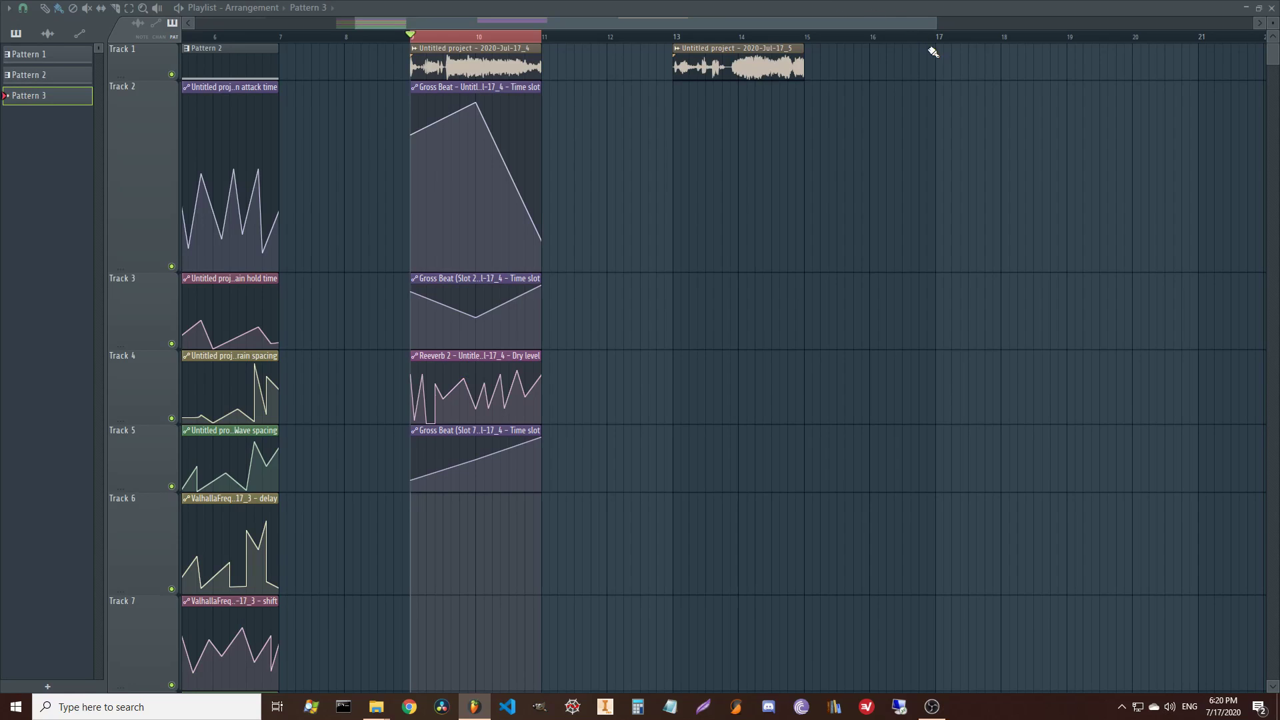
- Place Pattern 3 at bar 17 on Track 1 and select bars 17 to 19 as the playback loop
left_click(949, 69)
scroll(994, 166, "right", 5)
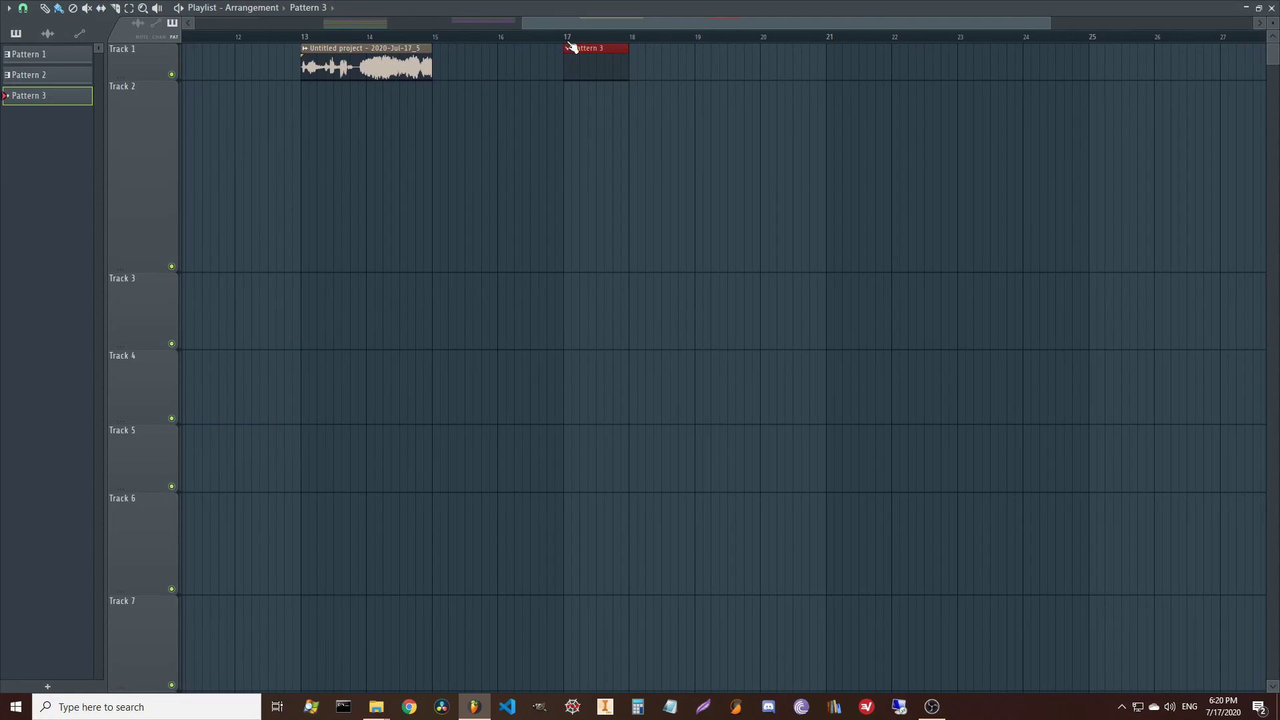
left_click_drag(563, 44, 696, 60)
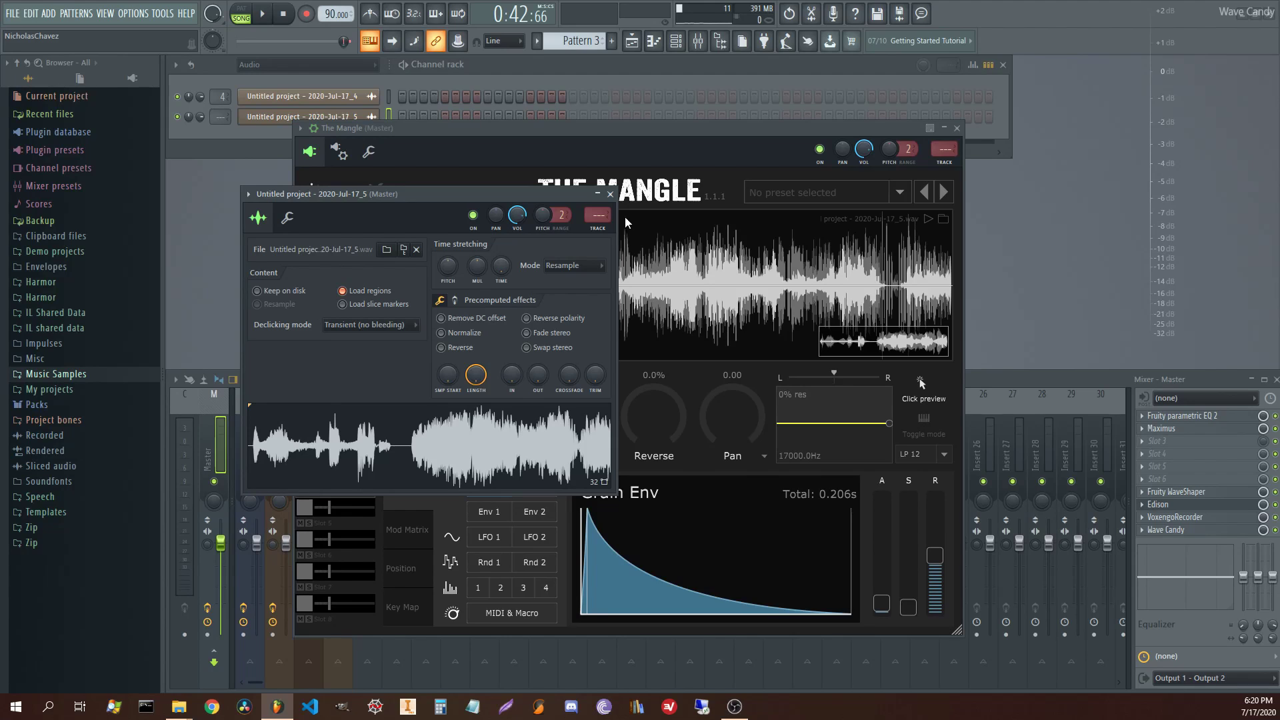
- In The Mangle's position settings, set the loop amount to 100% and speed to 3.091 per second, and preview a note
left_click(610, 195)
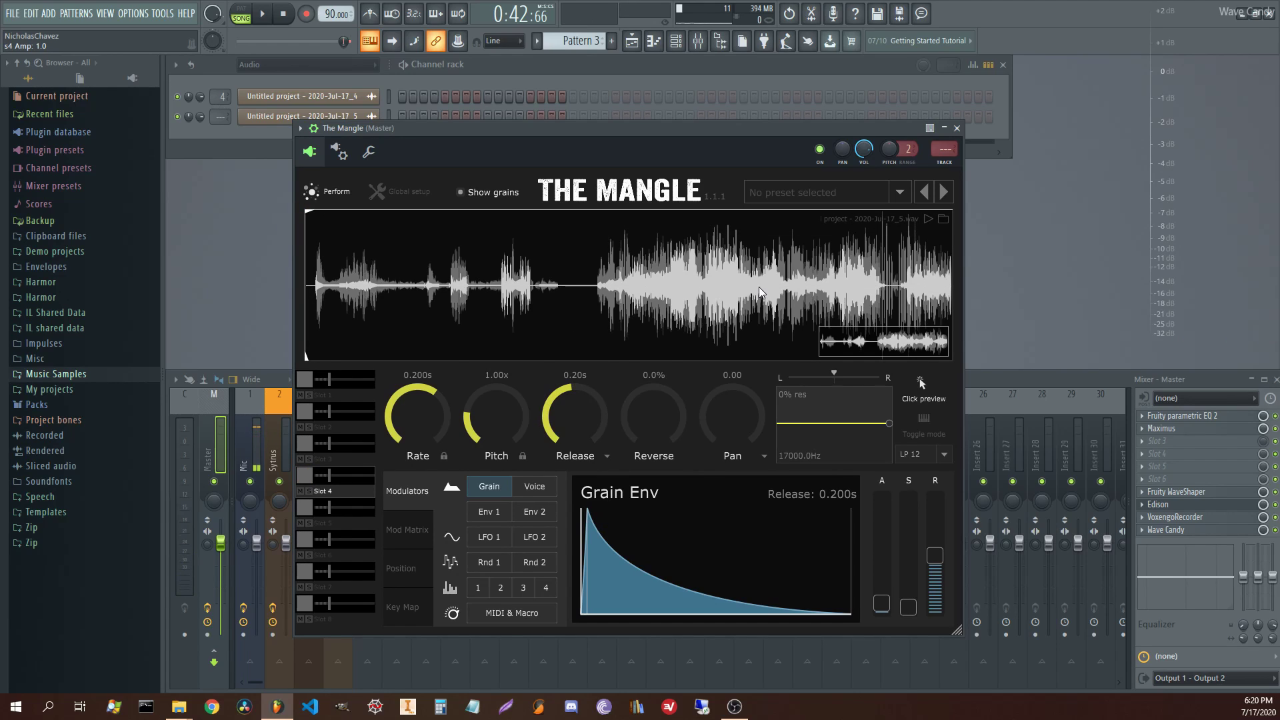
left_click(405, 572)
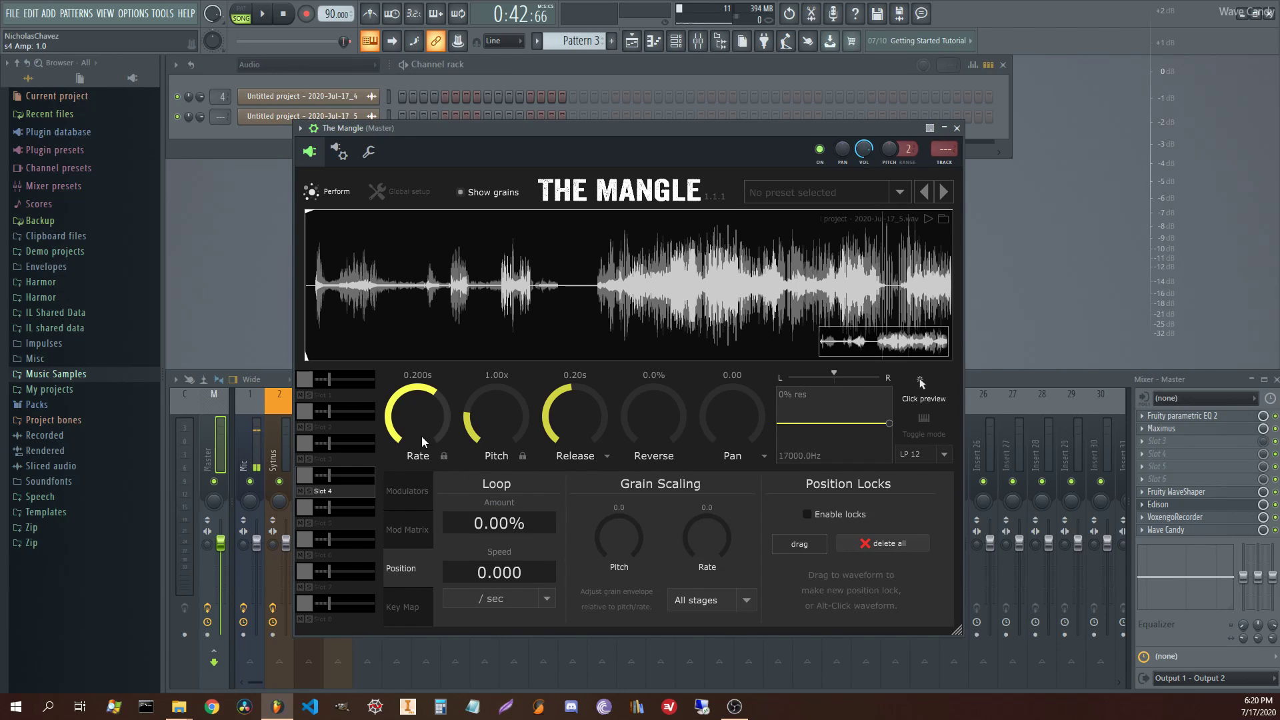
left_click_drag(475, 526, 489, 213)
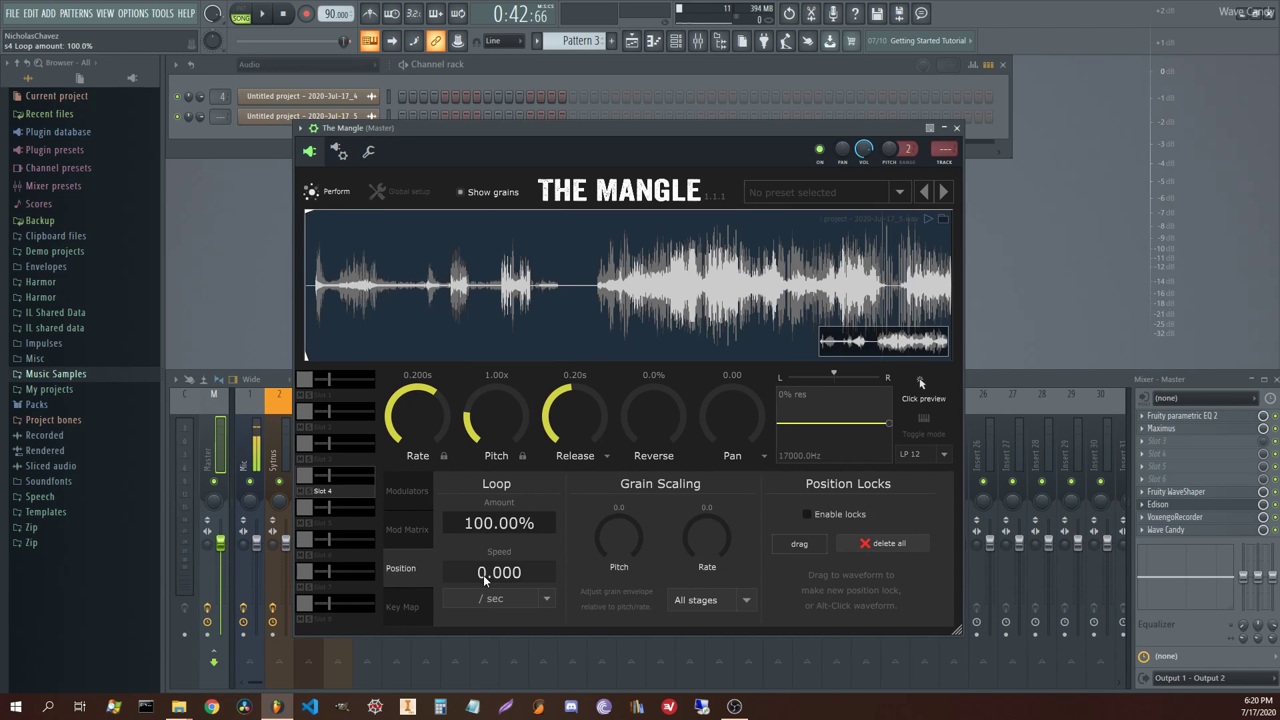
key("z")
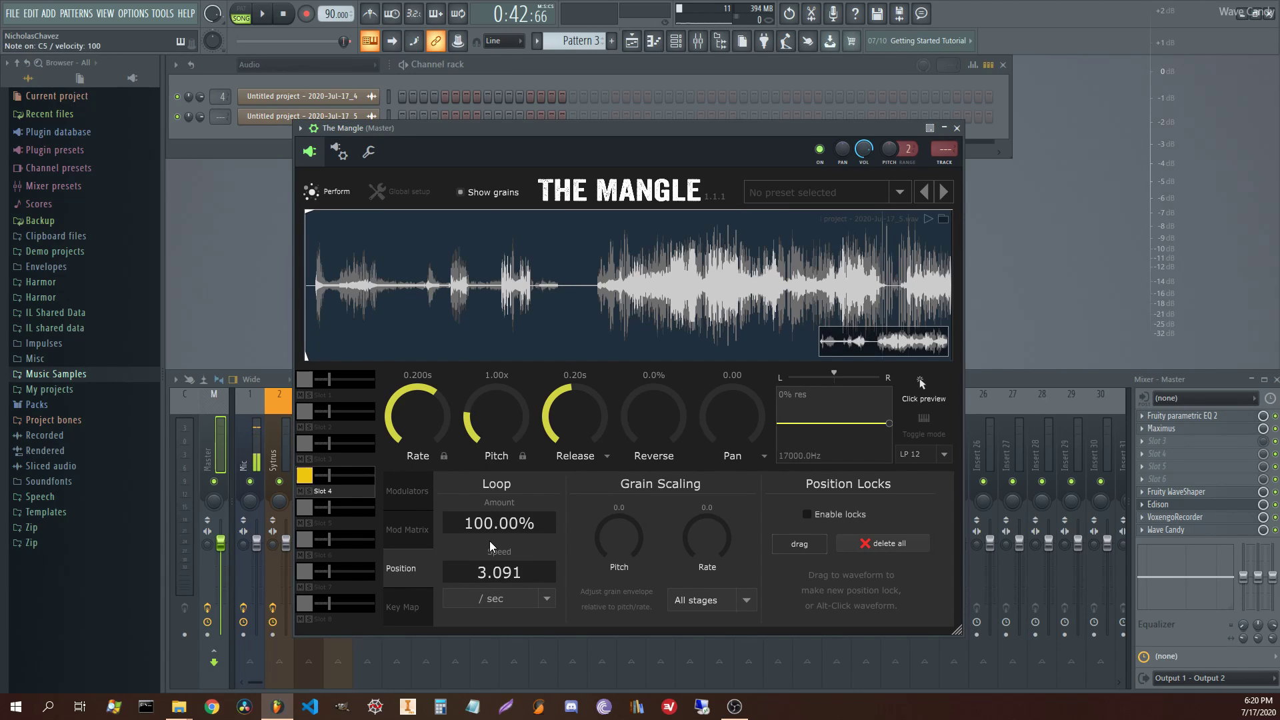
left_click(957, 128)
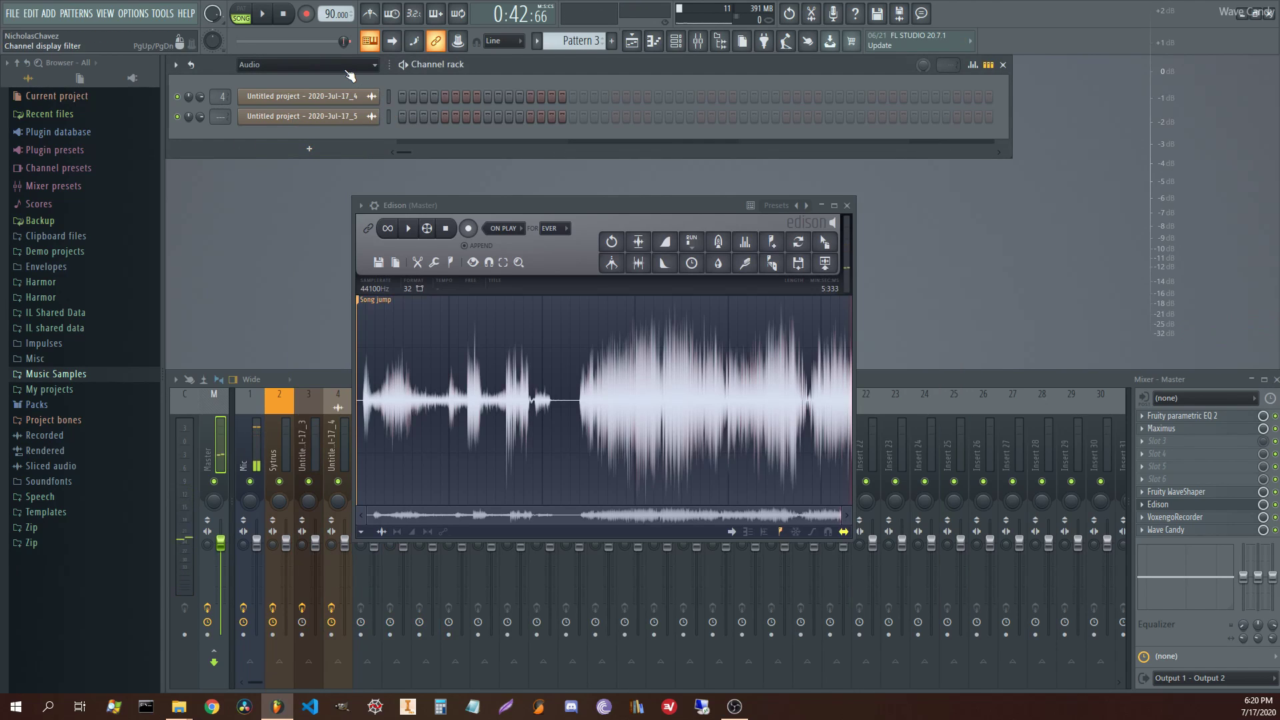
- Draw a two-bar C5 note from bar 1 in The Mangle's piano roll and close the piano roll
scroll(346, 69, "down", 3)
right_click(348, 117)
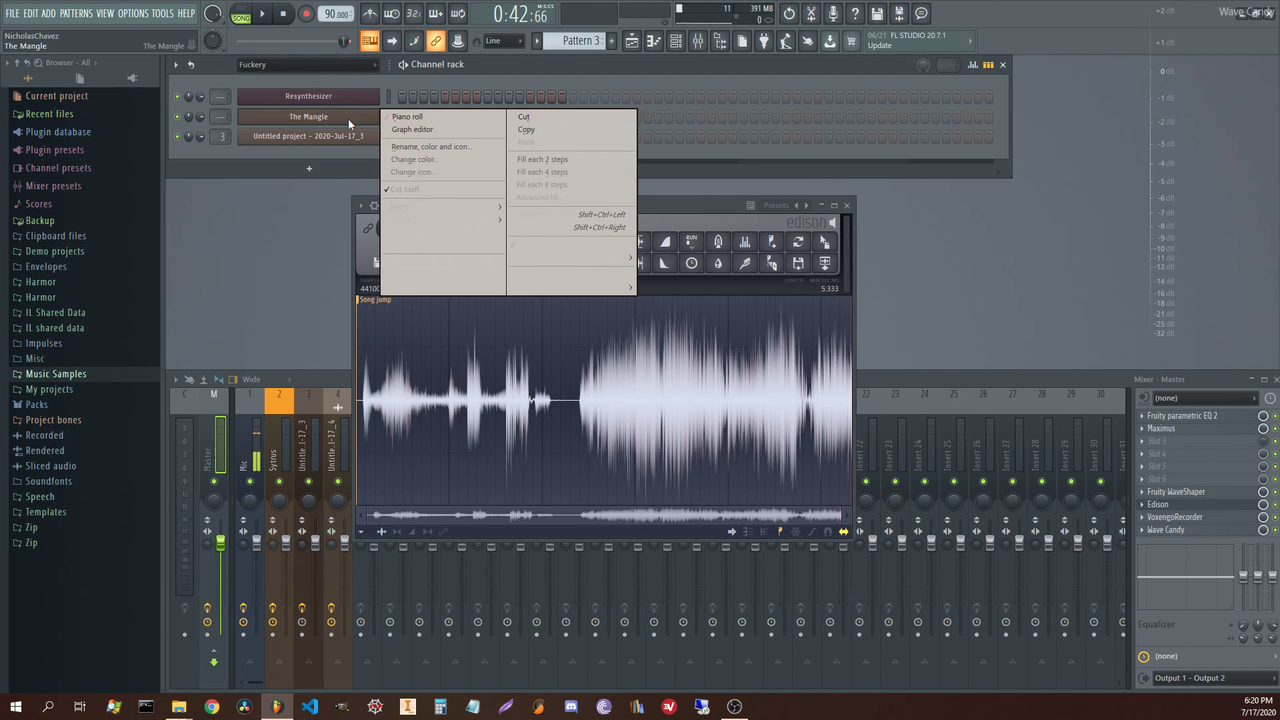
left_click(422, 117)
left_click(53, 472)
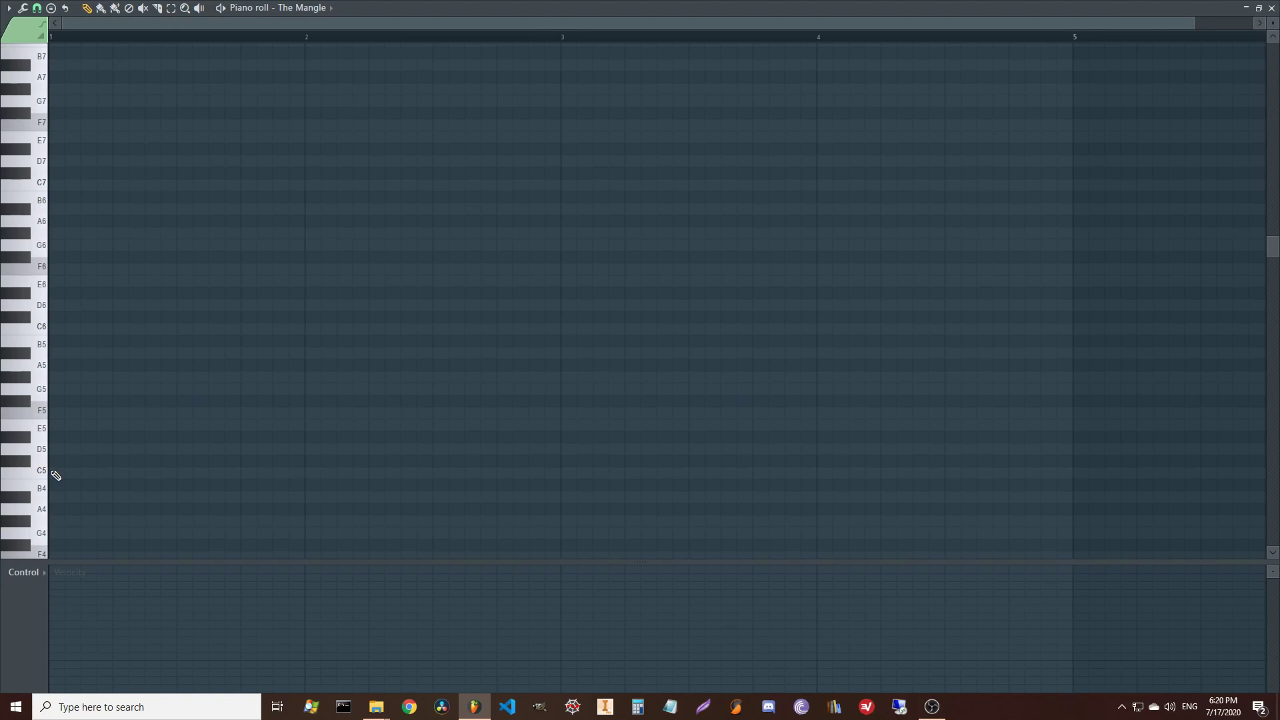
left_click_drag(256, 472, 550, 470)
left_click(1271, 8)
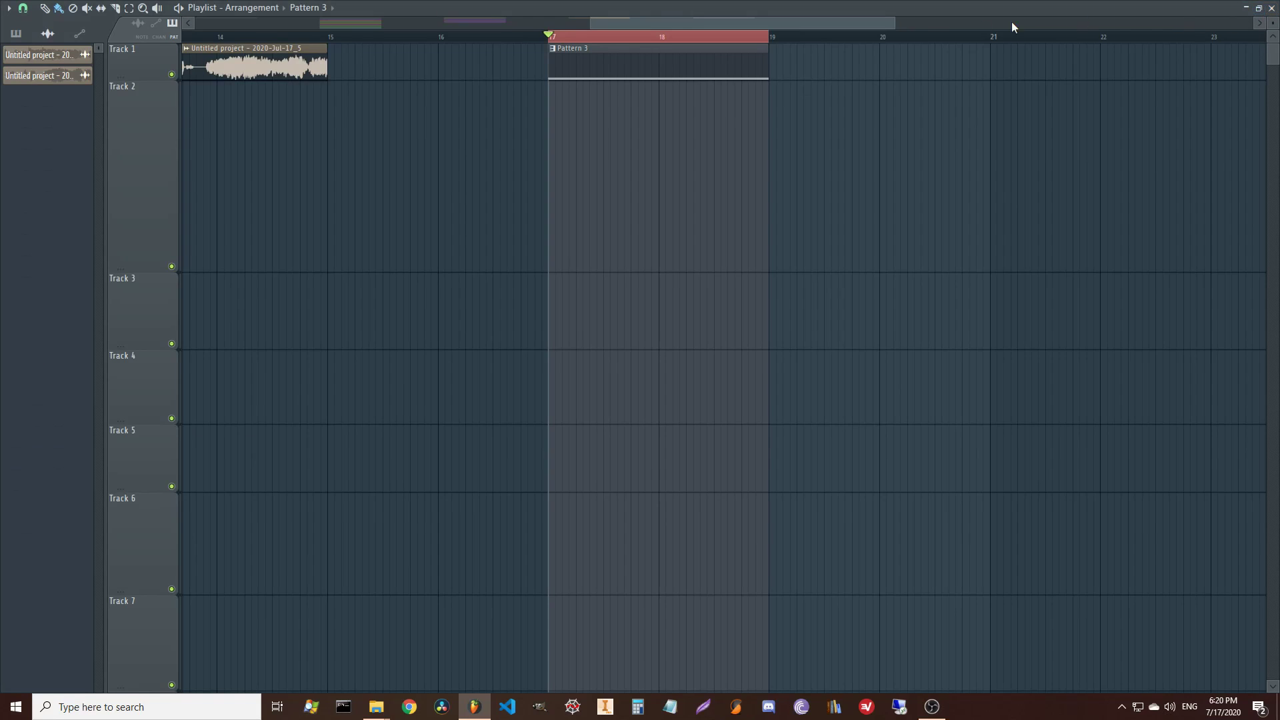
- Audition The Mangle while setting the grain rate to 0.115 s and the loop speed to 4.666 per second, and stop playback
left_click(334, 119)
key("space")
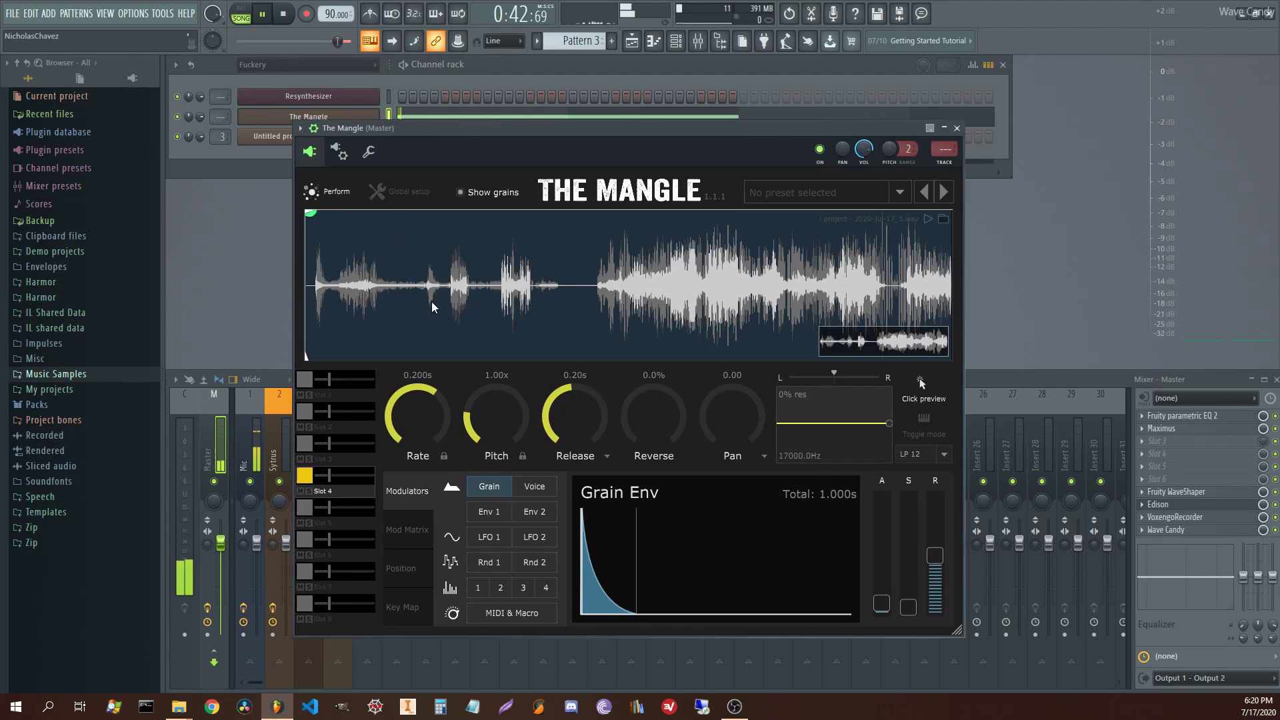
left_click_drag(422, 421, 404, 393)
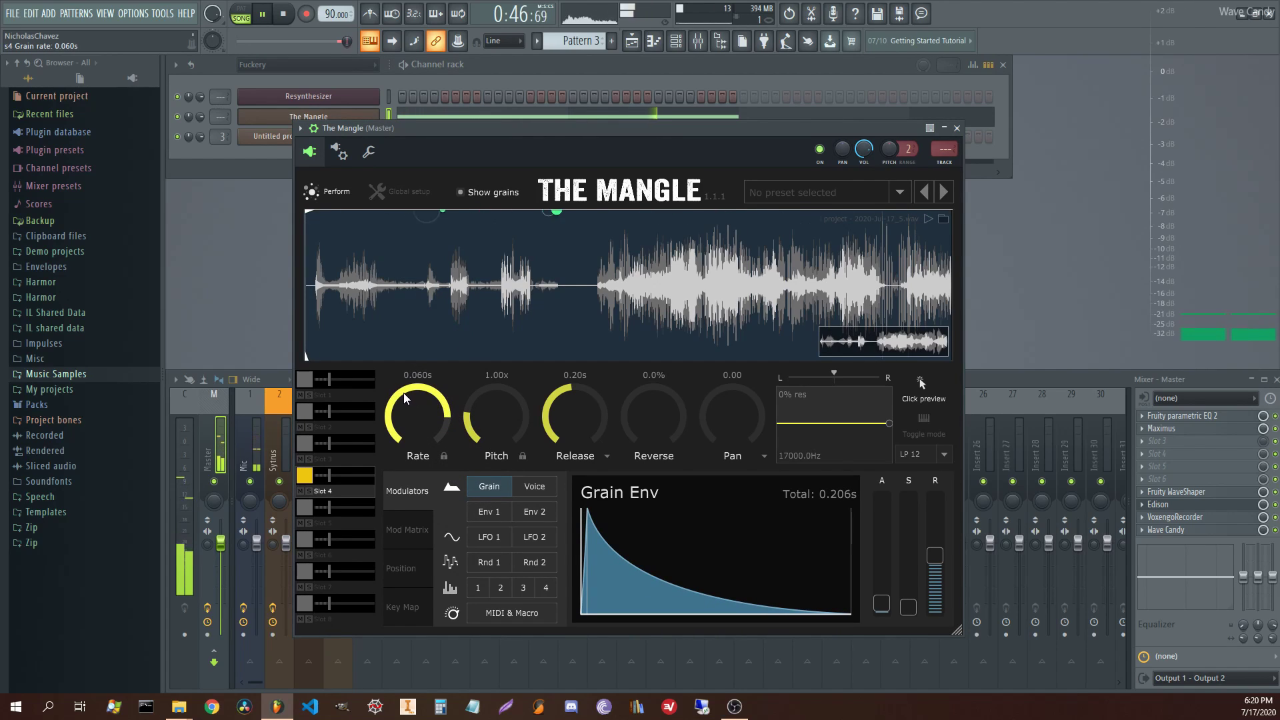
left_click(402, 571)
left_click_drag(487, 573, 481, 550)
scroll(434, 424, "up", 3)
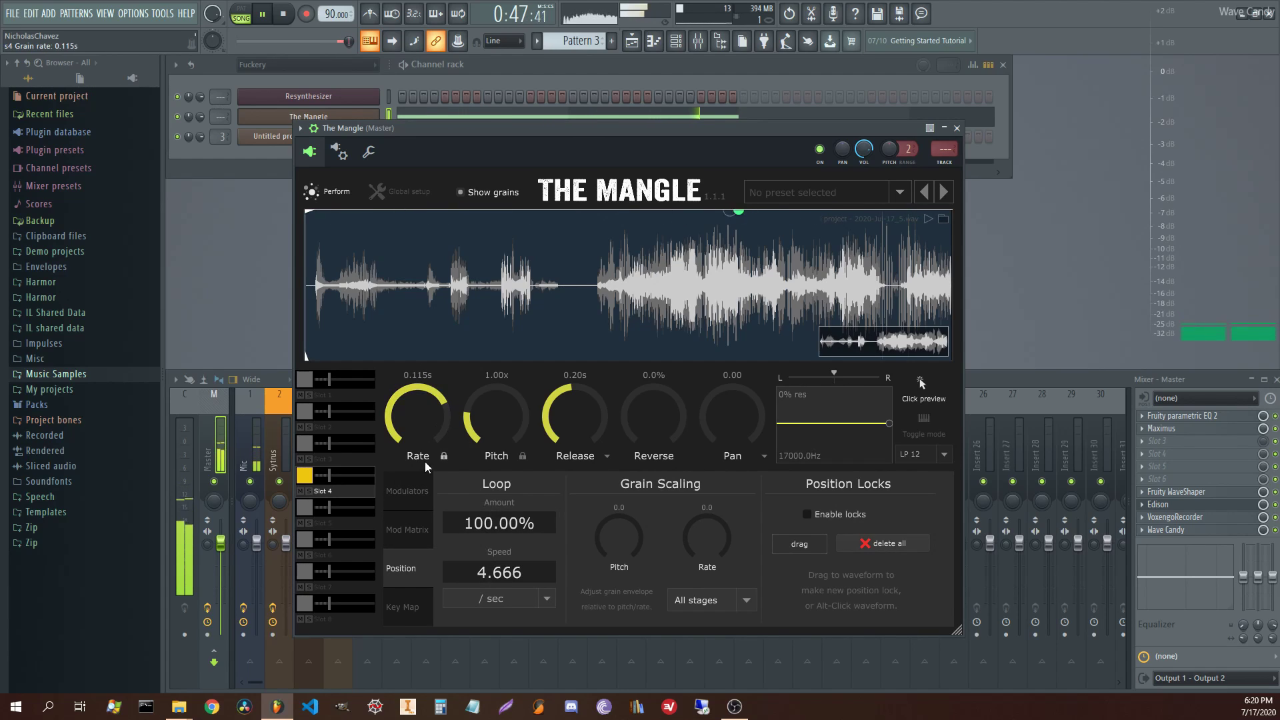
left_click(430, 500)
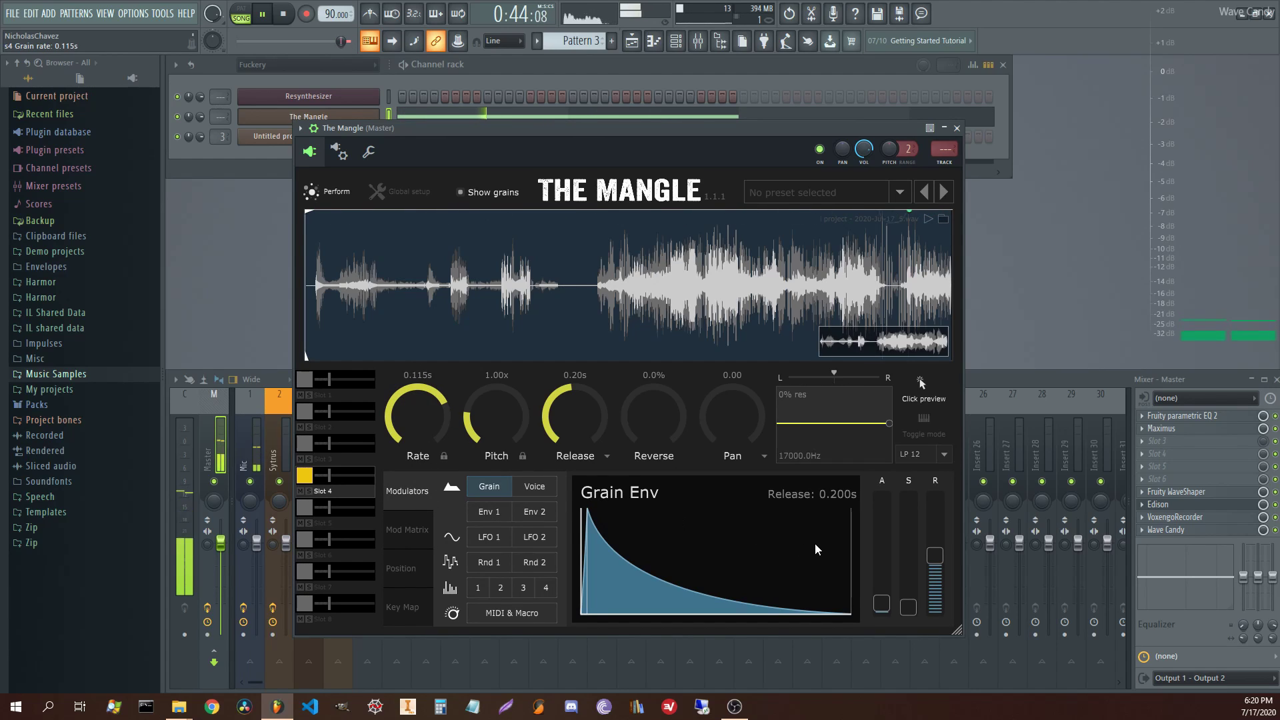
key("space")
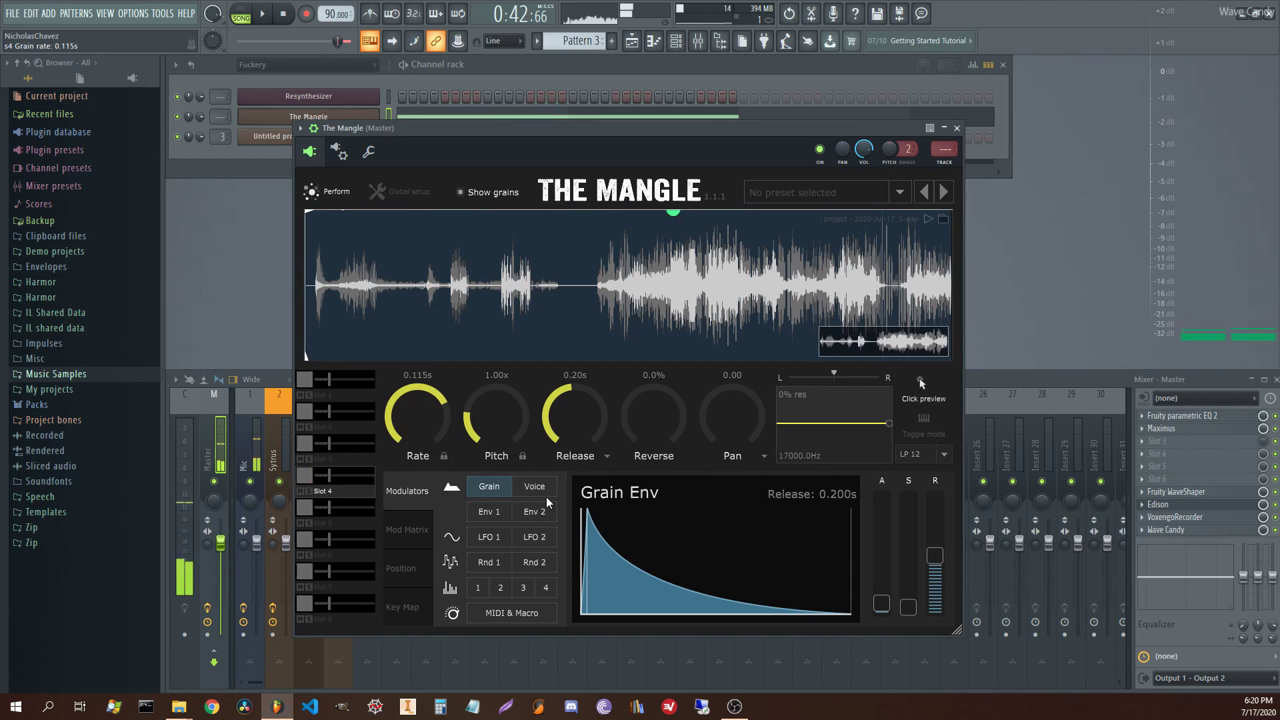
- Set The Mangle's voice envelope to zero attack, full sustain and zero release
left_click(541, 486)
scroll(827, 595, "up", 1)
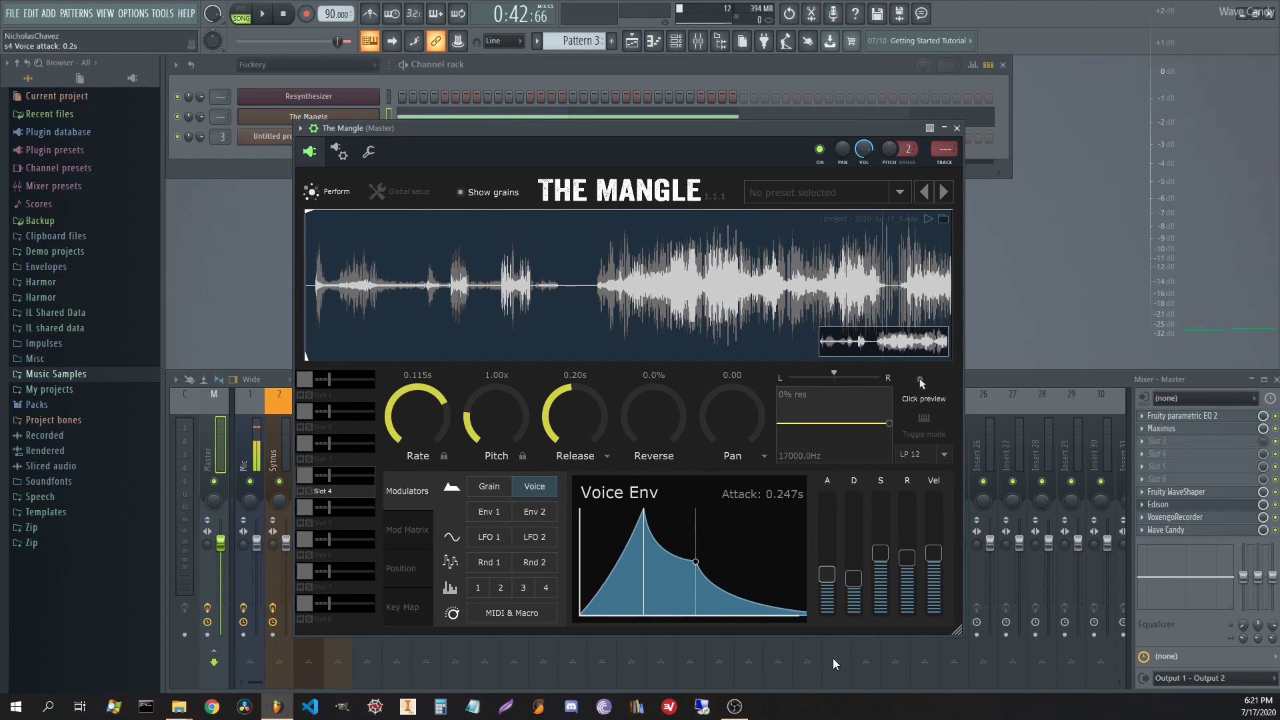
left_click_drag(828, 576, 833, 660)
left_click_drag(849, 579, 883, 488)
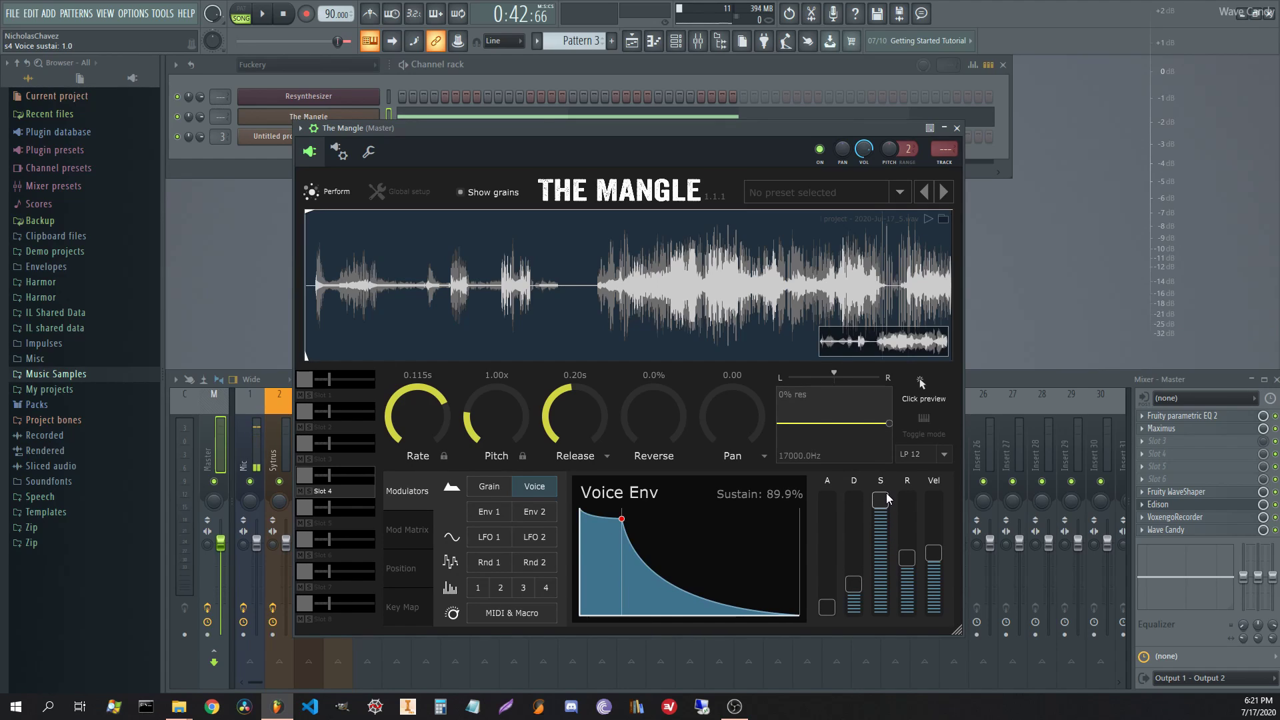
left_click_drag(878, 501, 885, 480)
left_click_drag(906, 558, 906, 619)
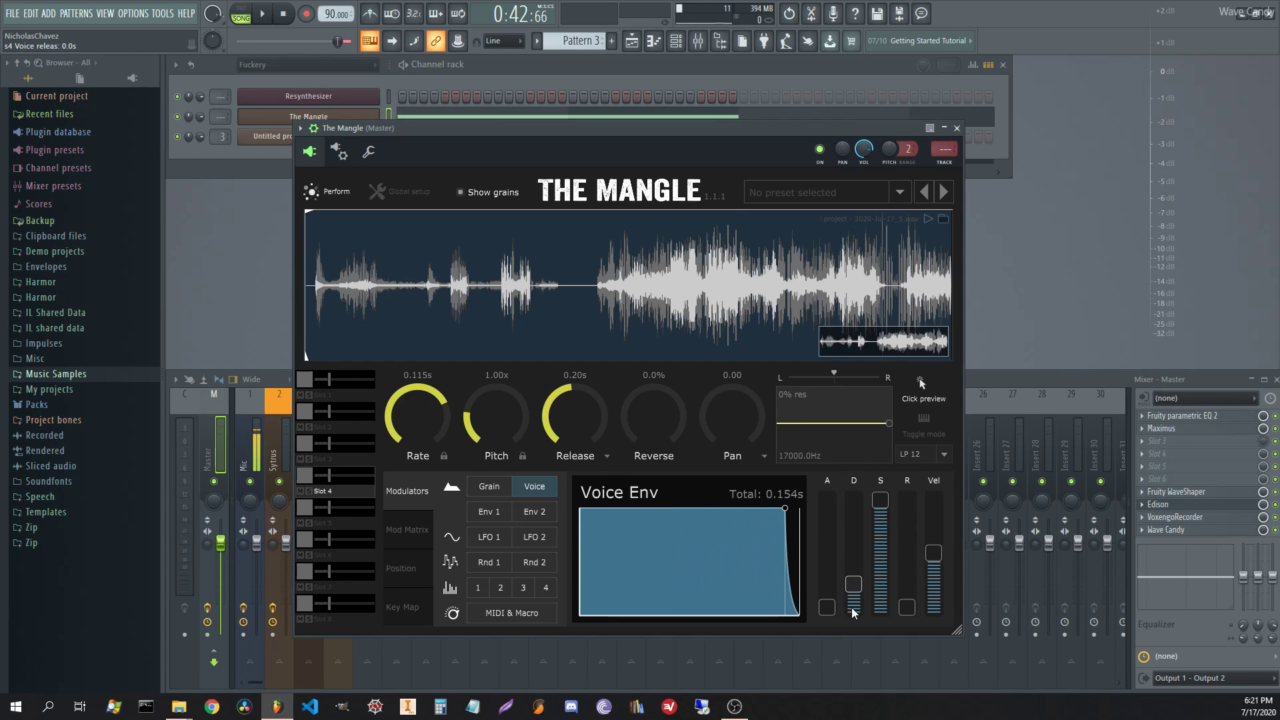
- Modulate the grain attack time with LFO 1 by a positive amount in The Mangle, and start playback
left_click(492, 487)
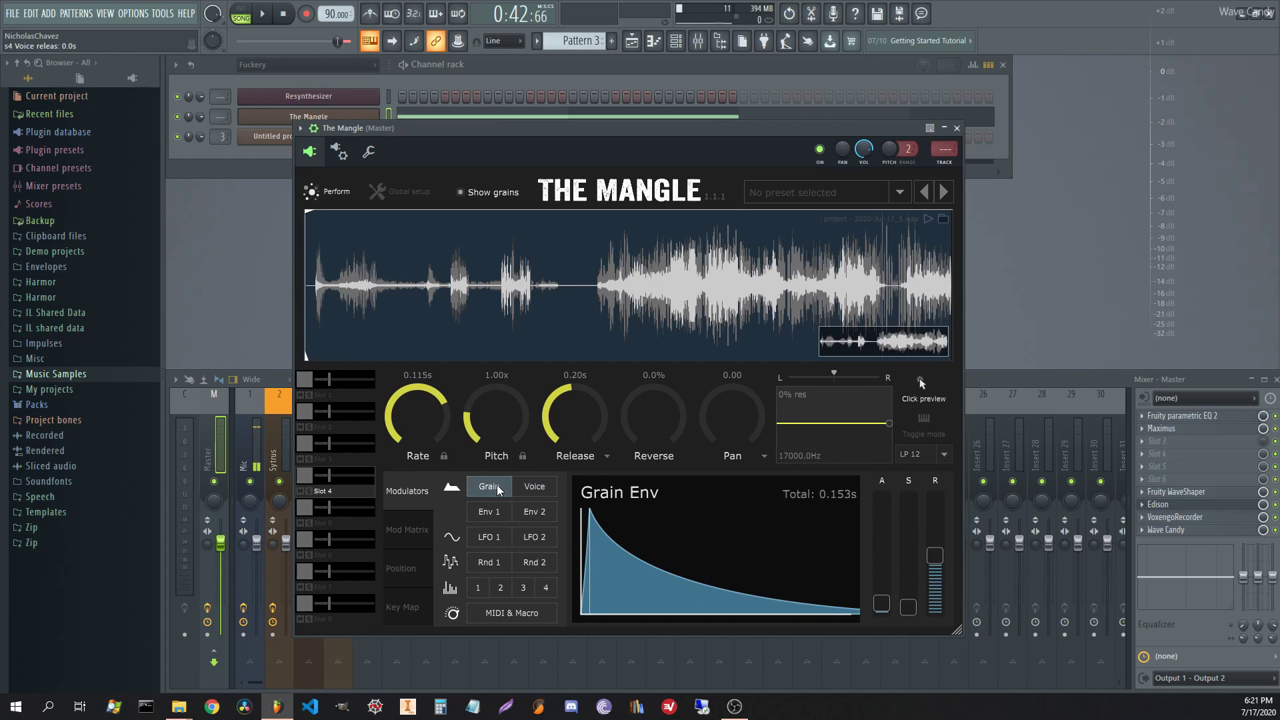
left_click(490, 540)
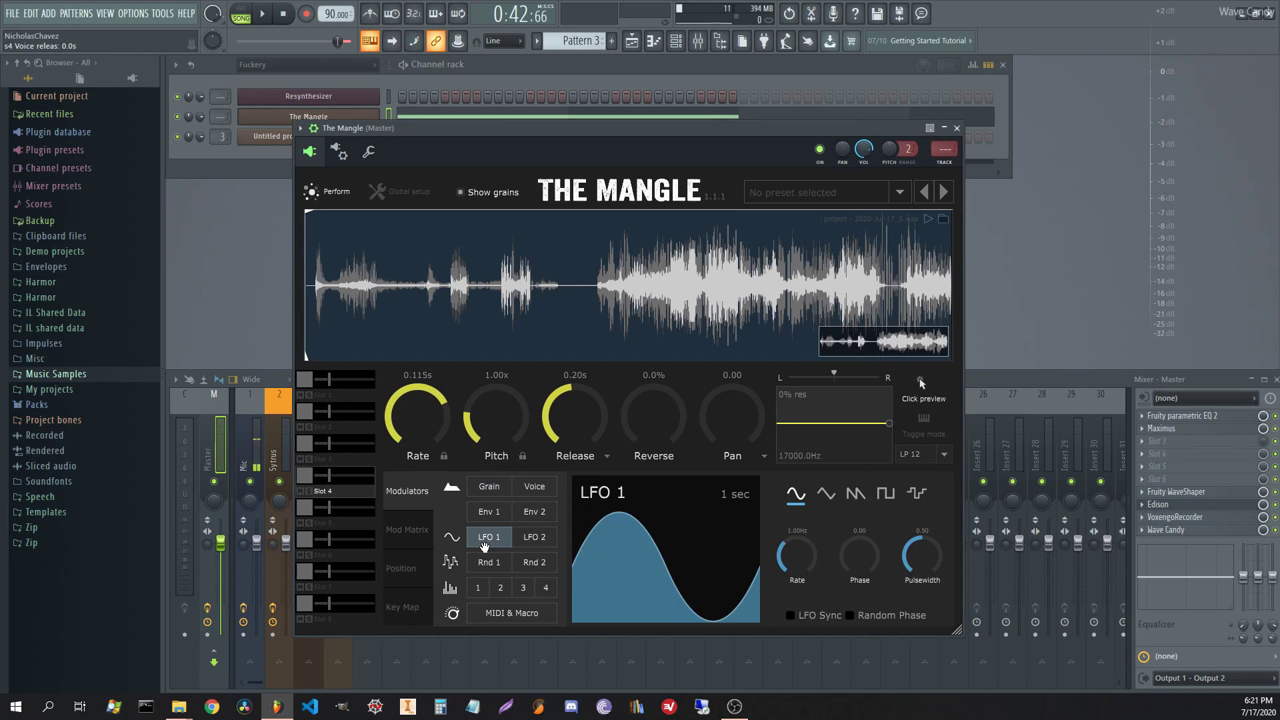
left_click(606, 456)
left_click(580, 509)
left_click_drag(504, 546, 577, 437)
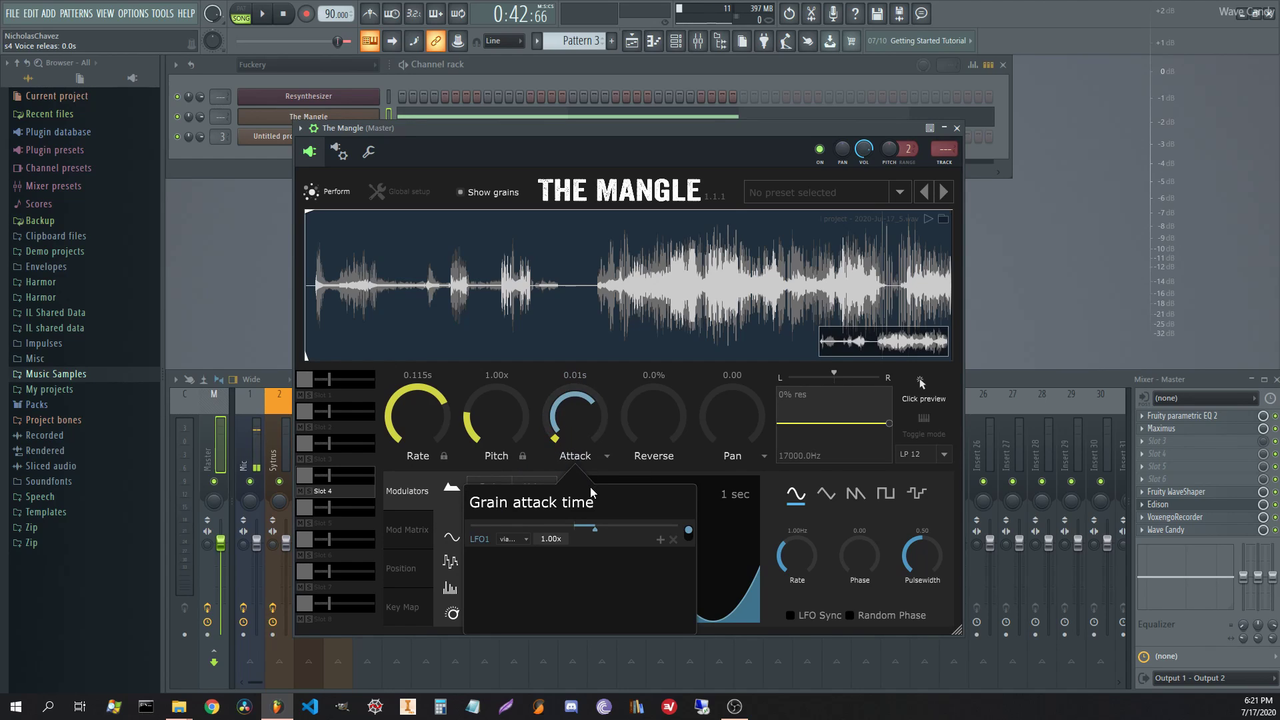
key("space")
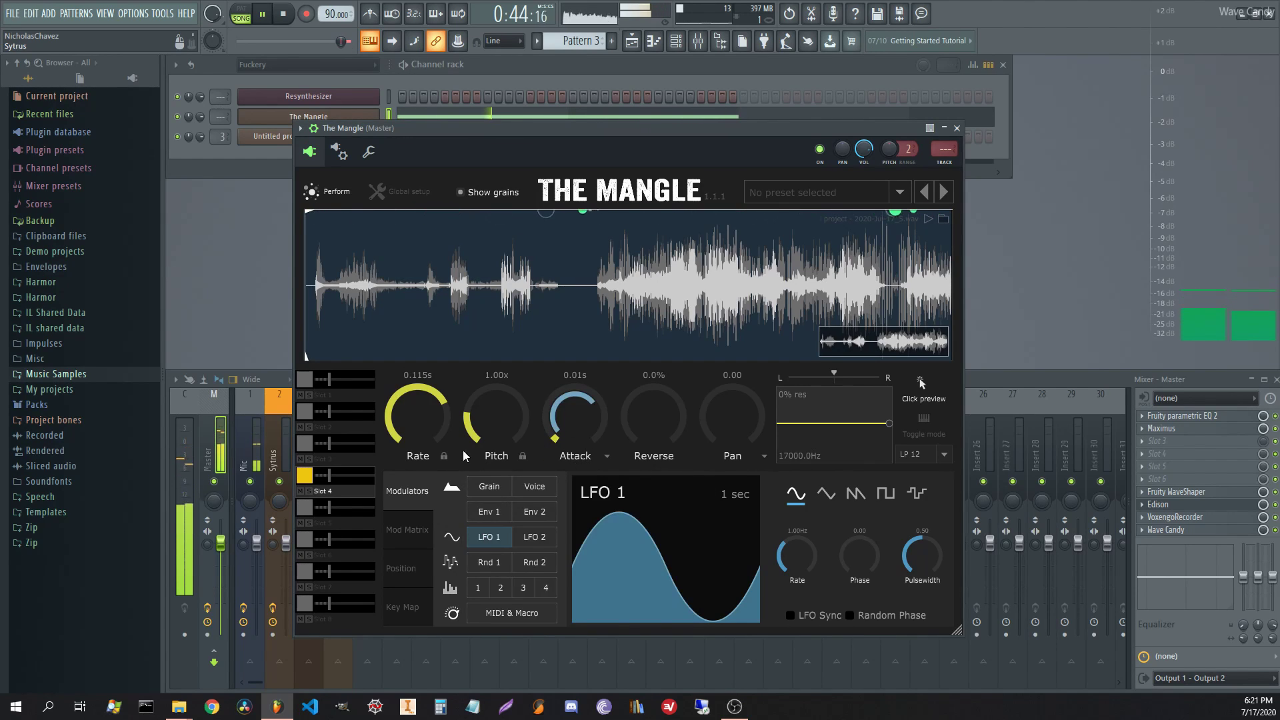
- Adjust the grain rate to 0.024 s and modulate it with Rnd 1 while the pattern plays
scroll(413, 449, "up", 3)
scroll(413, 449, "down", 2)
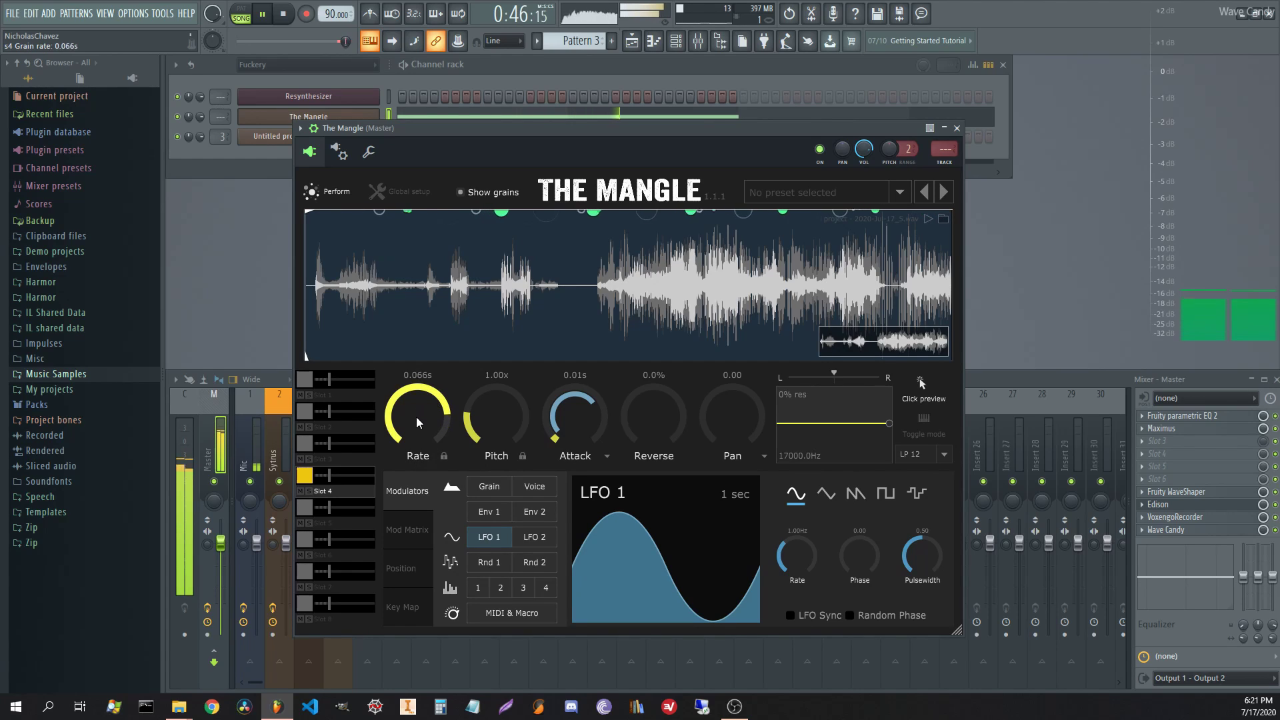
scroll(429, 434, "up", 1)
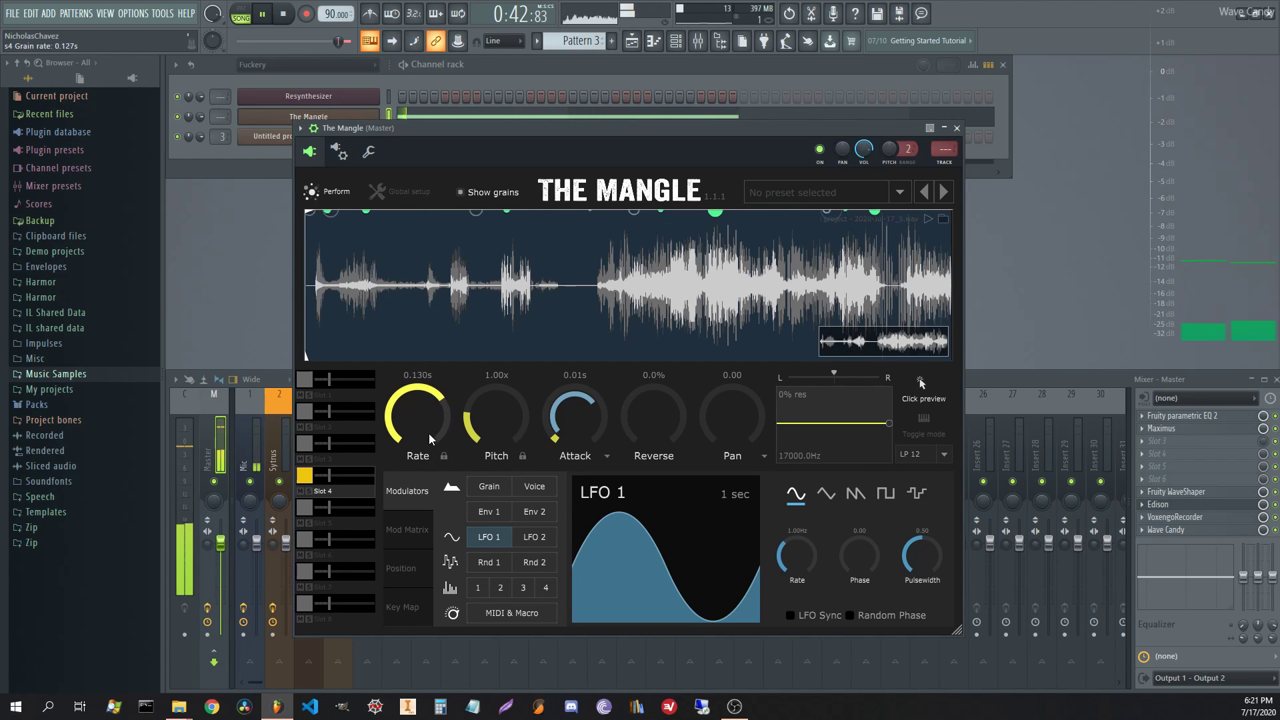
left_click(489, 562)
left_click_drag(489, 562, 430, 427)
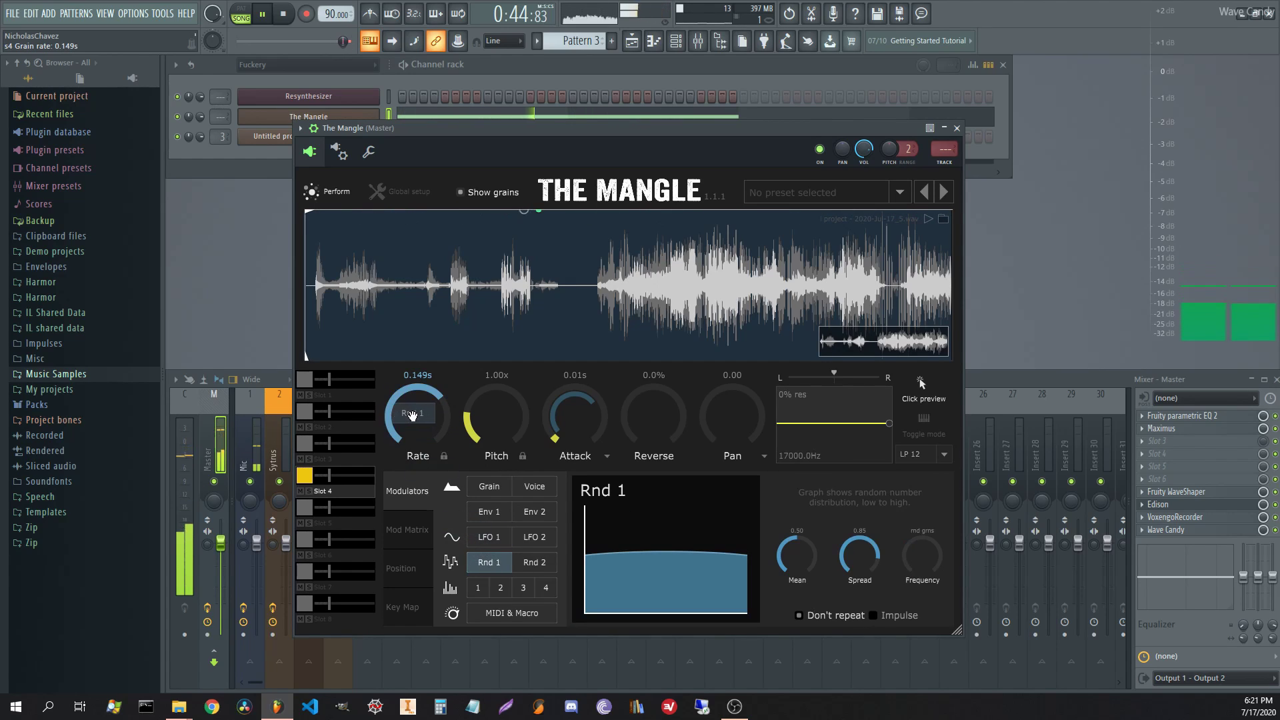
left_click_drag(396, 527, 419, 527)
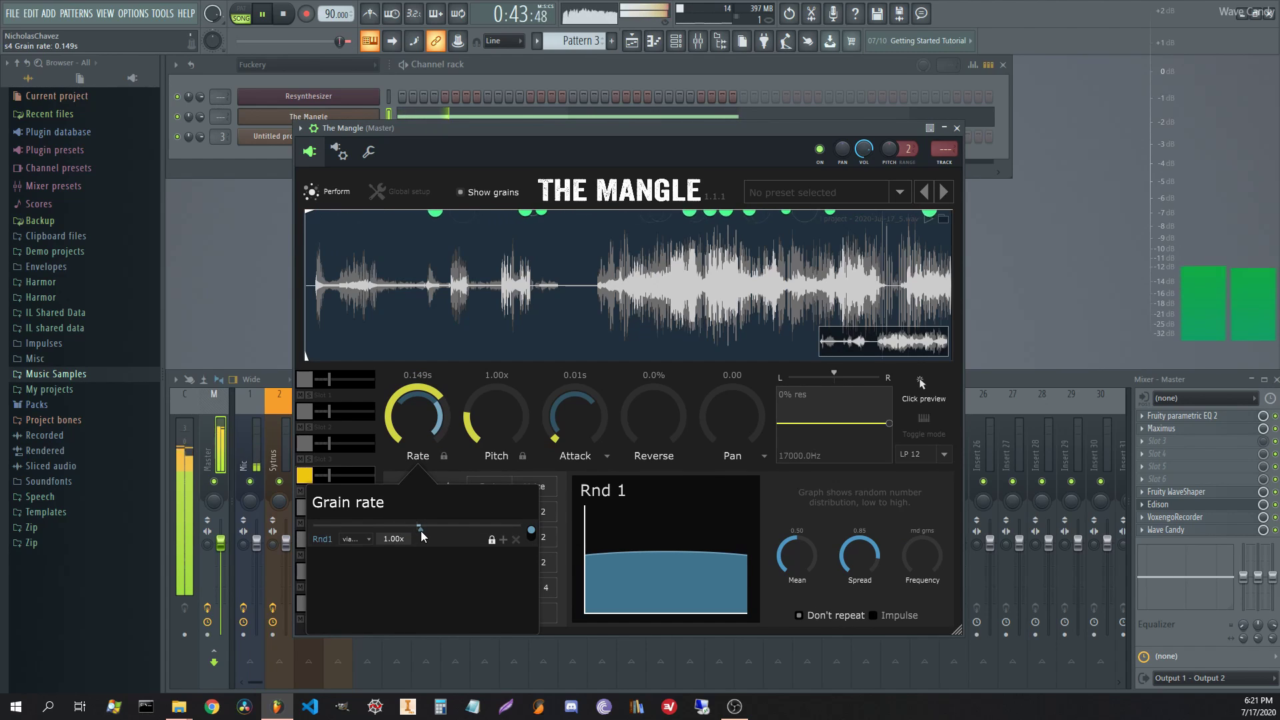
left_click_drag(420, 528, 405, 528)
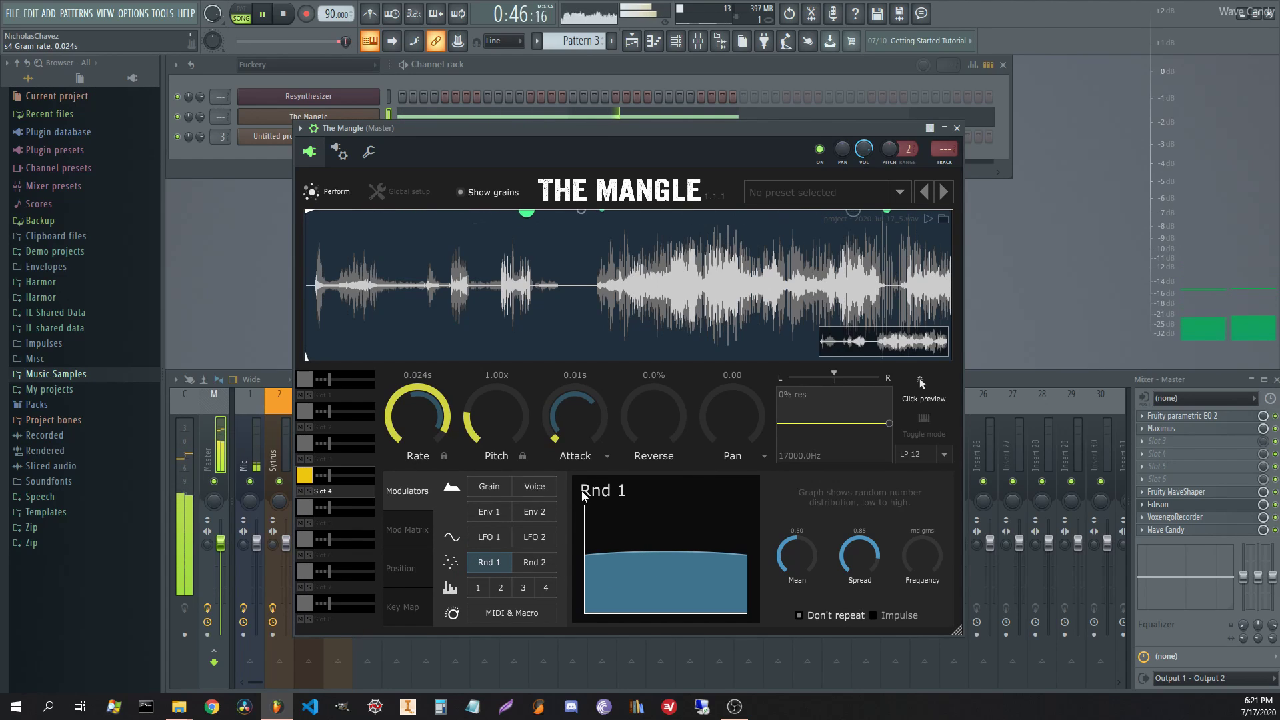
- In the position settings, try different loop values, keeping the loop amount at 100% and the speed at 2.242 per second
left_click(413, 567)
left_click_drag(488, 527, 486, 538)
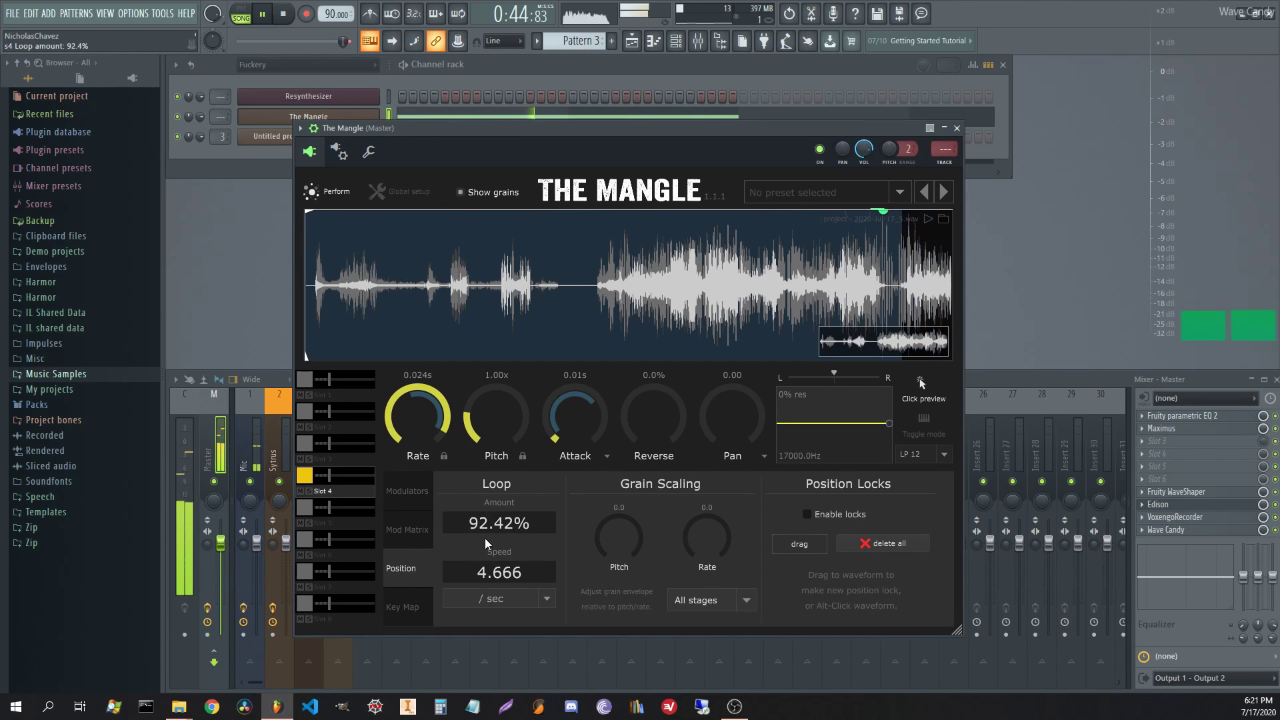
left_click(402, 218)
mouse_move(402, 217)
left_mouse_down()
mouse_move(386, 206)
mouse_move(313, 208)
left_mouse_up()
left_click_drag(476, 523, 477, 447)
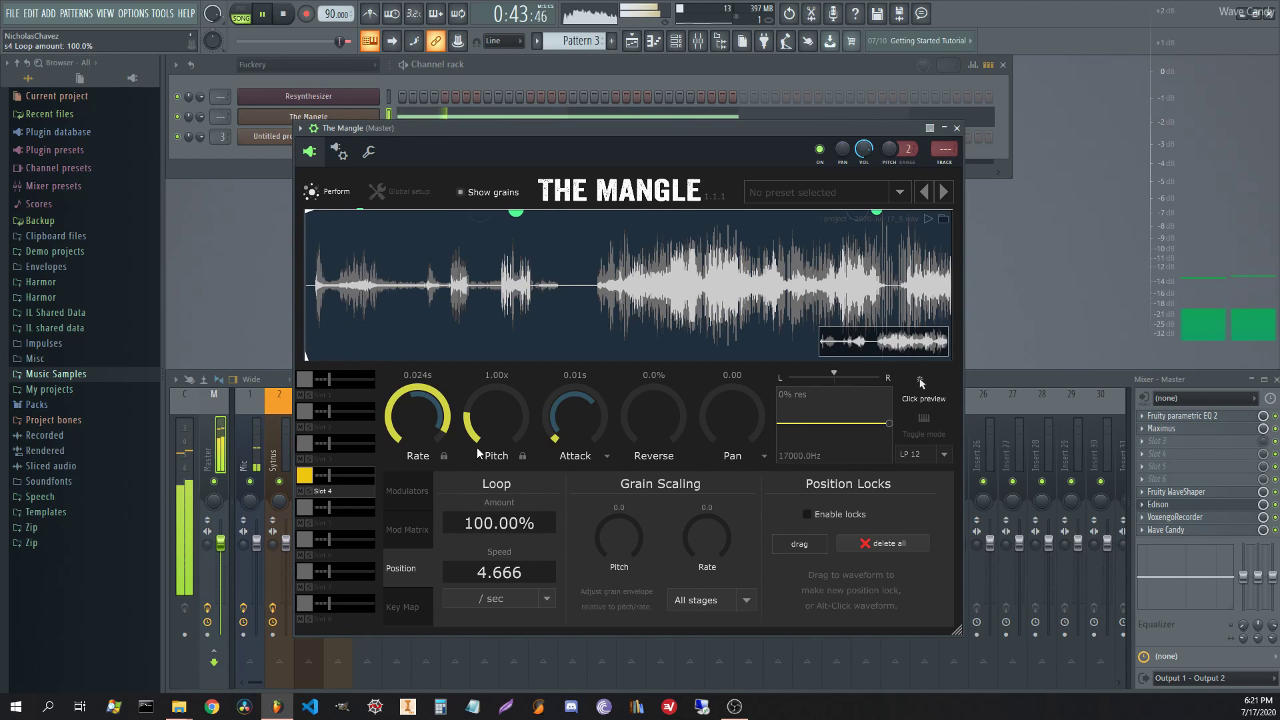
left_click_drag(483, 574, 490, 435)
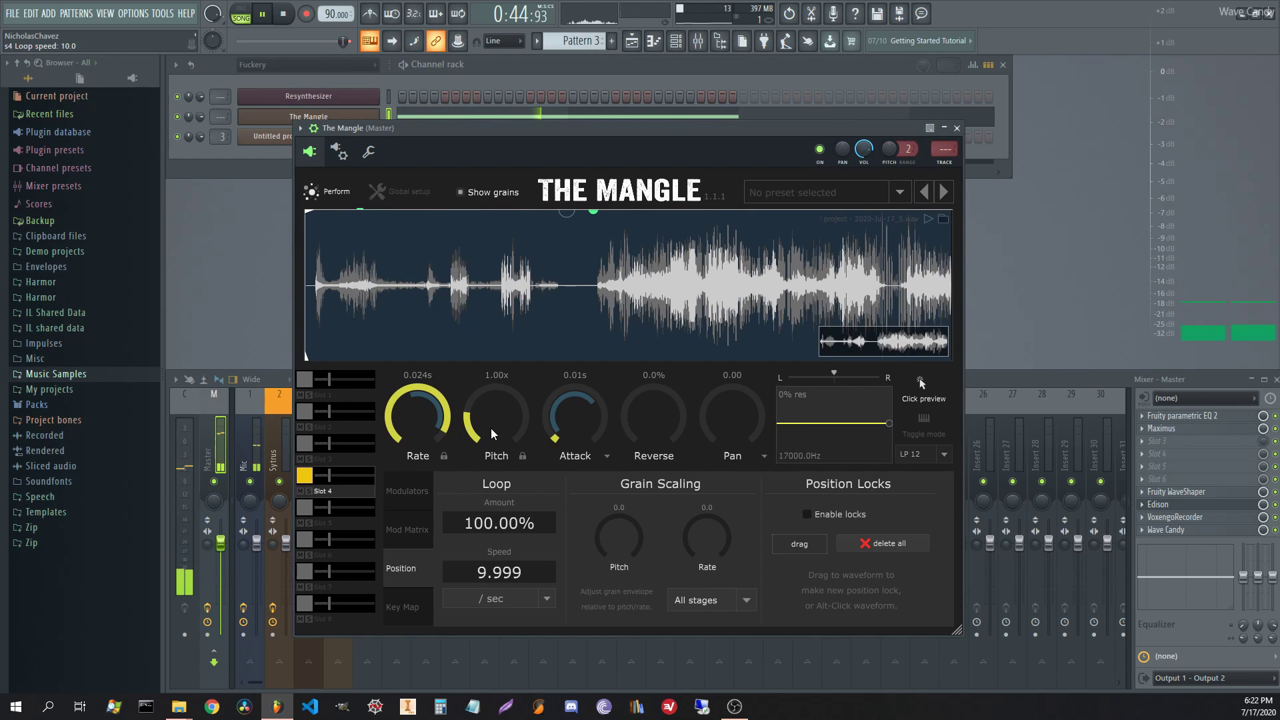
left_click_drag(503, 676, 510, 657)
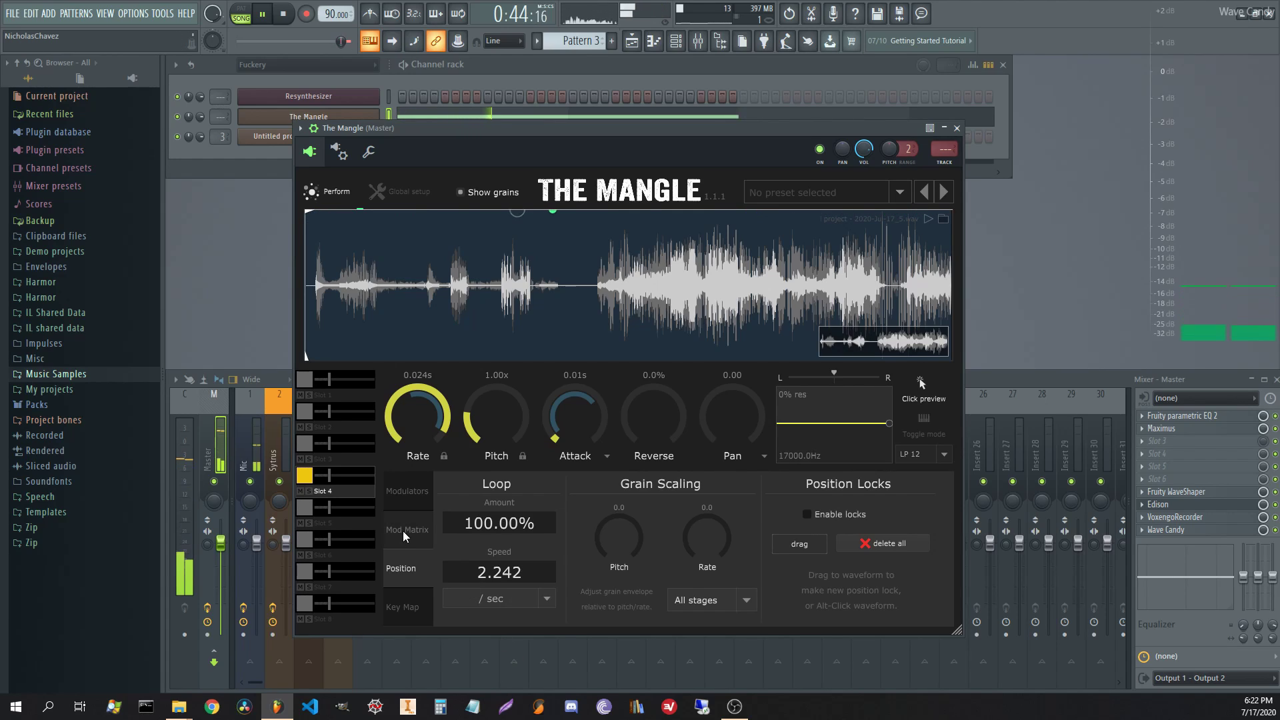
- Set the Rnd 1 modulator's mean to 0.64 and its spread to 0.41
left_click(409, 492)
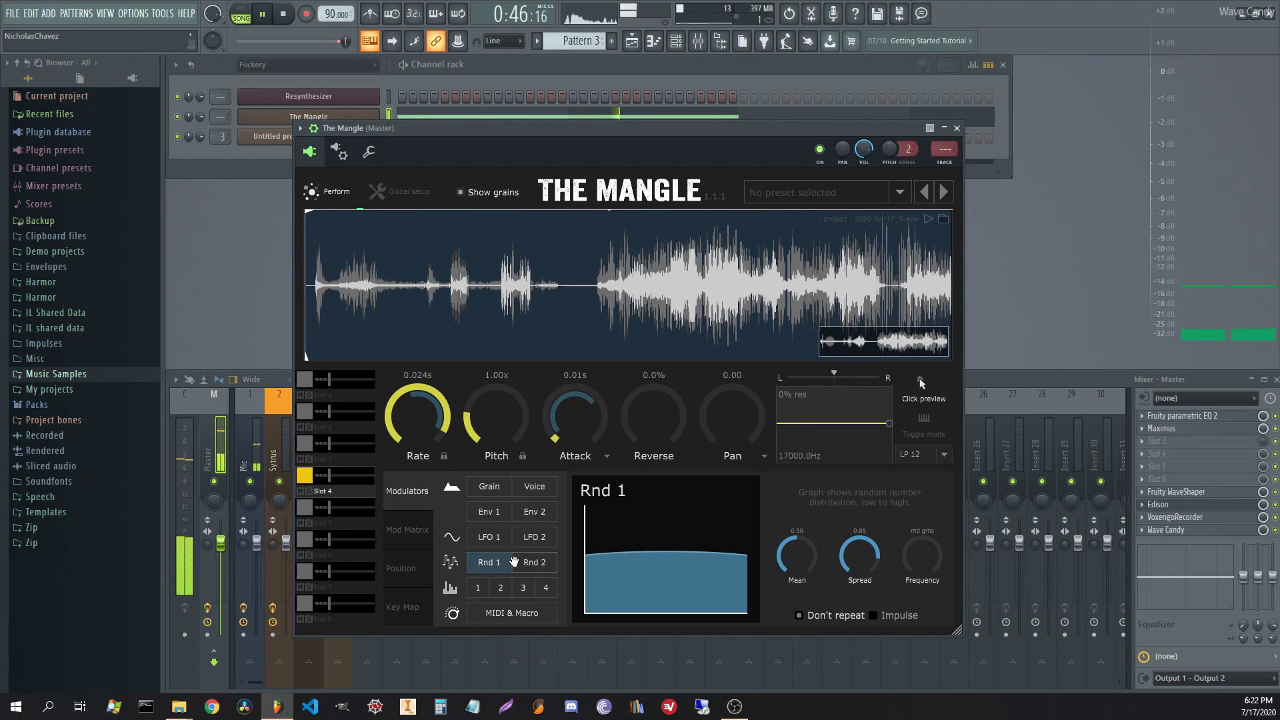
left_click_drag(798, 559, 798, 590)
left_click_drag(860, 559, 863, 633)
left_click_drag(804, 567, 809, 517)
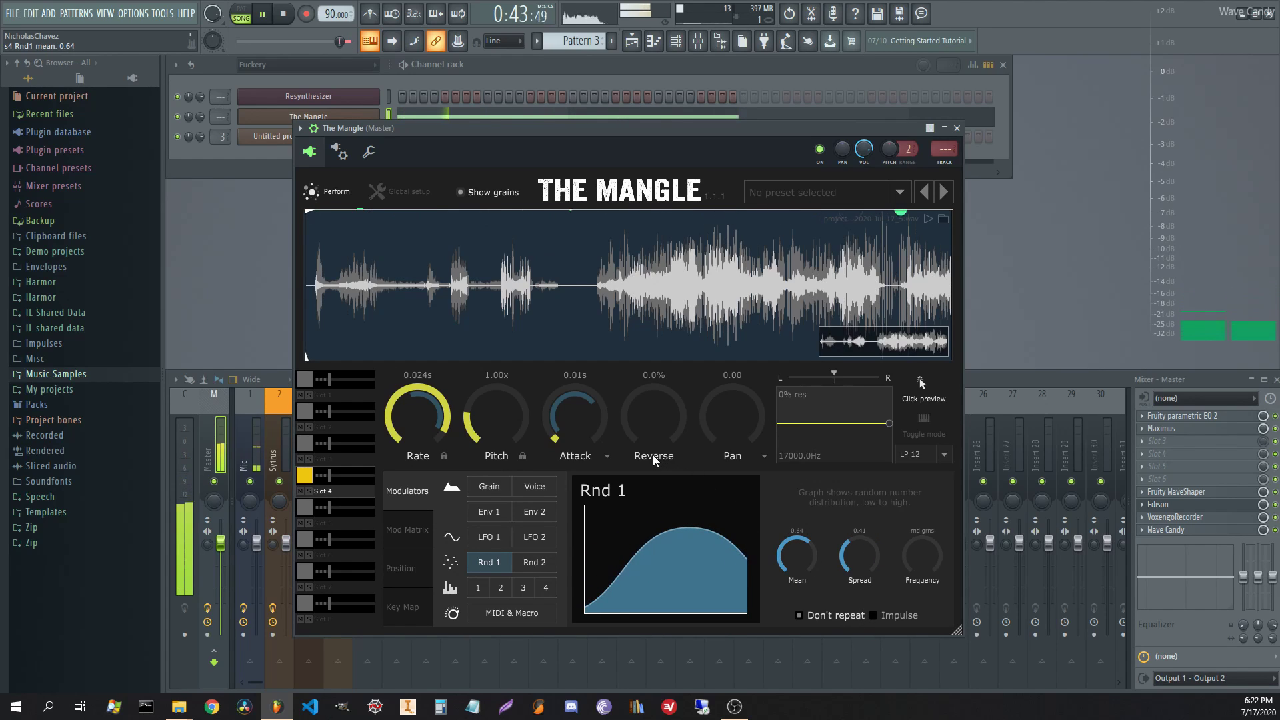
- Give LFO 2 the stepped random waveform at 4.81 Hz and use it to modulate the reverse probability strongly
left_click(544, 539)
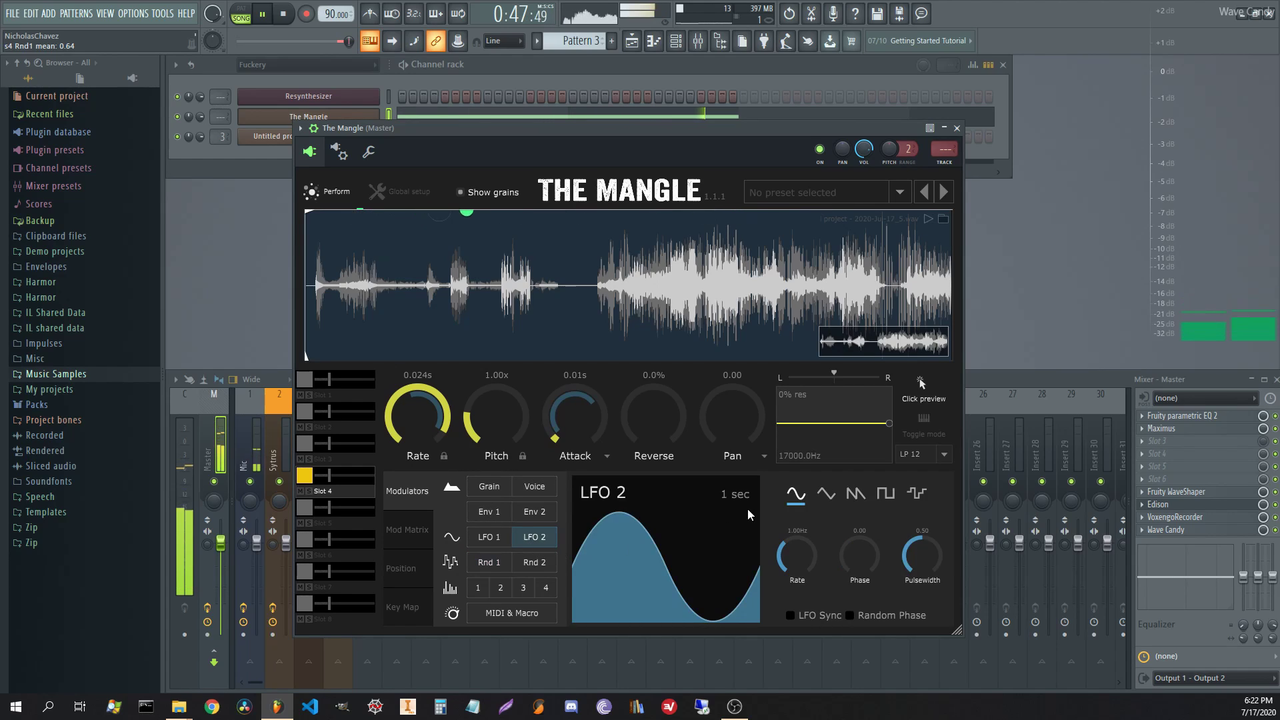
left_click(916, 493)
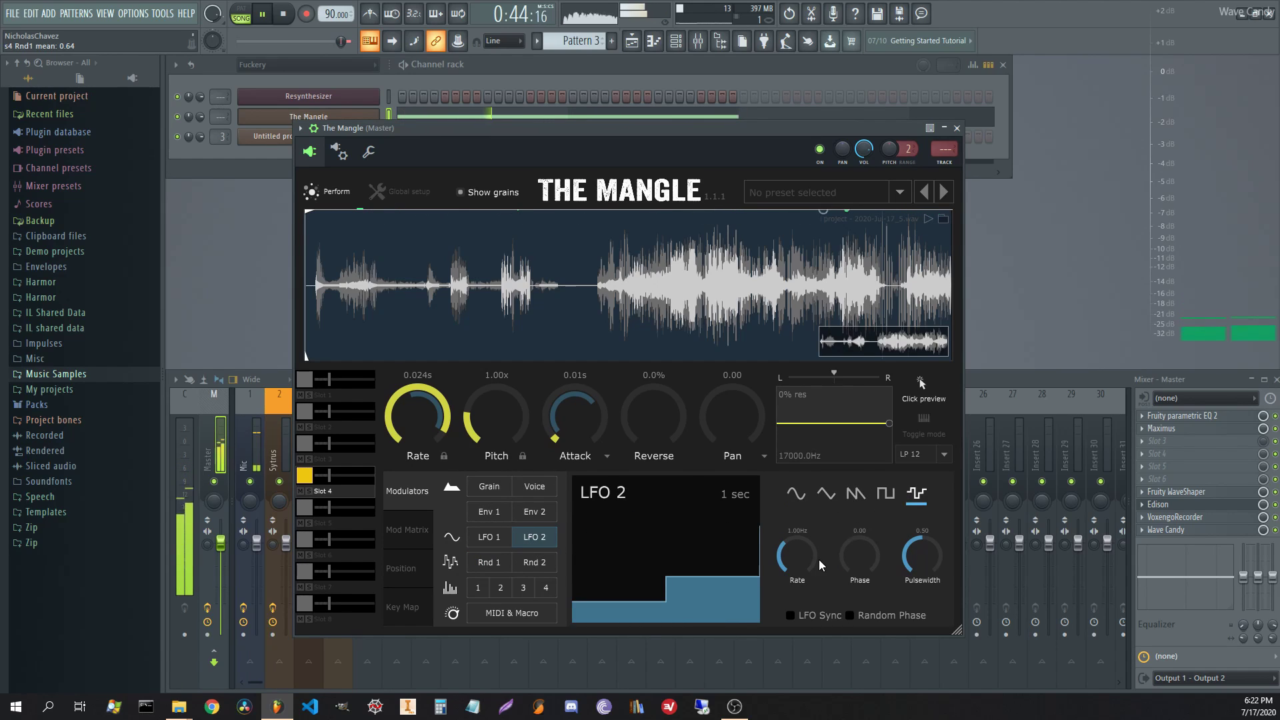
left_click_drag(807, 555, 807, 523)
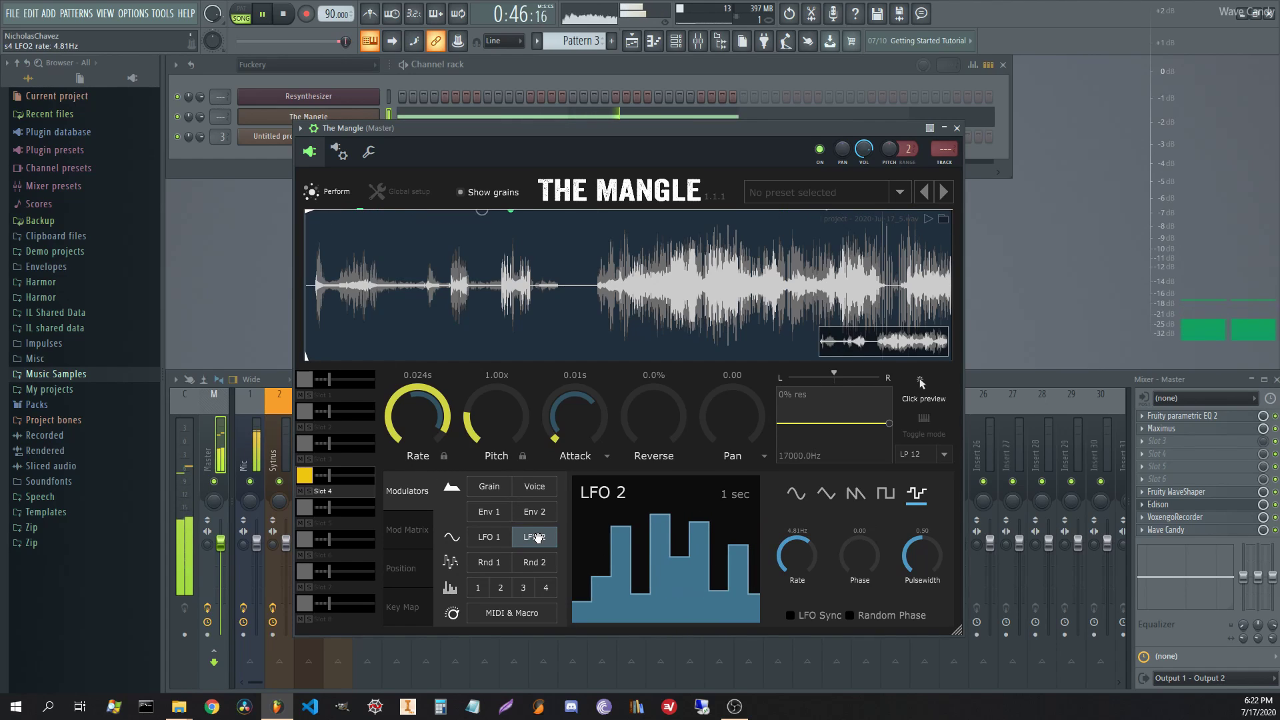
left_click_drag(535, 537, 632, 450)
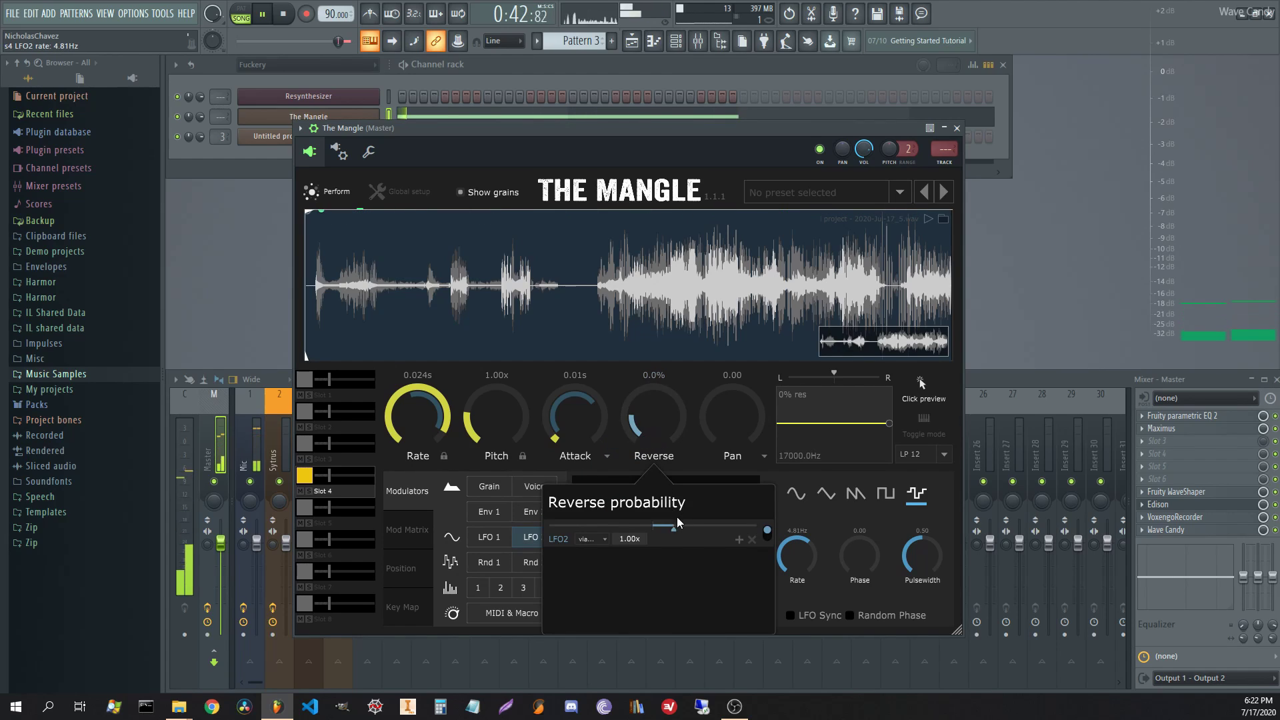
left_click_drag(678, 527, 729, 527)
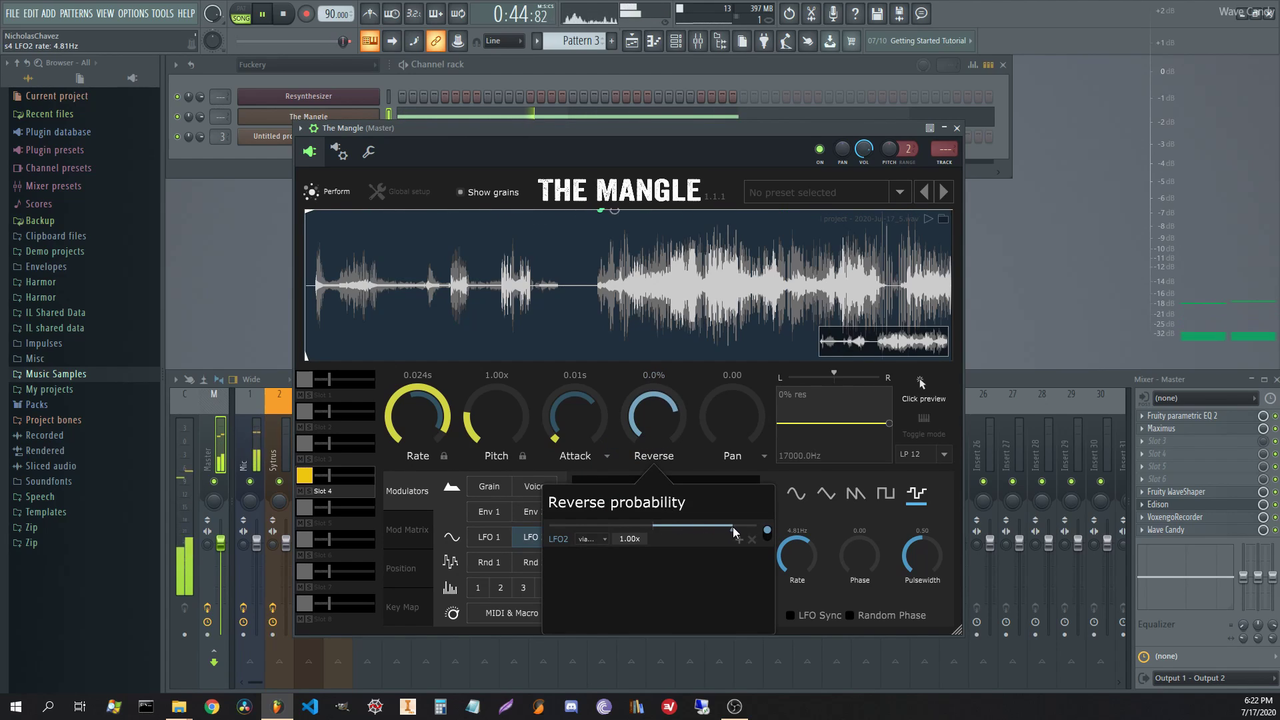
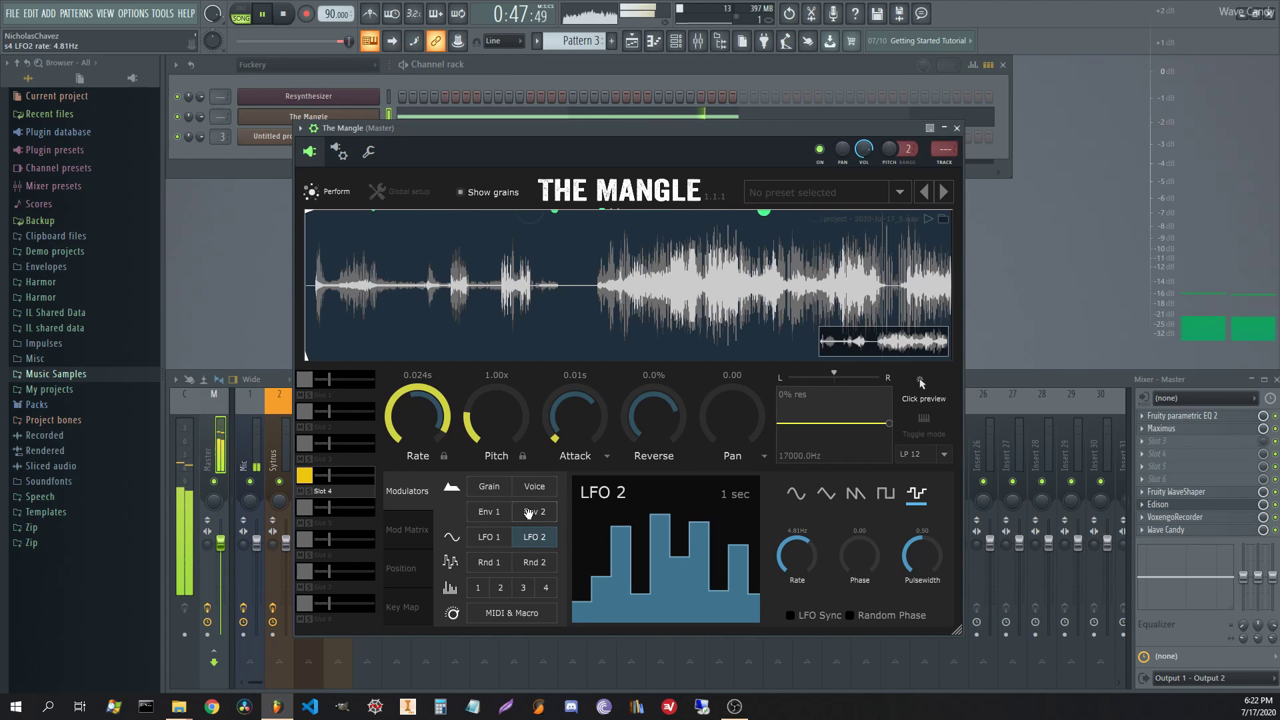
- Modulate the pitch ratio with Rnd 2 by a small positive amount
left_click(495, 563)
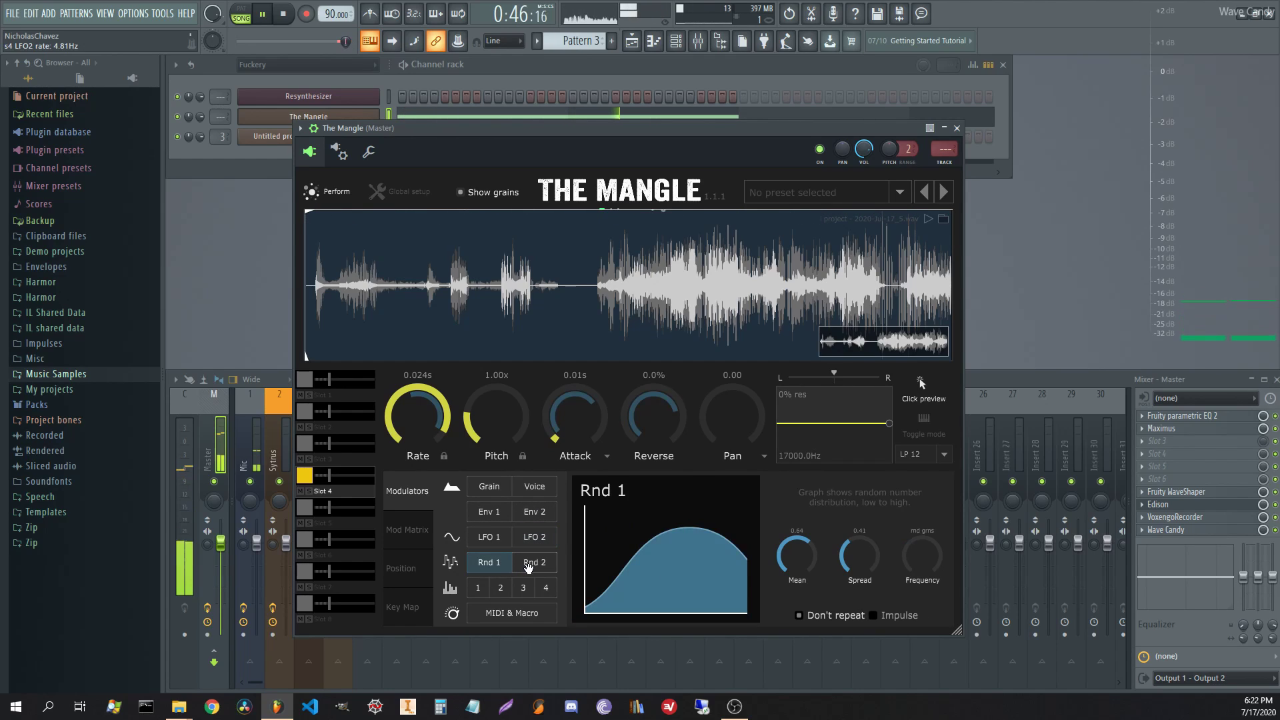
left_click(529, 565)
left_click_drag(537, 567, 503, 430)
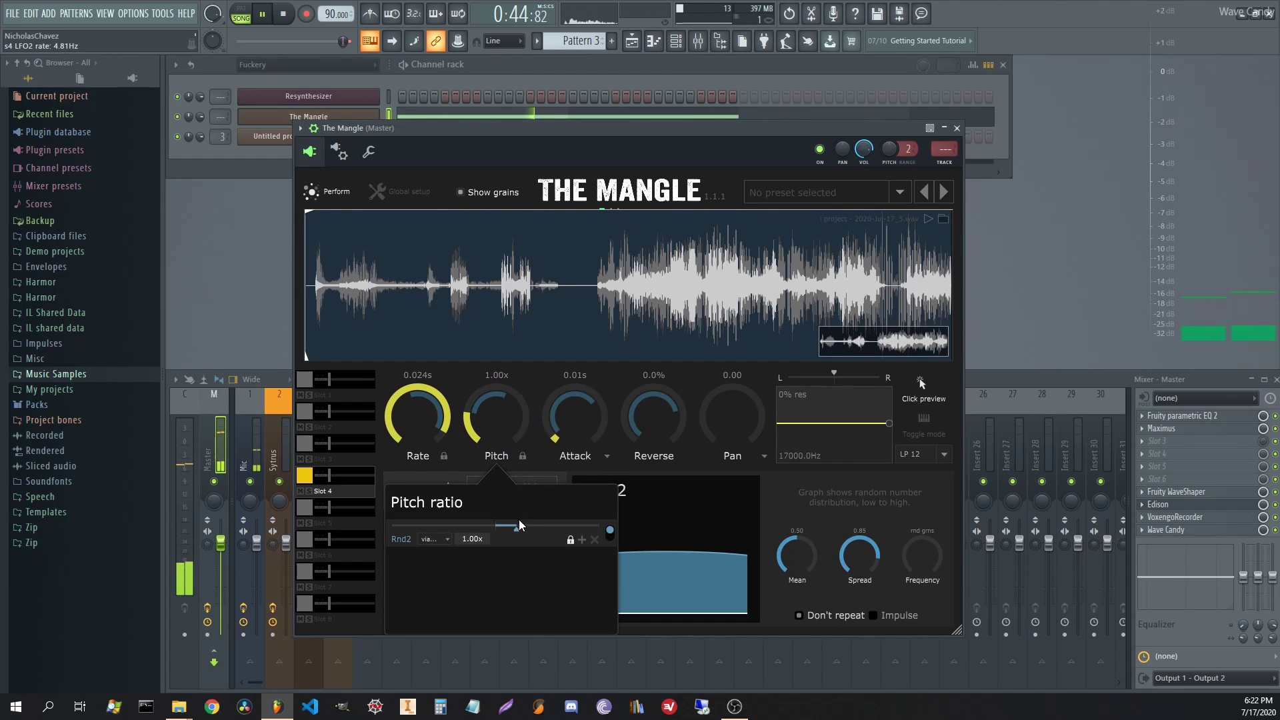
left_click_drag(518, 526, 524, 529)
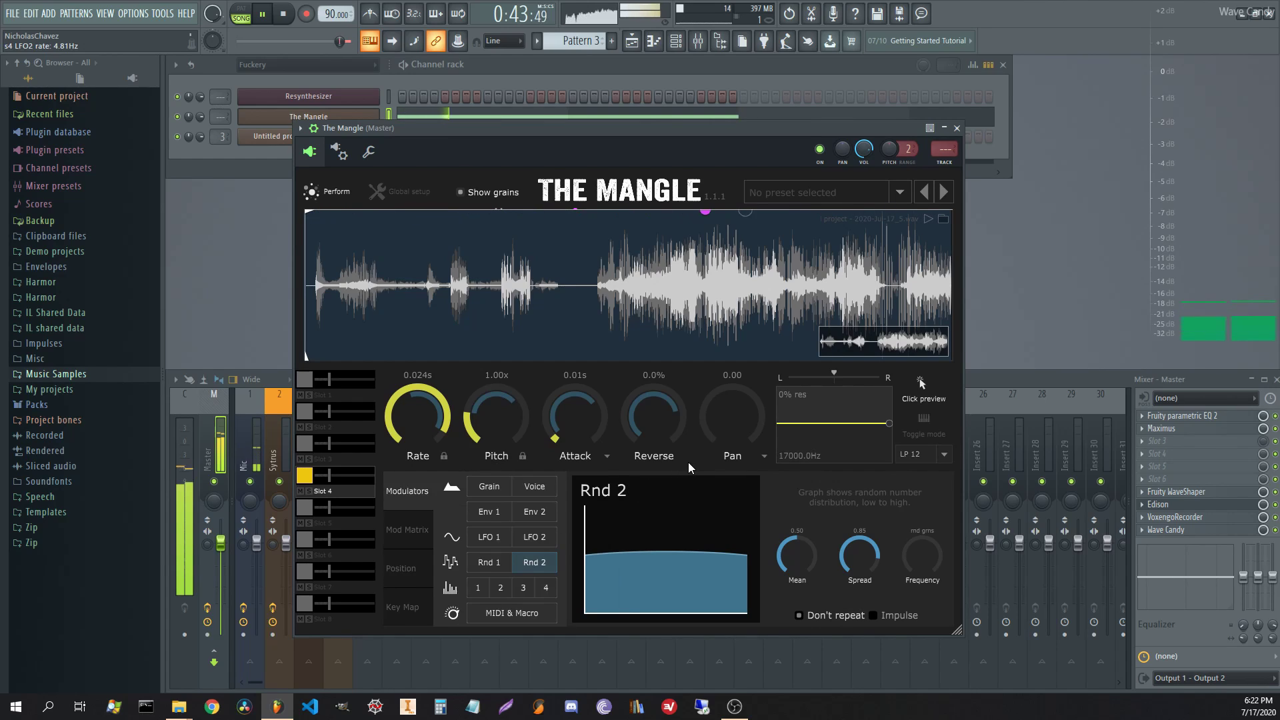
- Set the grain release time to 1.98 s and modulate it negatively with LFO 1
left_click(508, 486)
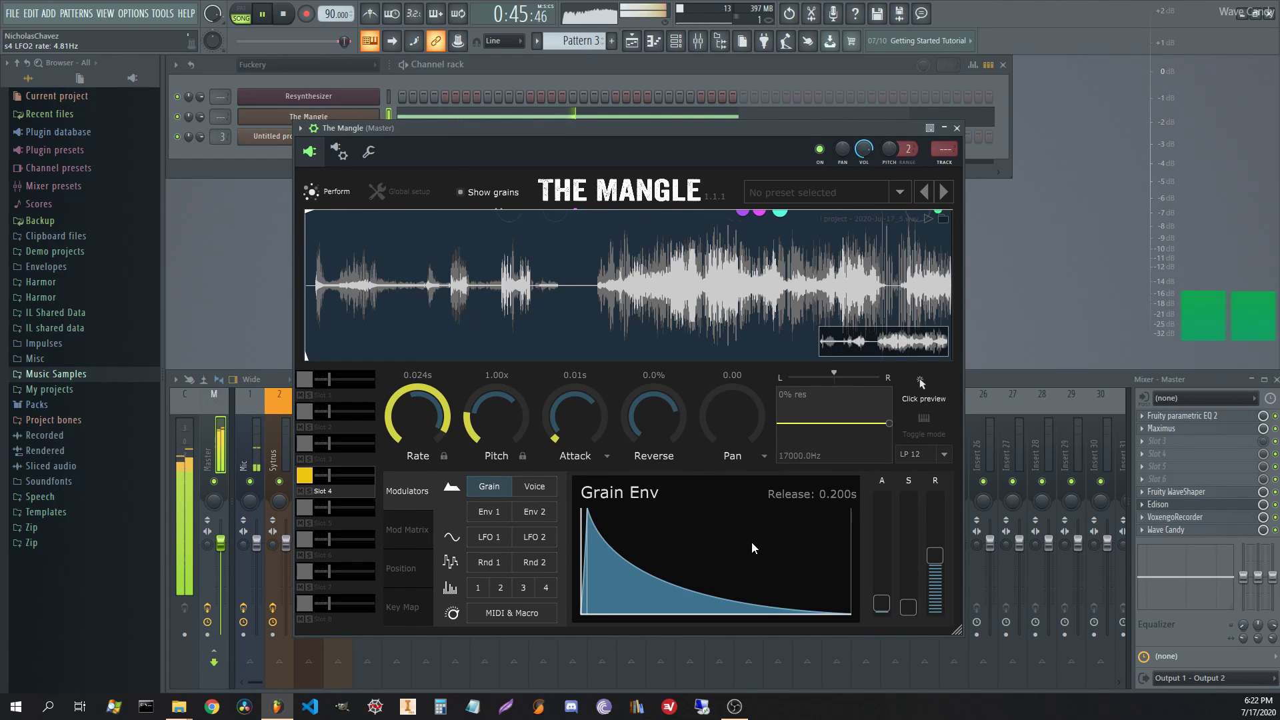
left_click_drag(937, 555, 936, 582)
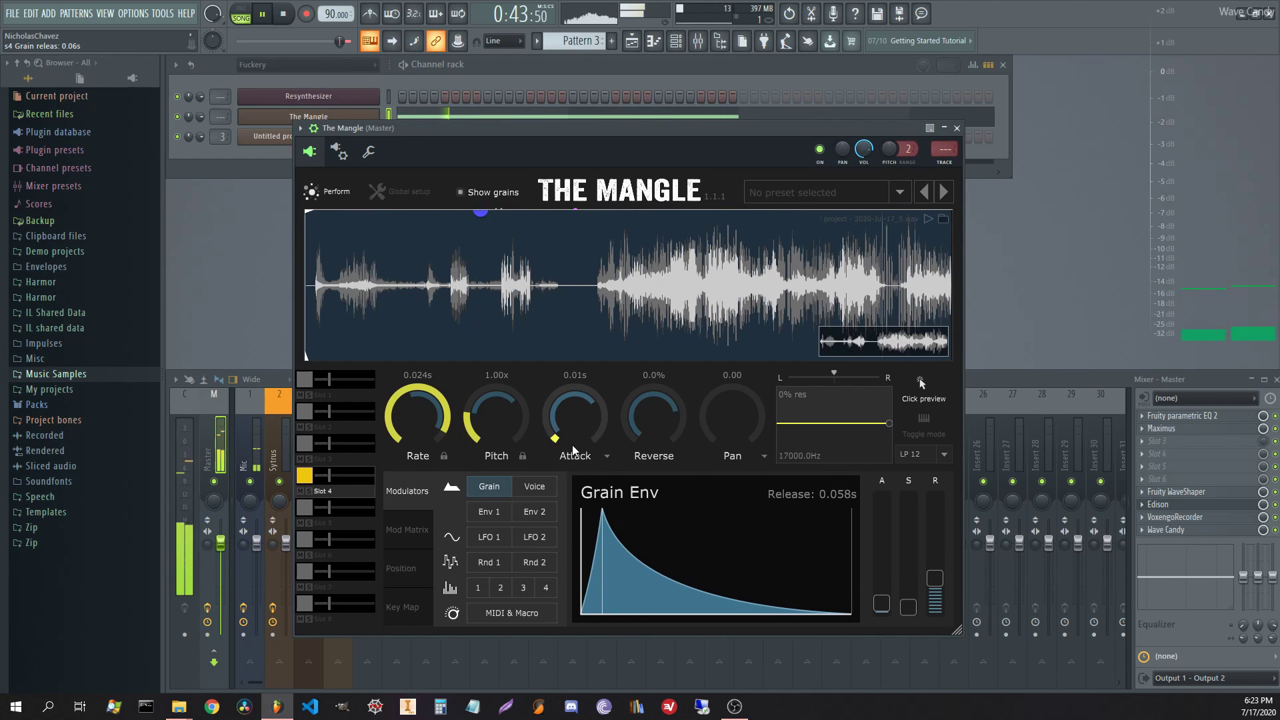
mouse_move(582, 434)
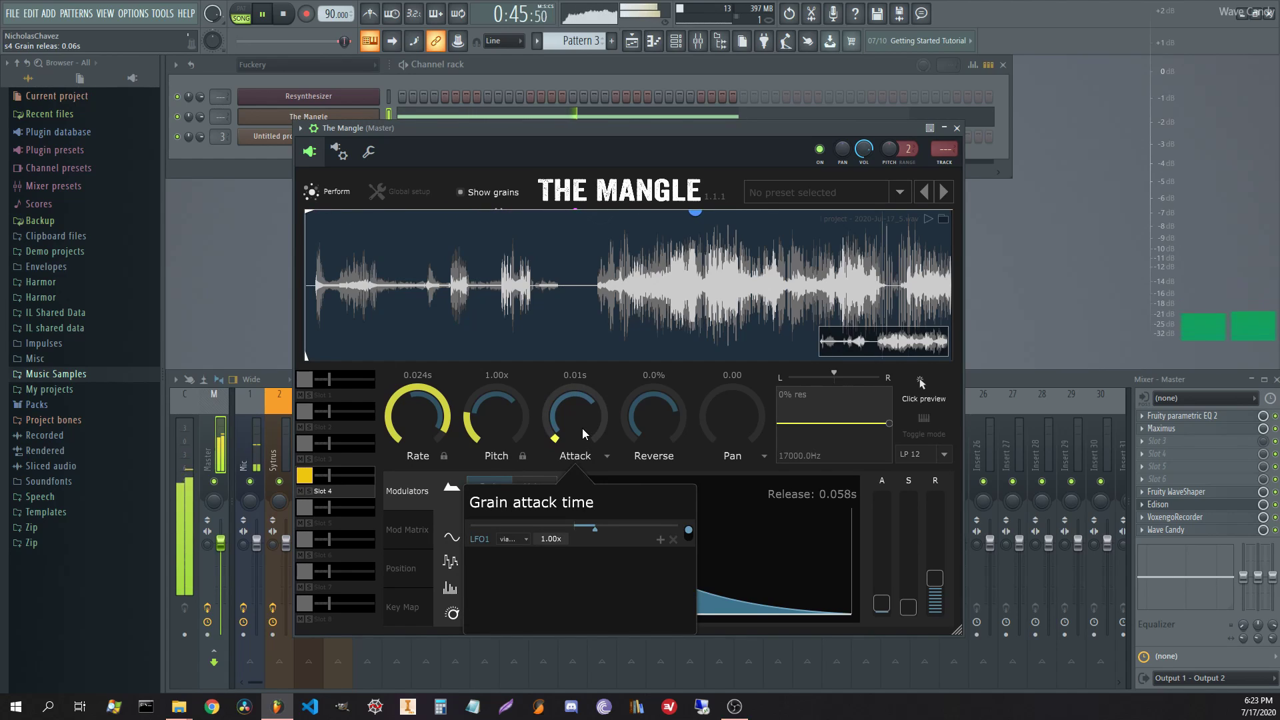
left_click(488, 537)
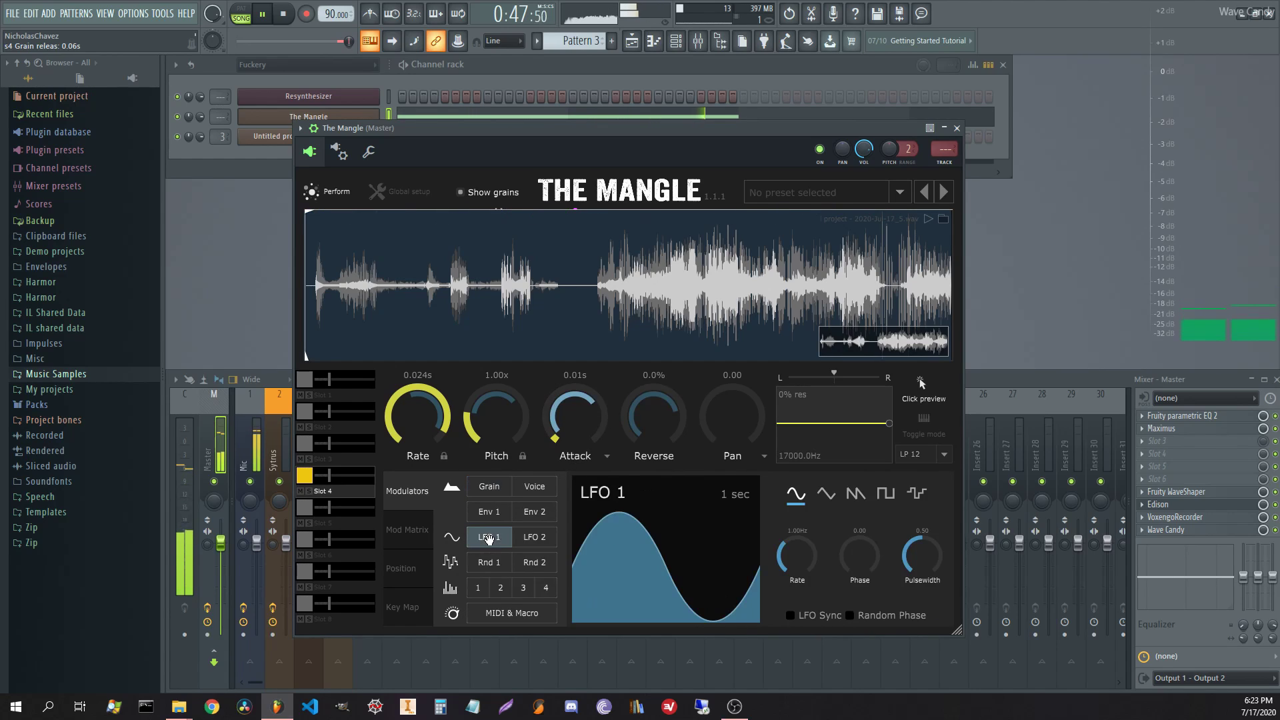
left_click(588, 456)
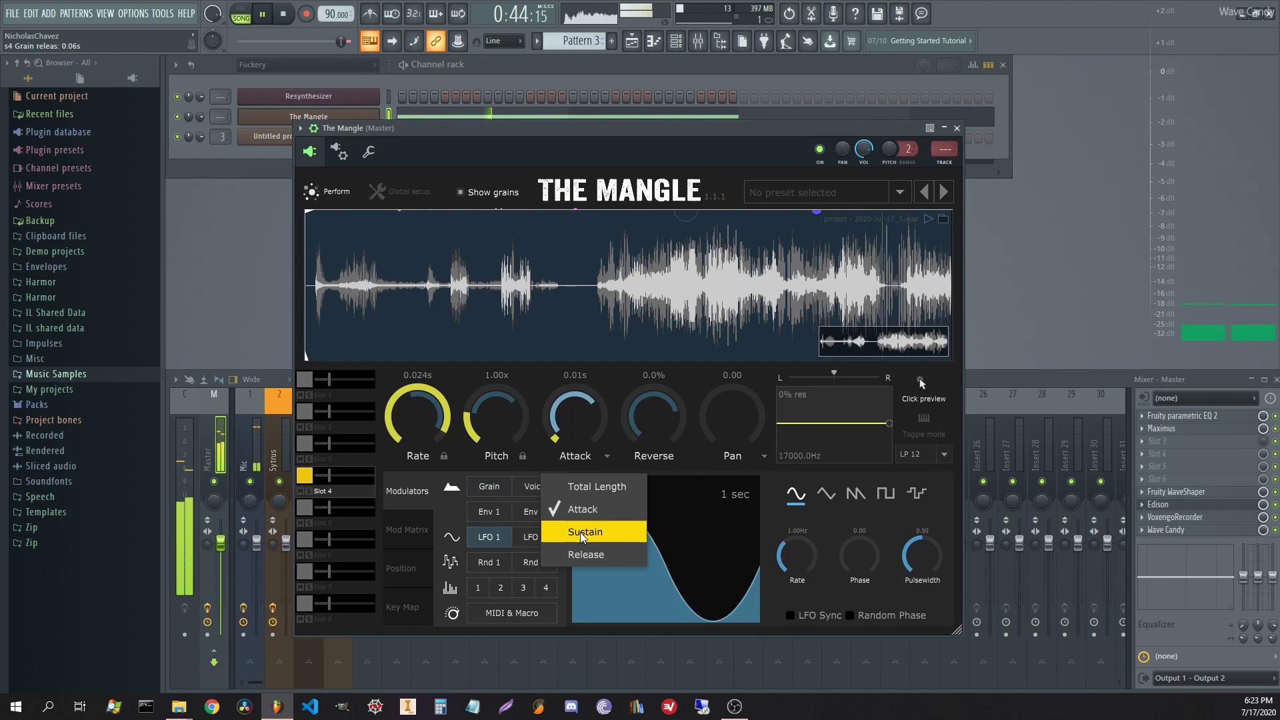
left_click(581, 552)
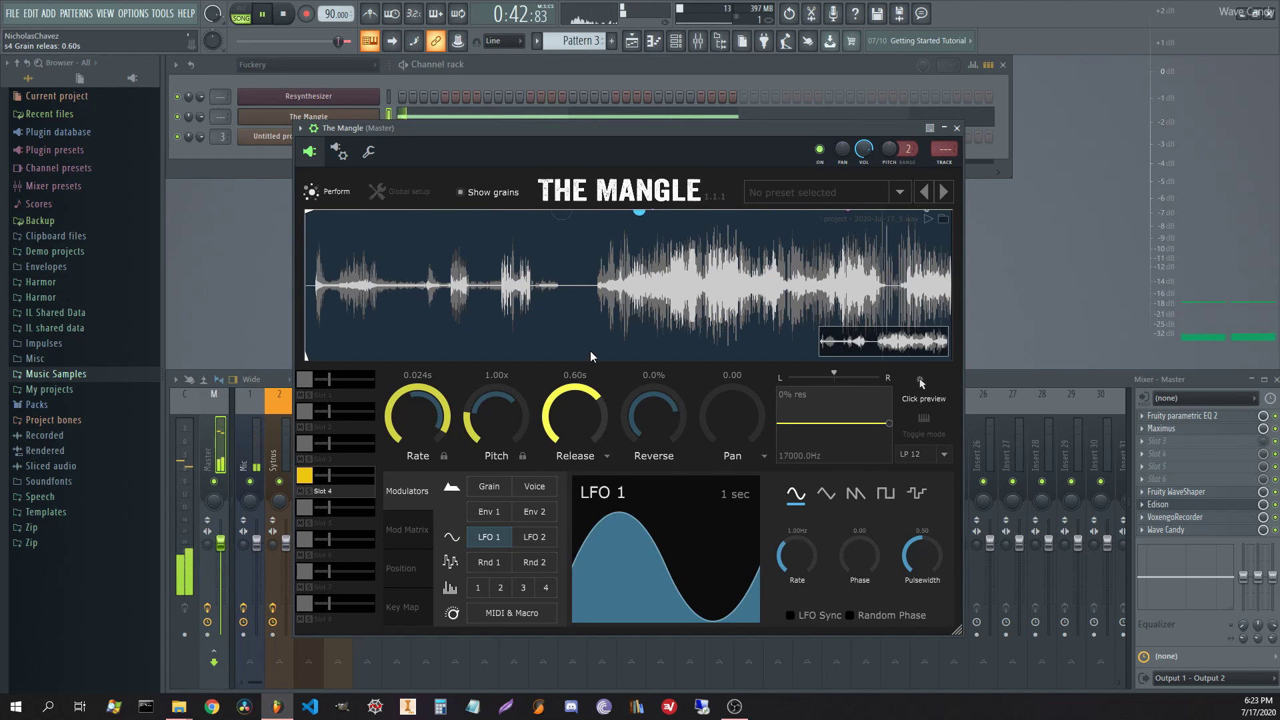
left_click_drag(489, 537, 575, 417)
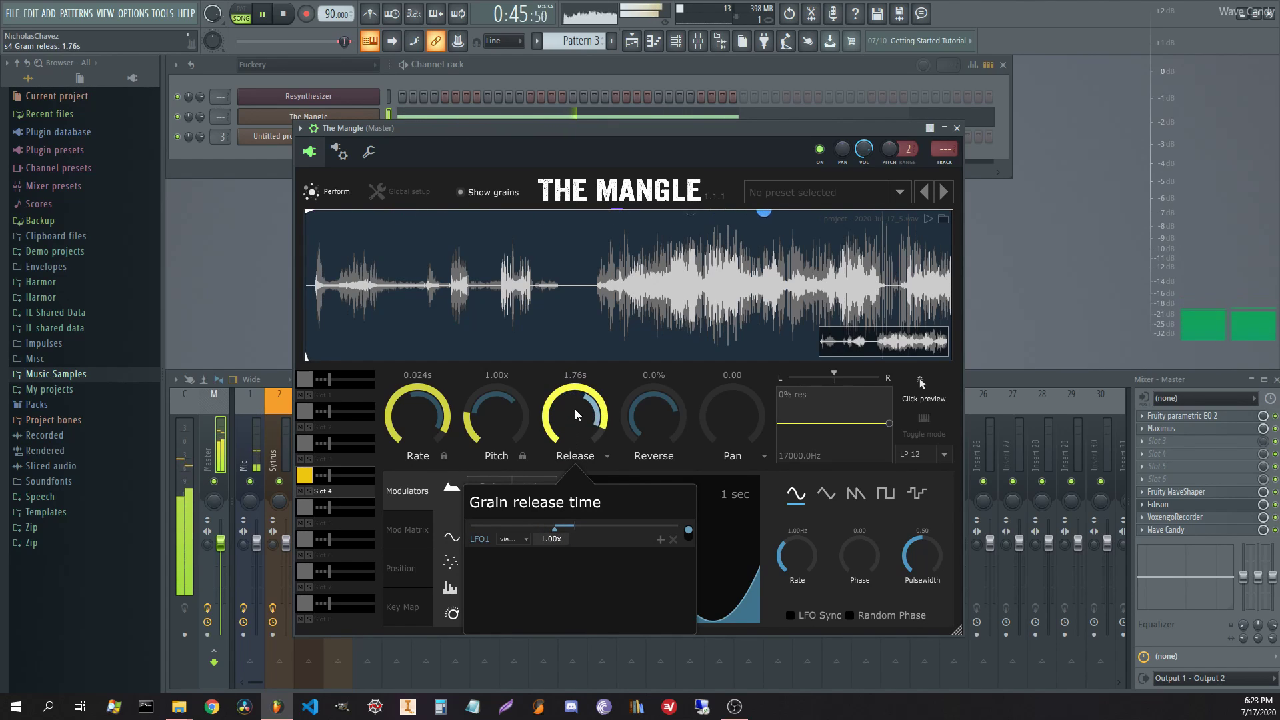
scroll(583, 451, "up", 3)
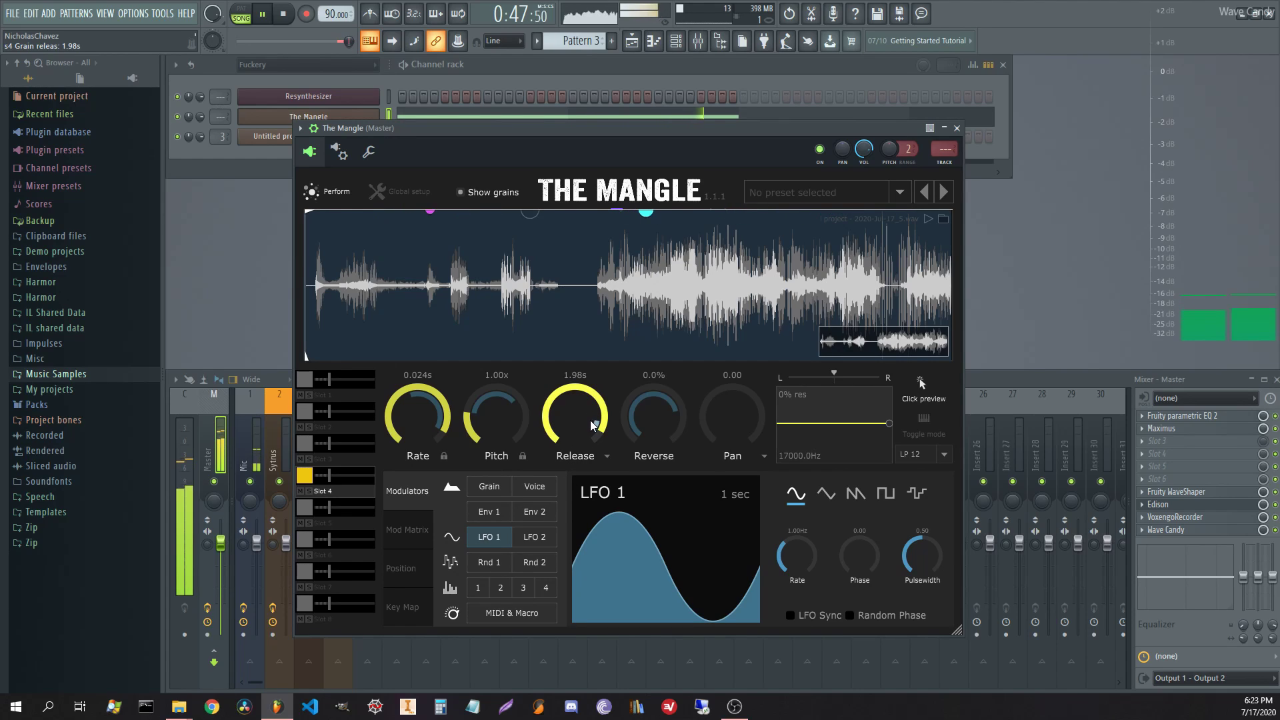
left_click(591, 424)
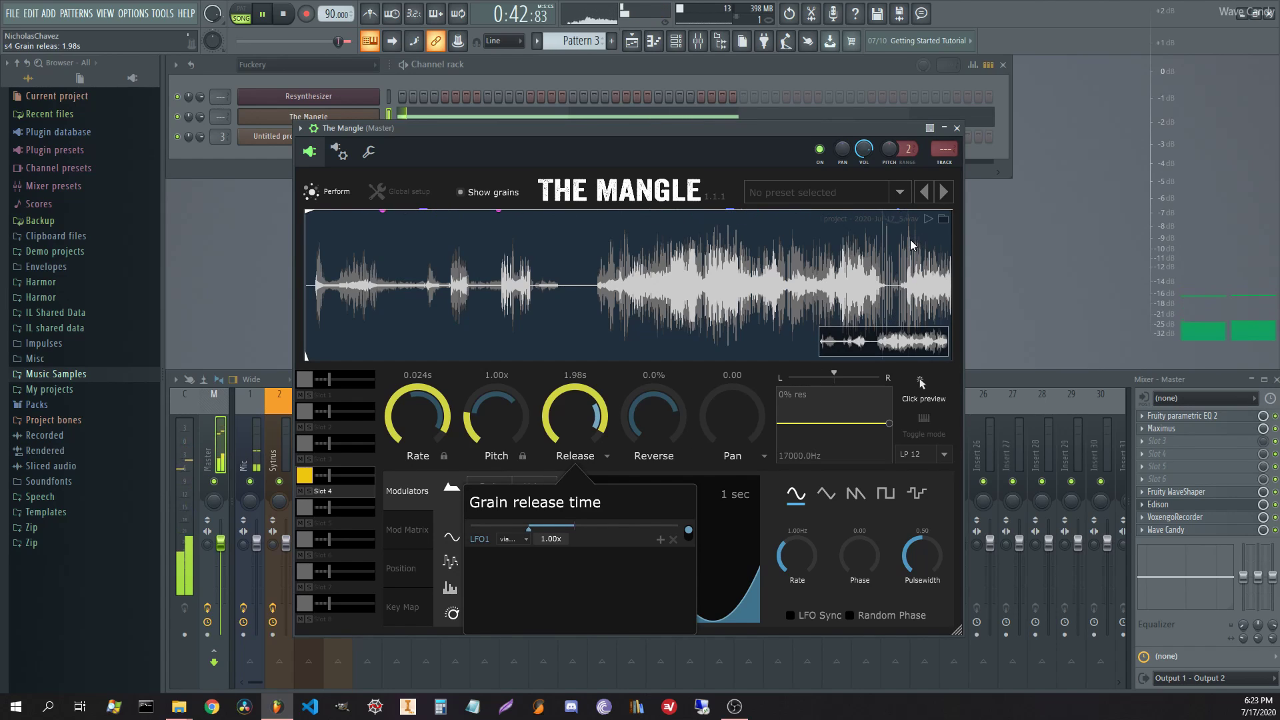
- Increase the Rnd 2 modulation amount on the pitch ratio to about half of its positive range
left_click(486, 414)
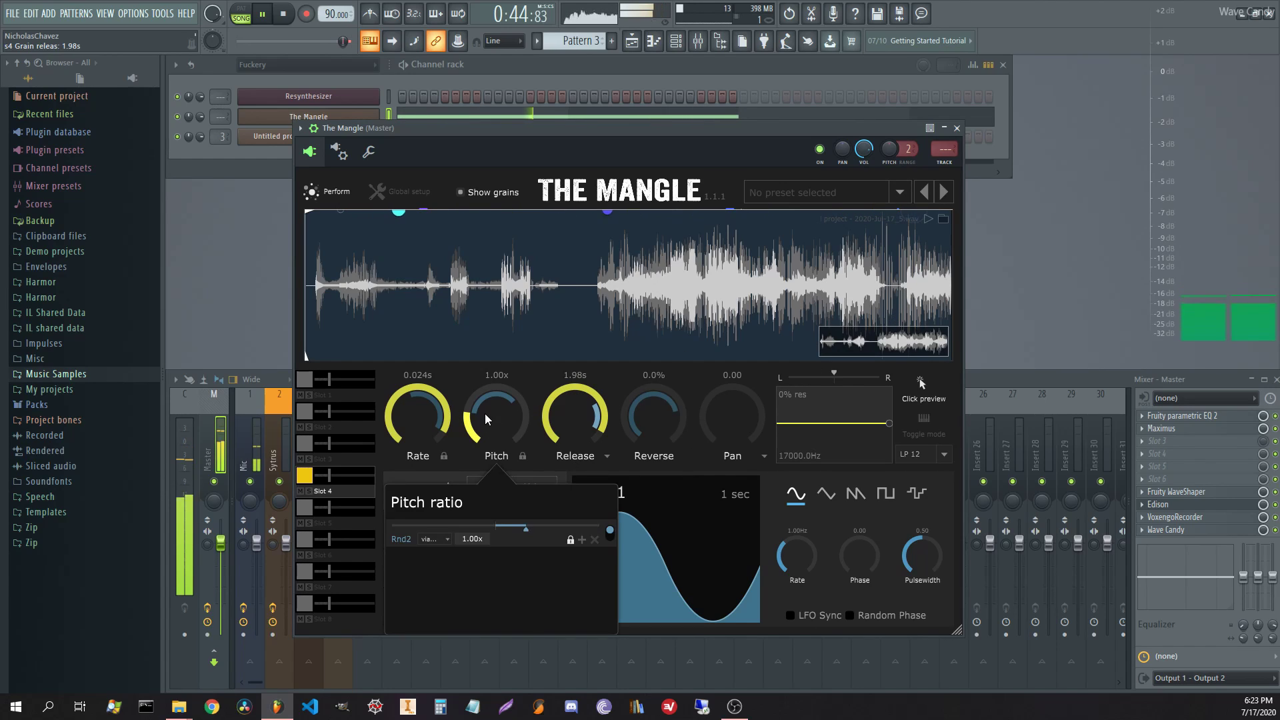
left_click_drag(523, 516, 554, 534)
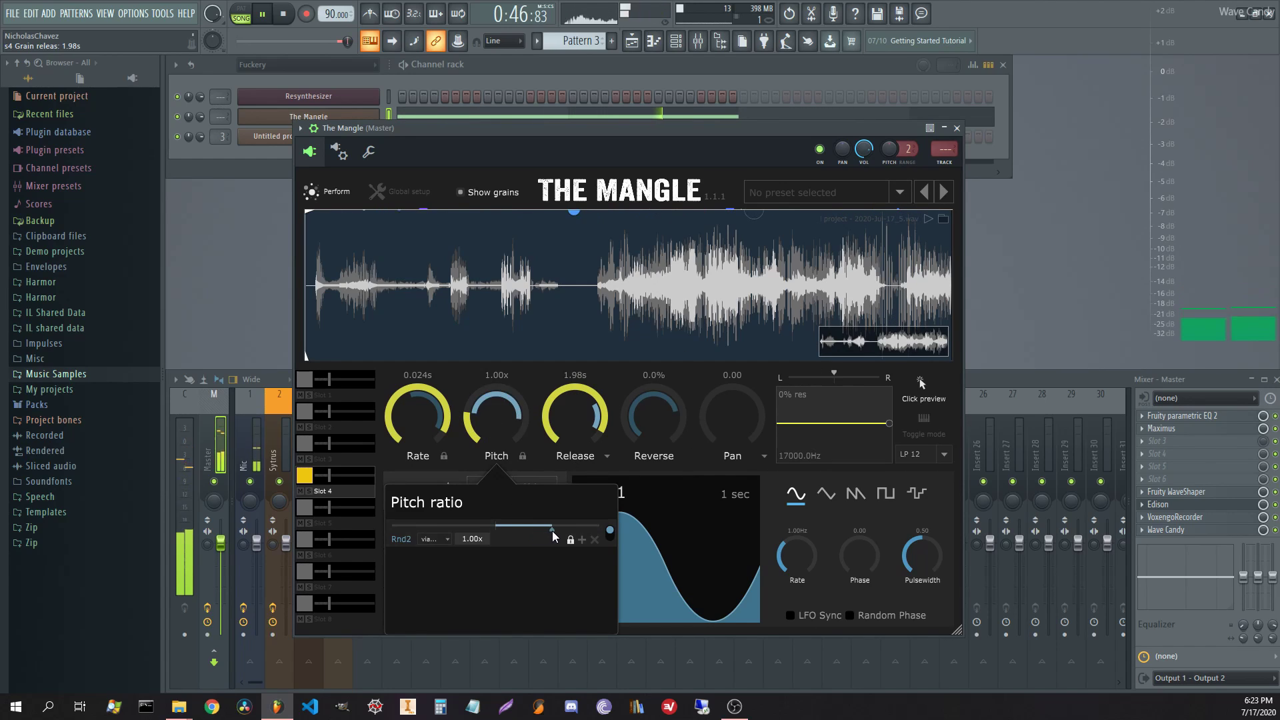
- Lock the grain pitch to the Minor scale and close The Mangle
left_click(522, 456)
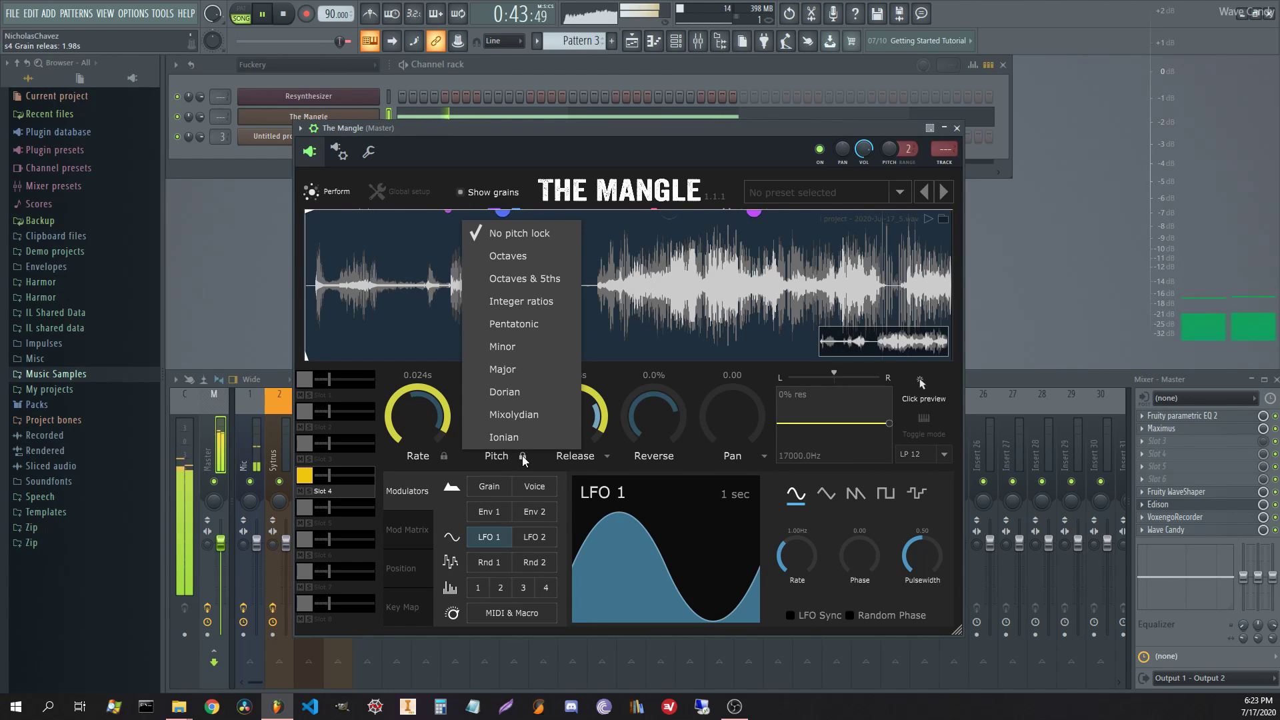
left_click(511, 342)
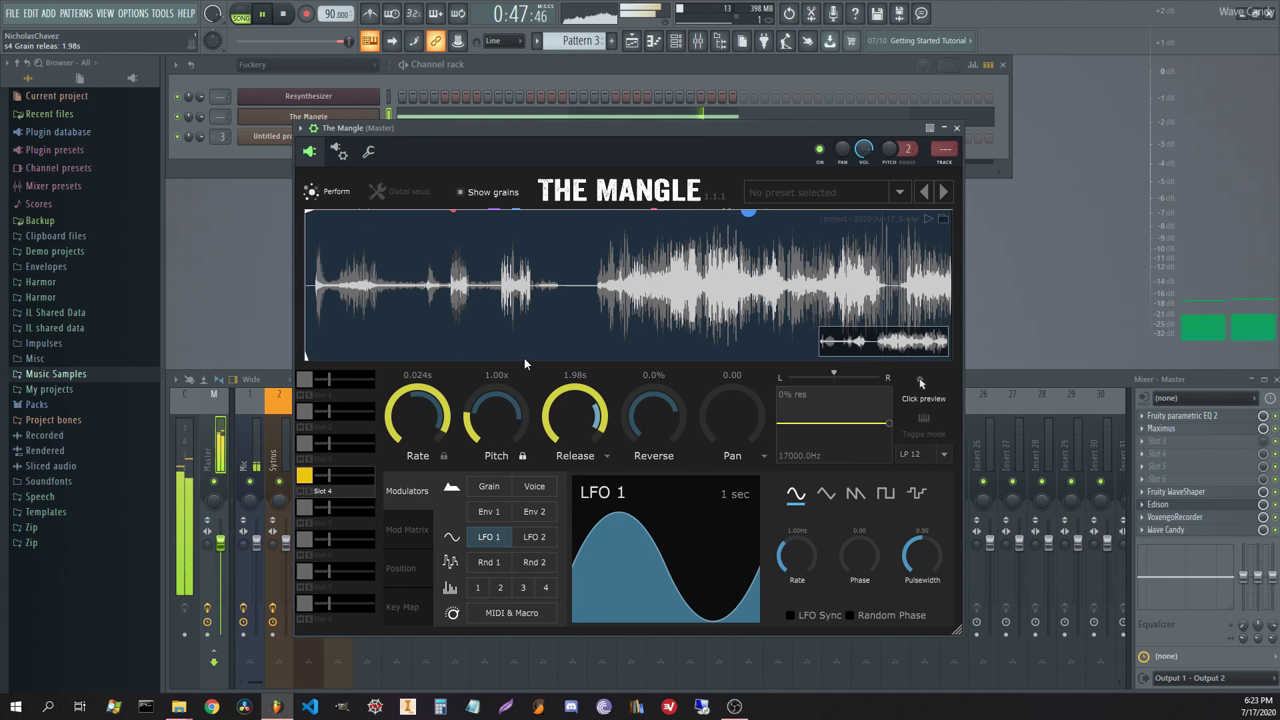
left_click(956, 128)
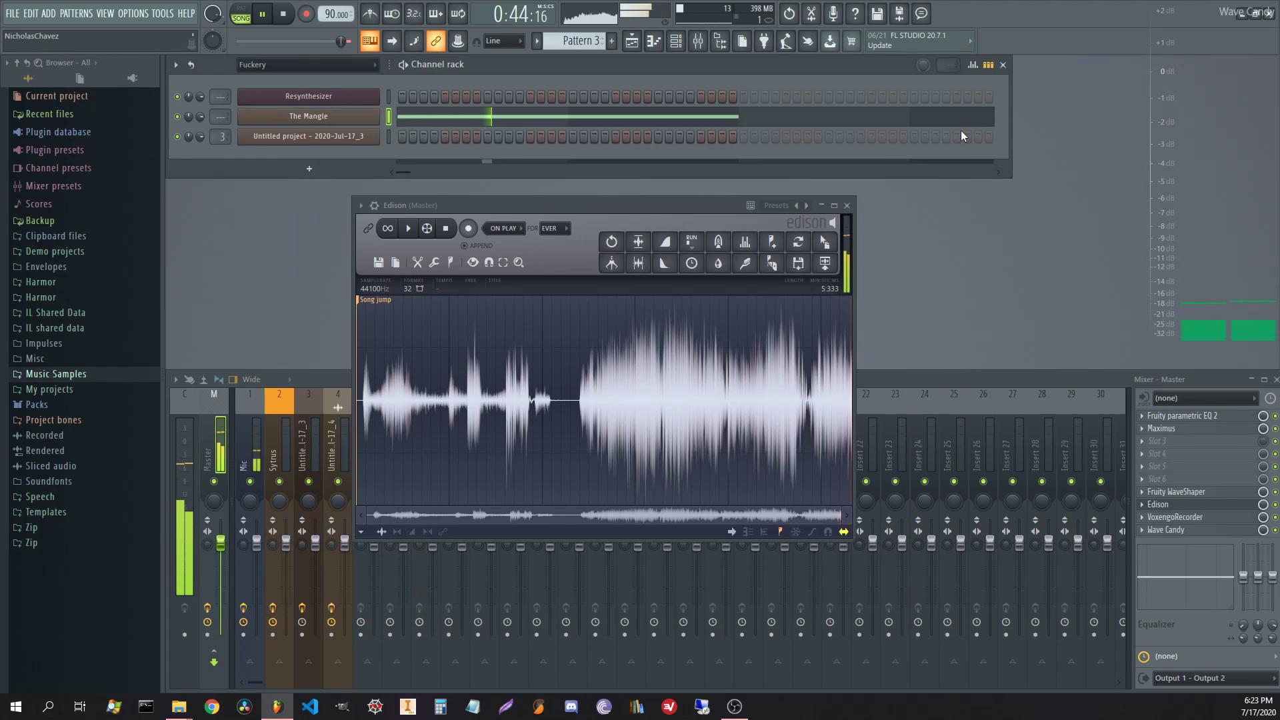
- Stop playback and clear the previous recording from Edison on the Master track
left_click(847, 207)
key("space")
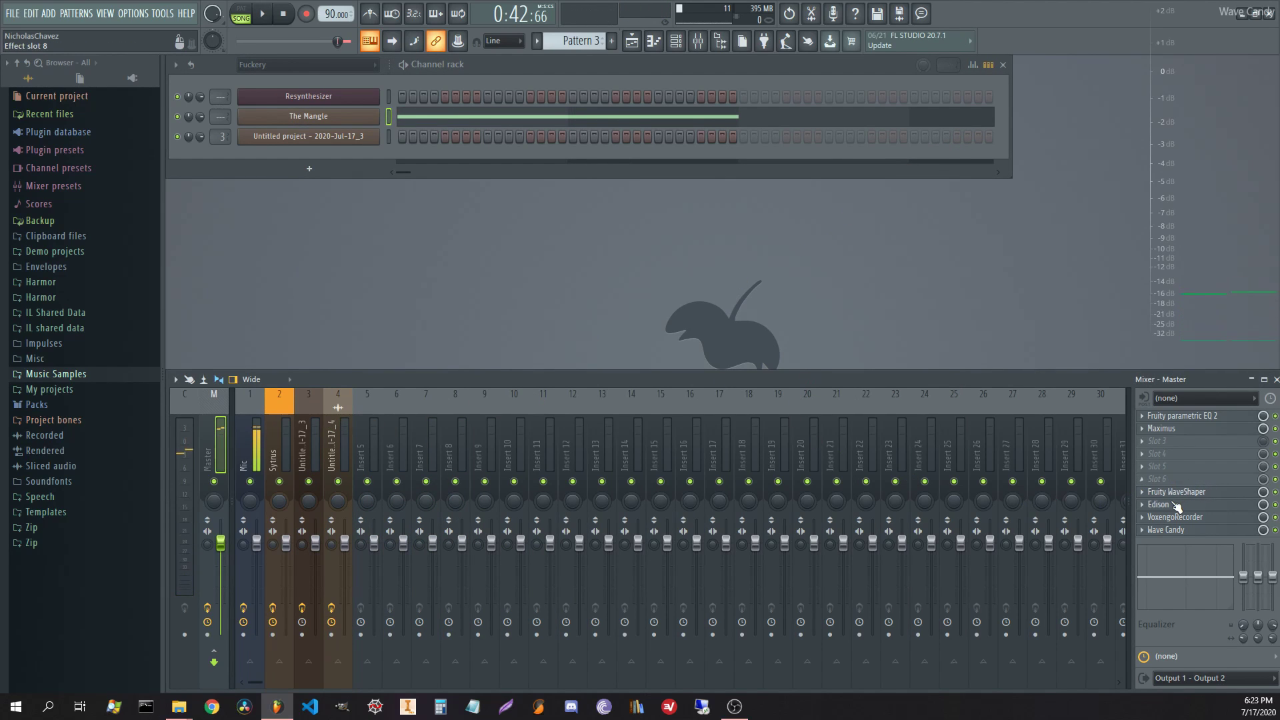
left_click(1175, 505)
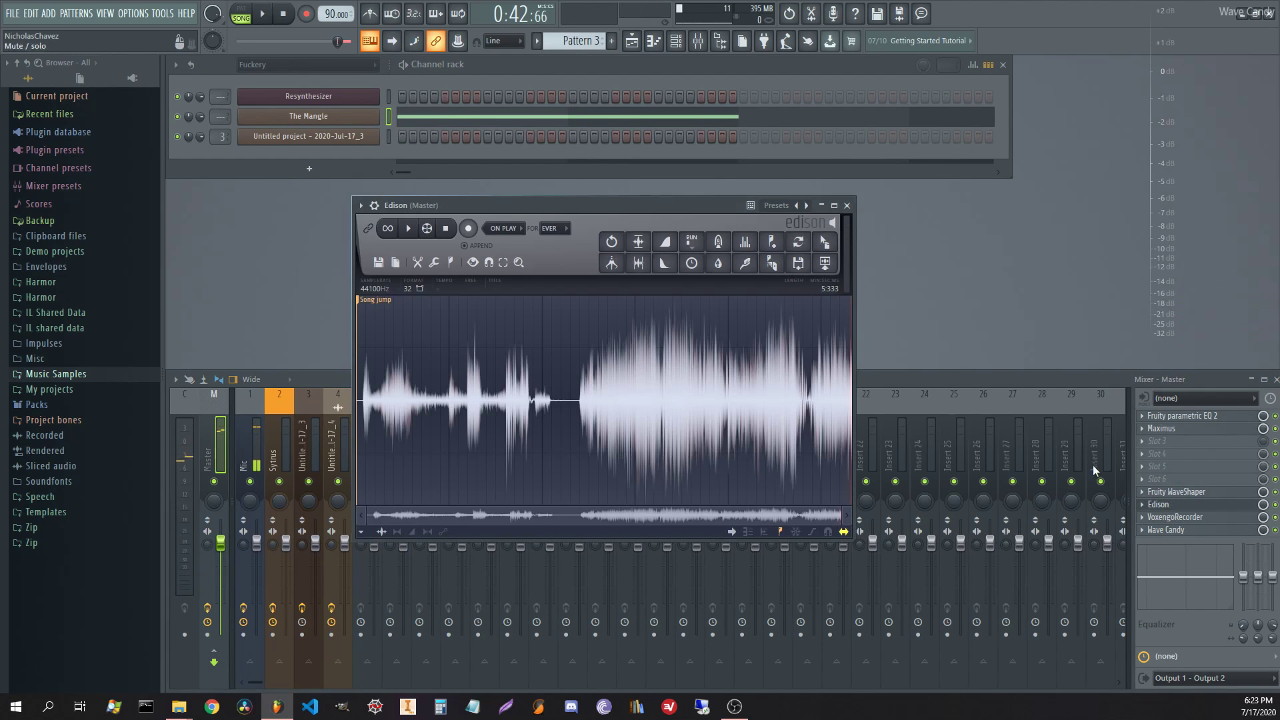
key("Delete")
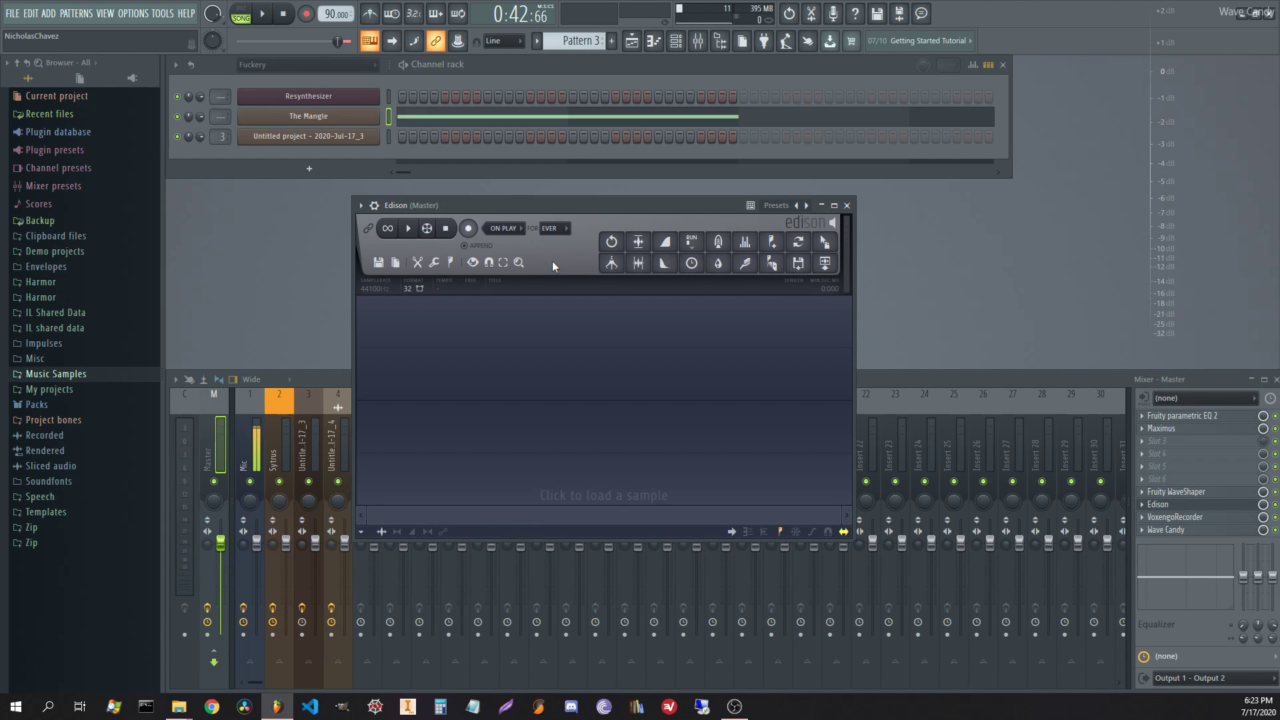
- Record the granulated pattern into Edison and delete the excess audio after the closing Song jump marker
left_click(272, 20)
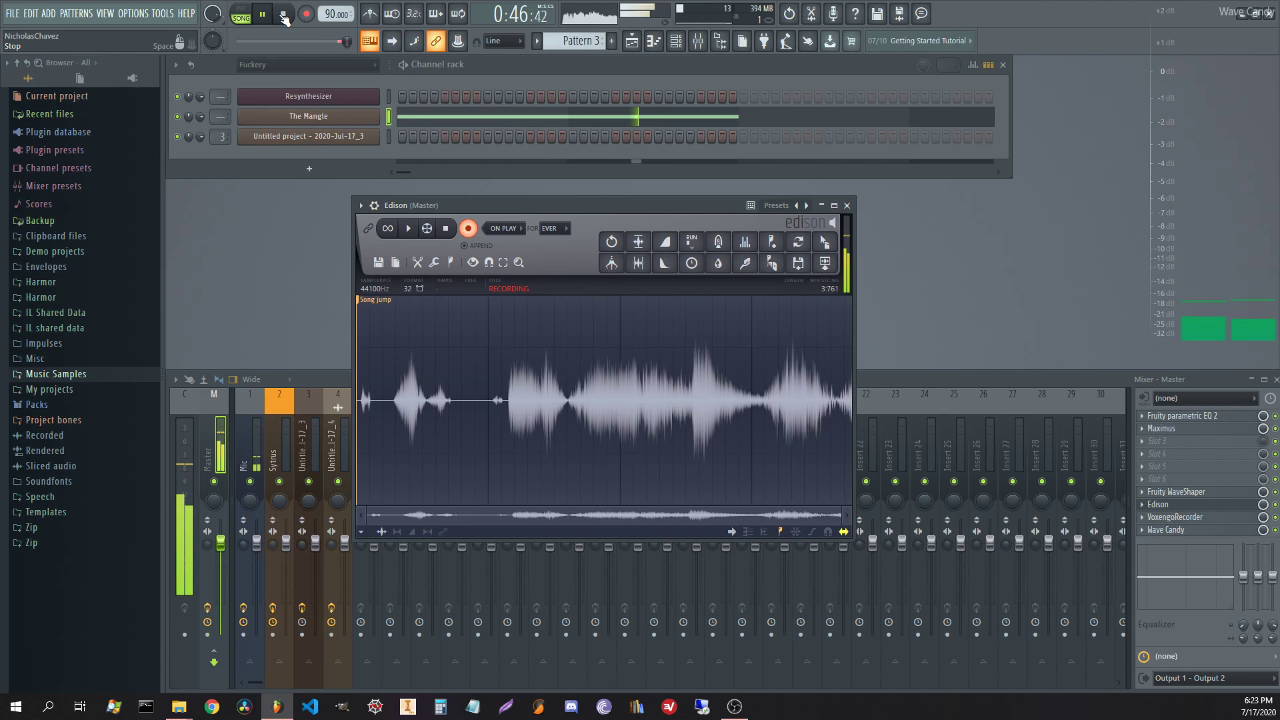
left_click(283, 15)
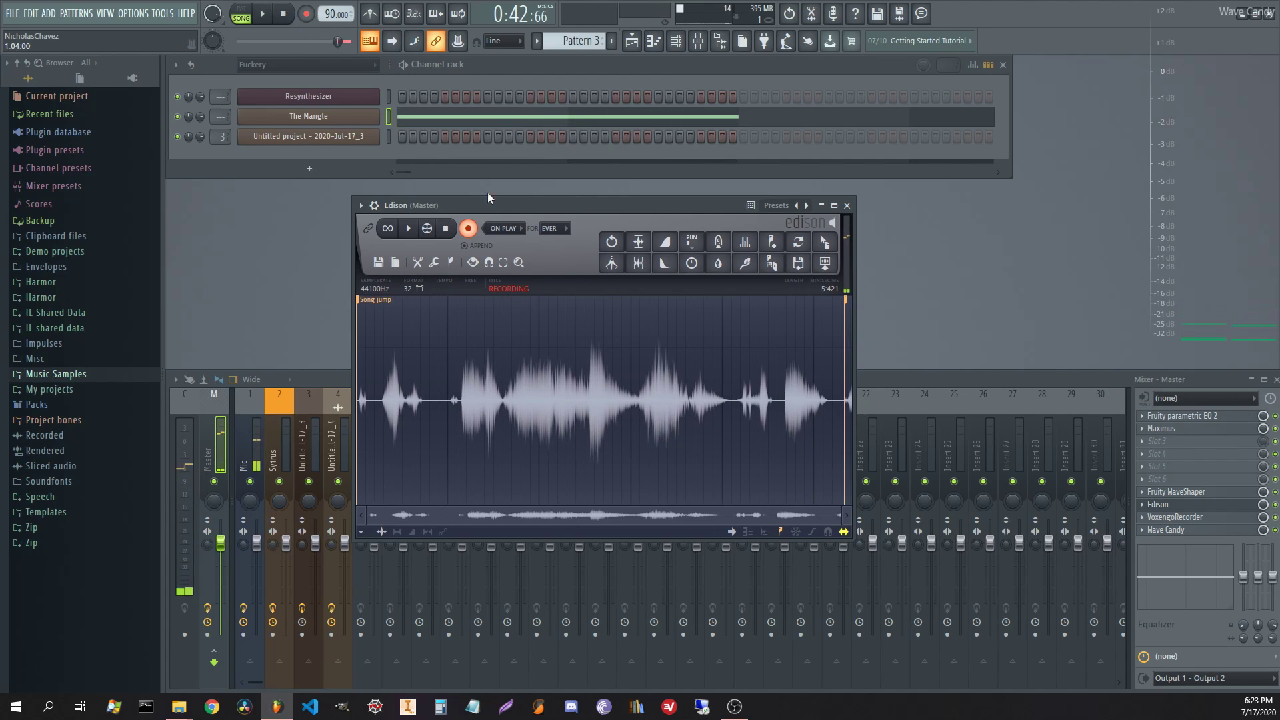
left_click(469, 227)
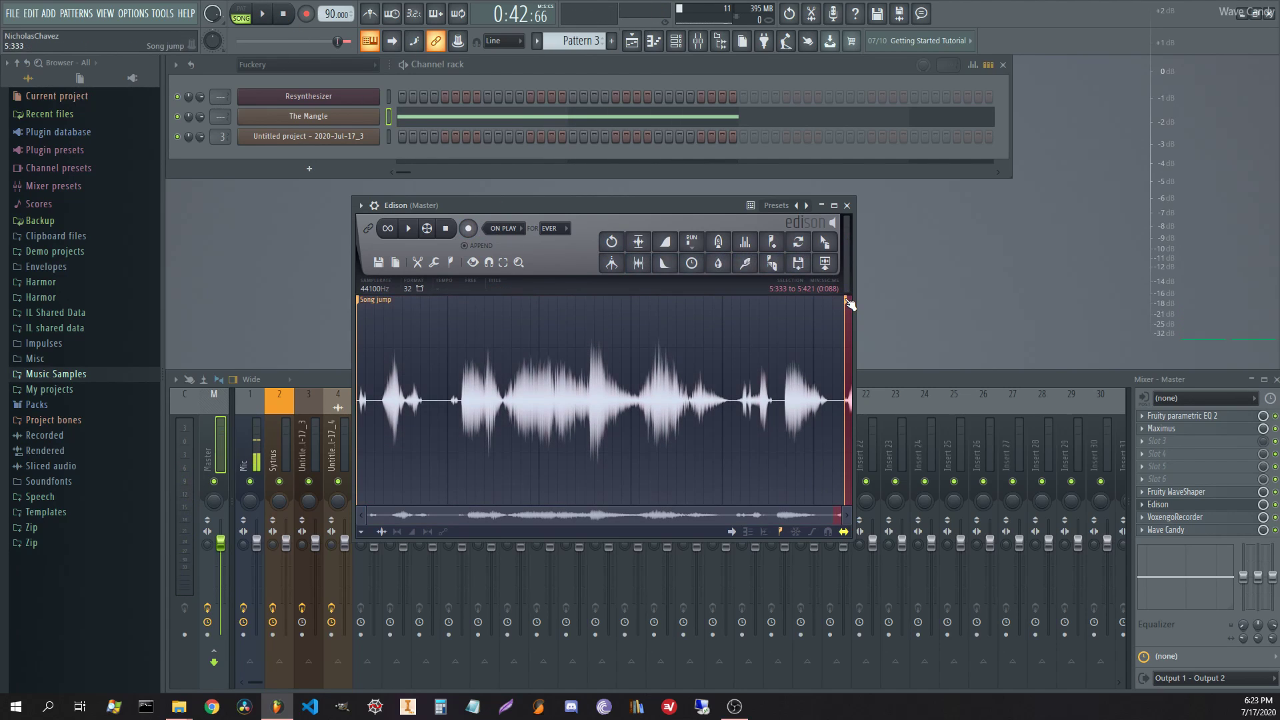
key("Delete")
- Normalize the new recording and place it as an audio clip at bar 21 on playlist Track 1
left_click(638, 241)
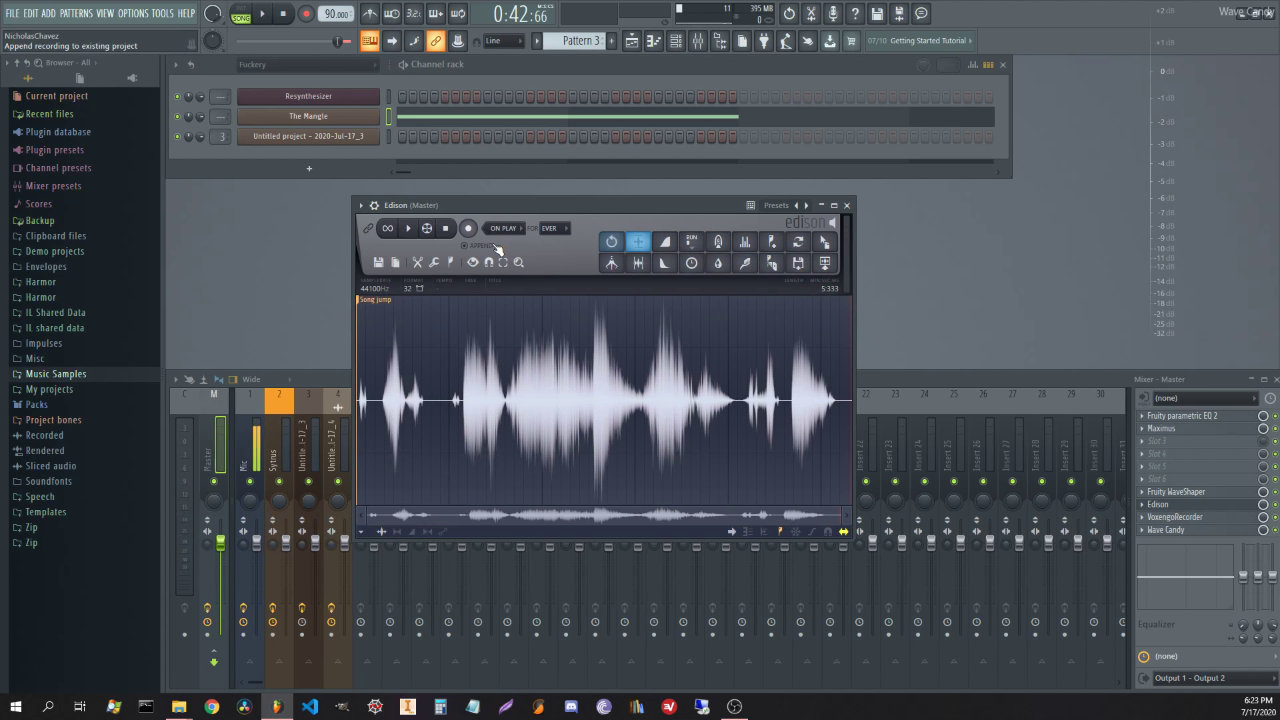
left_click_drag(828, 246, 254, 230)
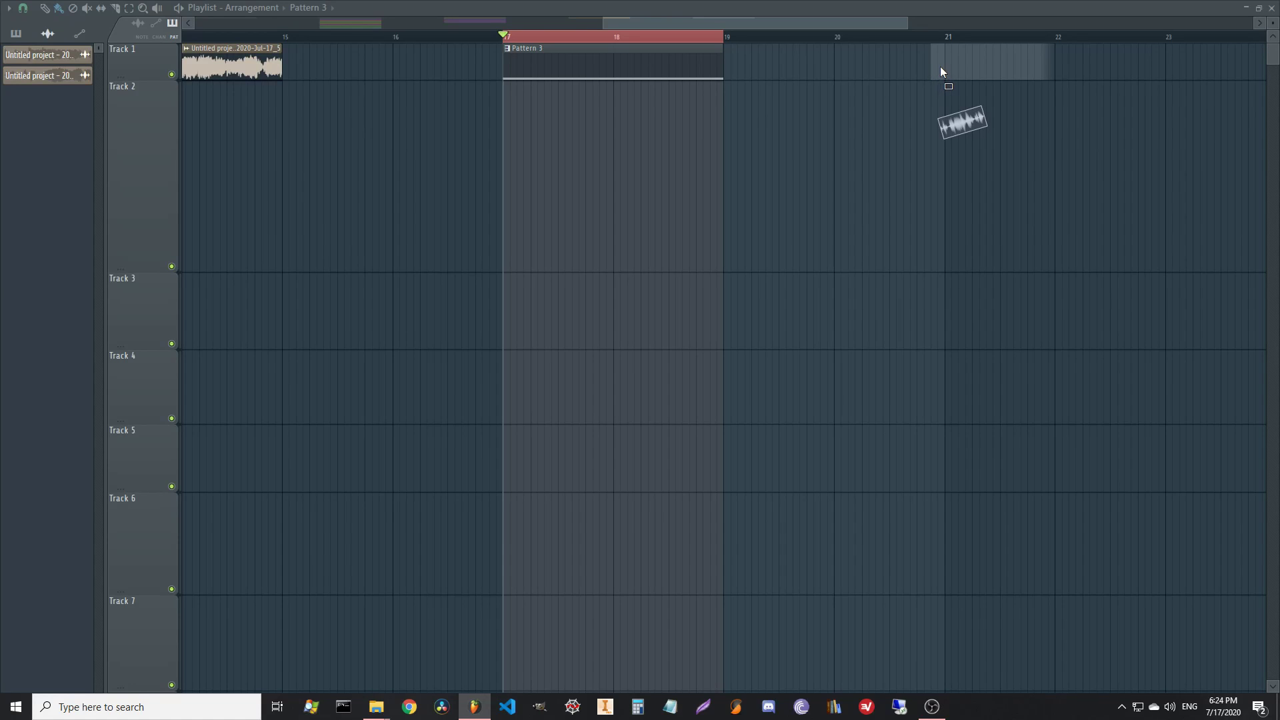
left_click_drag(940, 66, 947, 41)
scroll(943, 45, "down", 3)
key("space")
scroll(1041, 40, "up", 3)
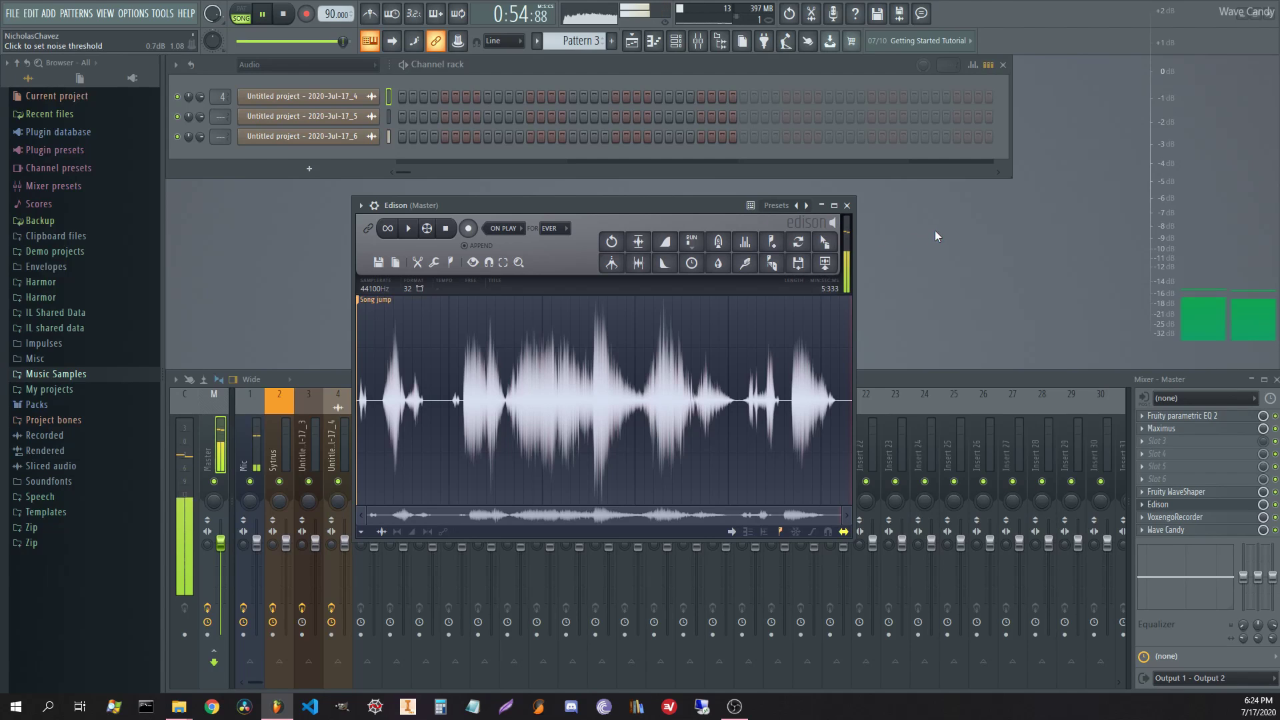
- Close Edison, stop playback, and set the playlist loop selection to the new clip from bar 21 to bar 23
left_click(842, 208)
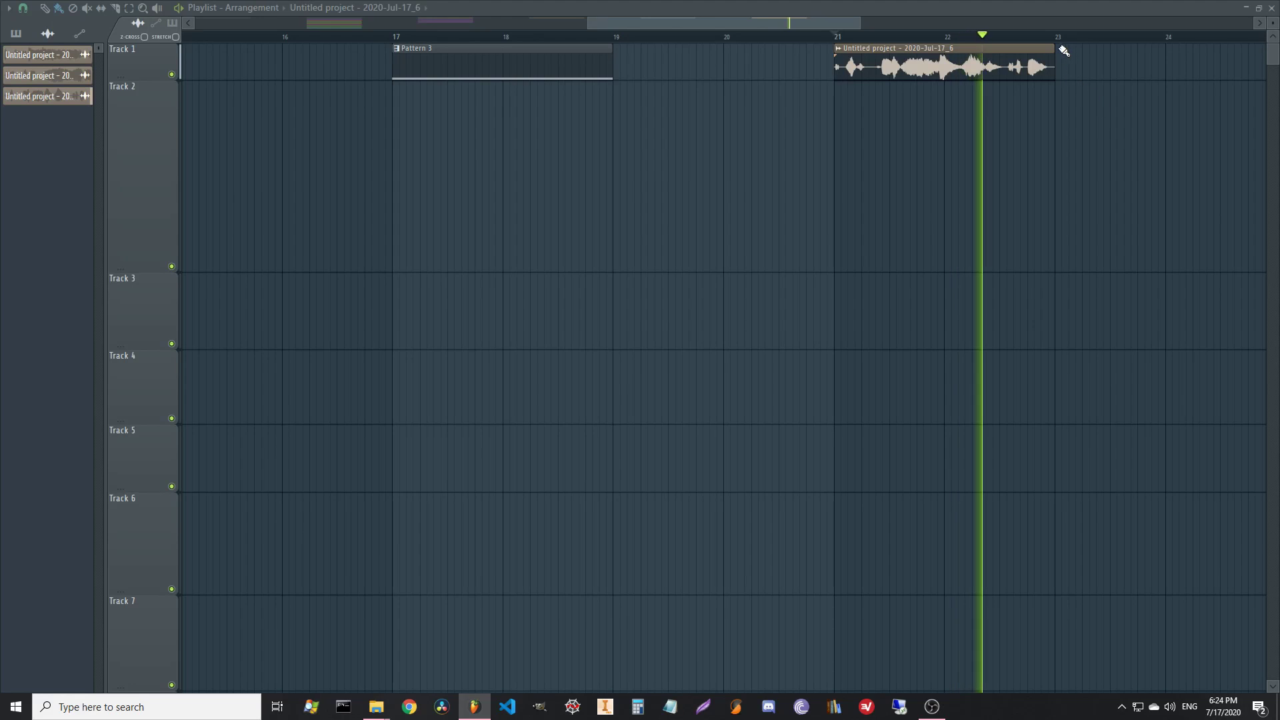
key("space")
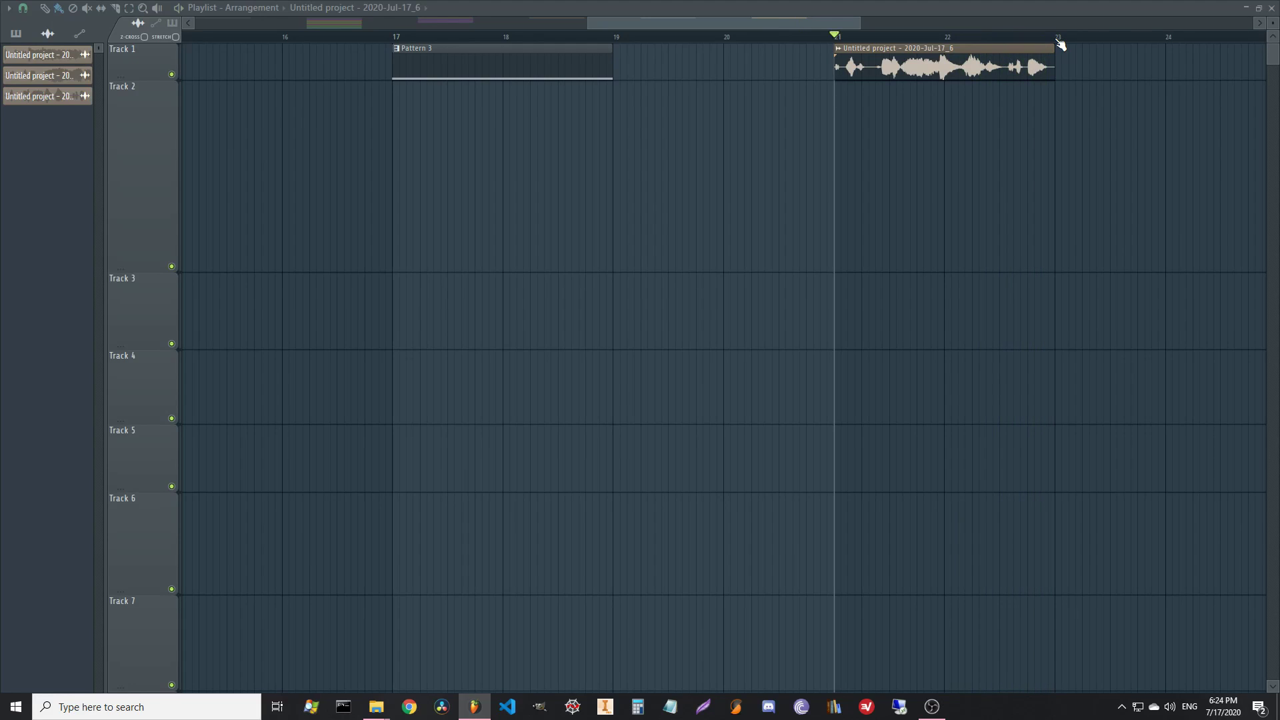
left_click_drag(1060, 44, 836, 50)
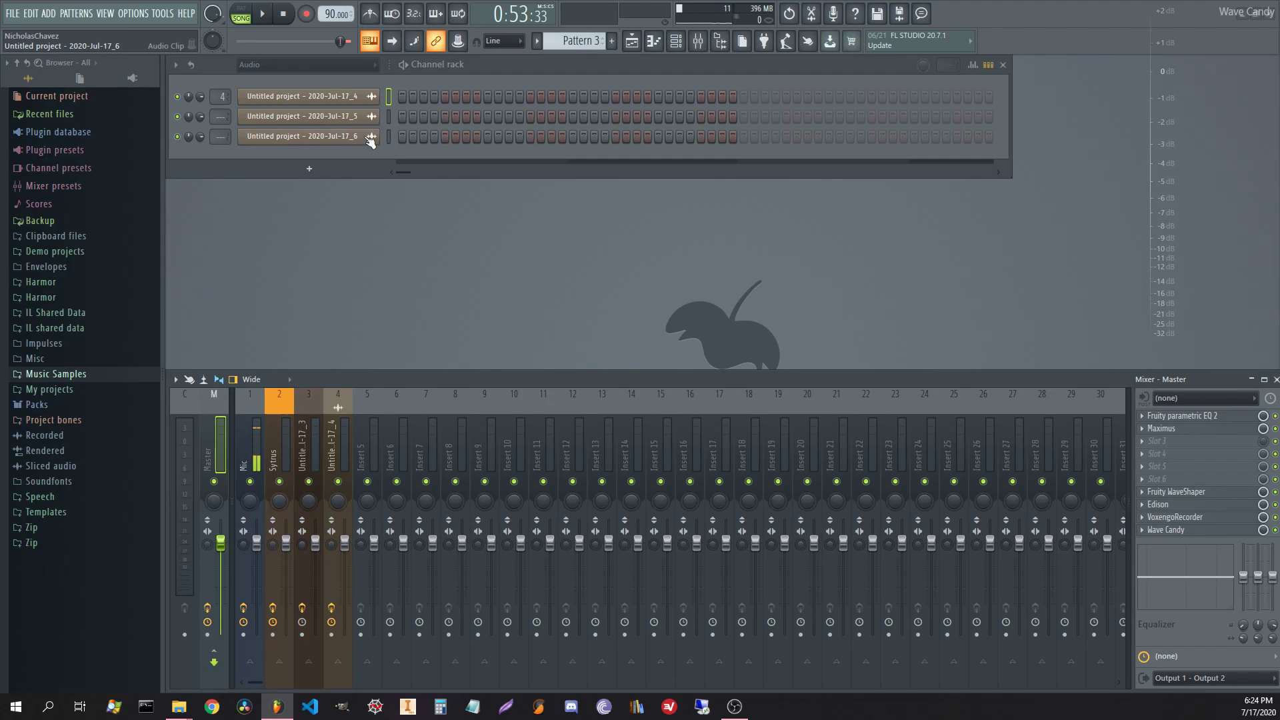
- Route the Untitled project - 2020-Jul-17_6 clip to mixer insert 5 and load Maximus in its first effect slot
left_click(372, 435)
key("ctrl+l")
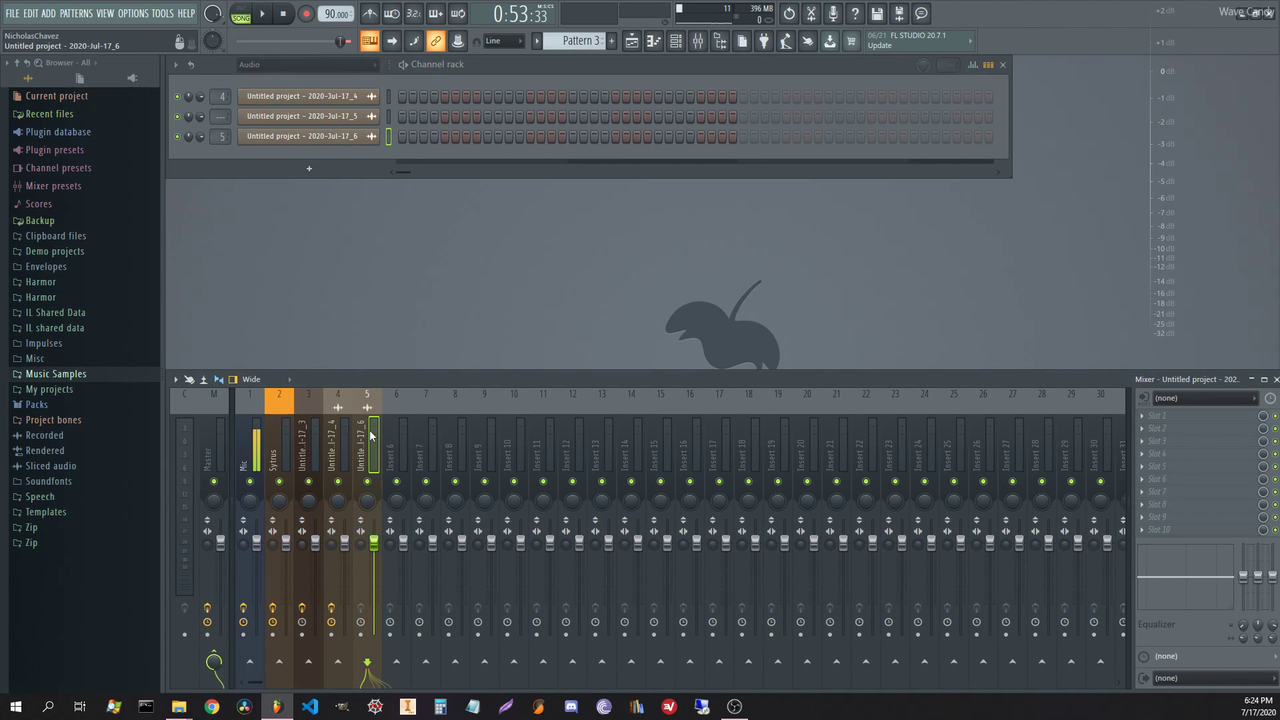
left_click(1172, 416)
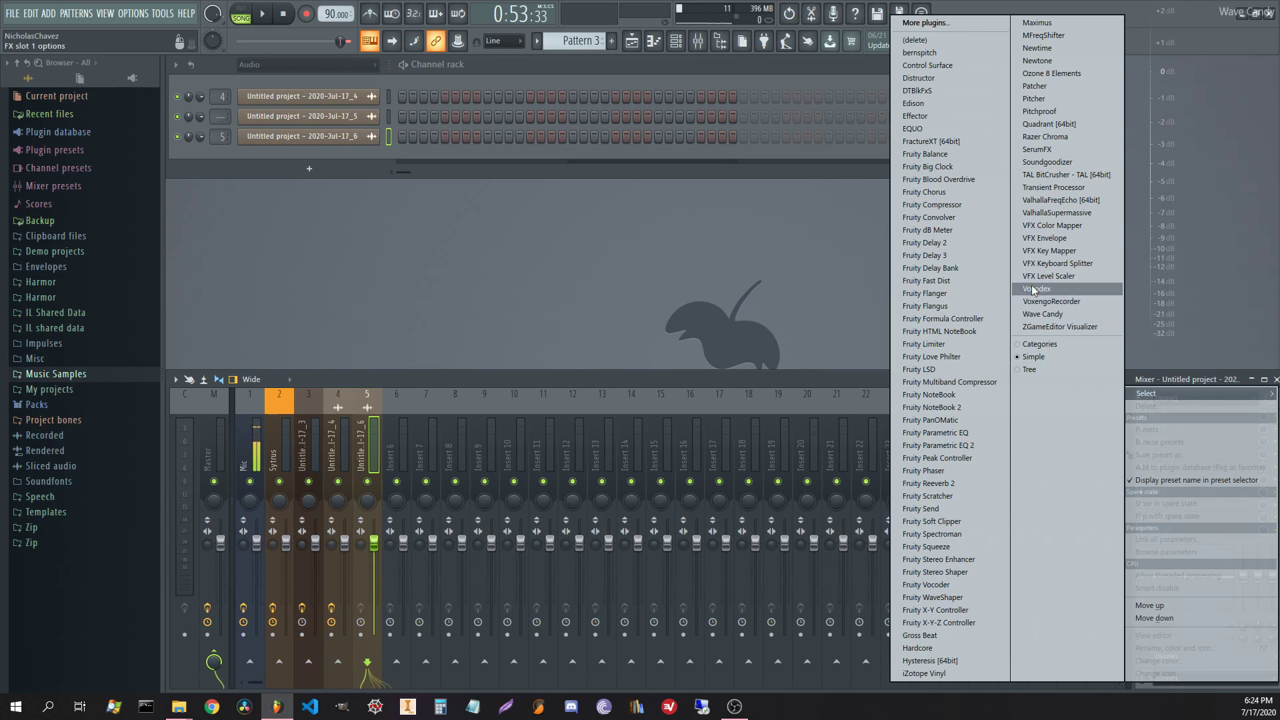
left_click(1062, 24)
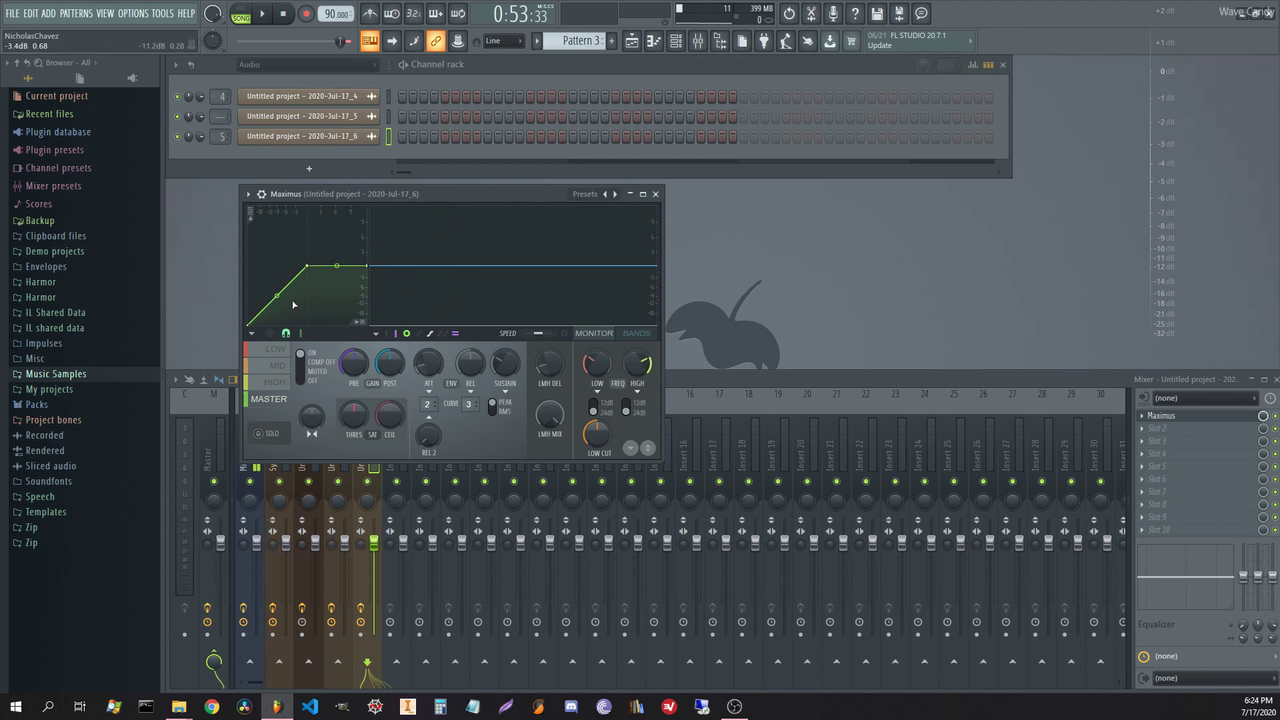
- Enlarge Maximus and reshape the Master band's curve with a raised start, a flat low section, a sharp step up and a second dip
left_click_drag(664, 460, 941, 610)
right_click(247, 342)
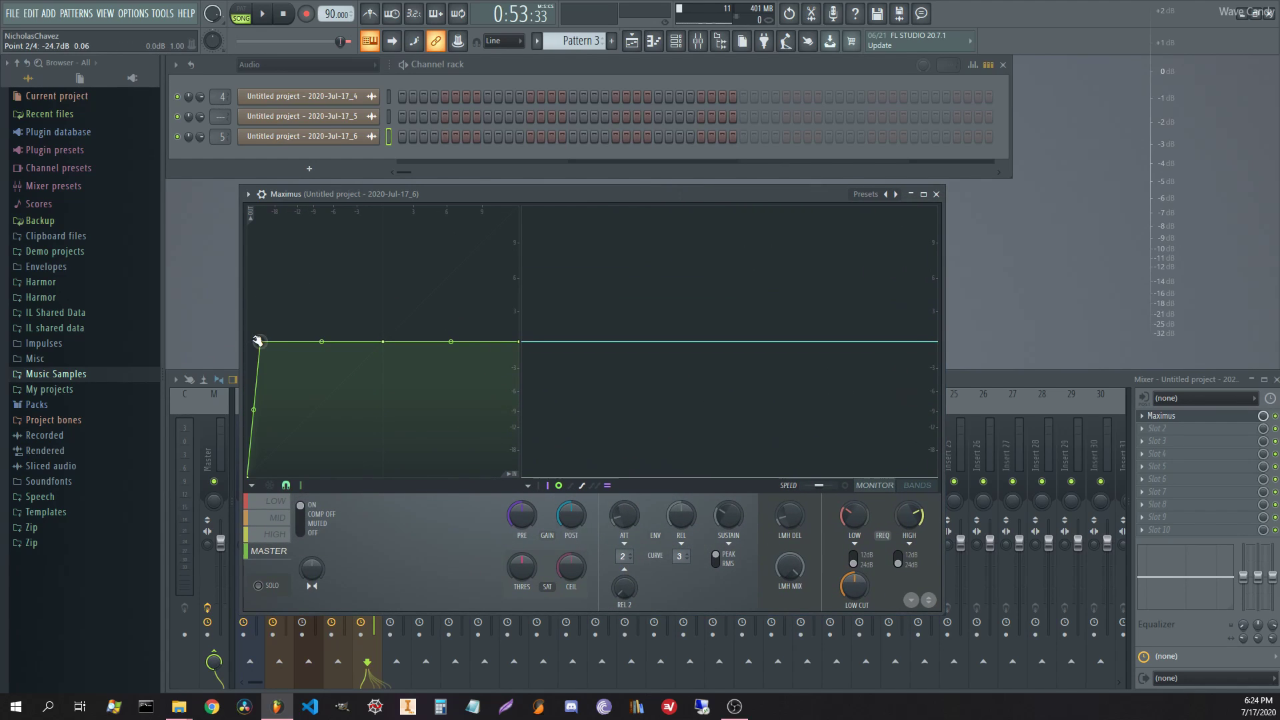
right_click(262, 474)
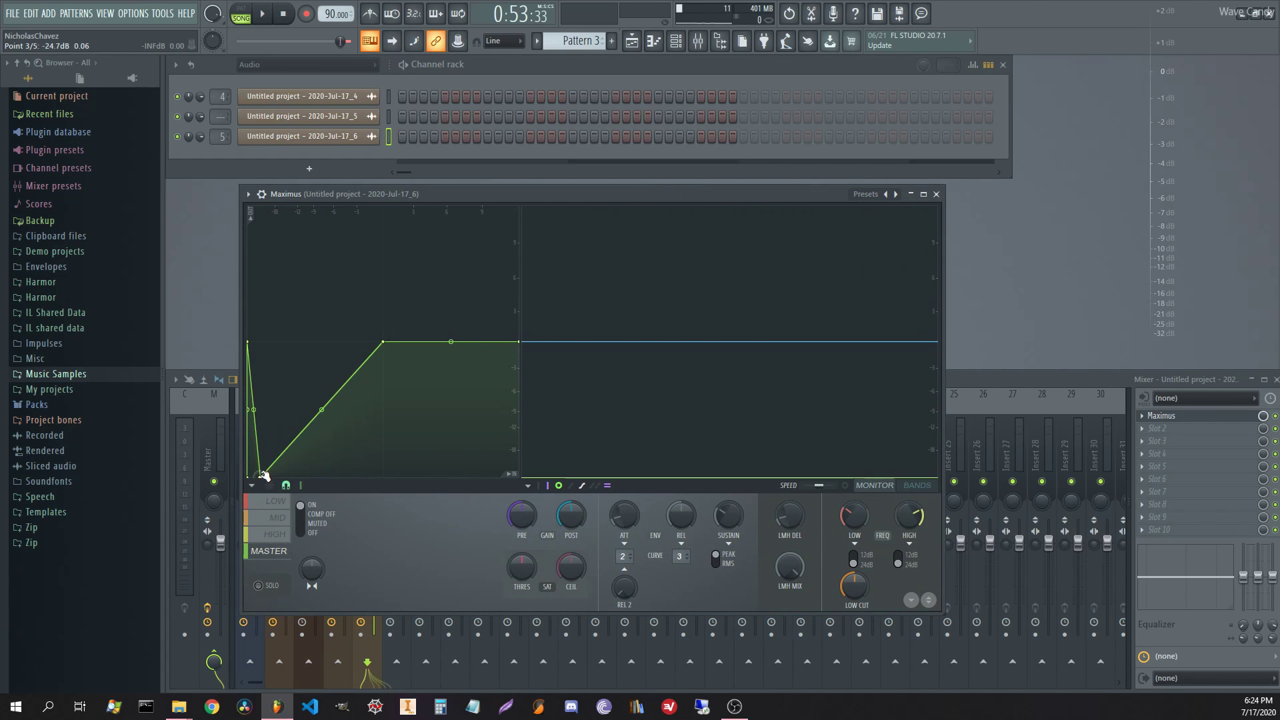
left_click_drag(265, 475, 266, 467)
right_click(302, 465)
right_click(313, 423)
right_click(344, 448)
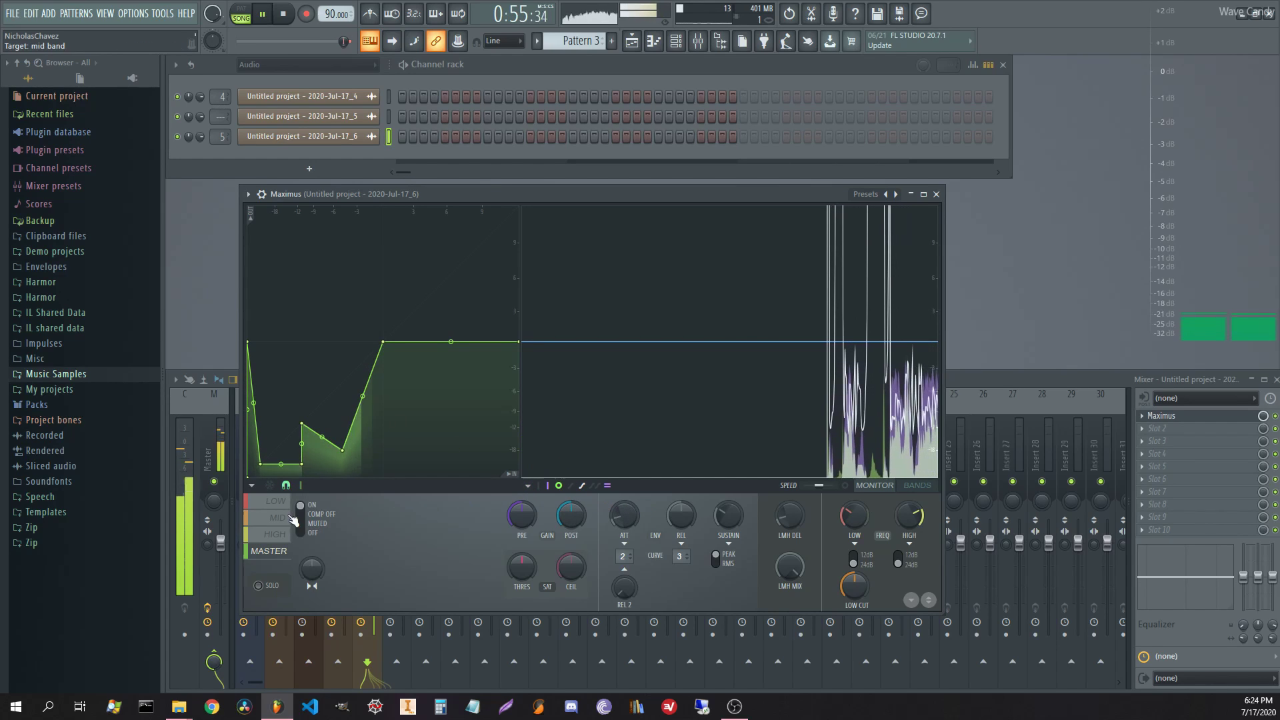
- Reshape the Mid band's curve with an early peak, a floor starting at -14.2 dB, a vertical rise and a further dip
left_click(278, 519)
right_click(272, 439)
left_click_drag(272, 439, 274, 355)
right_click(330, 423)
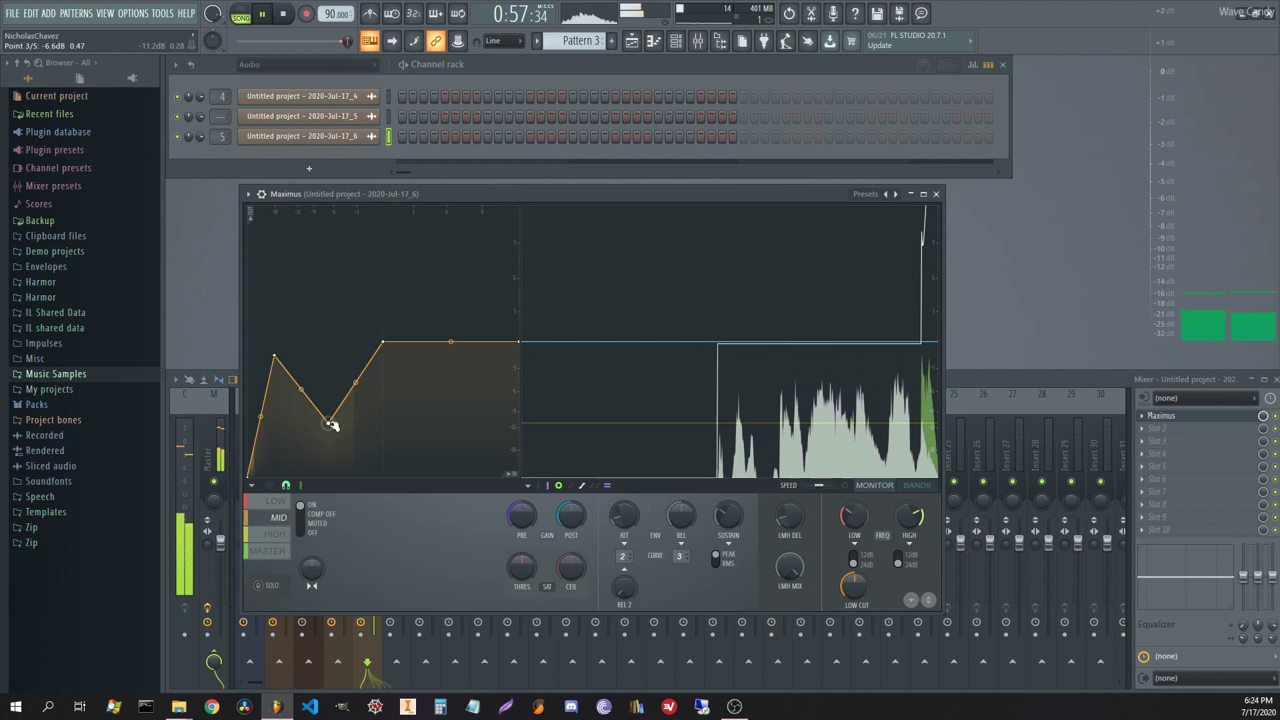
right_click(306, 423)
left_click_drag(306, 423, 287, 463)
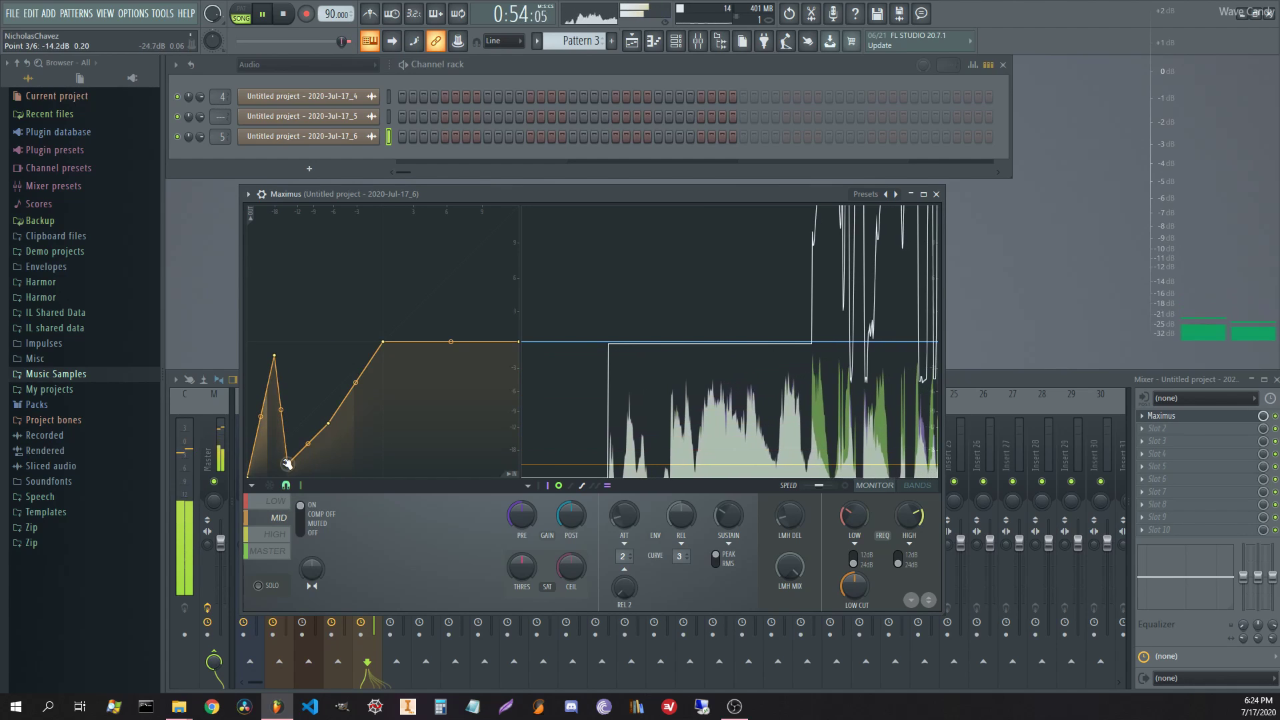
mouse_move(329, 423)
left_mouse_down()
mouse_move(315, 464)
mouse_move(315, 382)
left_mouse_up()
right_click(331, 427)
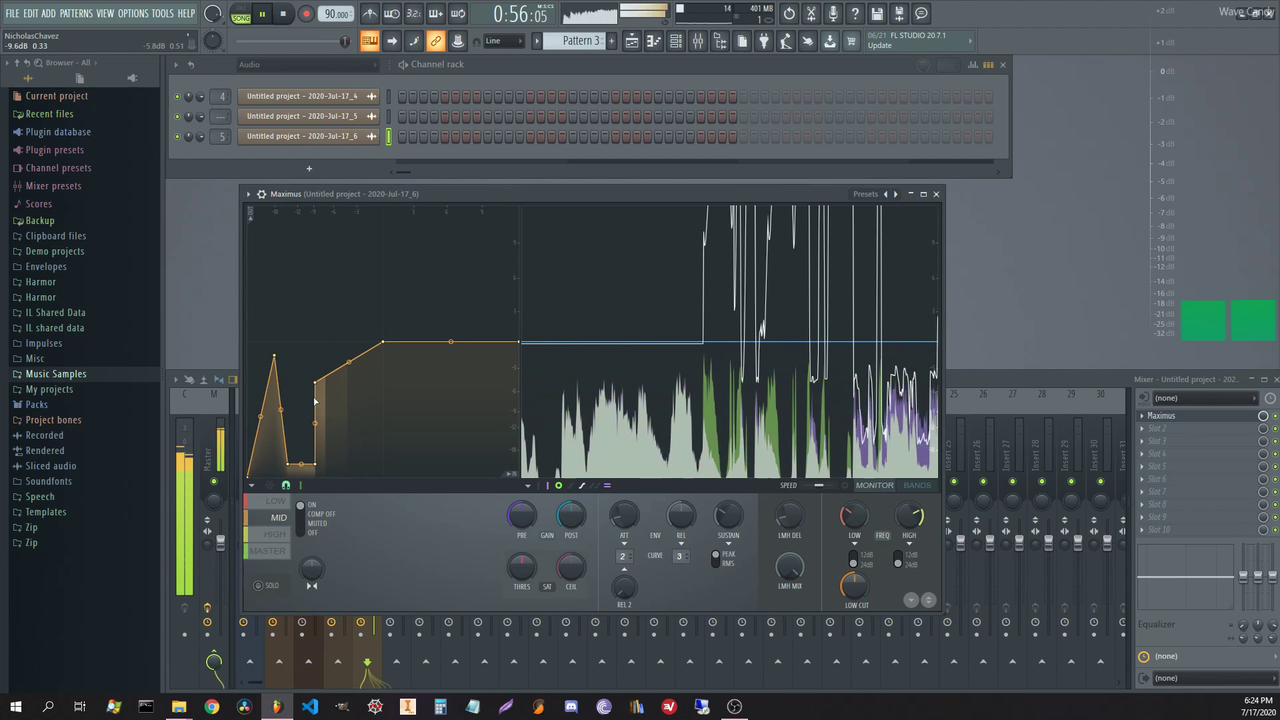
- Raise the Low band's curve to 0 dB at -14.2 dB input and make its first segment a Wave with 2 steps
left_click(275, 500)
left_click_drag(264, 427, 270, 351)
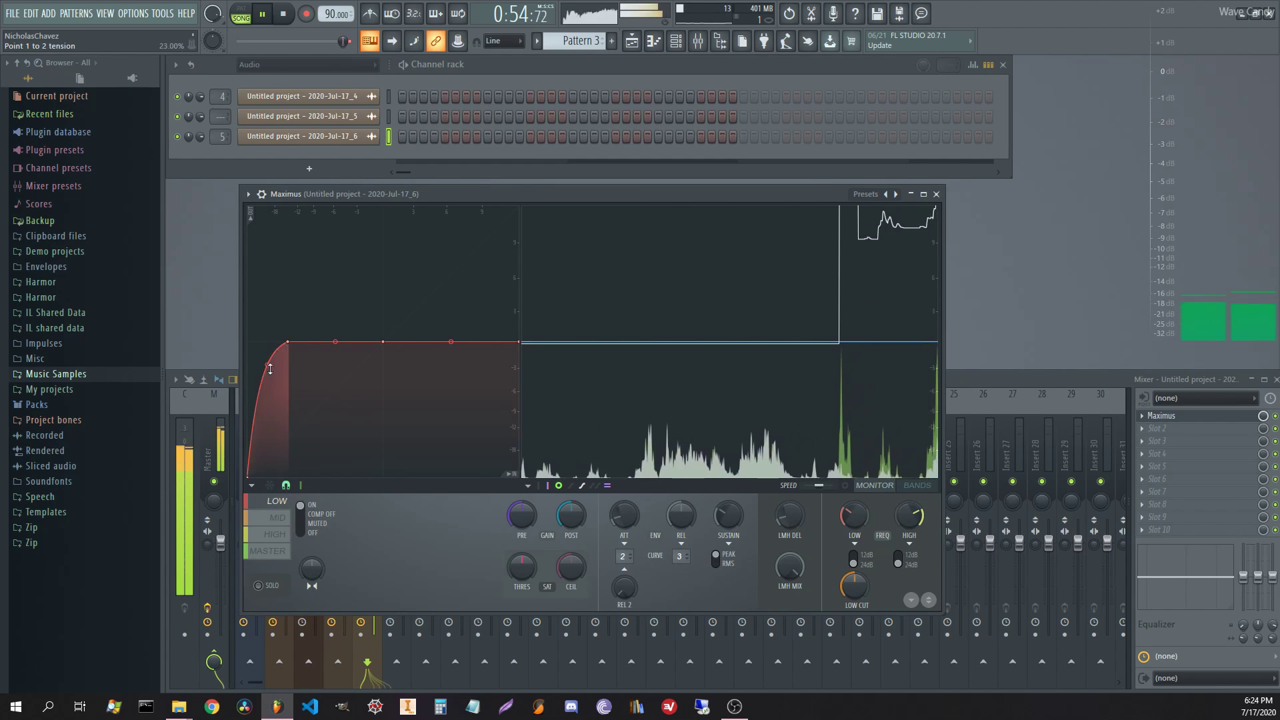
right_click(289, 344)
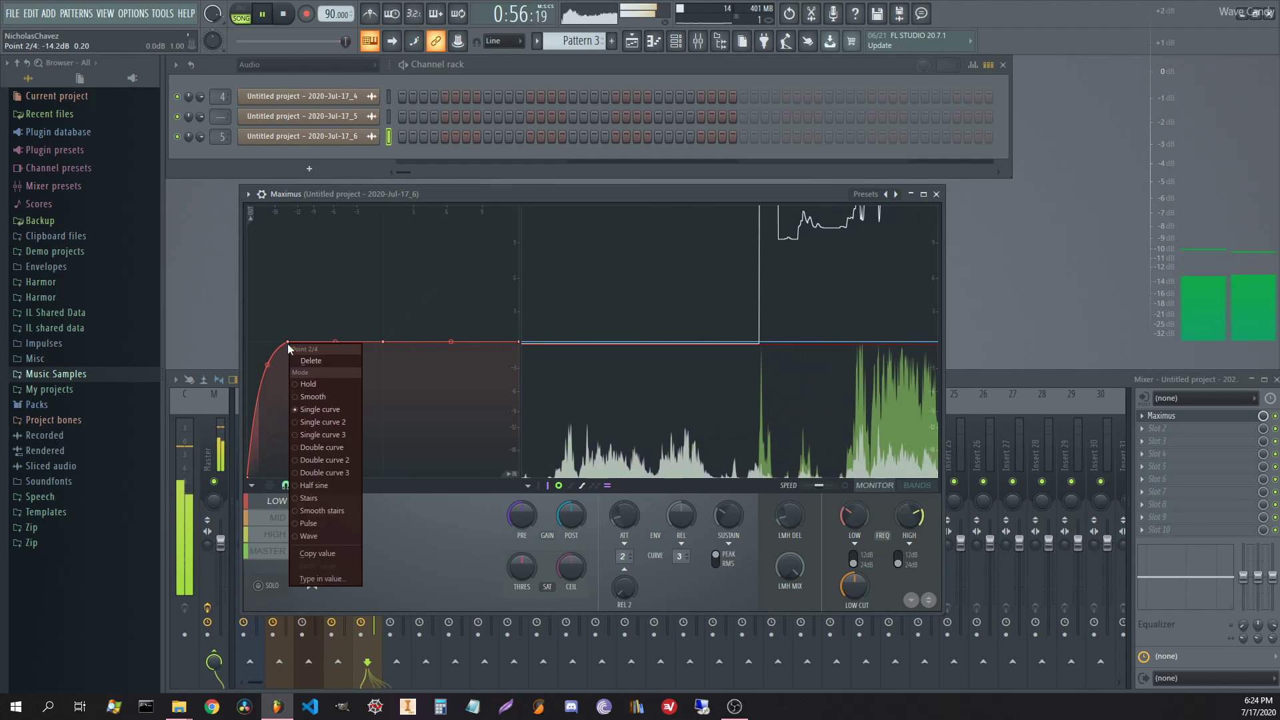
left_click(330, 526)
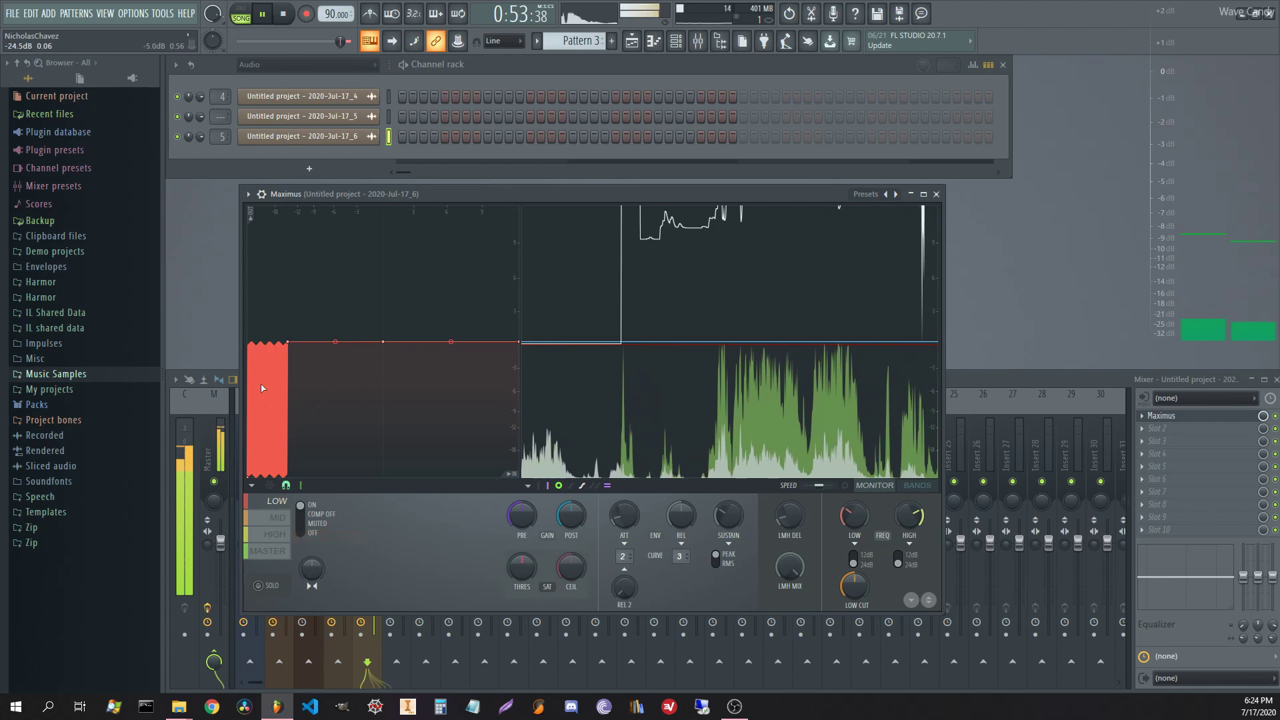
mouse_move(268, 409)
left_mouse_down()
mouse_move(267, 380)
mouse_move(267, 409)
left_mouse_up()
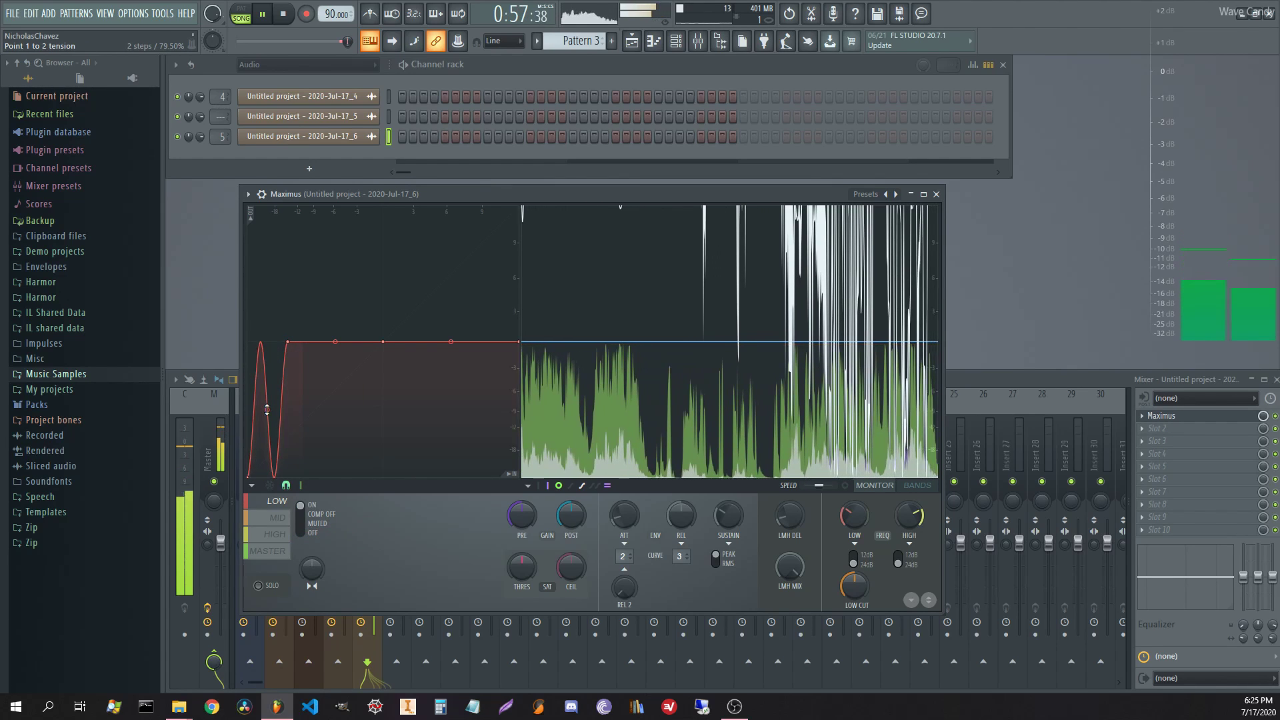
- Add a 0 dB point near the quiet end of the High band's curve and make the segment before it a dense wave
left_click(275, 534)
left_click_drag(343, 342, 262, 340)
left_click_drag(254, 410, 253, 424)
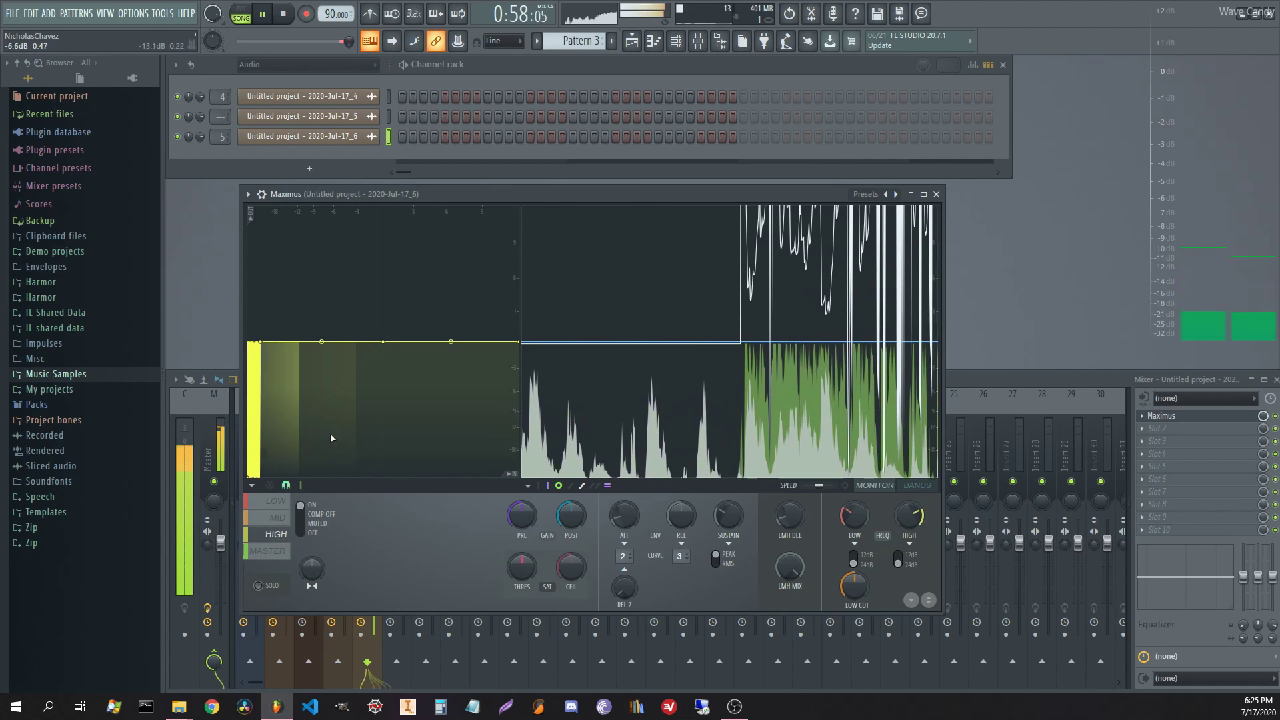
- Add a Single curve dip at -8.7 dB input to the High band's curve, followed by a sharp spike and a second curved dip
left_click(312, 466)
right_click(315, 463)
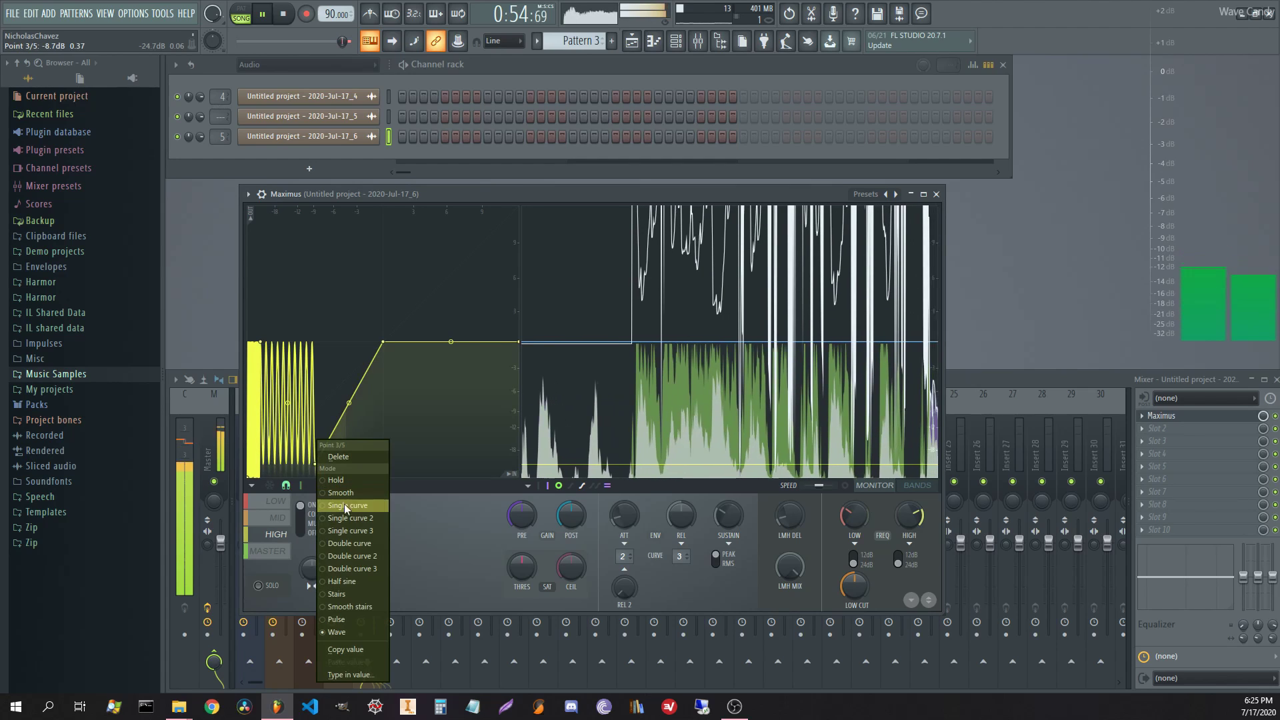
left_click(351, 518)
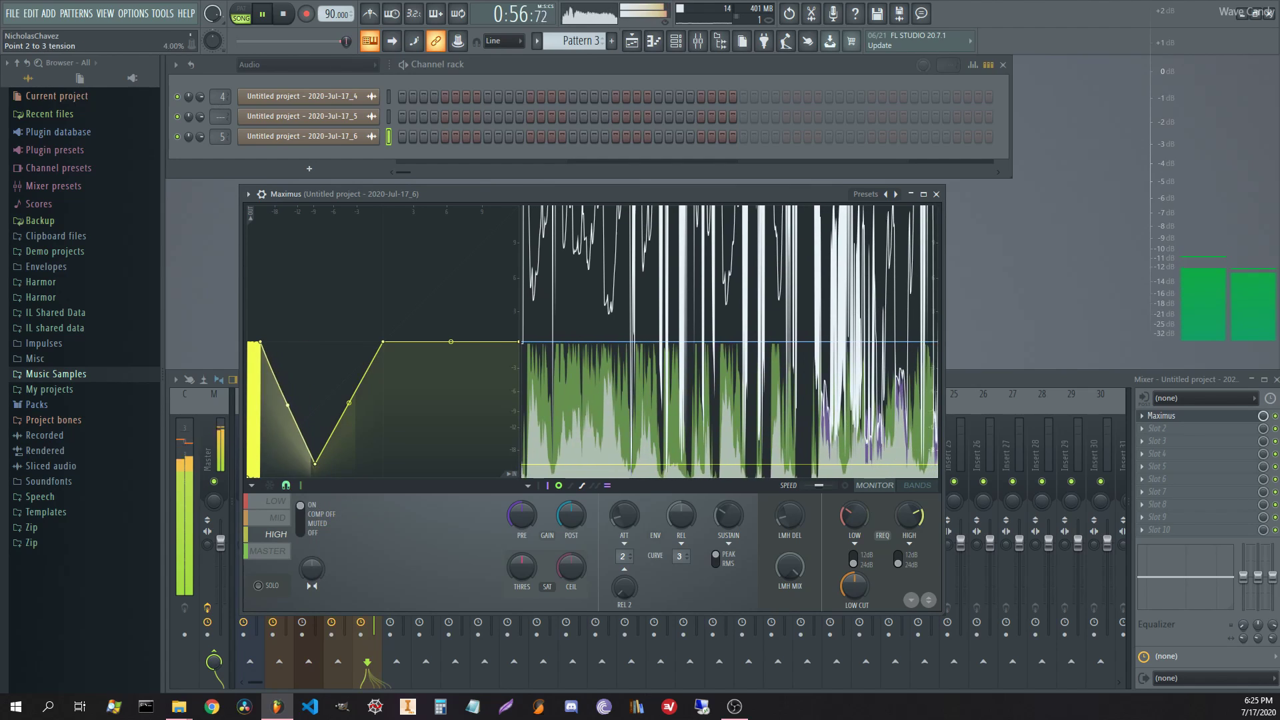
right_click(318, 469)
left_click(351, 505)
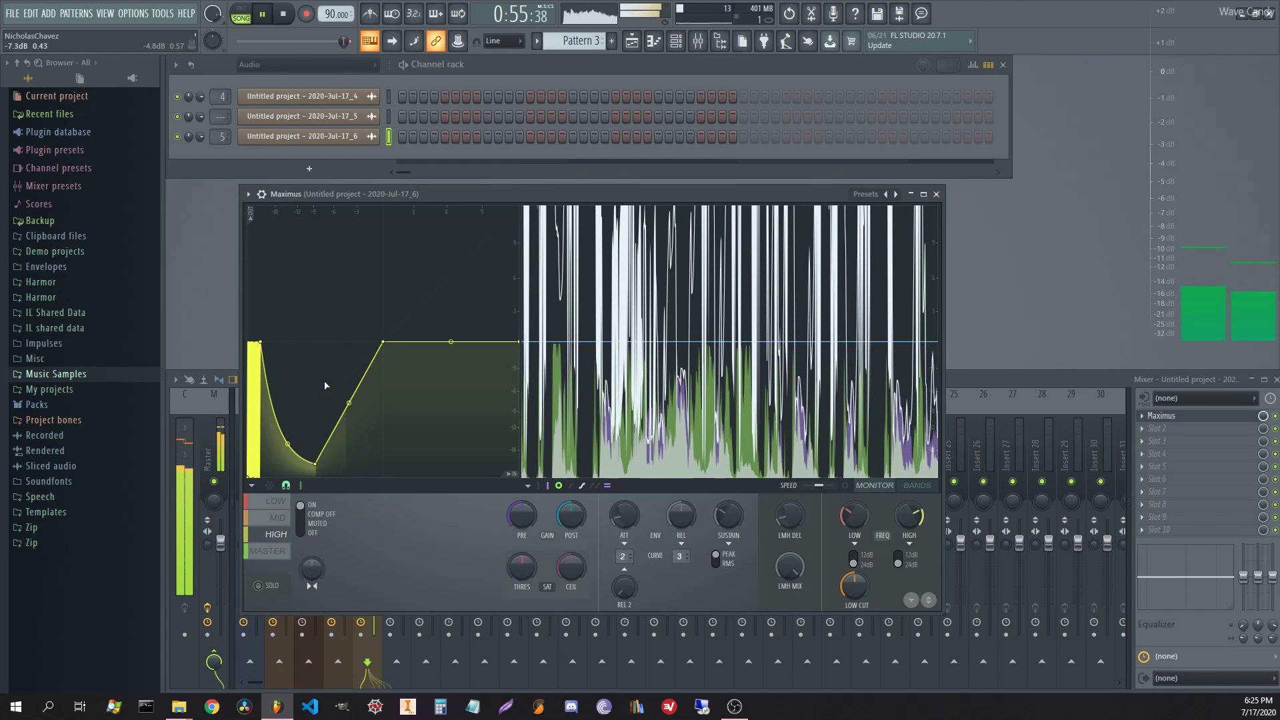
left_click_drag(325, 387, 298, 377)
left_click(345, 463)
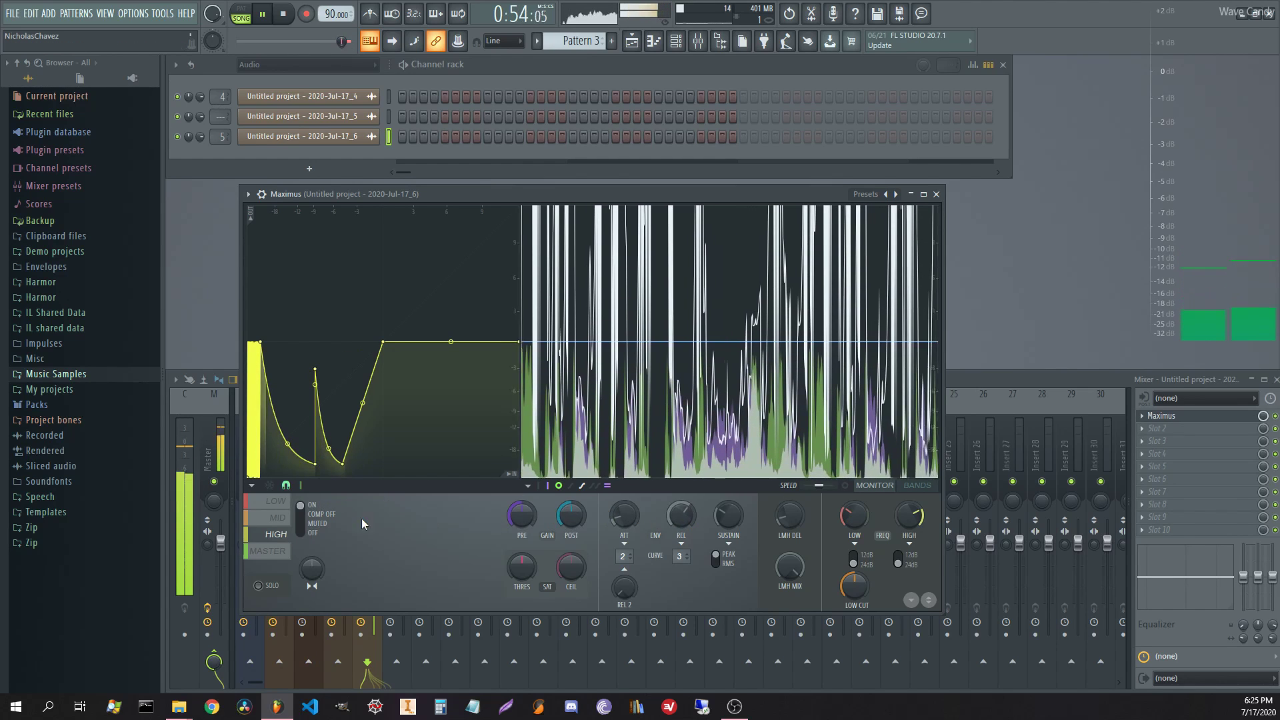
- Set the release time to 435.68 ms on the Mid band and about 303 ms on the Low band
left_click(278, 518)
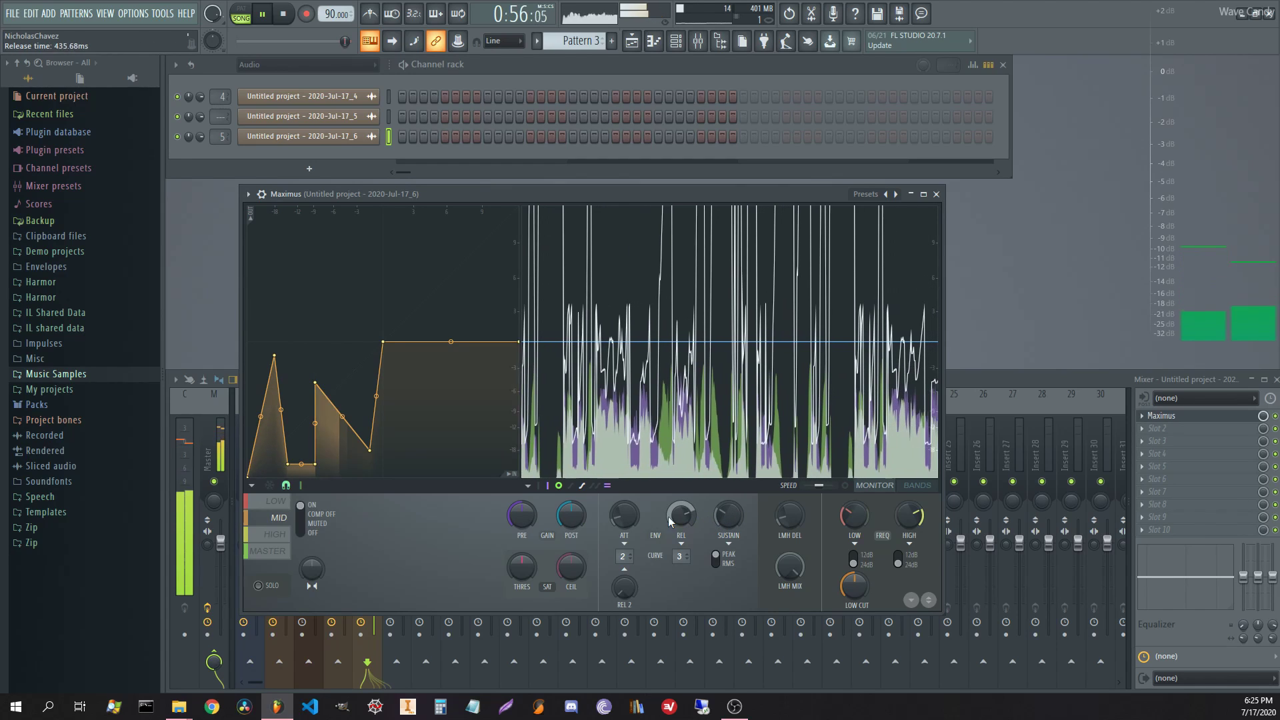
left_click(276, 501)
left_click_drag(683, 528, 683, 560)
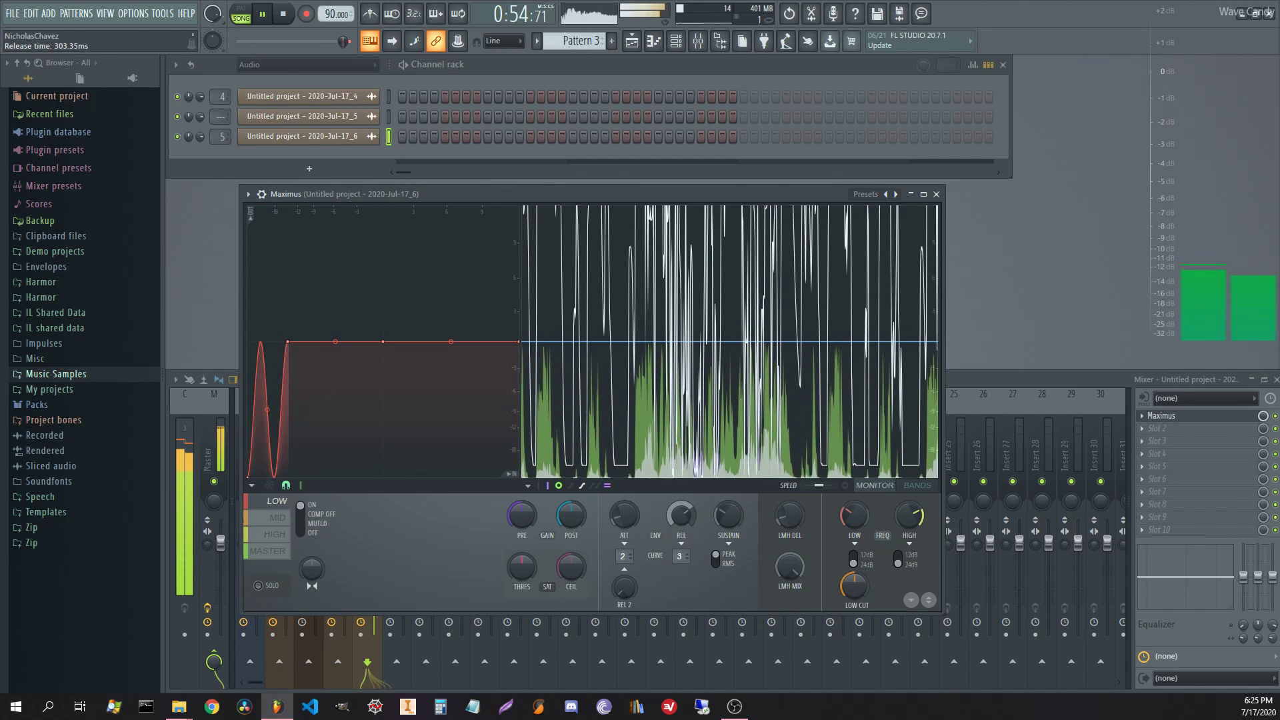
- Review the High, Master and Mid bands' curves in Maximus while the loop plays, and close the Maximus window
left_click(283, 538)
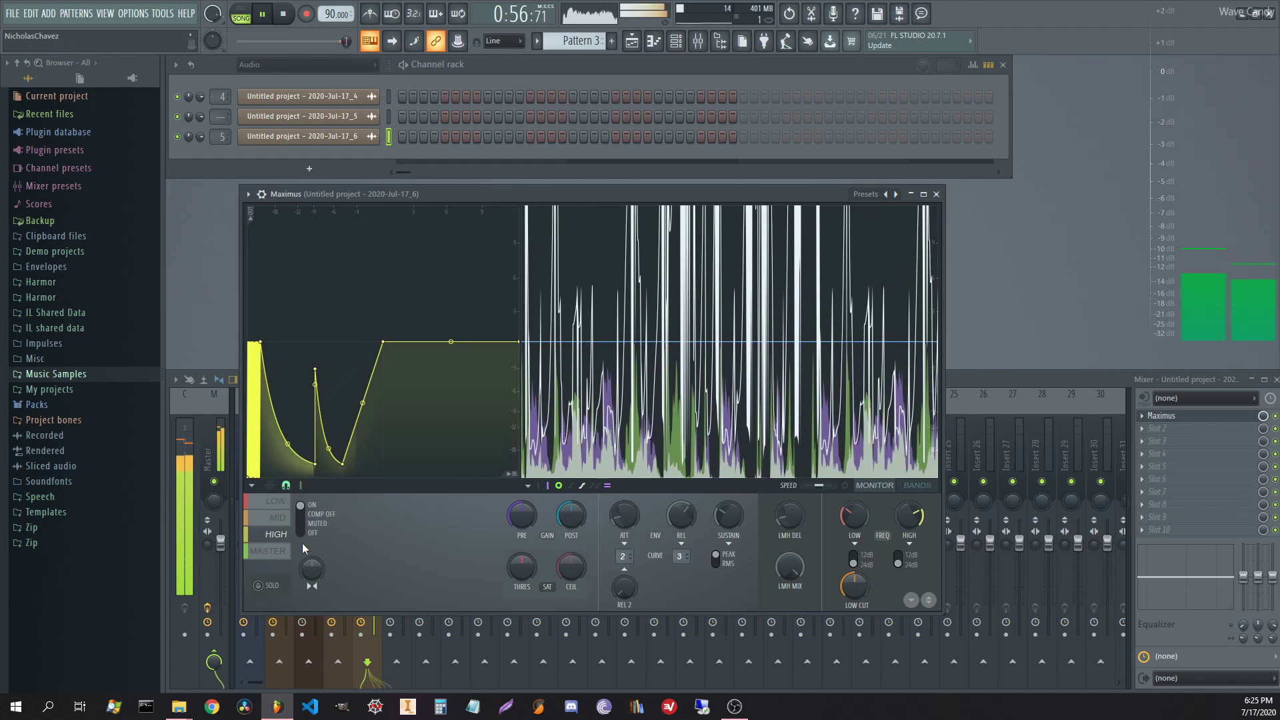
left_click(274, 551)
left_click(276, 533)
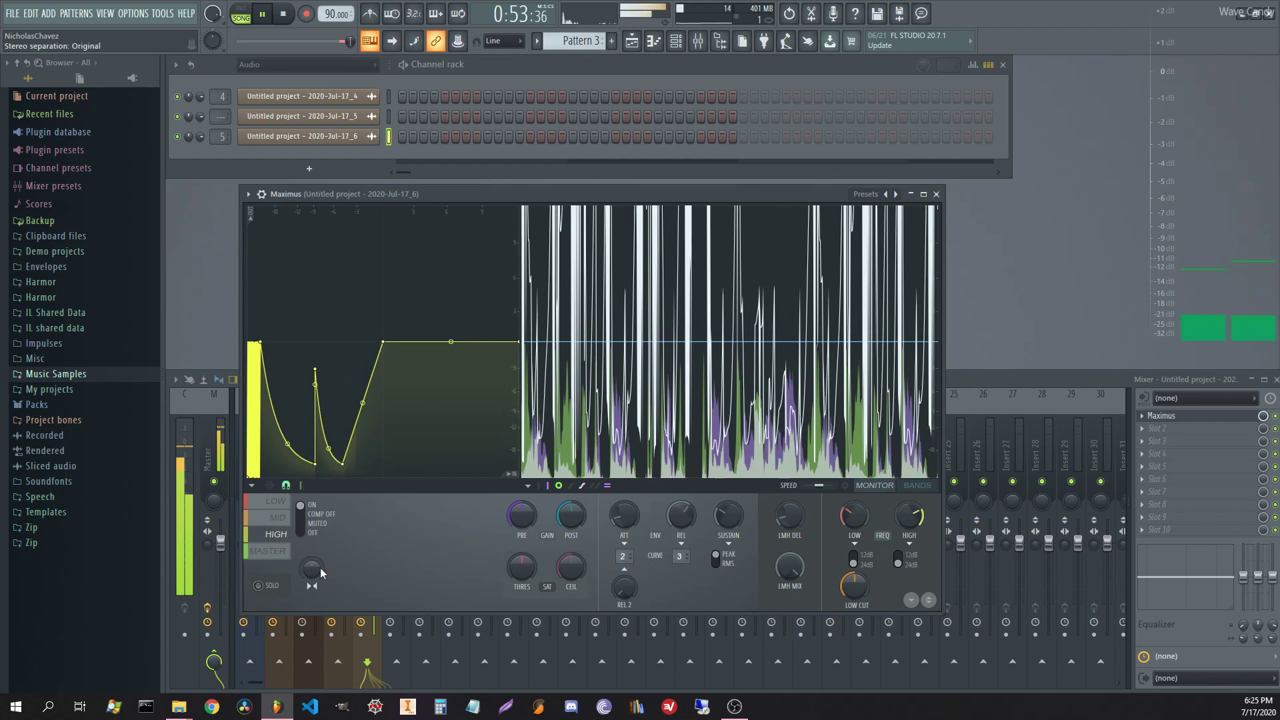
left_click(276, 523)
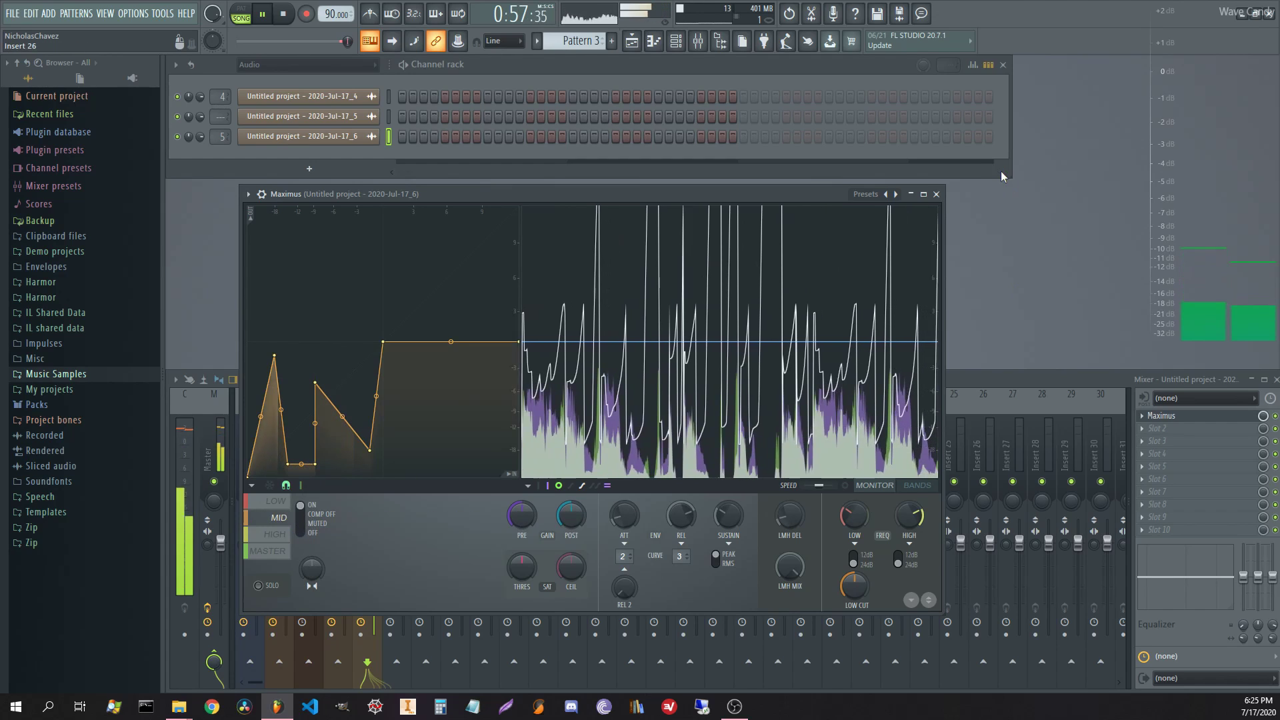
left_click(936, 194)
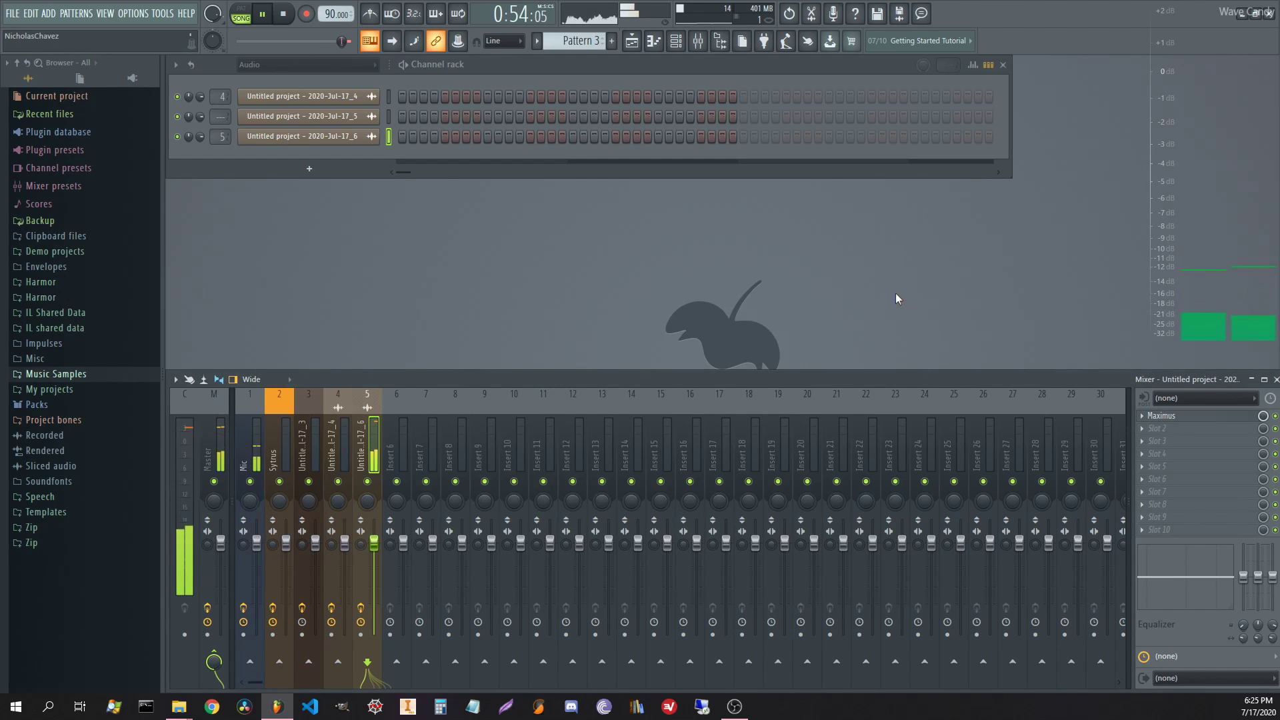
- Insert Fruity WaveShaper after Maximus on mixer track 5 and shift both effects down to slots 3 and 4
left_click(1157, 428)
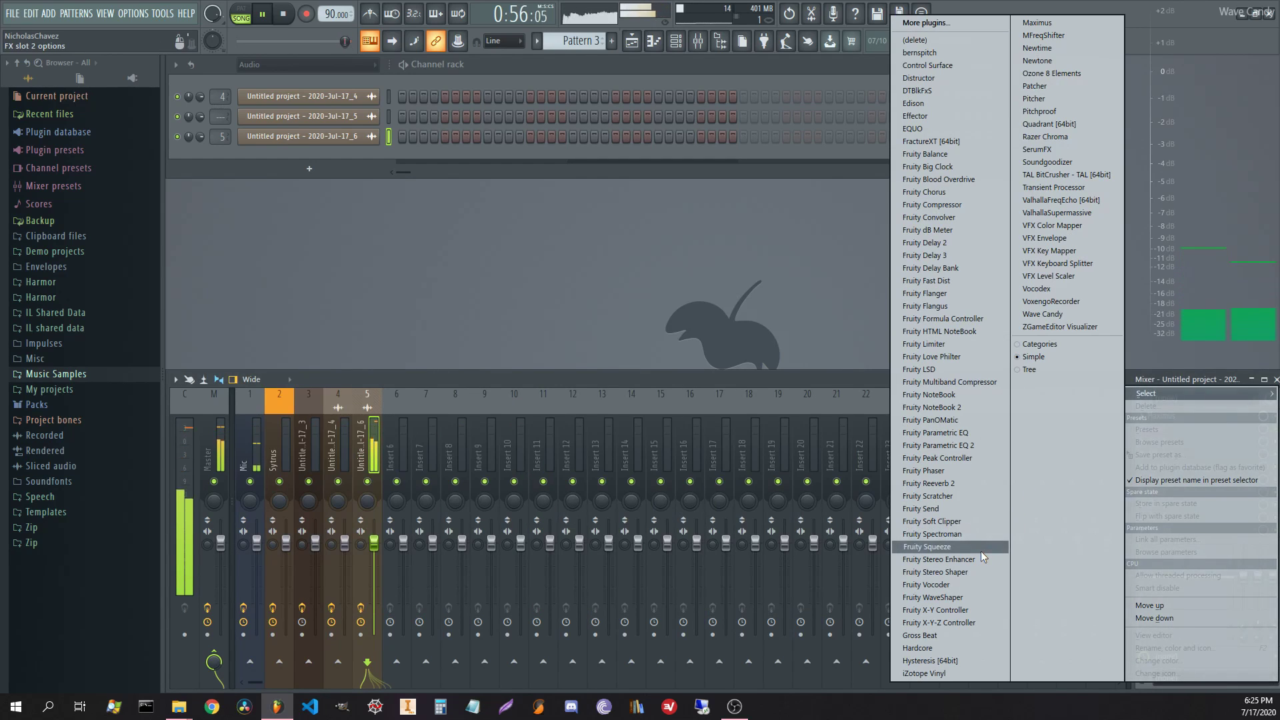
left_click(950, 598)
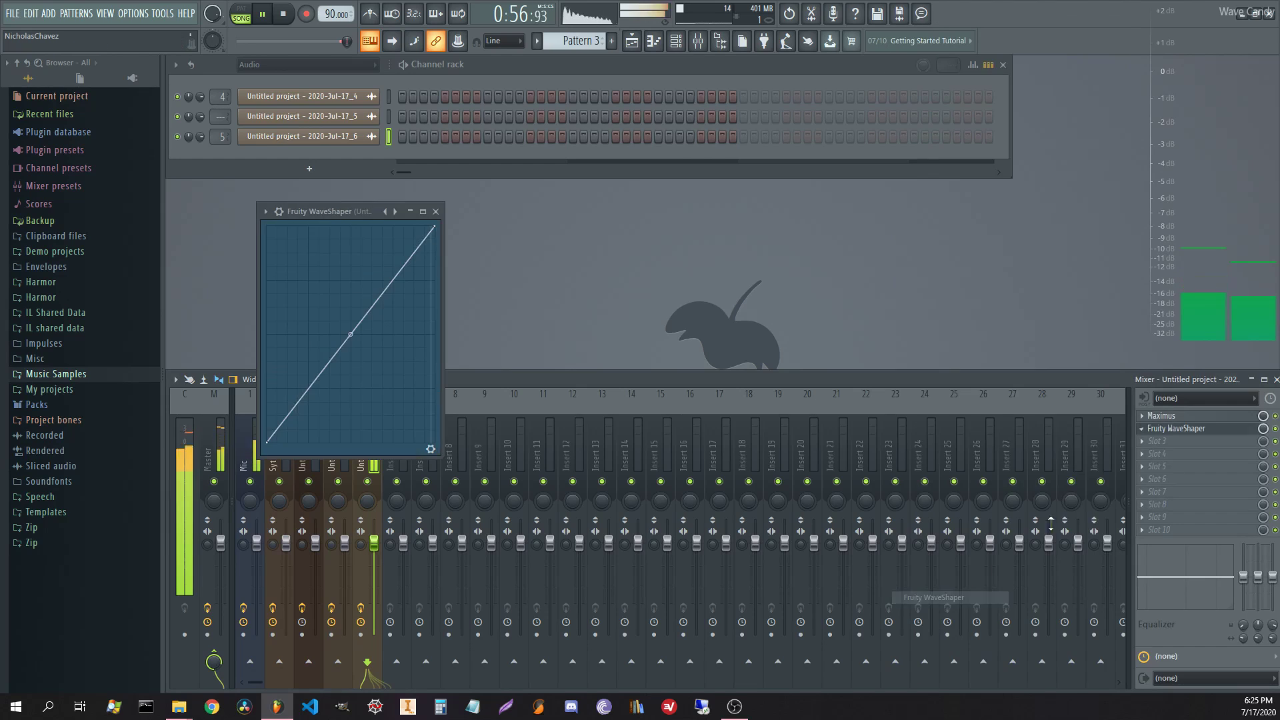
left_click_drag(1171, 417, 1171, 447)
left_click(1191, 455)
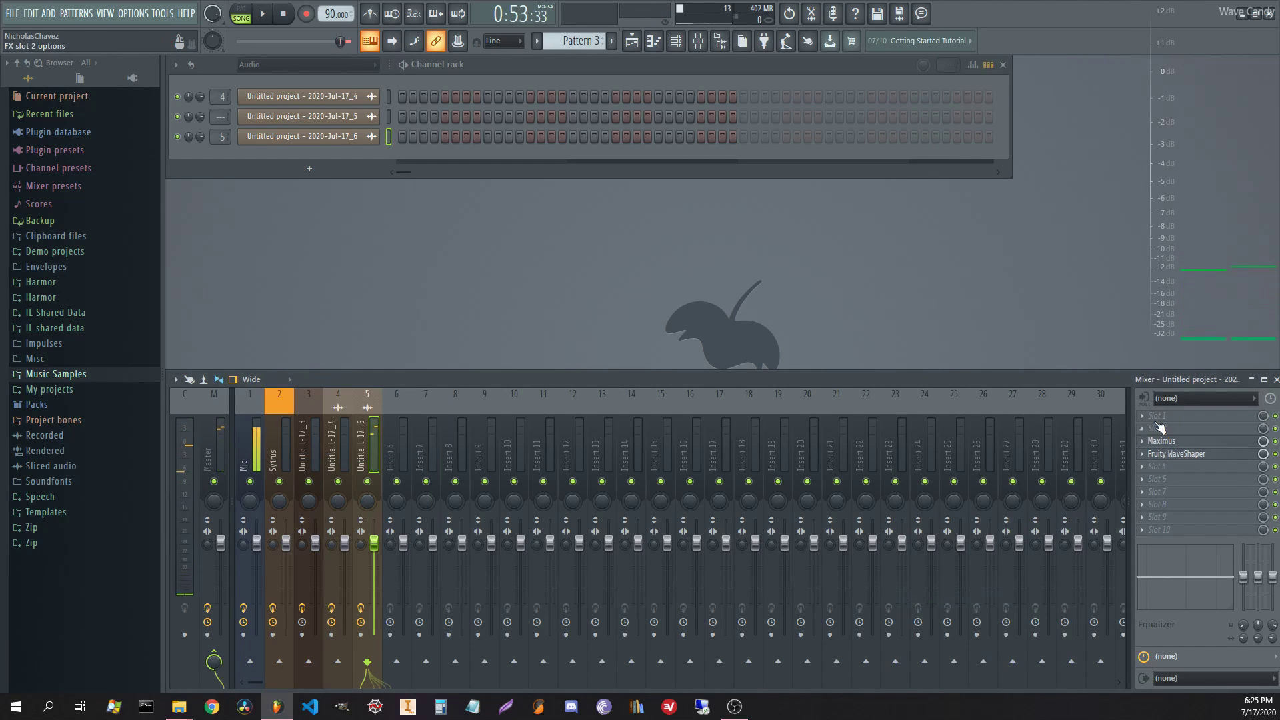
- Try Fruity Phaser in the first effect slot, auditioning its Deep Fish and Default presets
left_click(1166, 416)
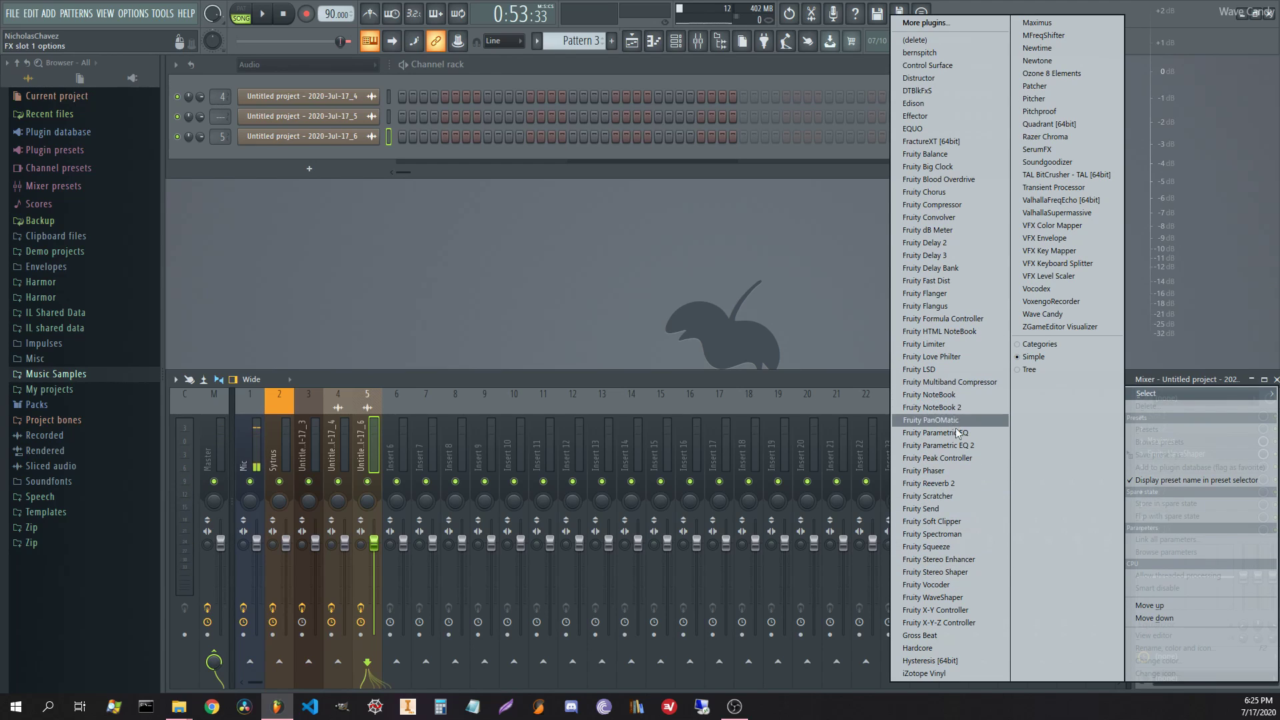
left_click(950, 472)
key("space")
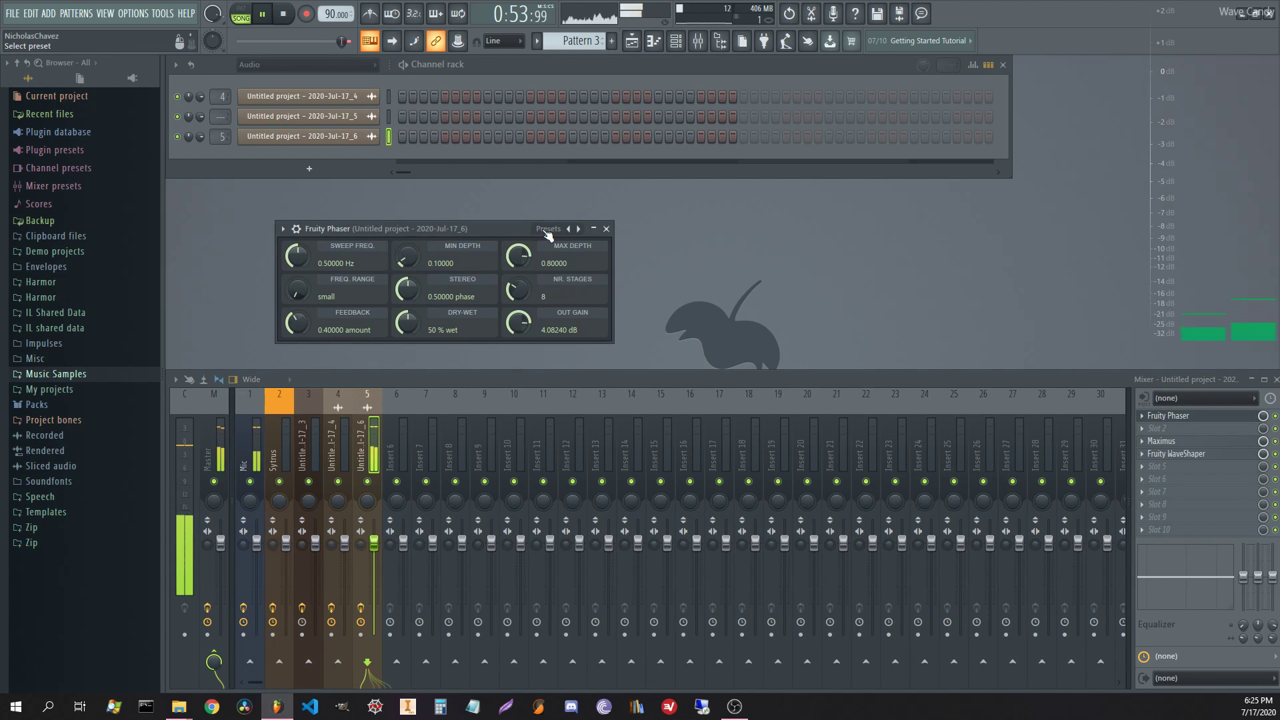
left_click(546, 235)
left_click(587, 265)
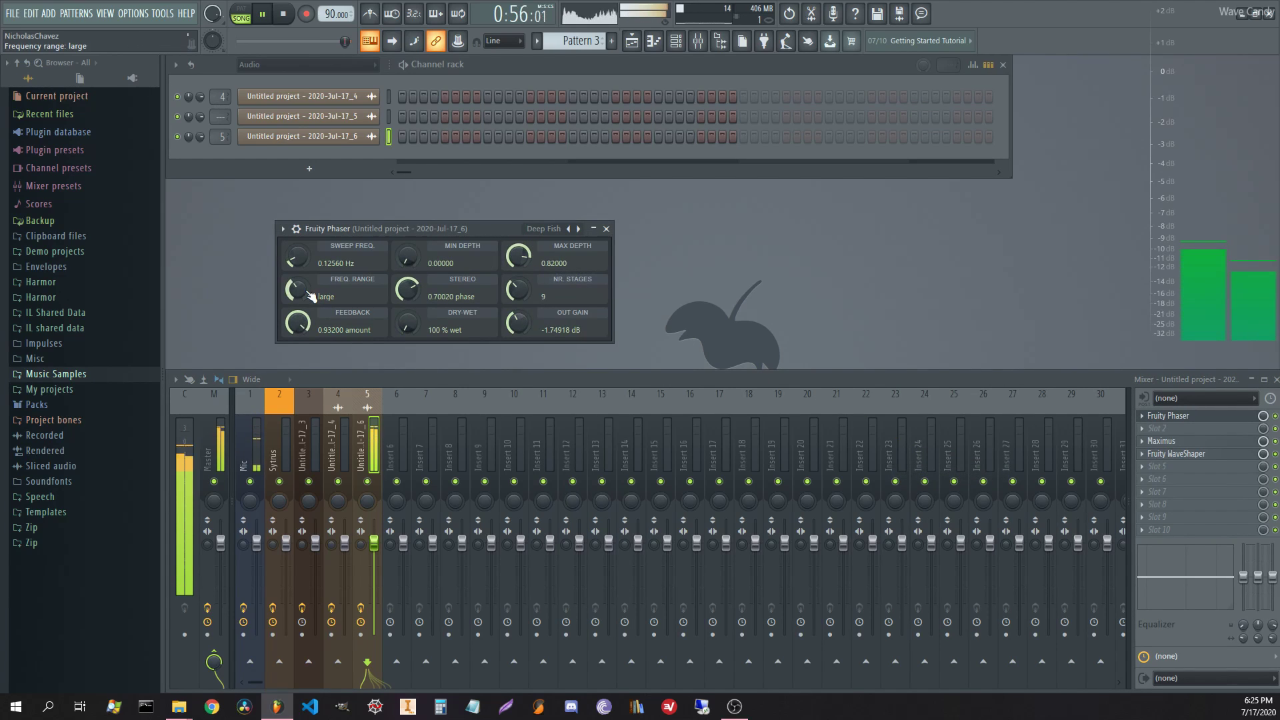
left_click(543, 229)
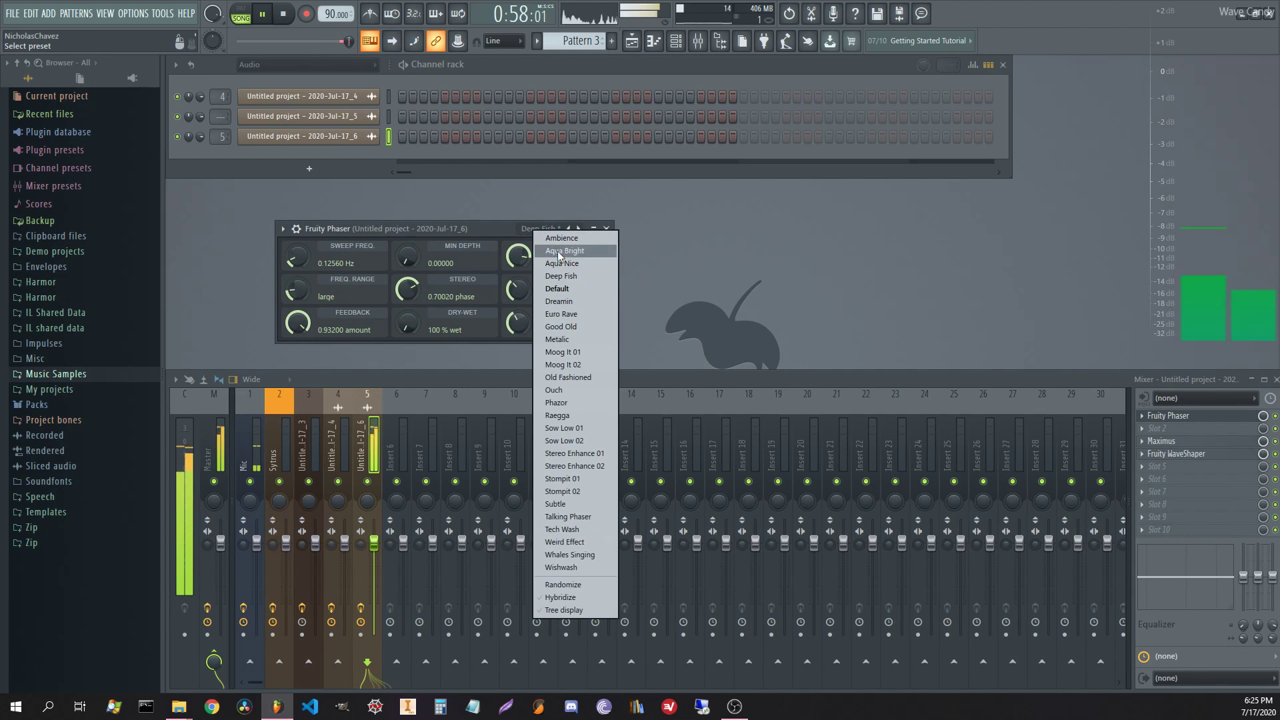
left_click(558, 289)
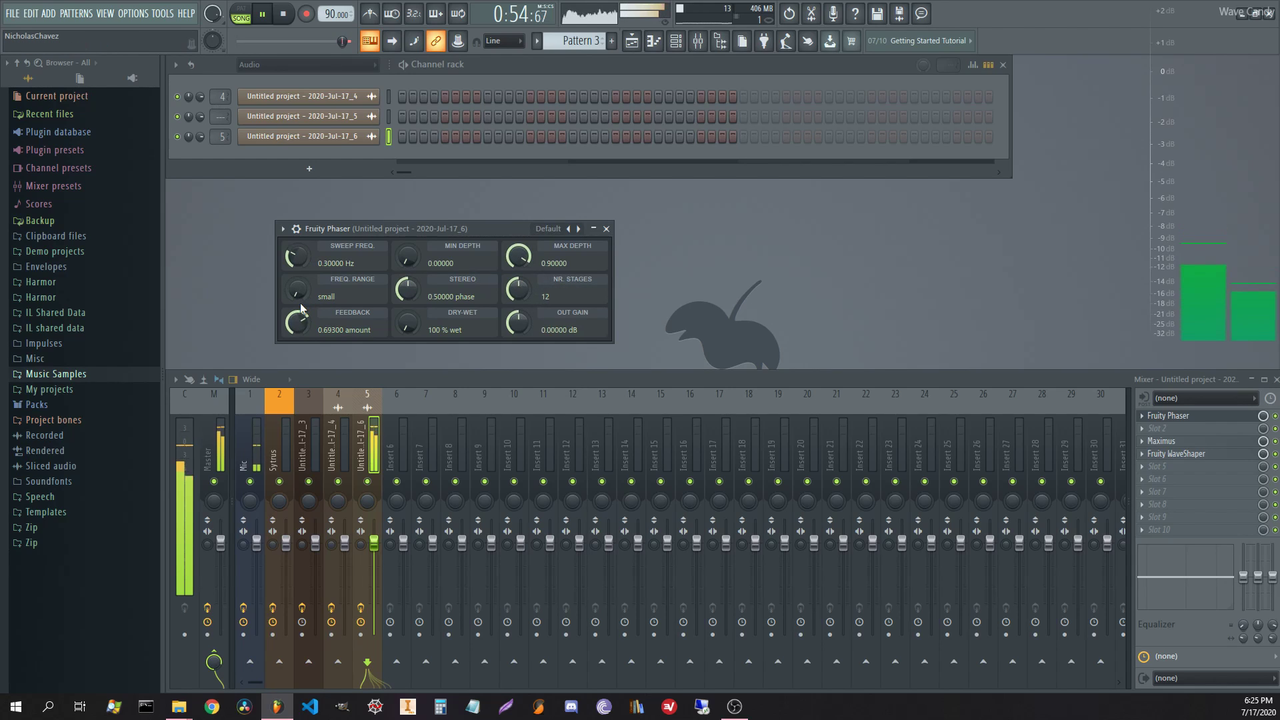
key("space")
- Replace Fruity Phaser with SerumFX, enable its Phaser module, raise the depth and set the frequency to 3286 Hz
left_click(1142, 415)
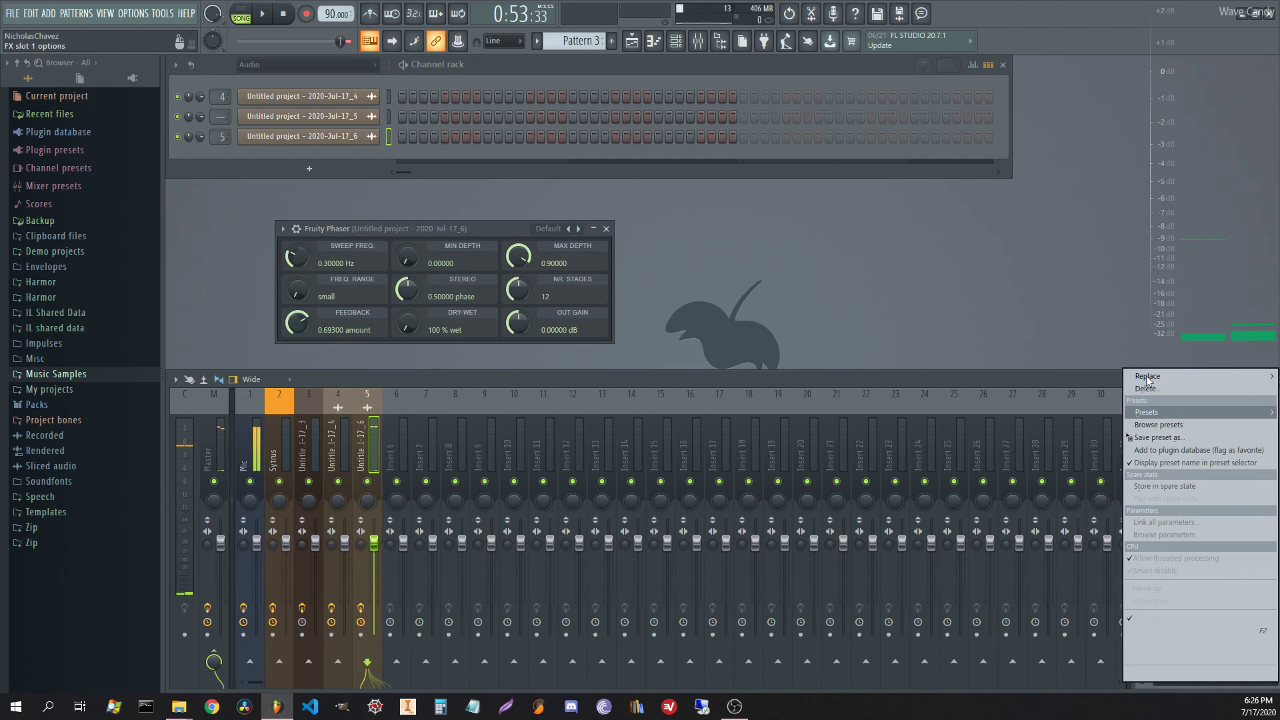
mouse_move(1148, 380)
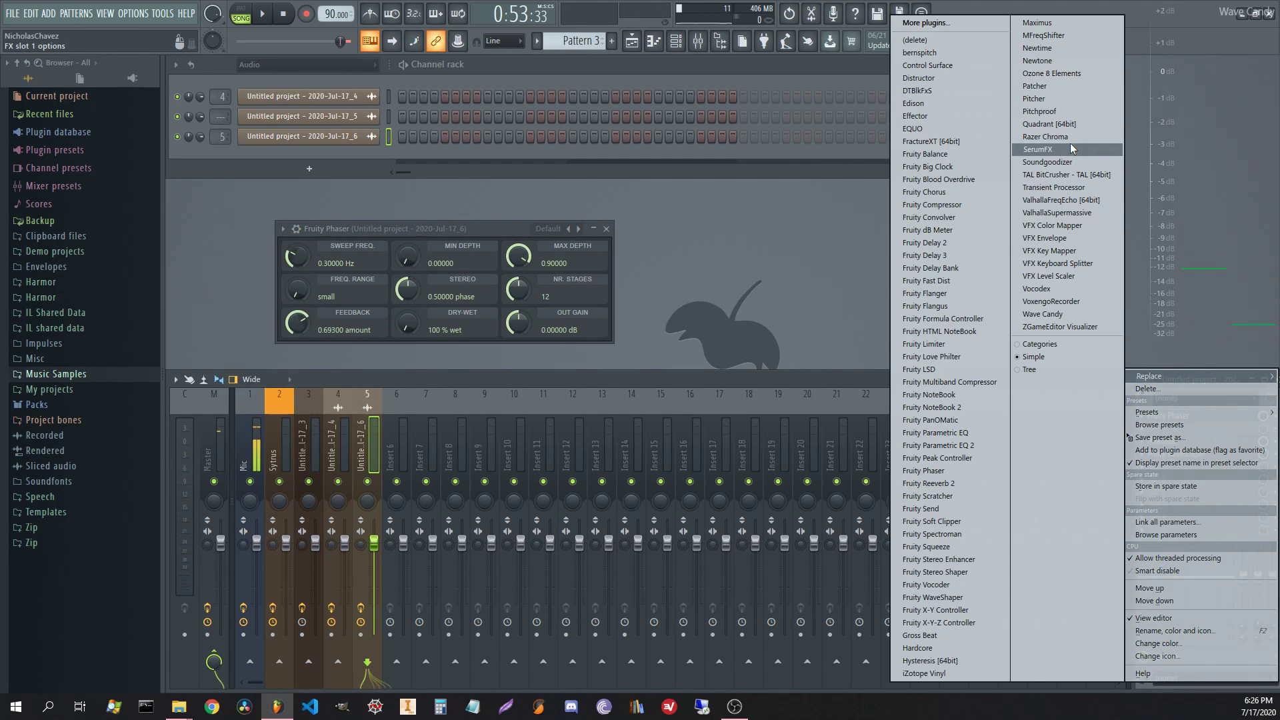
left_click(1038, 148)
left_click(295, 357)
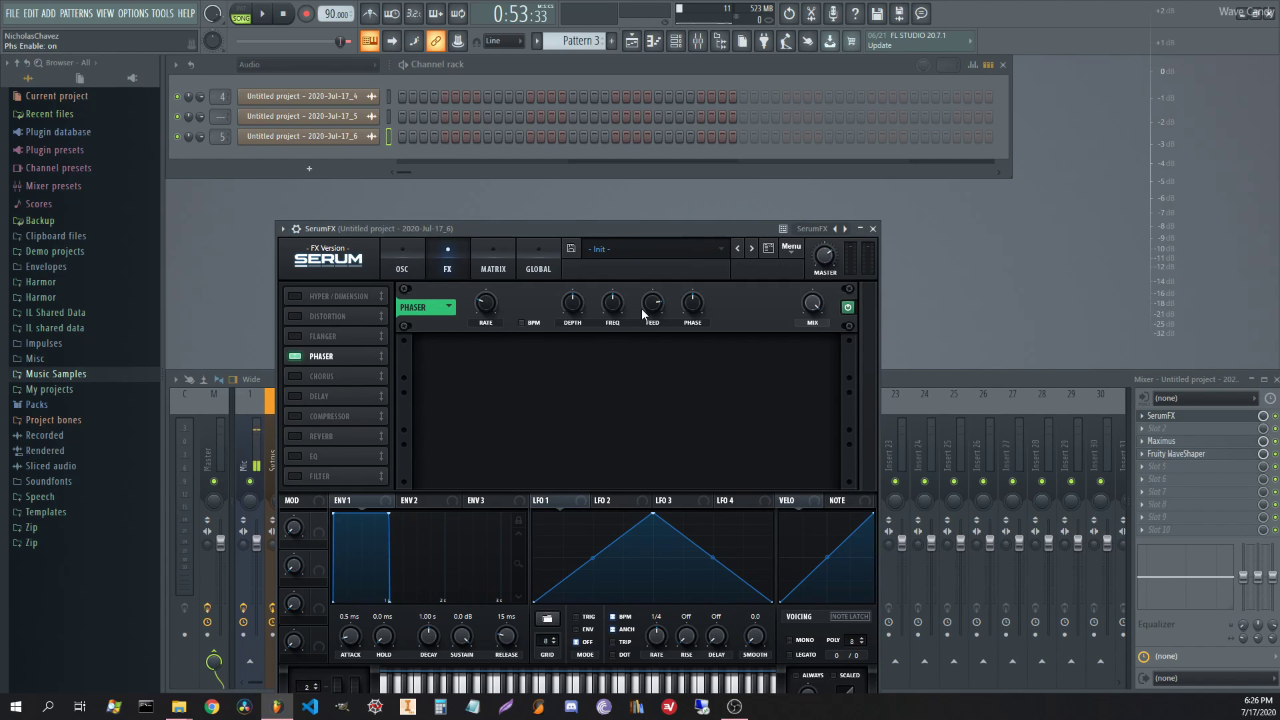
scroll(657, 306, "up", 5)
left_click_drag(574, 301, 583, 287)
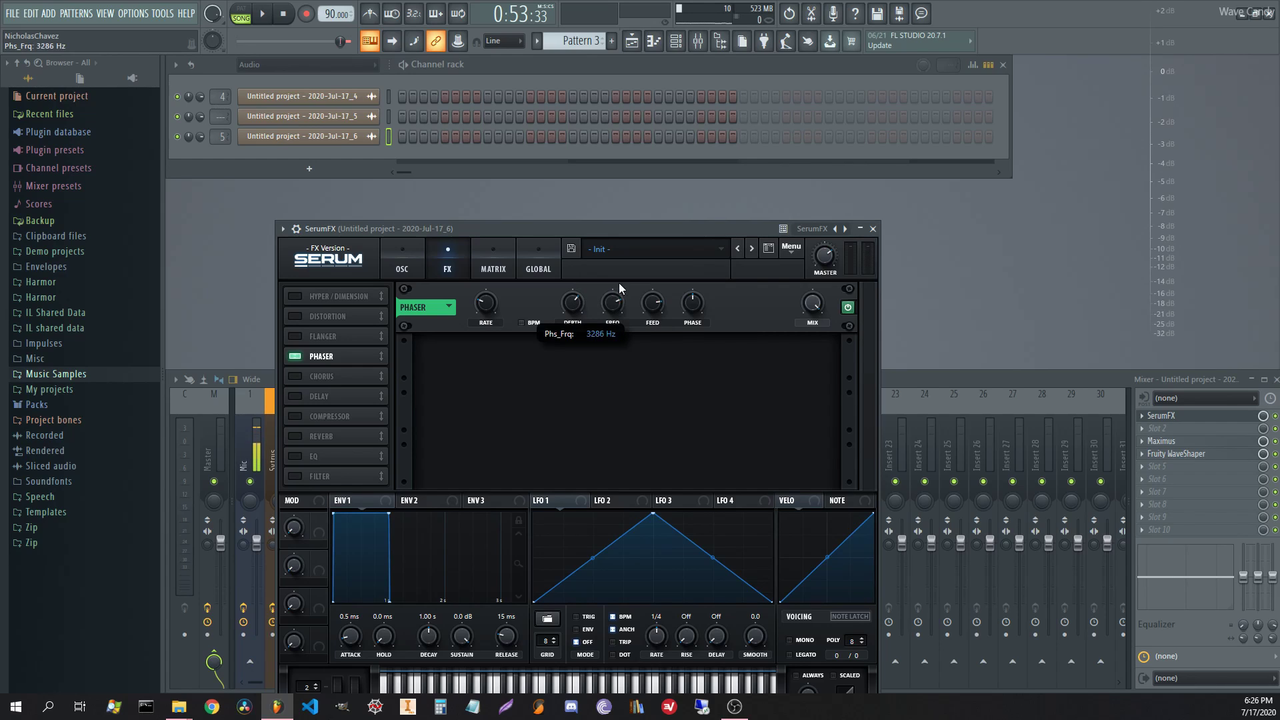
- Create an automation clip for SerumFX's phaser frequency
left_click(162, 13)
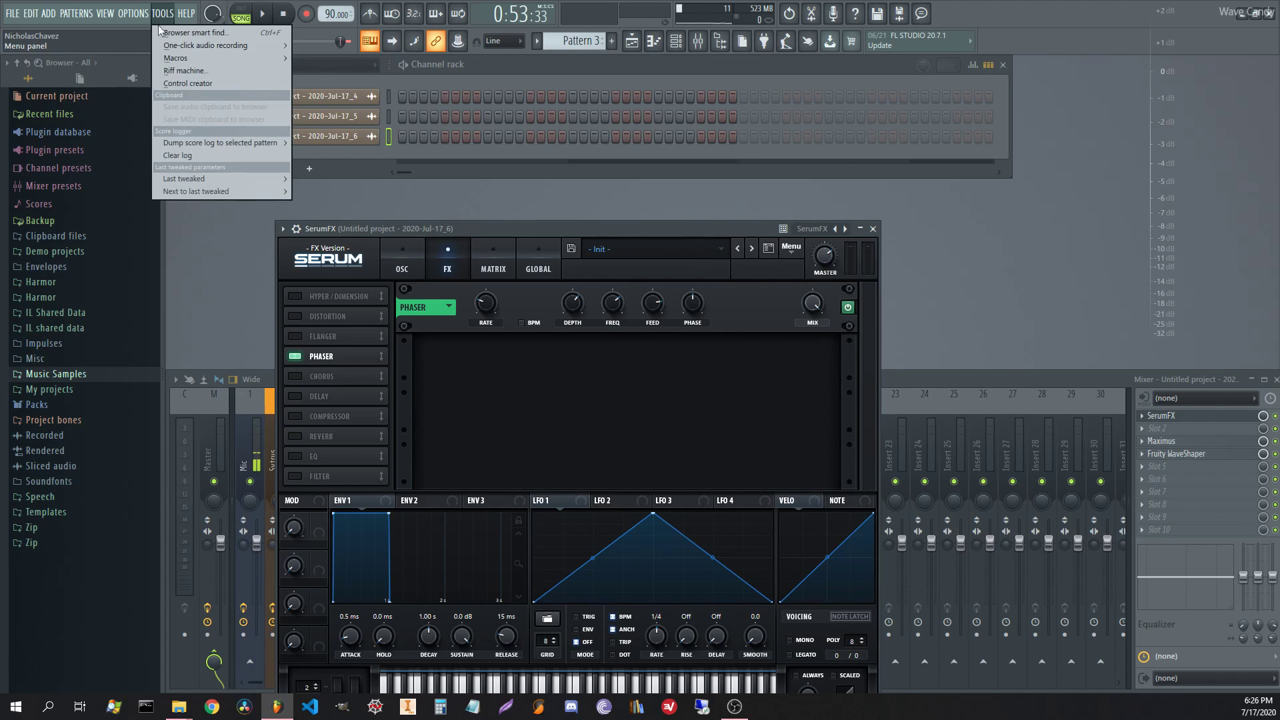
mouse_move(191, 181)
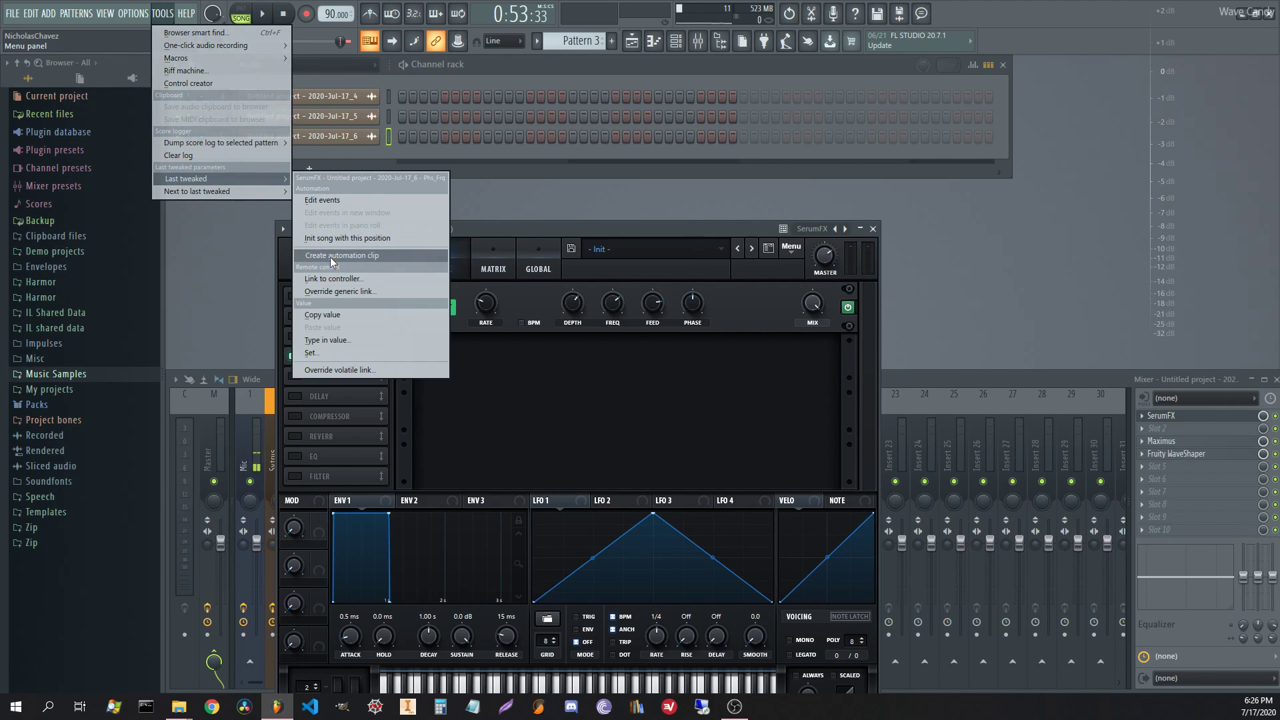
left_click(340, 255)
- Shape the phaser frequency automation clip into an irregular zigzag of high and low points along its length and start playback
left_click_drag(853, 193, 855, 256)
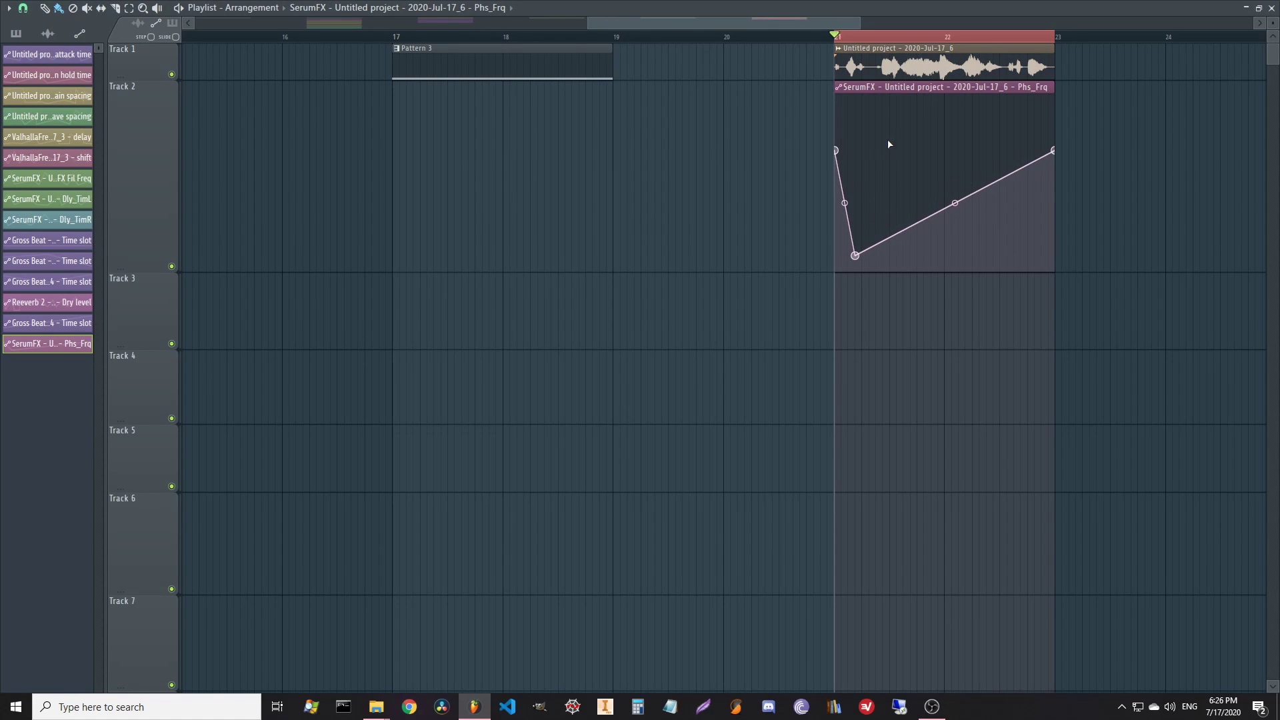
left_click_drag(889, 140, 863, 109)
left_click(883, 112)
left_click(882, 192)
left_click(903, 164)
left_click(924, 248)
key("space")
left_click(965, 252)
left_click(965, 168)
left_click(1014, 253)
left_click(1014, 118)
left_click(1035, 198)
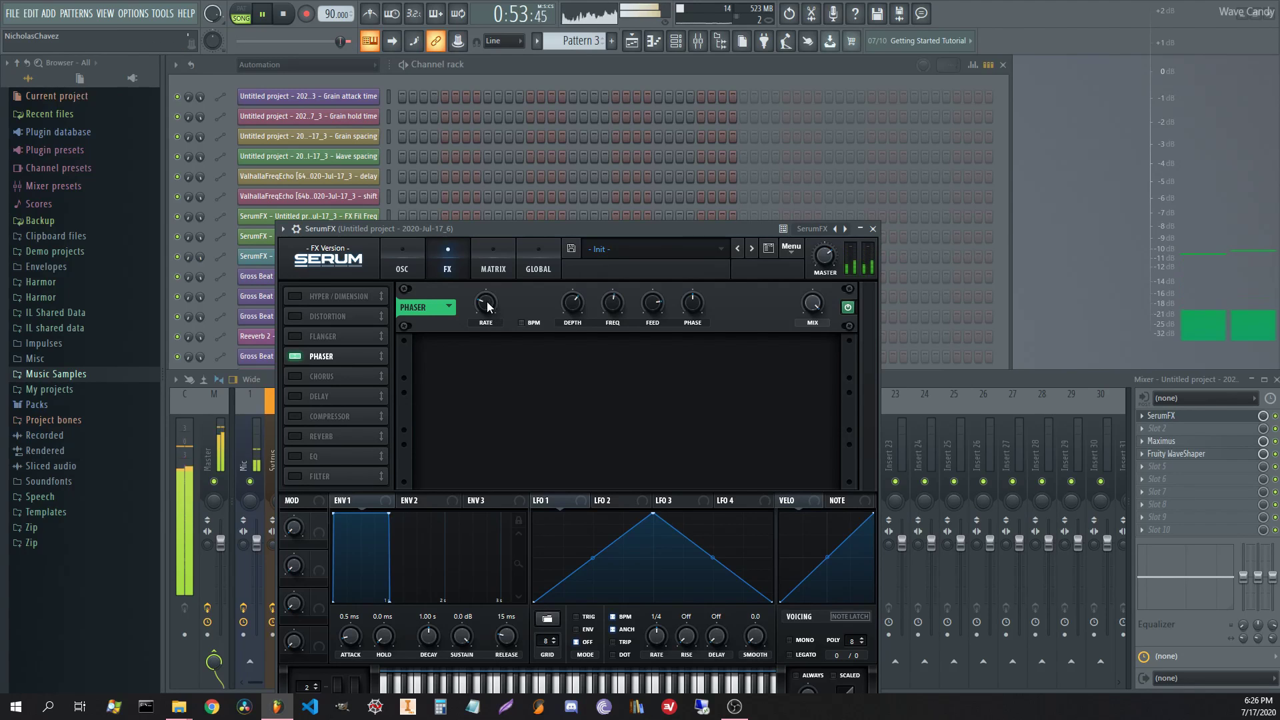
- Adjust the phaser's rate and feedback, set its depth to about 76% and stereo phase to 122°, and close SerumFX
left_click_drag(482, 317, 484, 301)
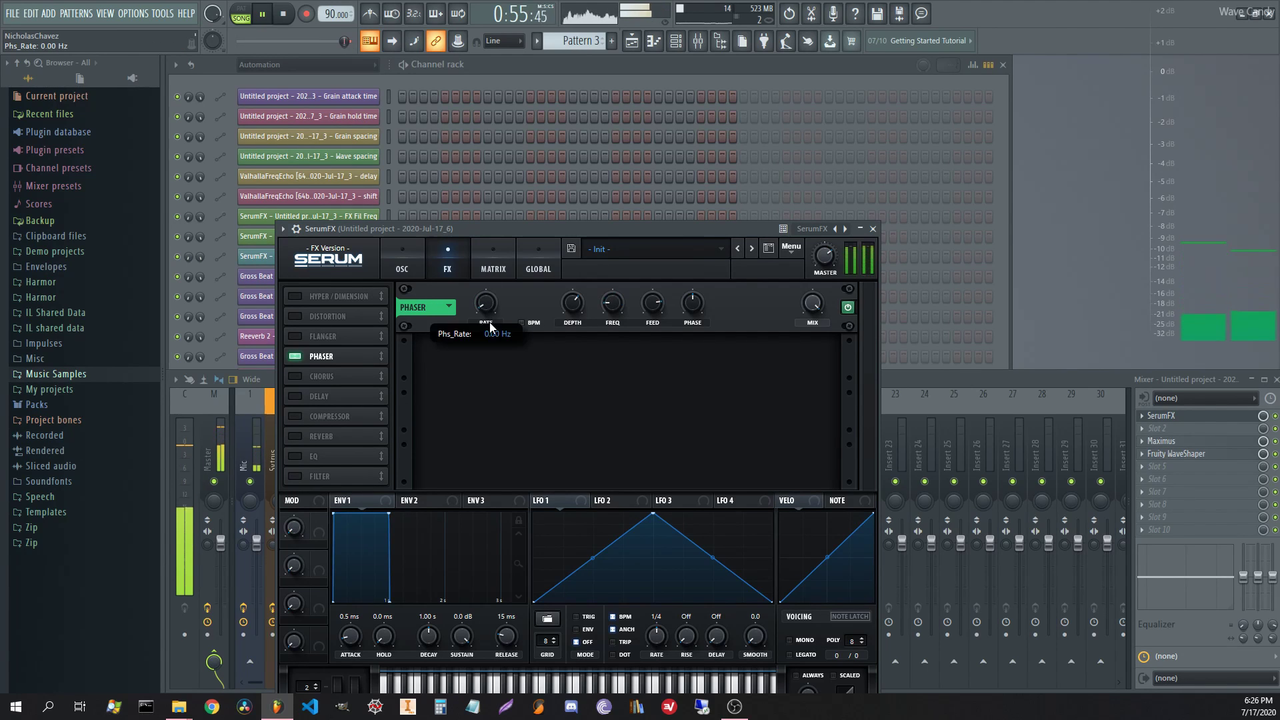
left_click_drag(489, 300, 510, 353)
left_click_drag(567, 305, 568, 308)
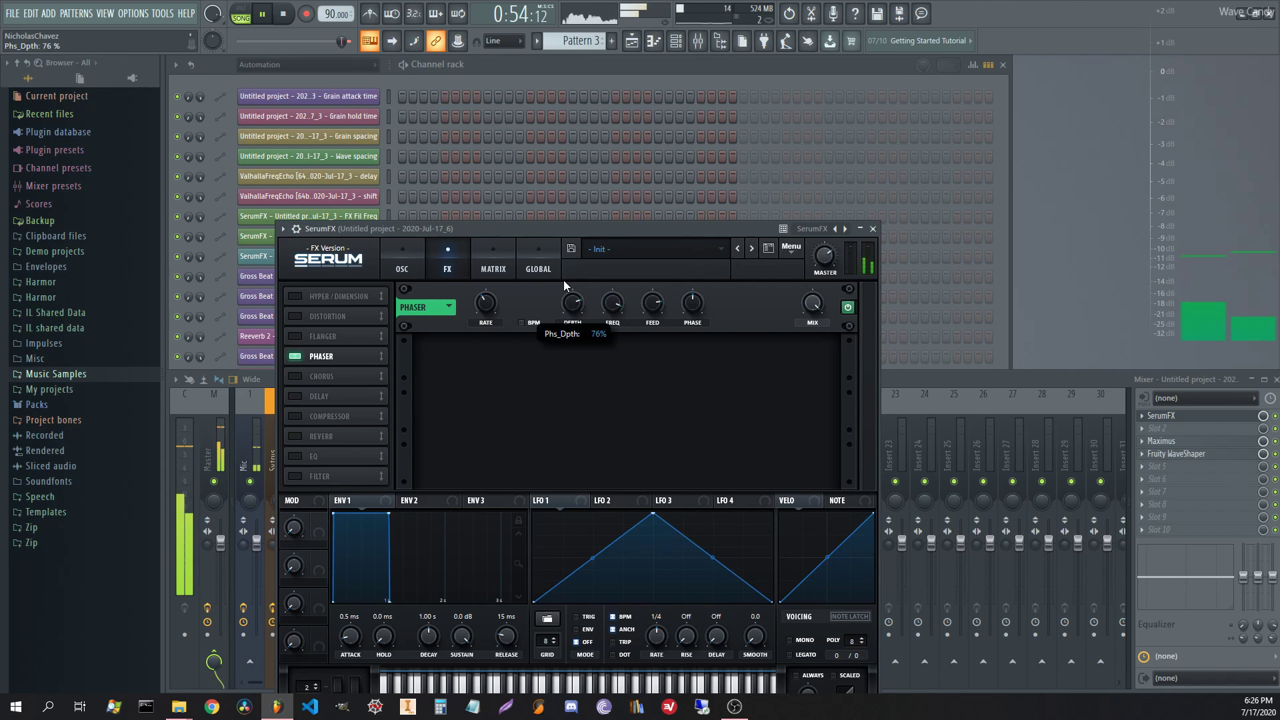
left_click_drag(660, 334, 663, 231)
left_click_drag(697, 305, 701, 351)
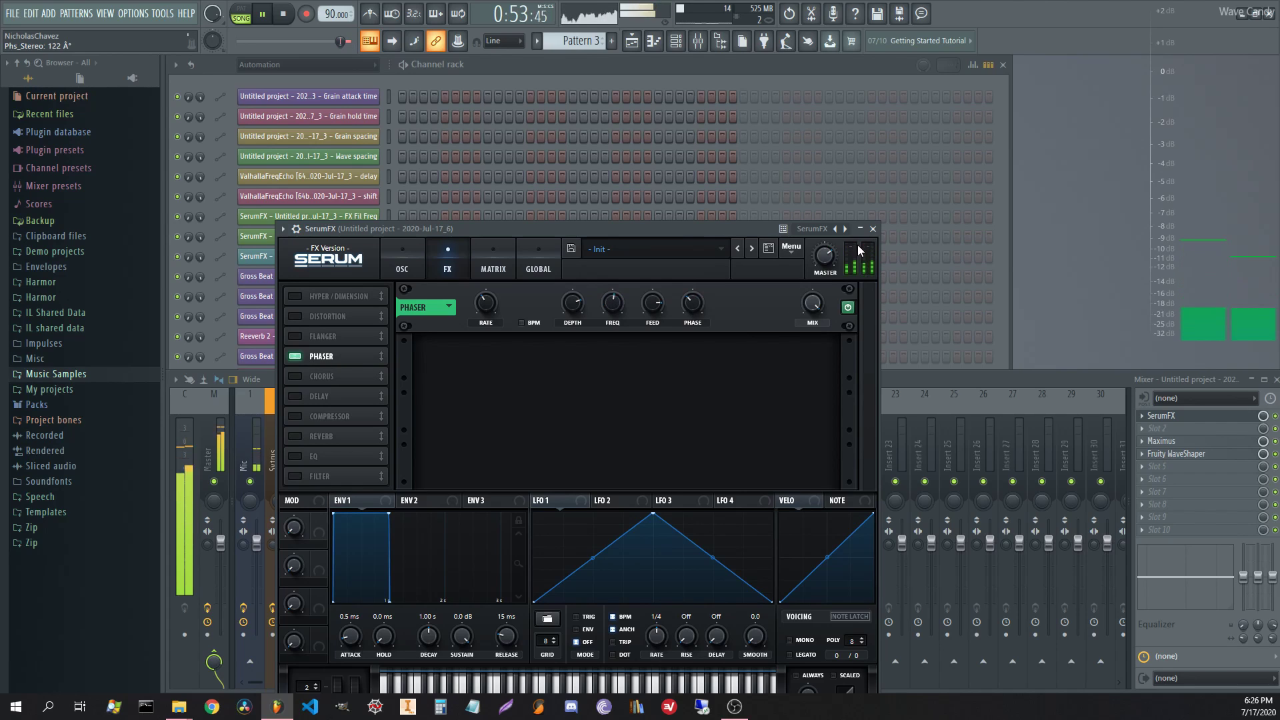
left_click(873, 229)
- Insert Fruity Reeverb 2 ahead of SerumFX with room size 13 and decay time 0.5 s, and adjust its wet level
left_click(1167, 432)
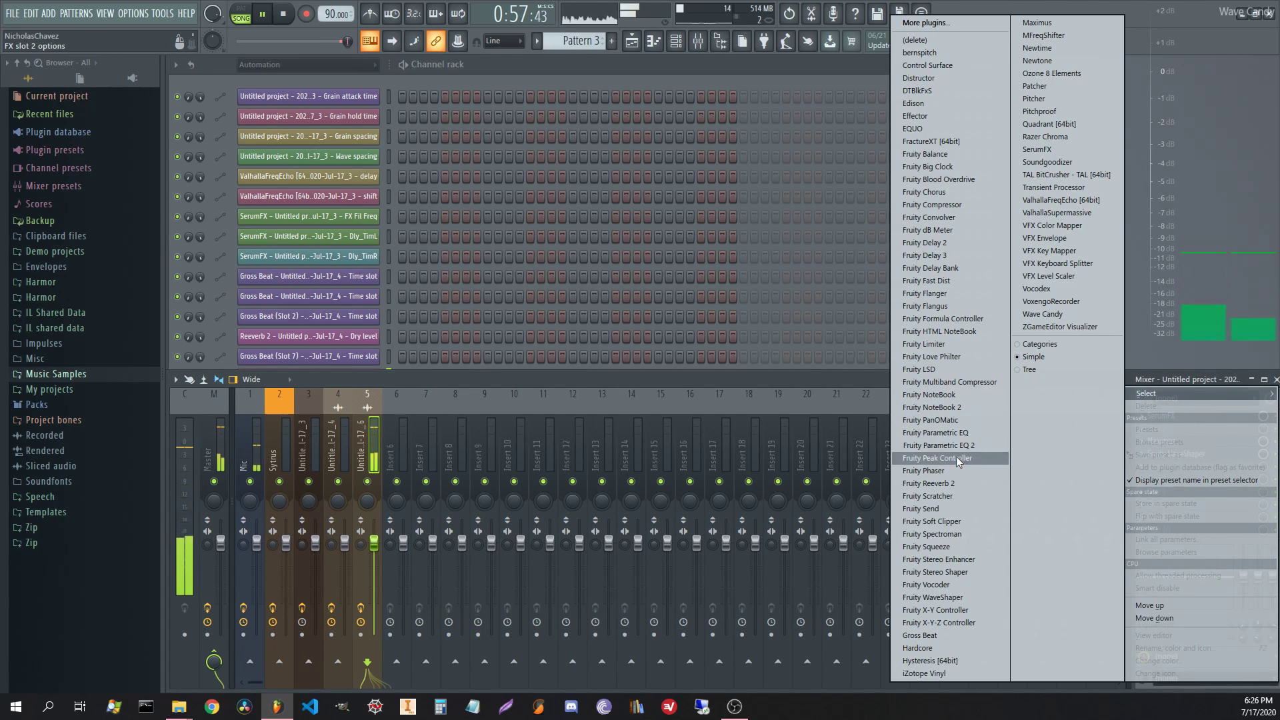
left_click(958, 483)
left_click_drag(460, 305, 460, 328)
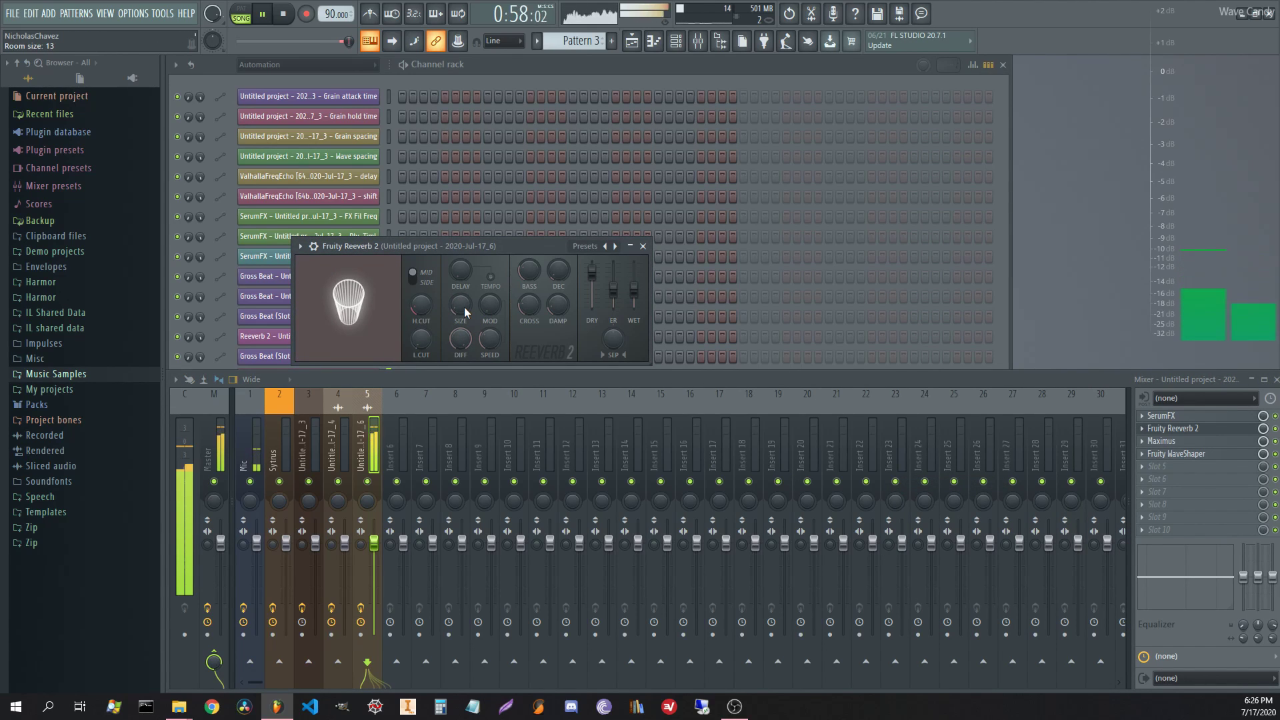
left_click_drag(1188, 430, 1187, 419)
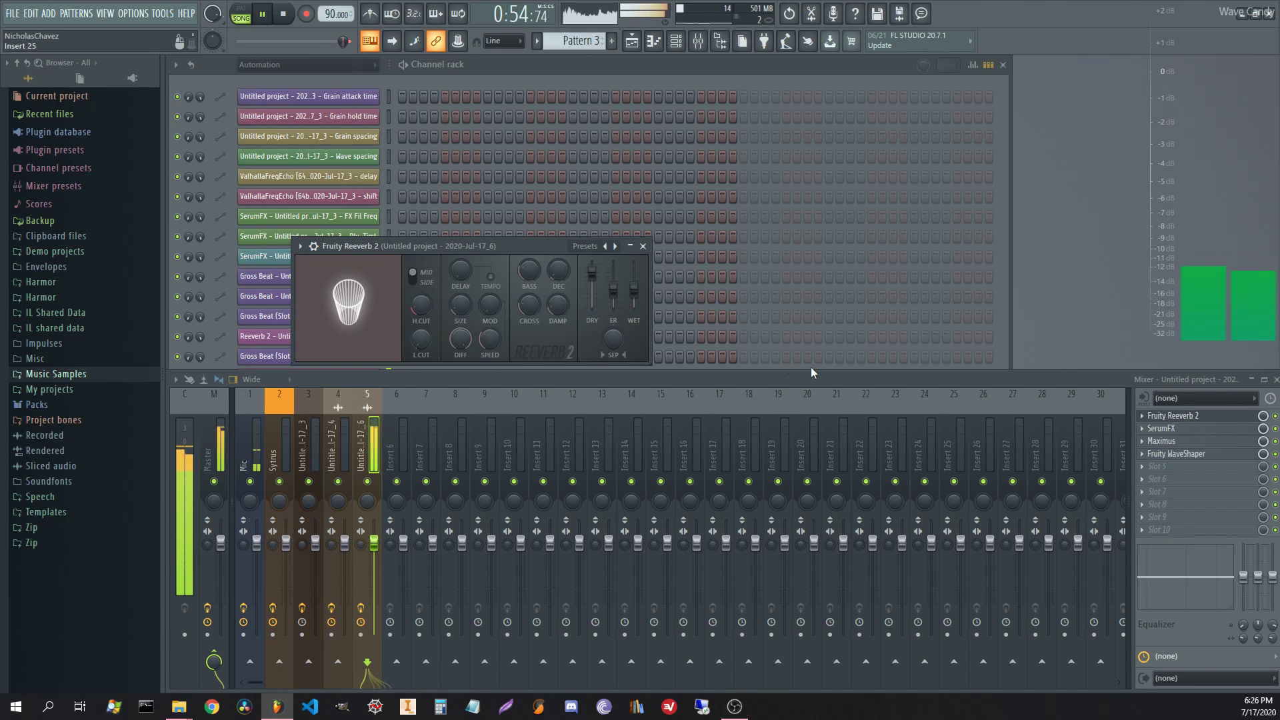
left_click_drag(420, 304, 421, 313)
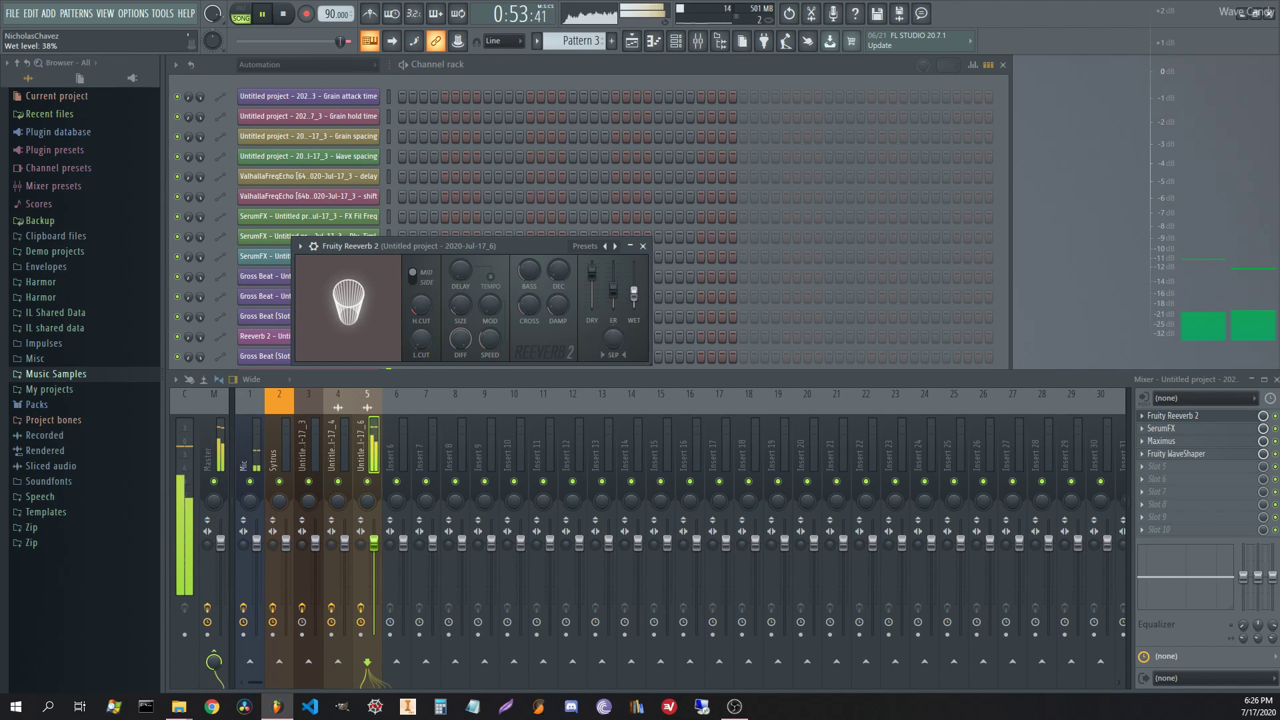
left_click_drag(559, 270, 559, 275)
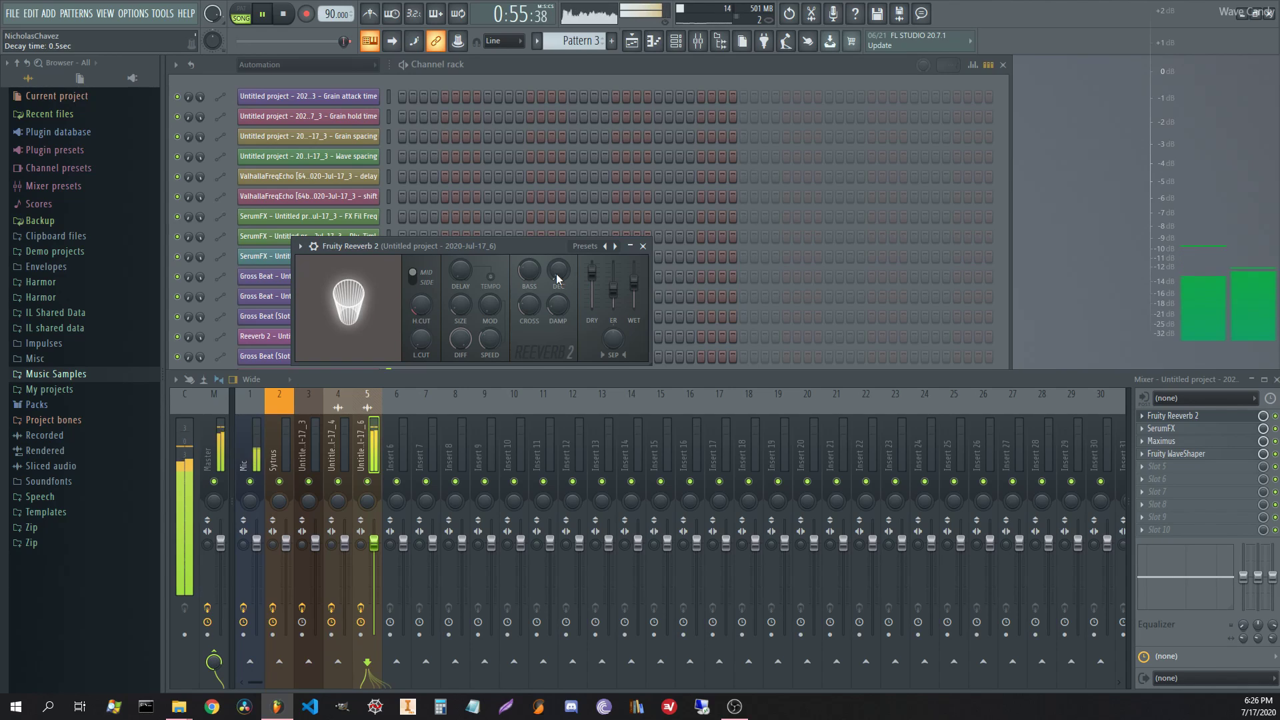
- Move Maximus and Fruity WaveShaper down to slots 5 and 6 and insert a second Fruity WaveShaper in slot 3
left_click_drag(1177, 454, 1200, 485)
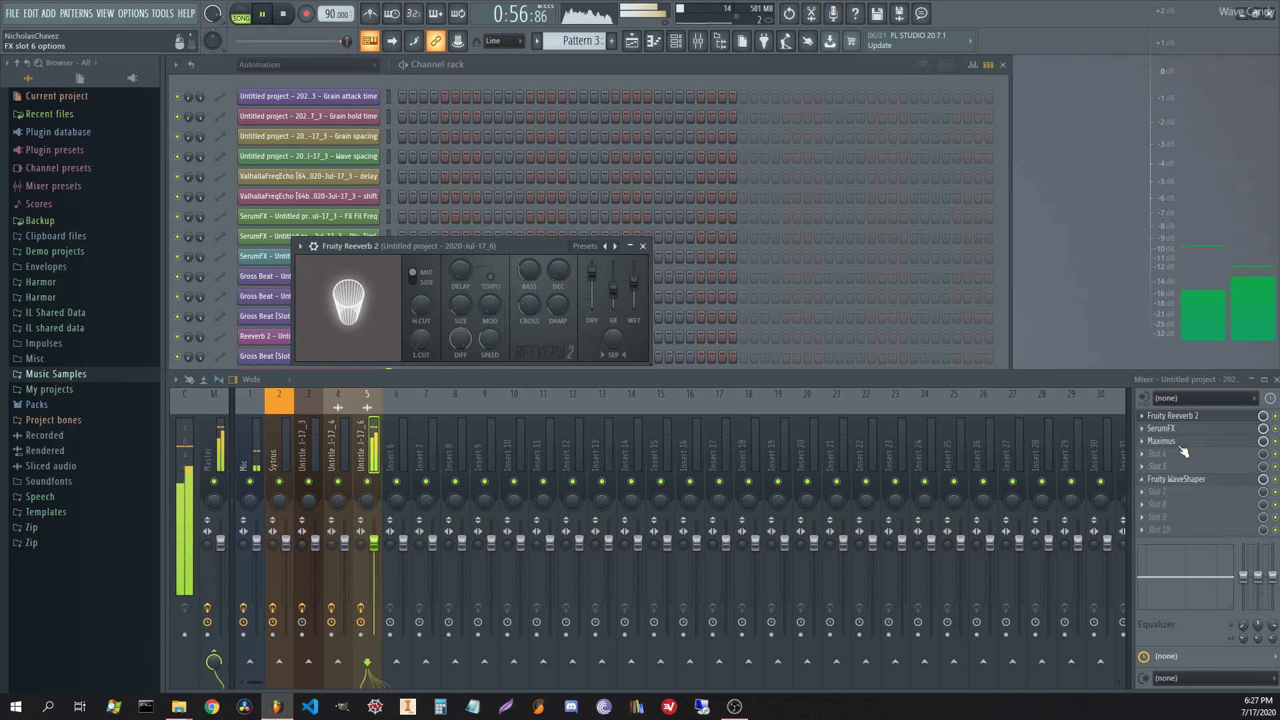
left_click_drag(1180, 441, 1179, 460)
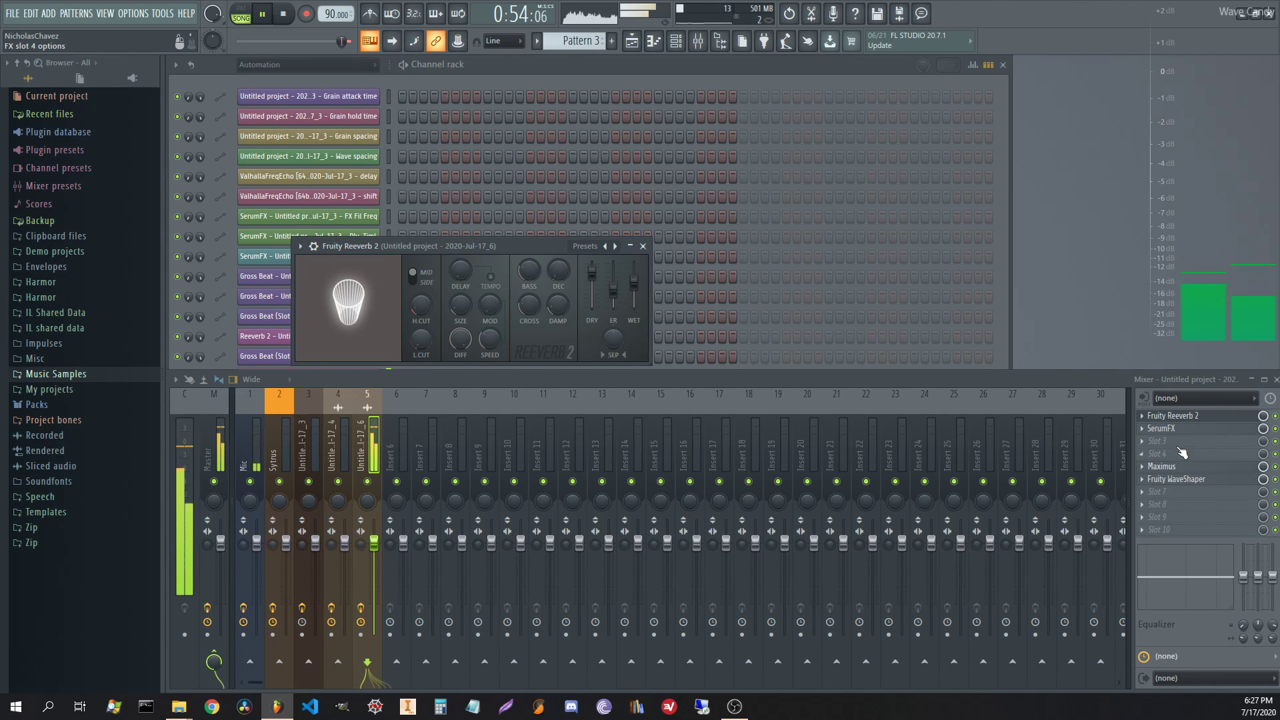
left_click(1163, 441)
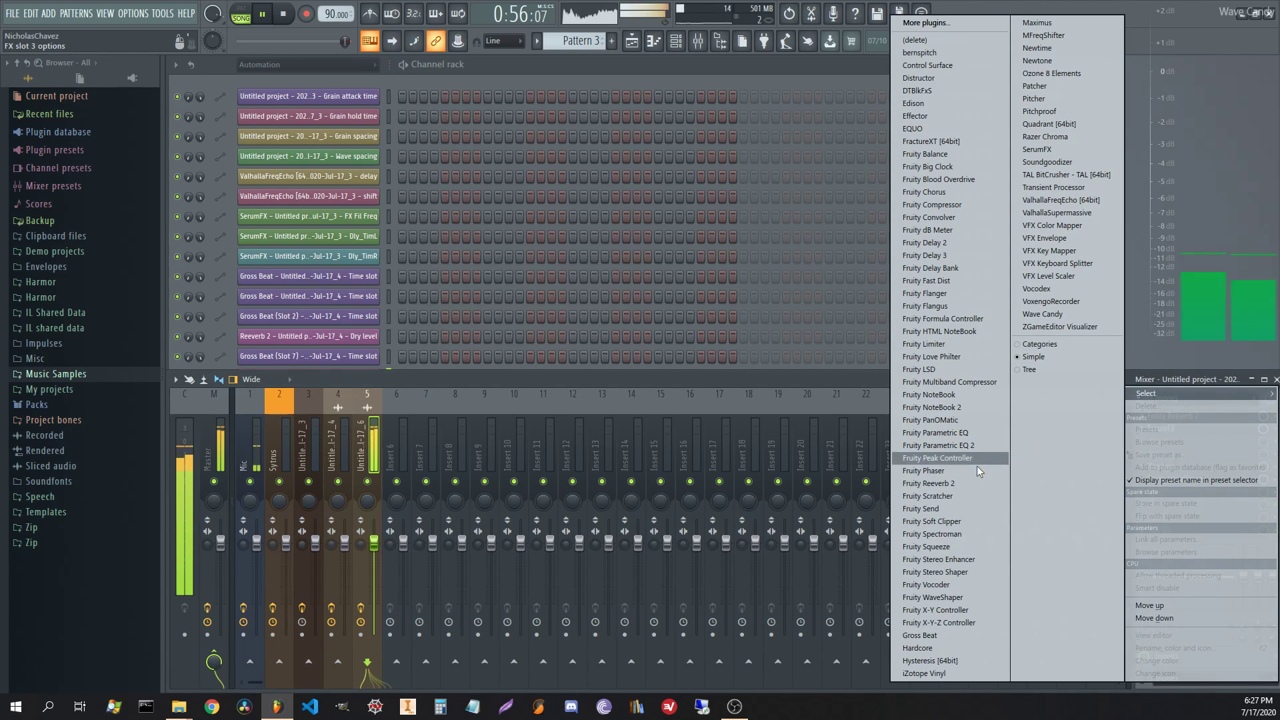
left_click(932, 598)
- Add points to the new WaveShaper's curve, forming several small curved peaks and deep dips across its lower half
right_click(195, 312)
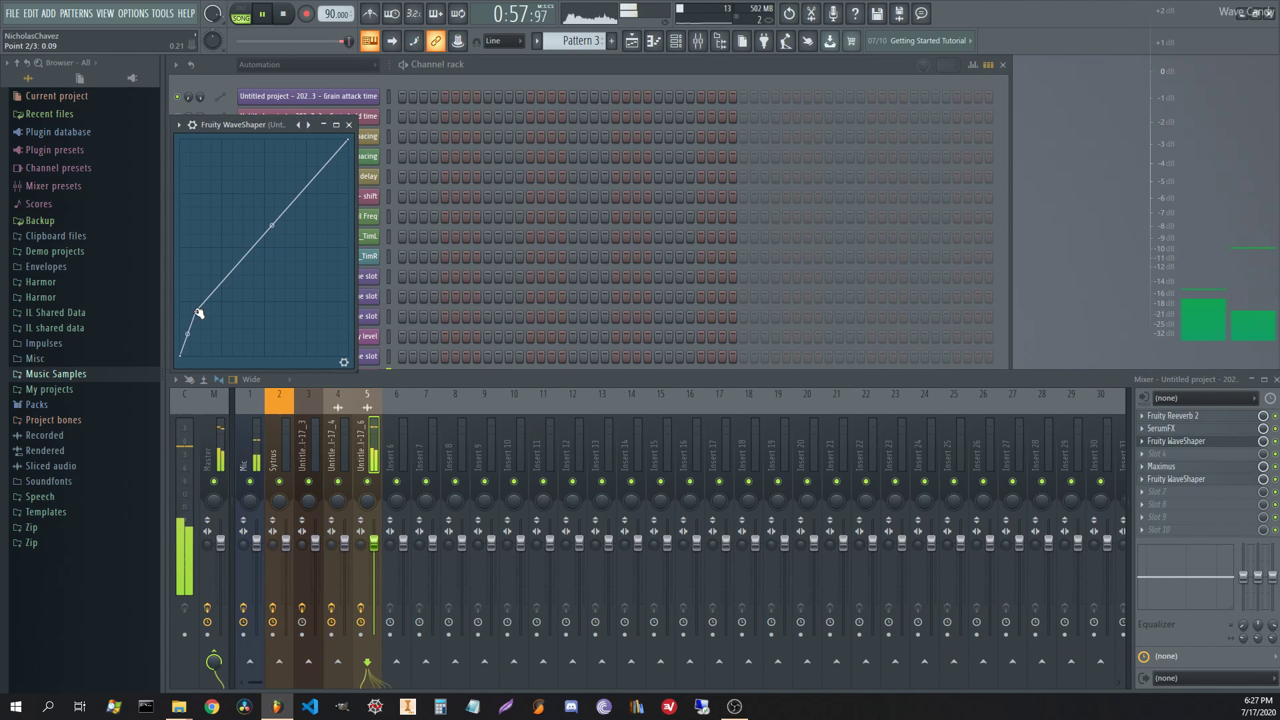
right_click(207, 334)
left_click_drag(187, 334, 187, 345)
right_click(269, 339)
right_click(261, 256)
right_click(235, 282)
right_click(241, 348)
left_click_drag(221, 322, 255, 342)
- Add a tall narrow spike after the WaveShaper curve's first peak, shift and lower it, and place the dip after it at 0.30 input, 0.15 output
right_click(209, 174)
right_click(220, 324)
left_click_drag(222, 324, 221, 348)
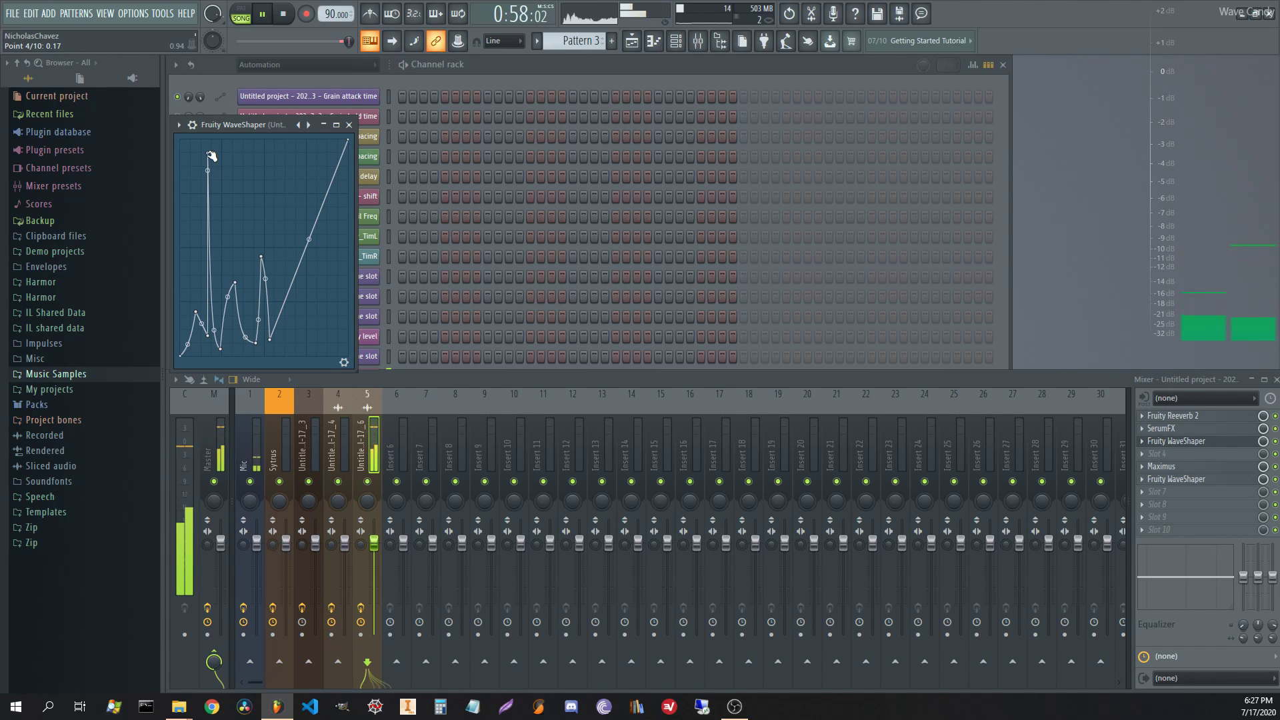
left_click_drag(211, 155, 213, 310)
left_click_drag(225, 354, 230, 323)
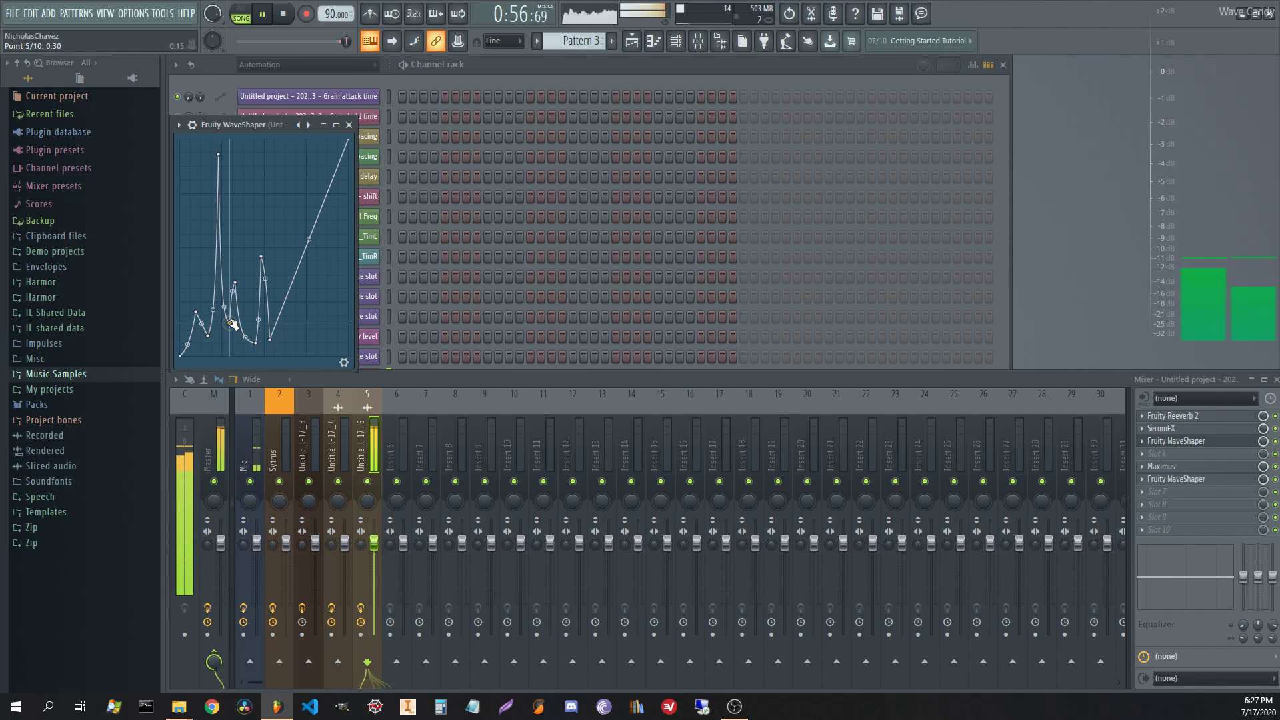
left_click_drag(218, 155, 225, 210)
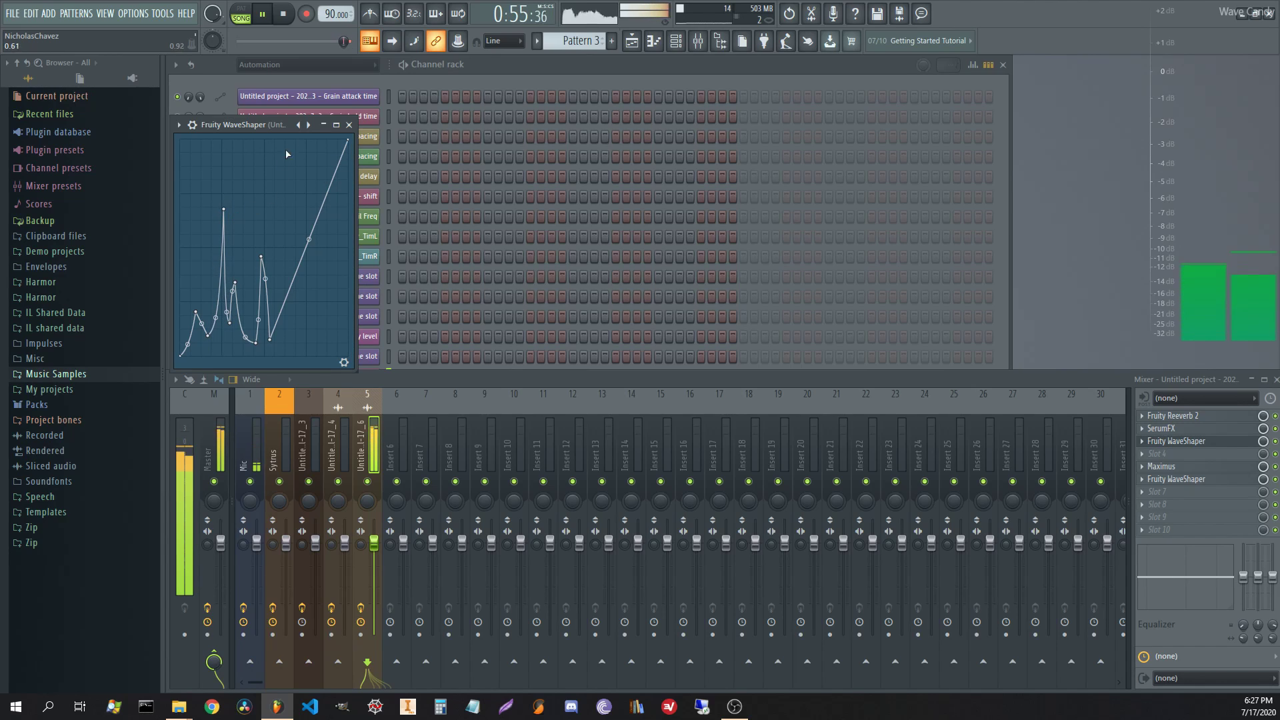
- Close the slot 3 WaveShaper curve, briefly check Maximus and the slot 6 Fruity WaveShaper, and stop playback
left_click(350, 125)
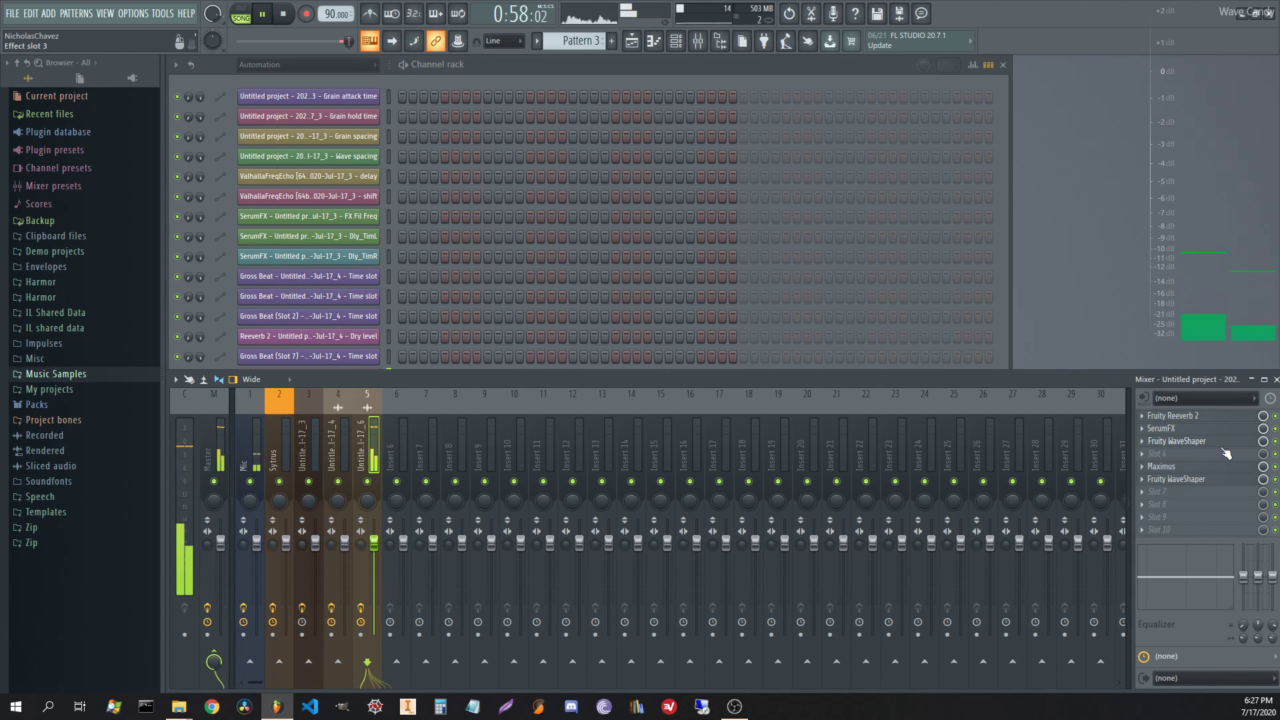
left_click(1206, 468)
left_click(1207, 470)
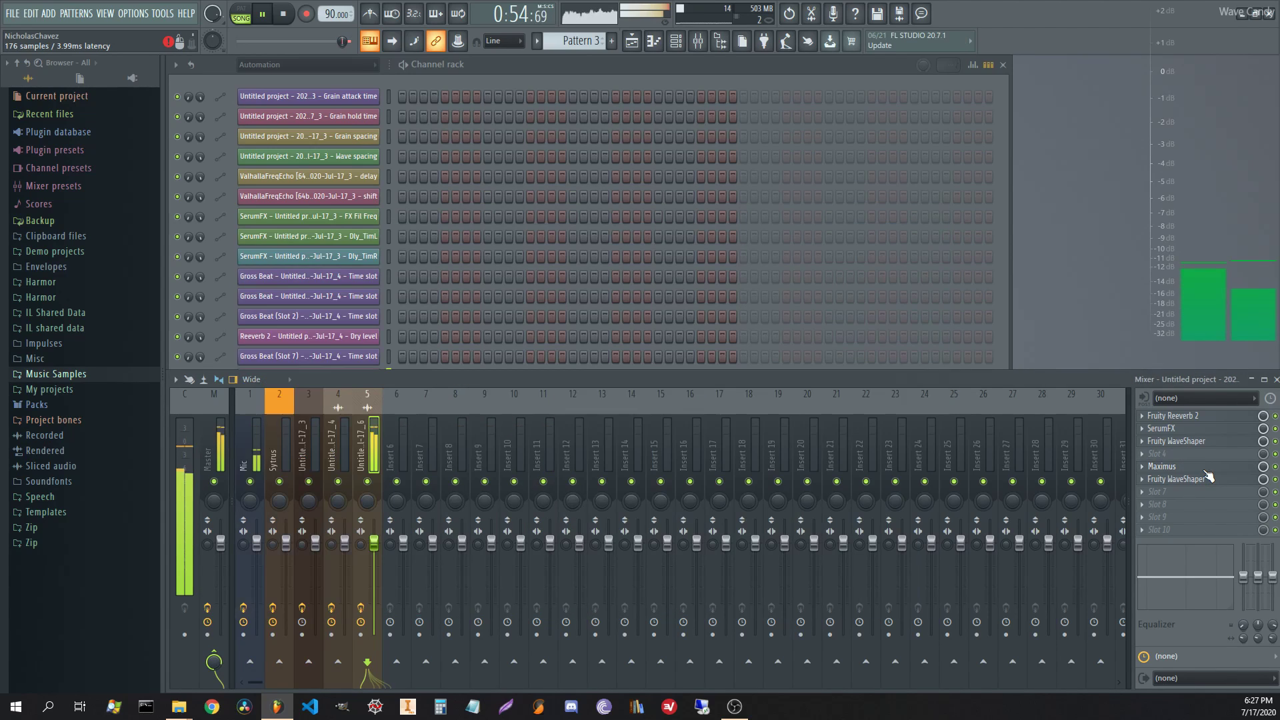
left_click(1204, 480)
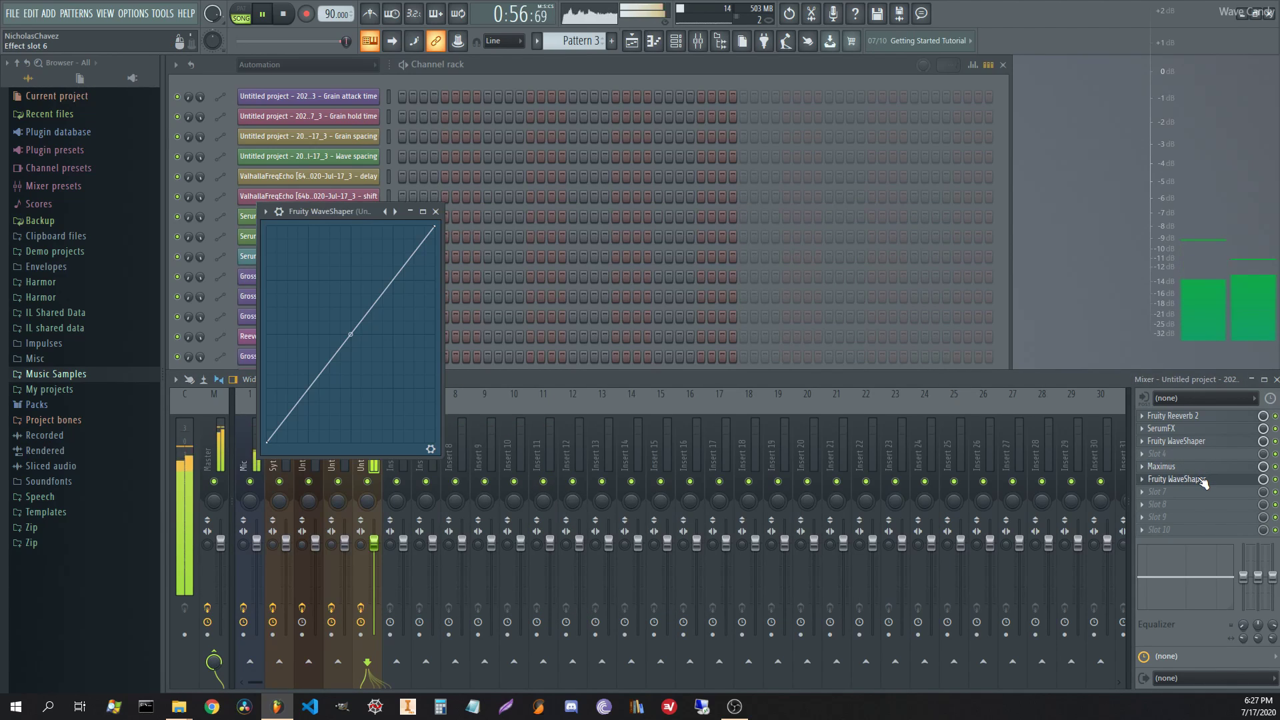
left_click(1204, 480)
key("space")
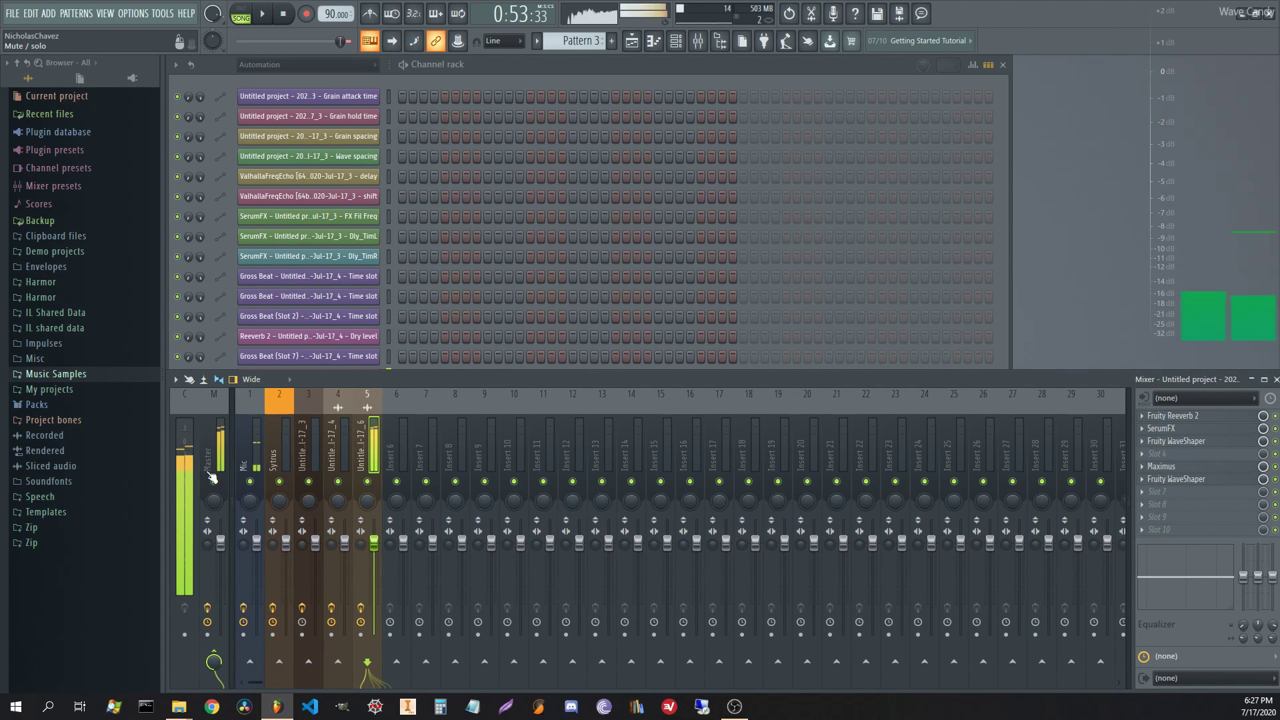
- Select the Master mixer track and show the Playlist arrangement from the first pattern to the latest resampled clip
left_click(216, 448)
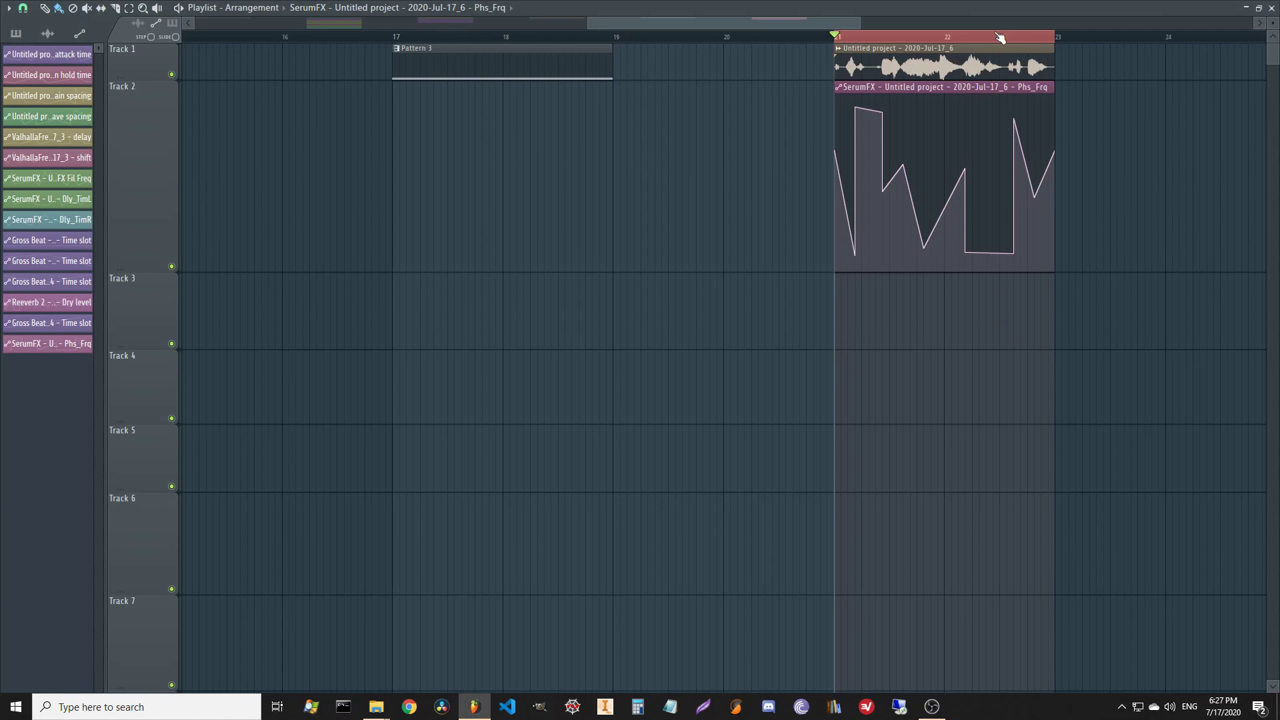
scroll(1000, 38, "down", 4)
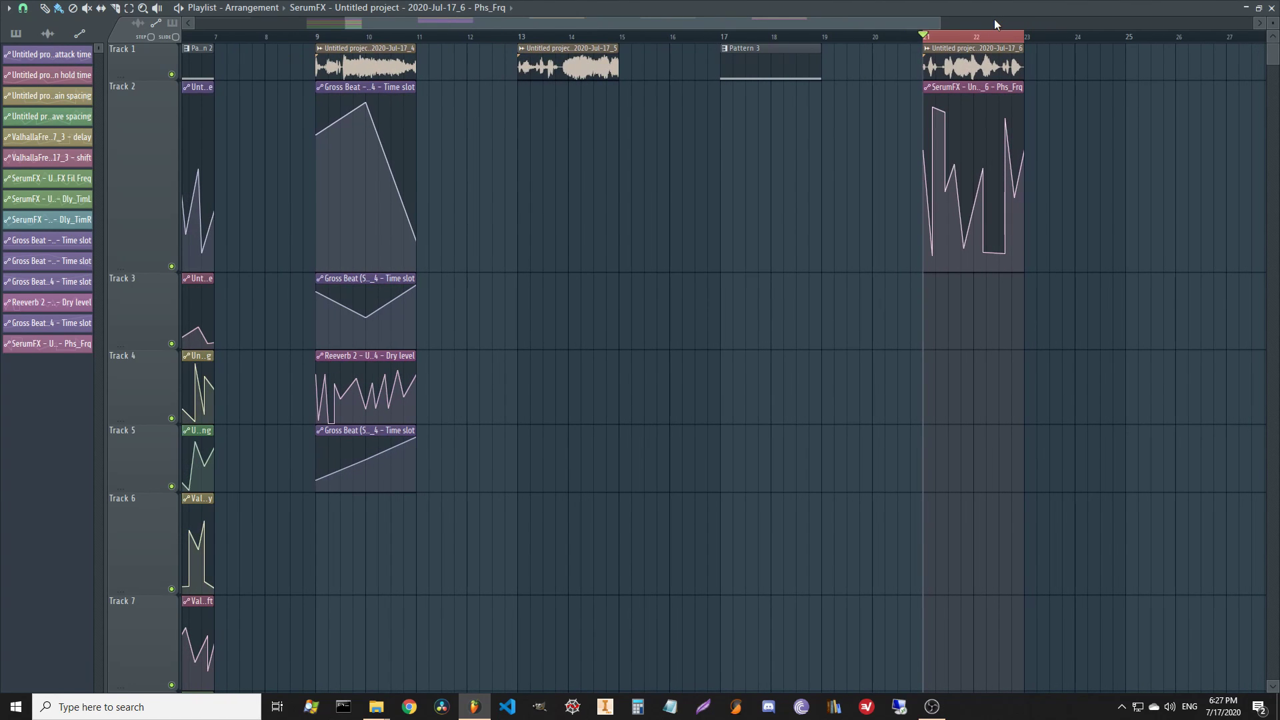
scroll(994, 29, "down", 2)
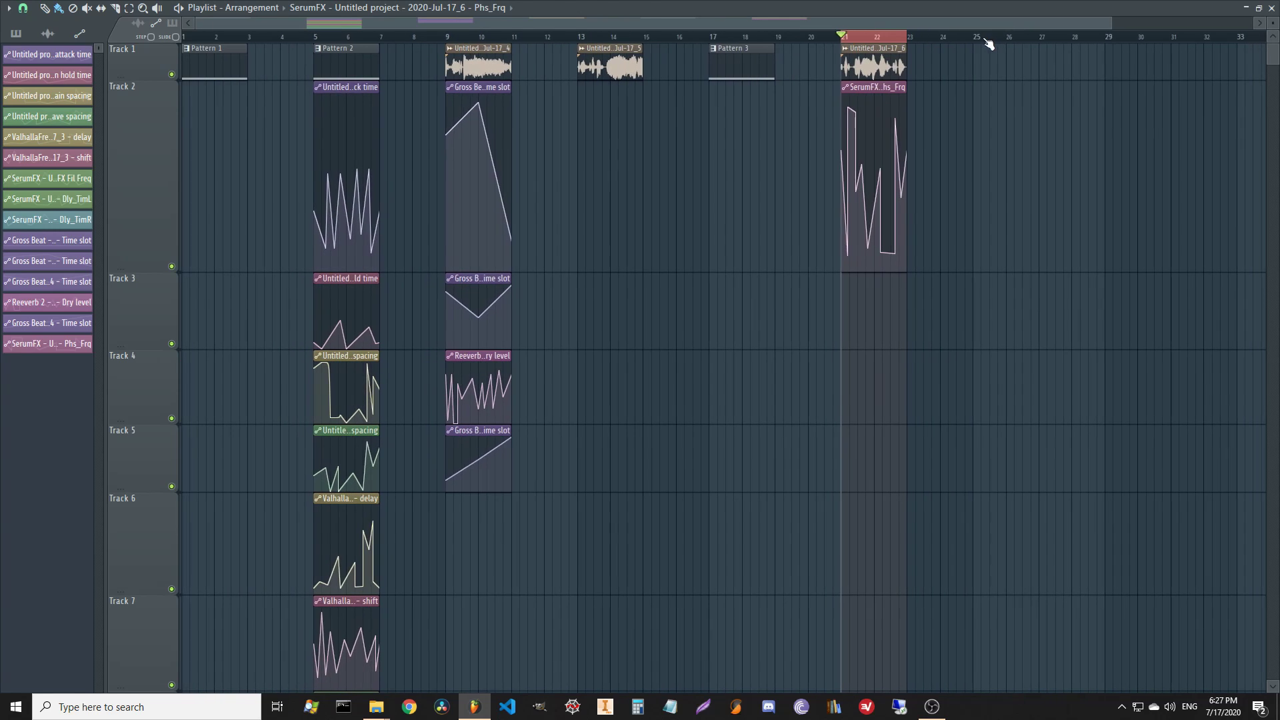